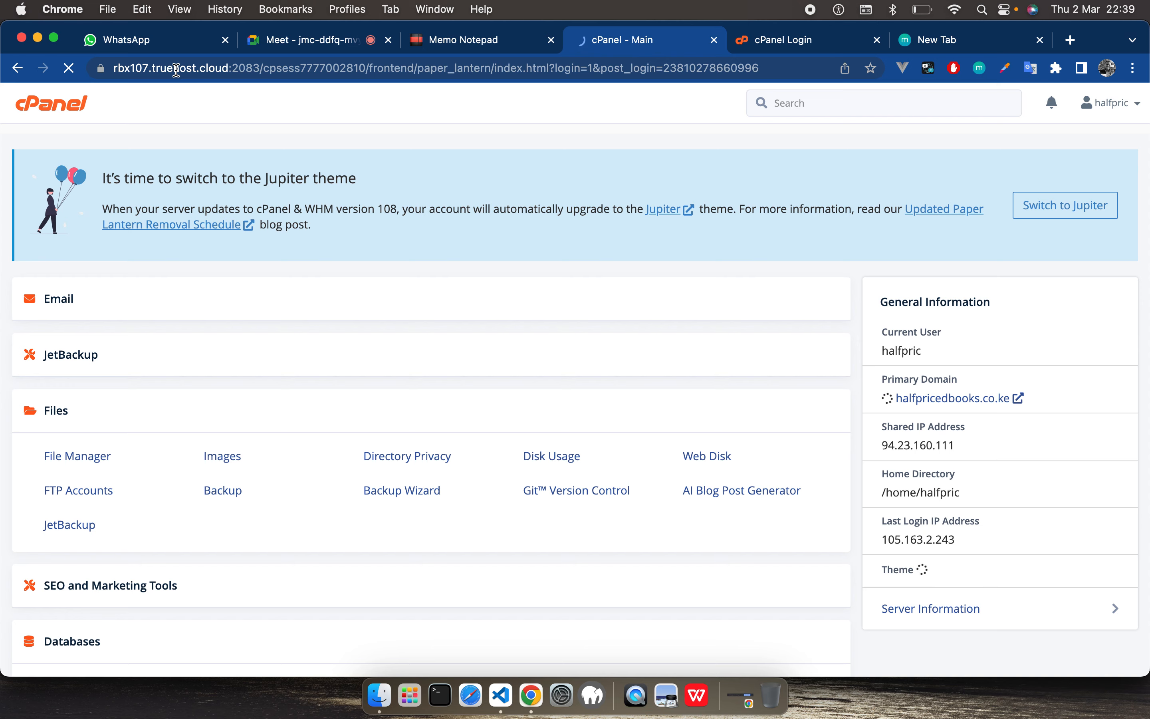
scroll(125, 437, down, 4)
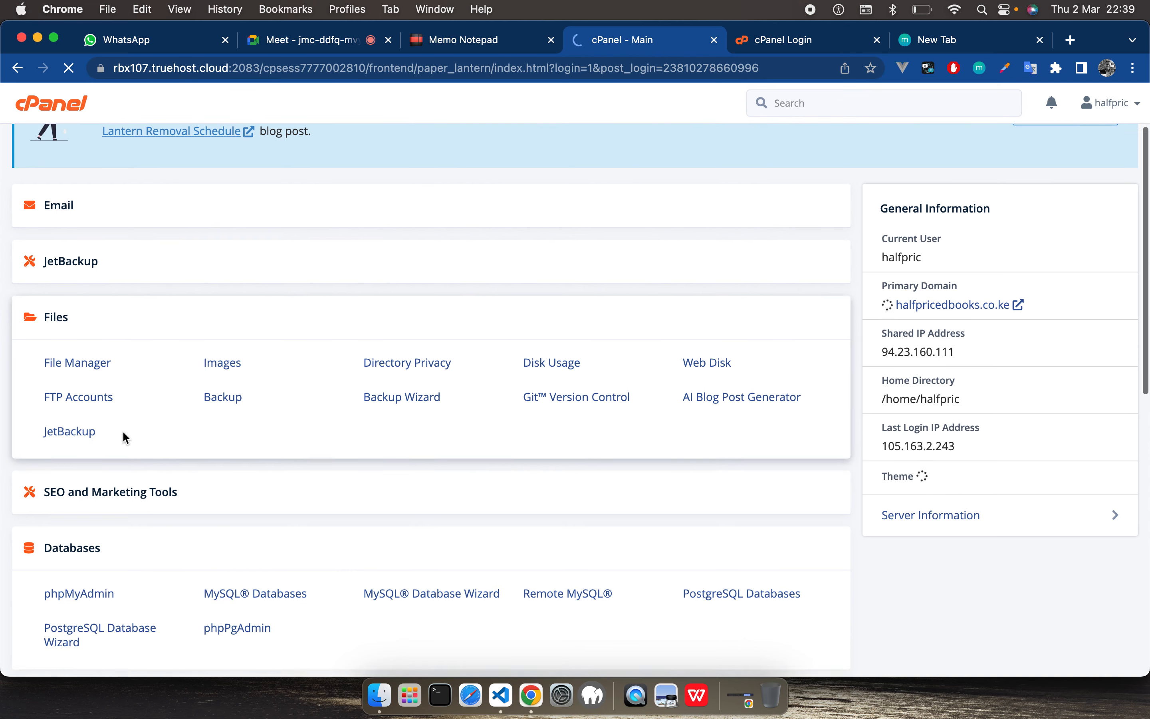
scroll(125, 437, down, 10)
scroll(124, 437, up, 15)
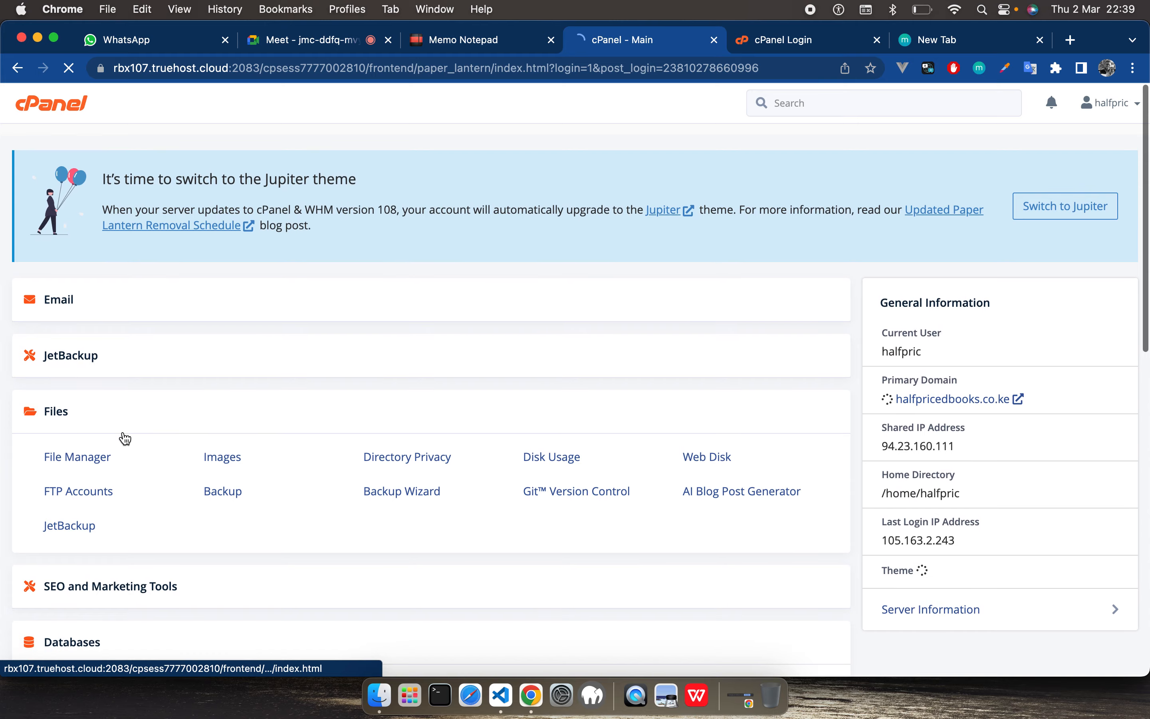
scroll(125, 436, down, 10)
scroll(125, 436, up, 10)
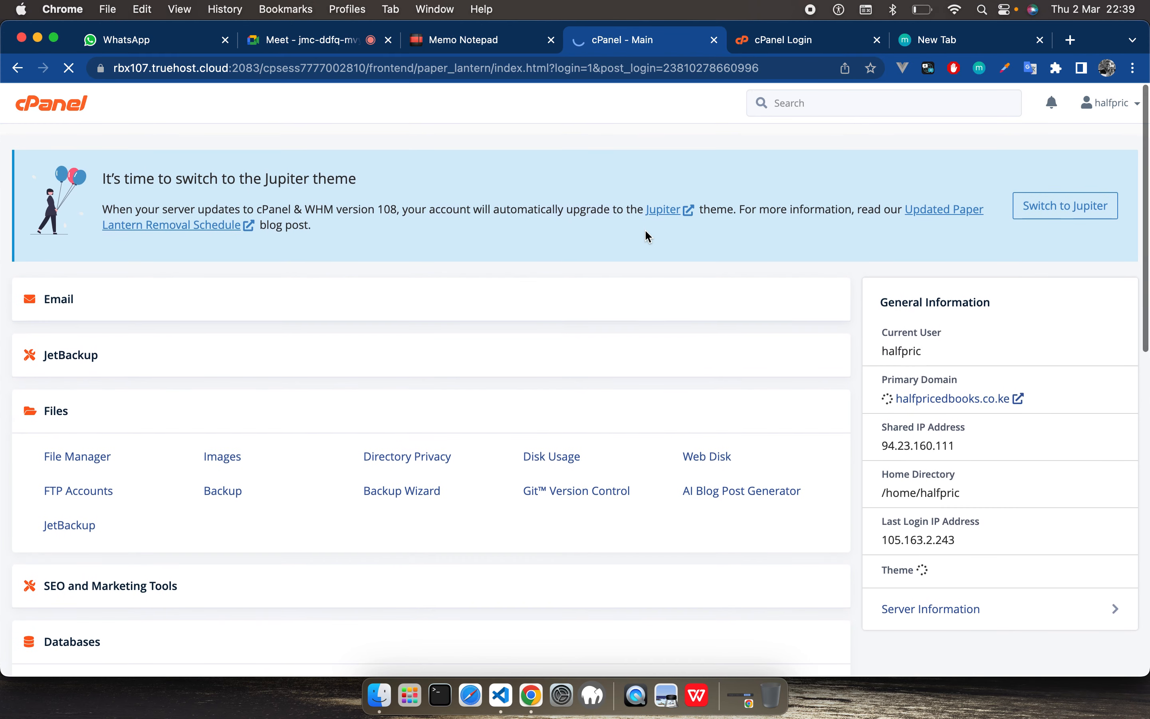
Step: Log in to the bulla.co.ke cPanel account, replacing the saved entry in the password field with the correct account password
click(782, 53)
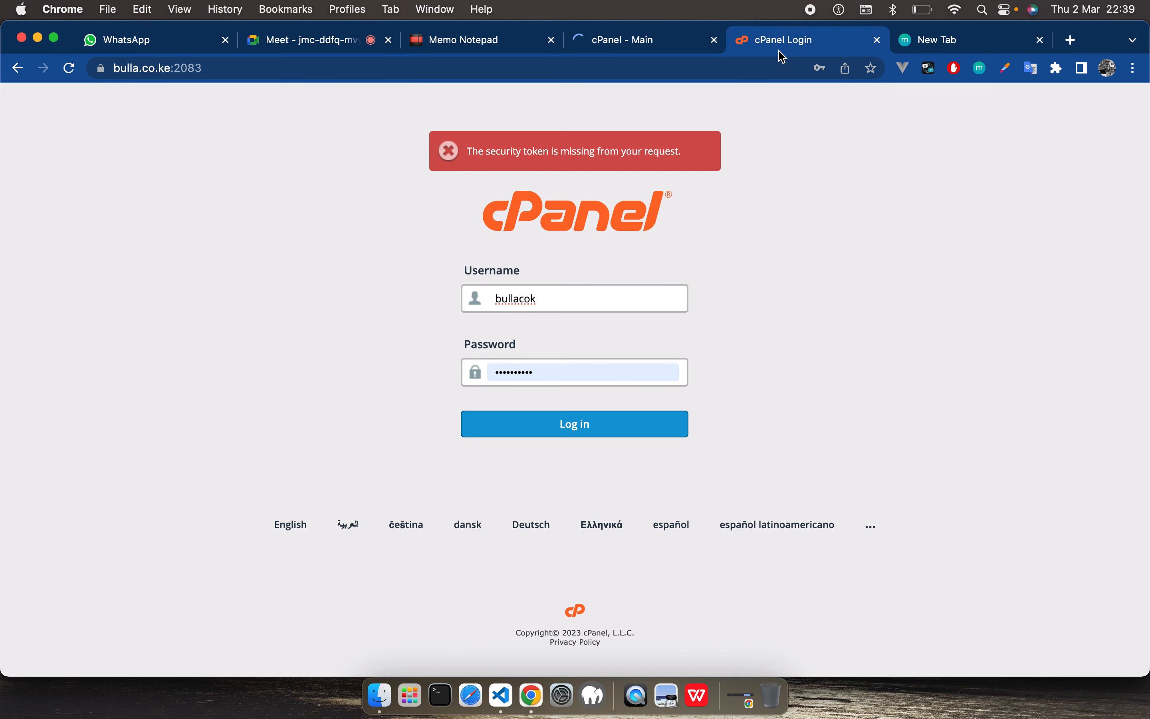
click(572, 427)
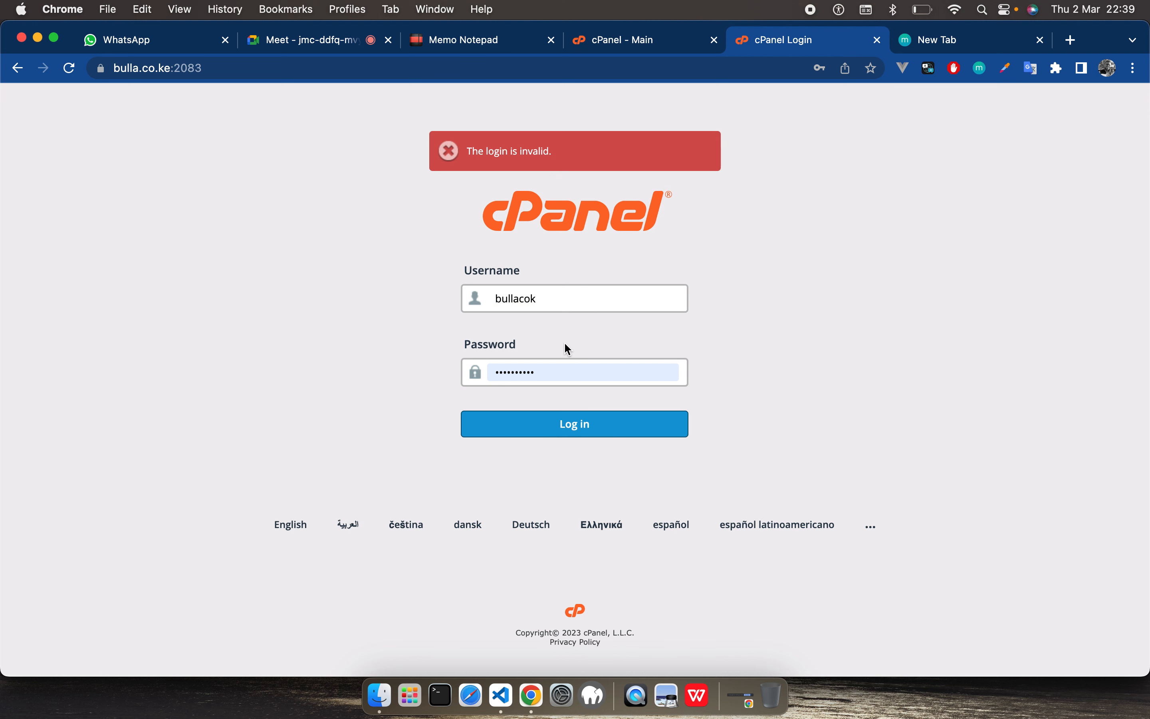
click(548, 374)
key(super+a)
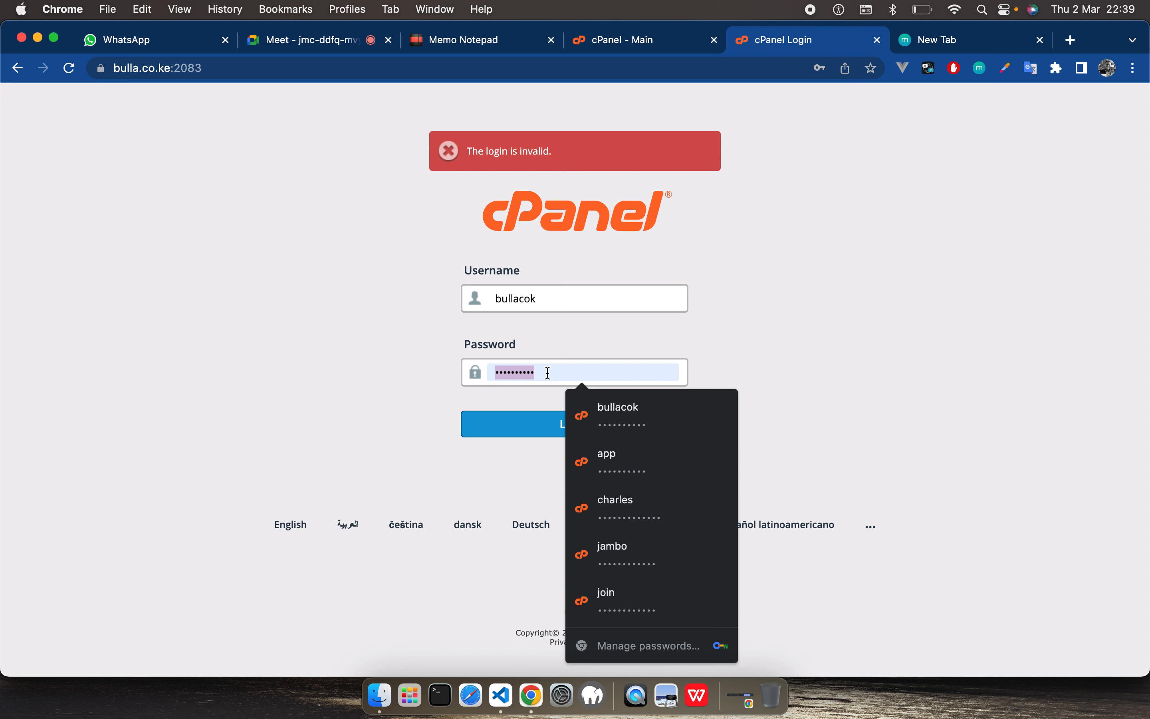
key(super+v)
click(575, 423)
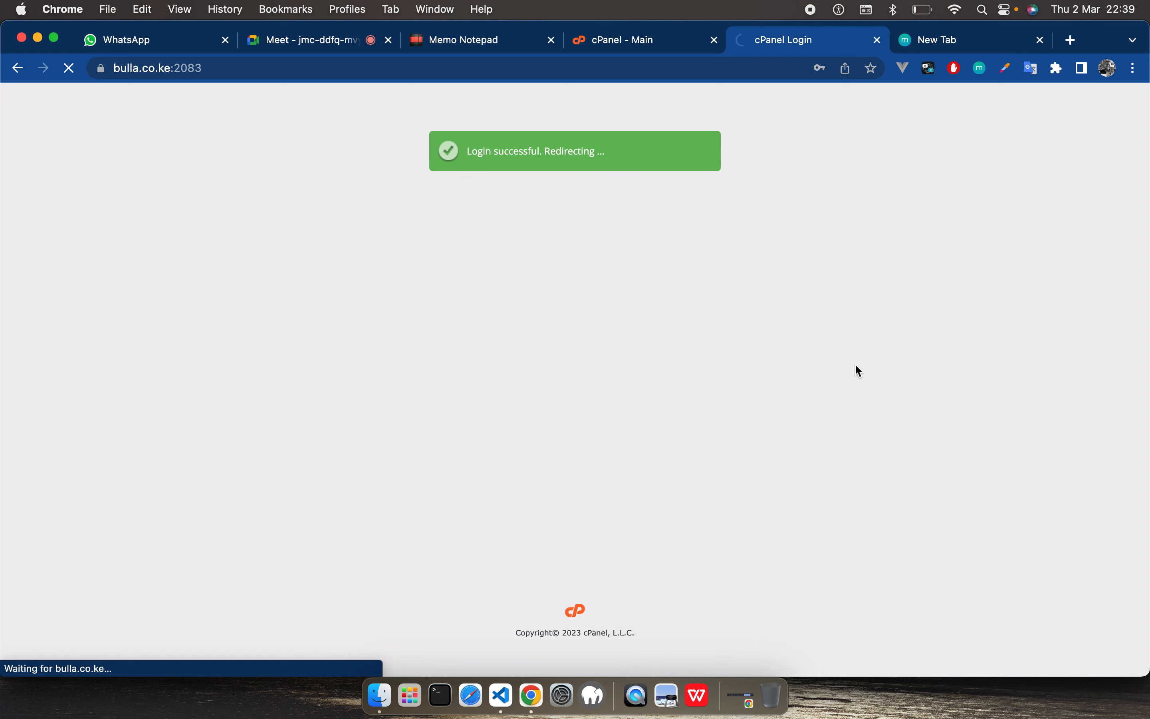
click(820, 68)
click(824, 304)
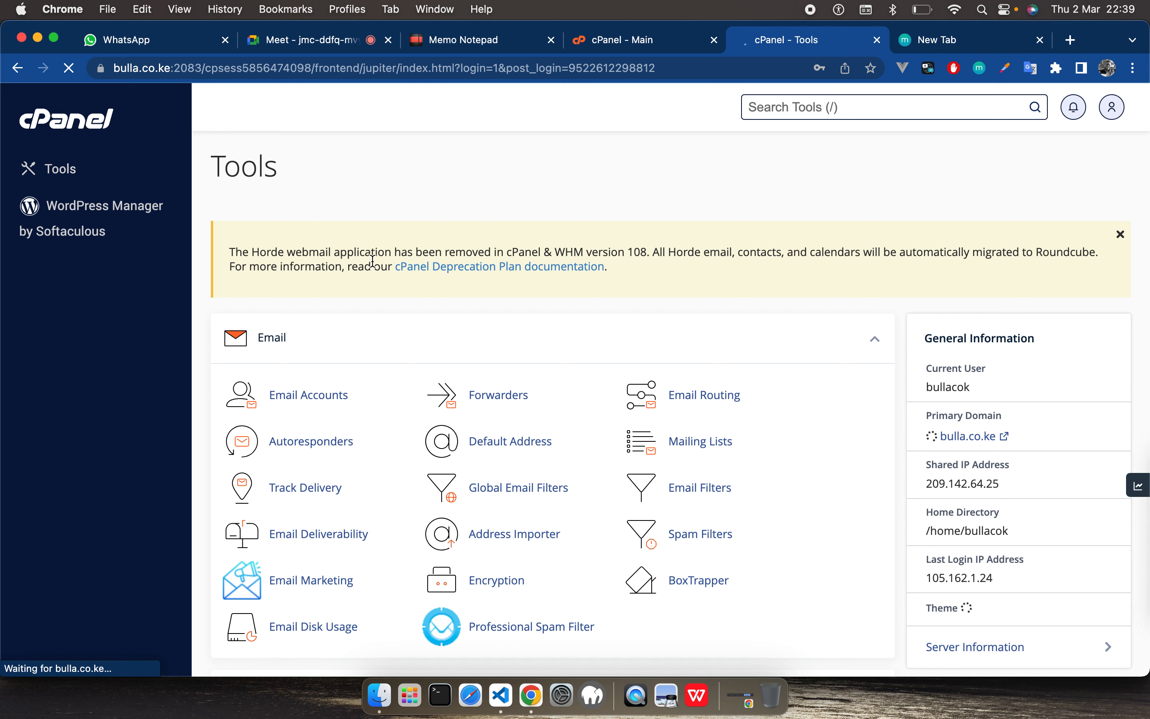
Step: Open the Server Information page of the bulla.co.ke cPanel account
scroll(829, 417, down, 1)
scroll(830, 418, down, 1)
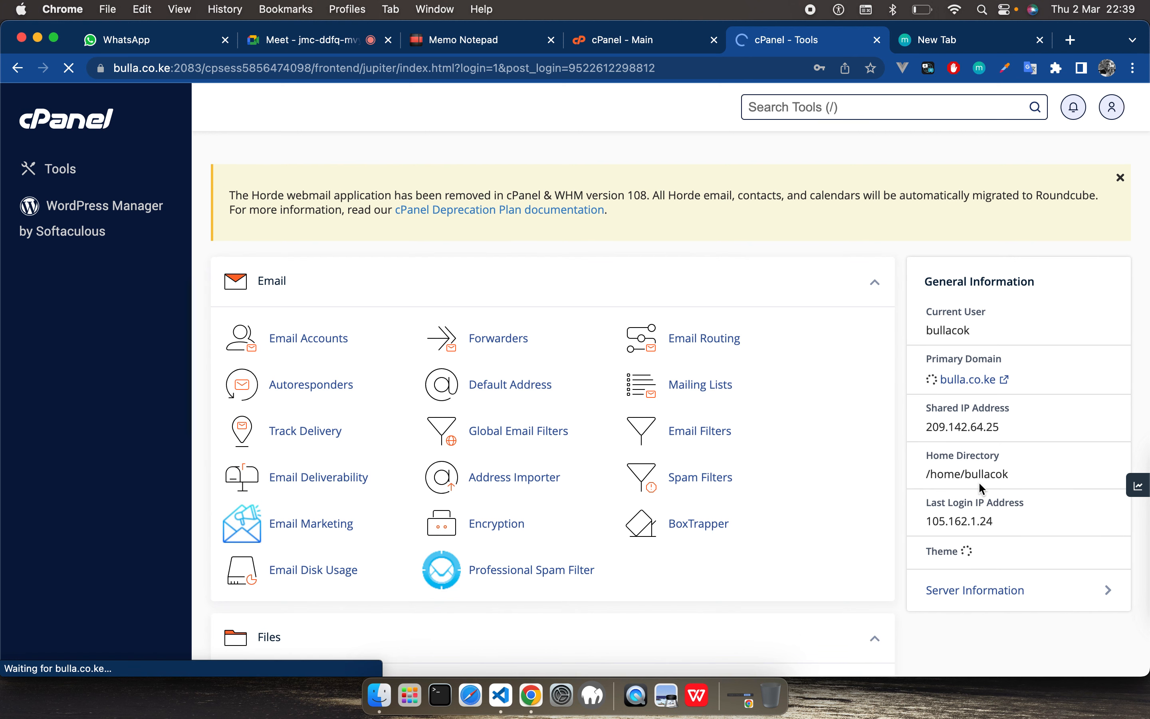
scroll(980, 484, down, 1)
scroll(980, 484, down, 1)
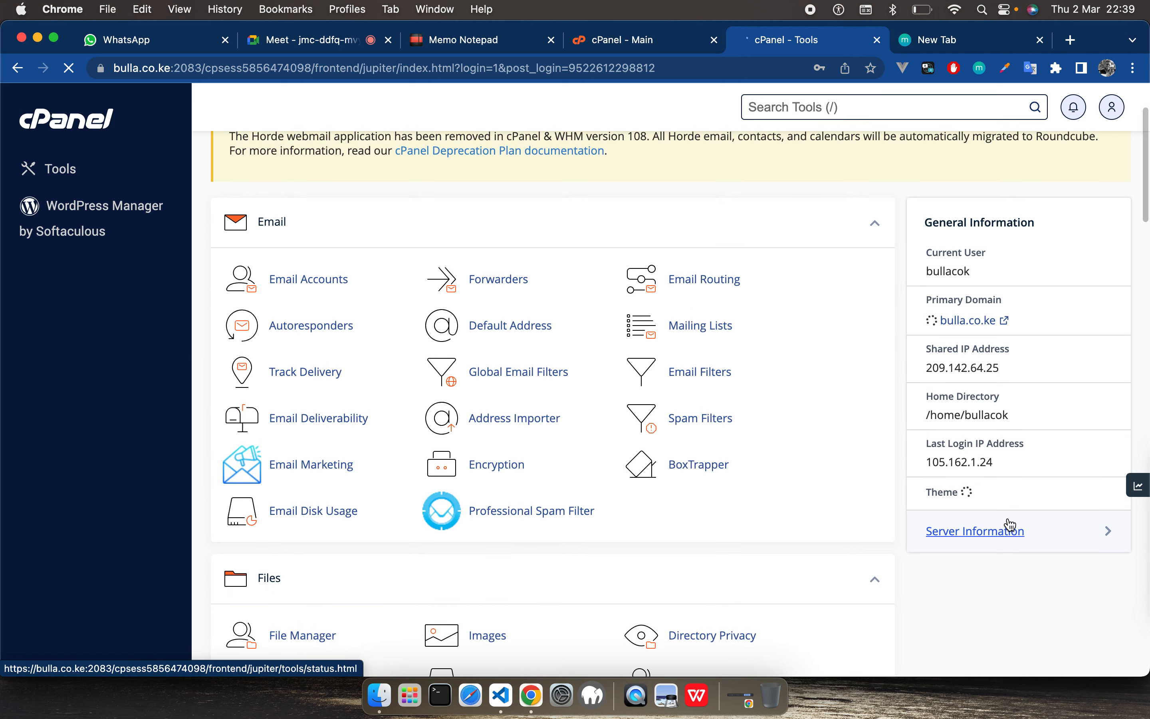
click(1096, 536)
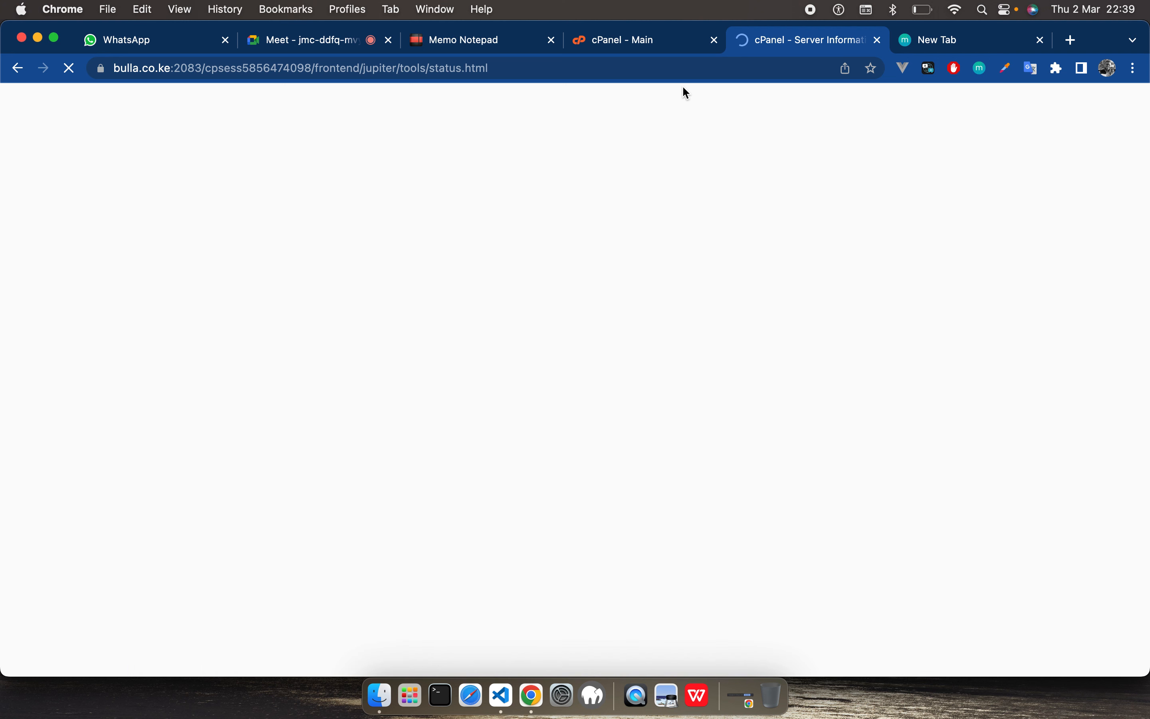
Step: Show the theme choices in the halfpricedbooks.co.ke cPanel and close that browser tab
click(612, 40)
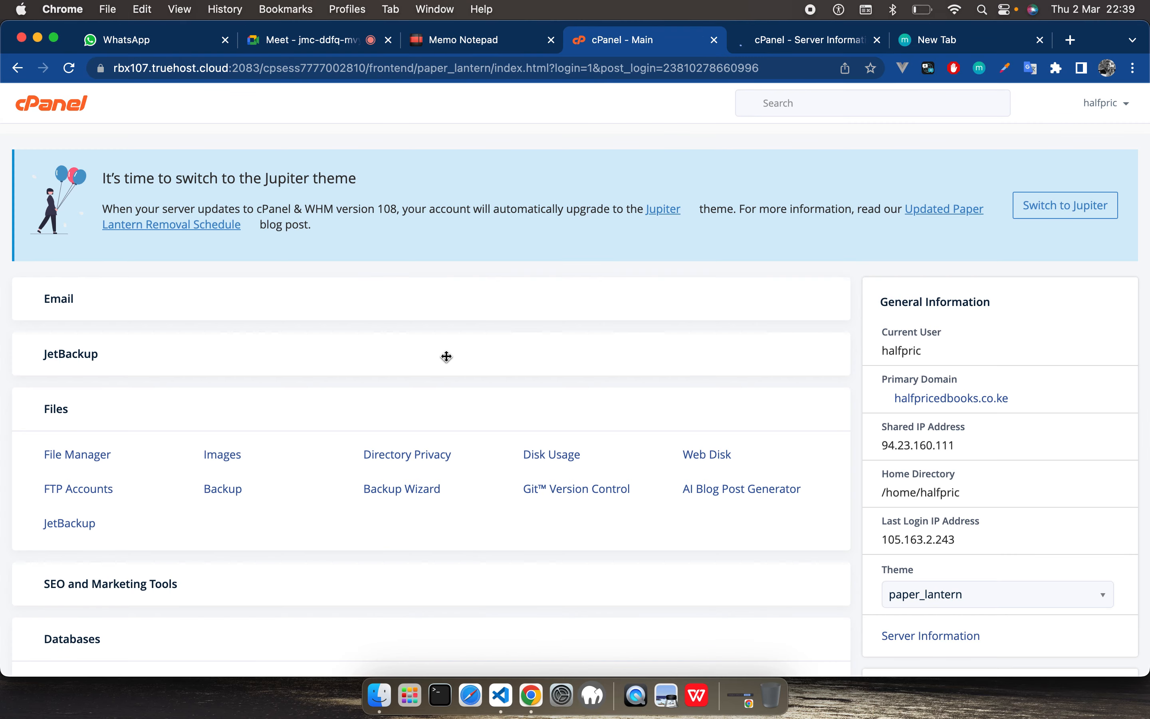
scroll(948, 601, down, 2)
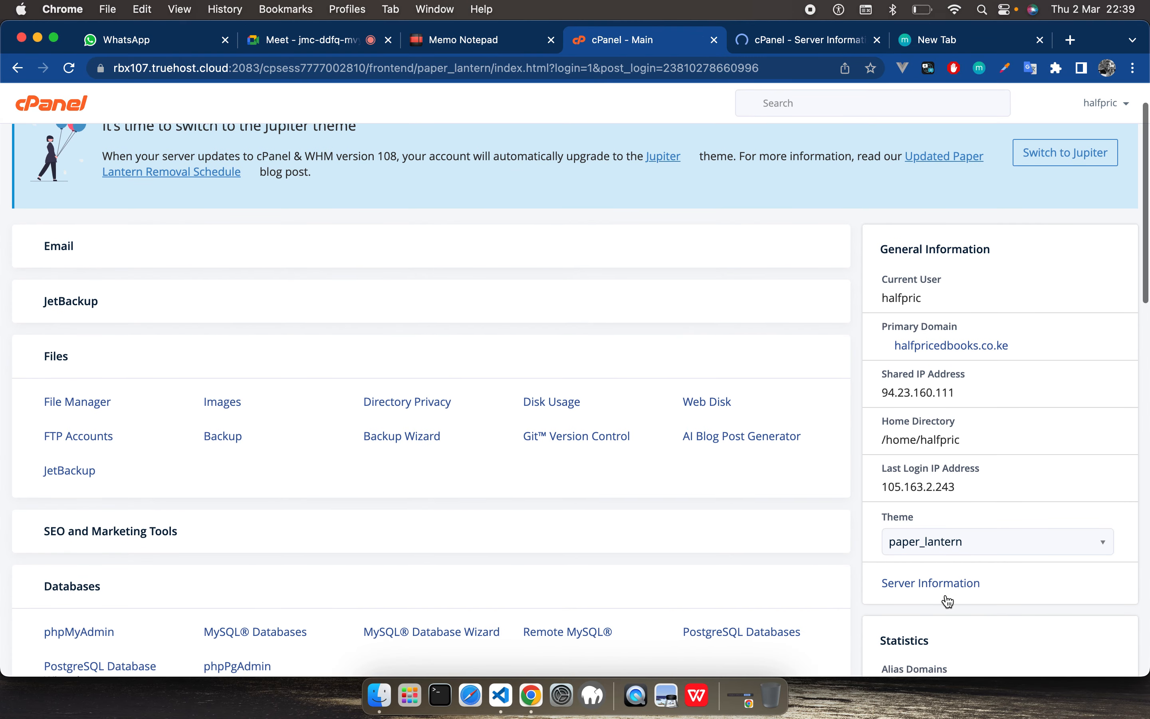
click(940, 537)
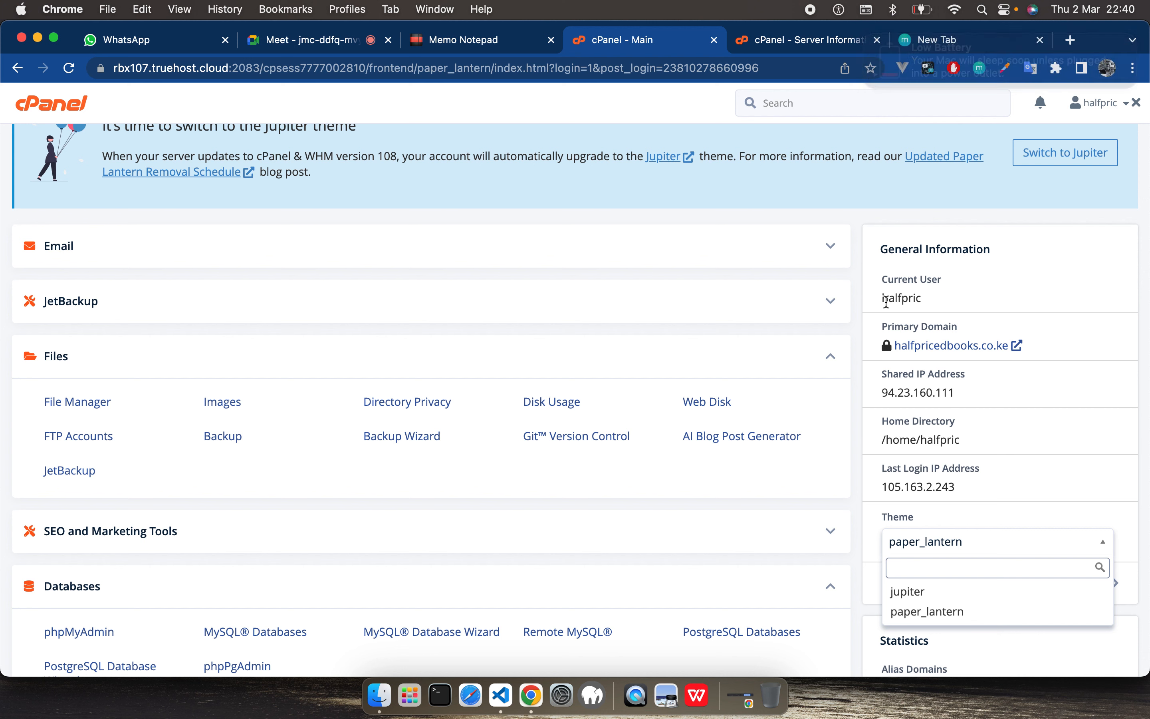
click(714, 40)
click(795, 304)
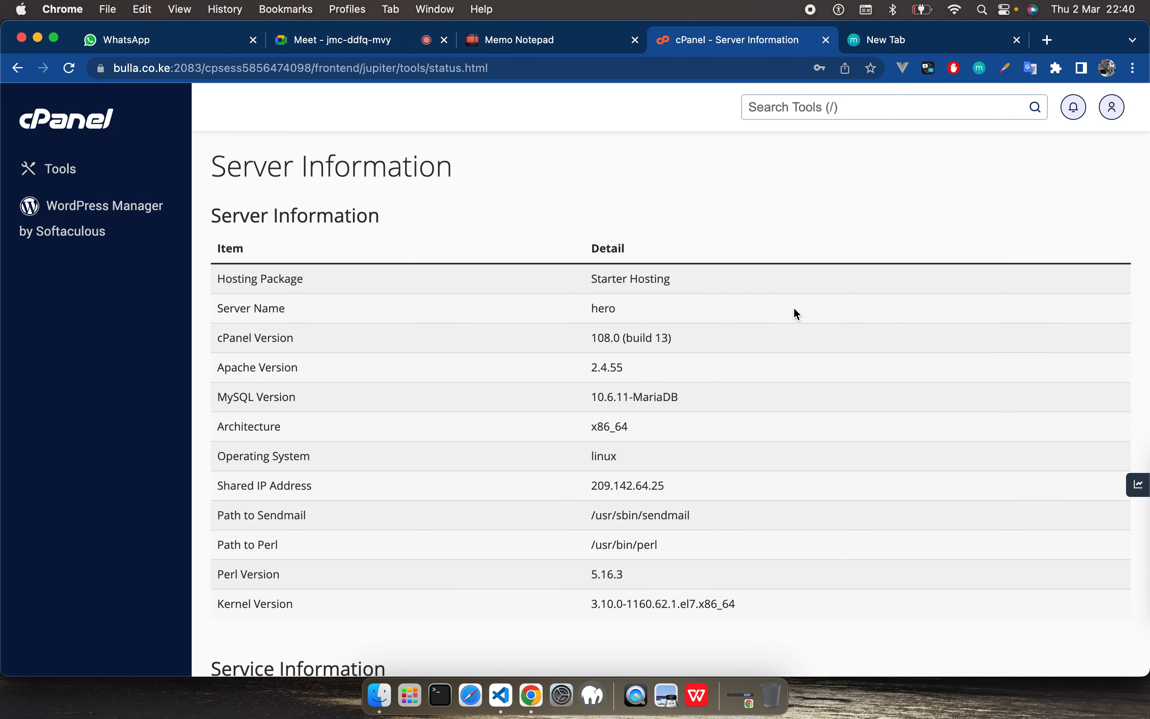
Step: Return to the cPanel Tools page and review the Email, Files, SEO and Marketing Tools, and Databases sections
click(62, 130)
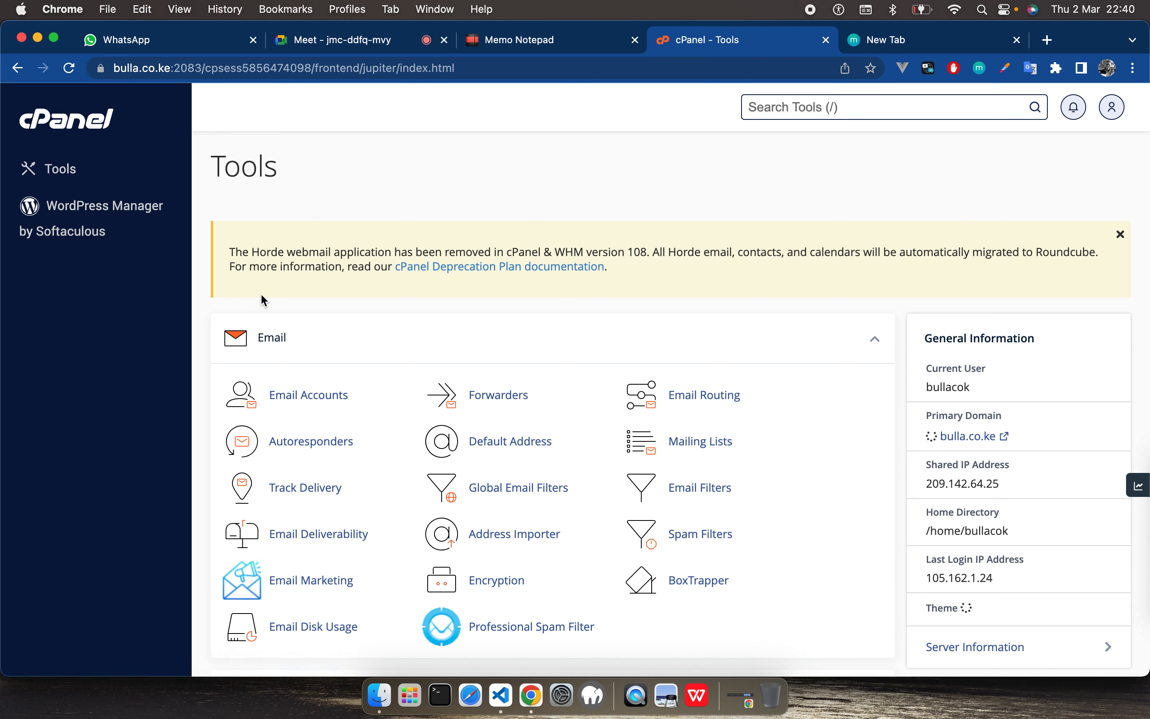
scroll(428, 408, down, 1)
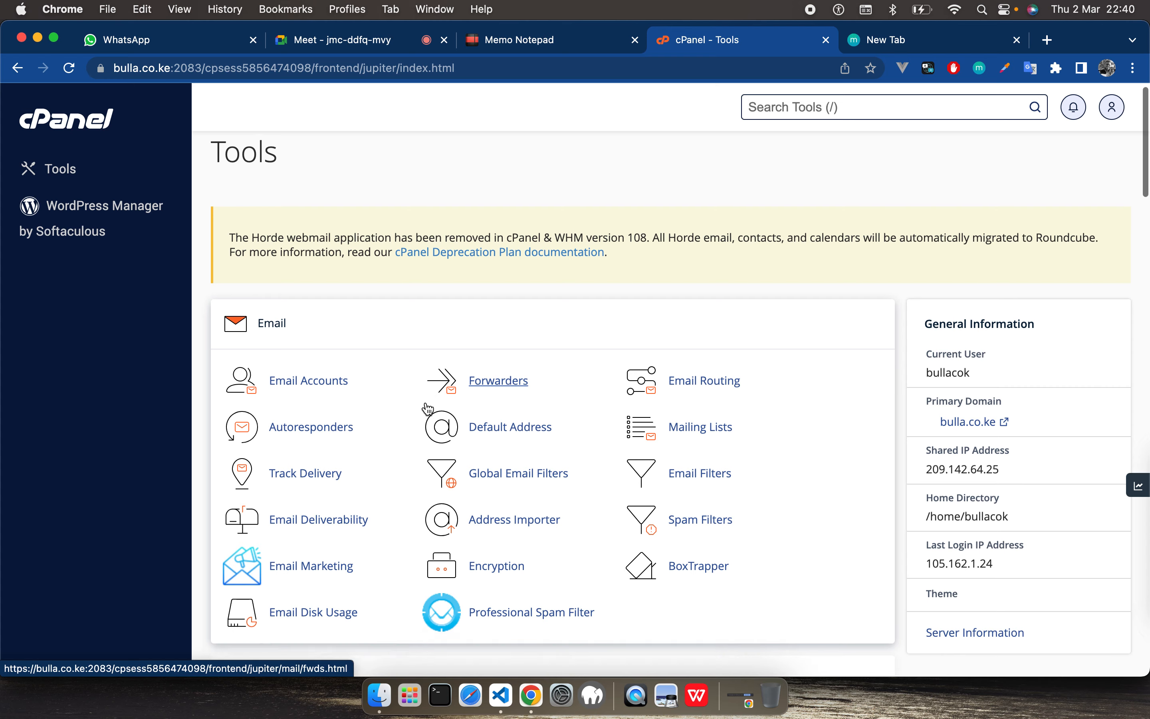
scroll(428, 407, down, 2)
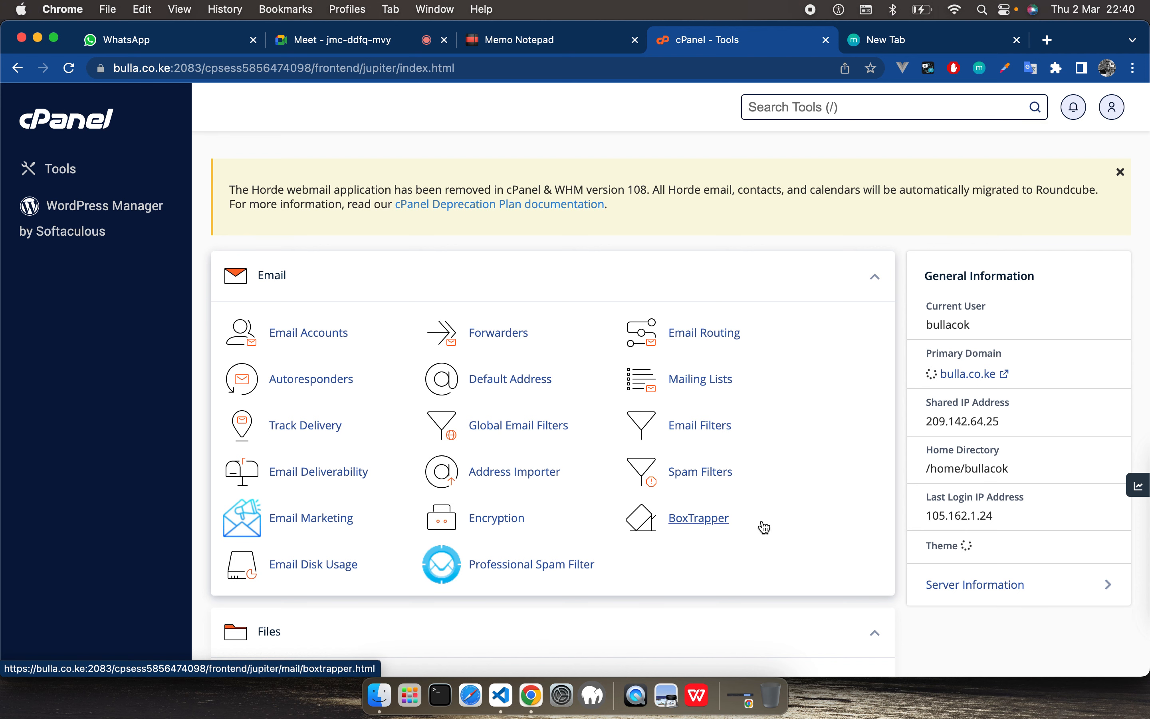
scroll(764, 527, down, 5)
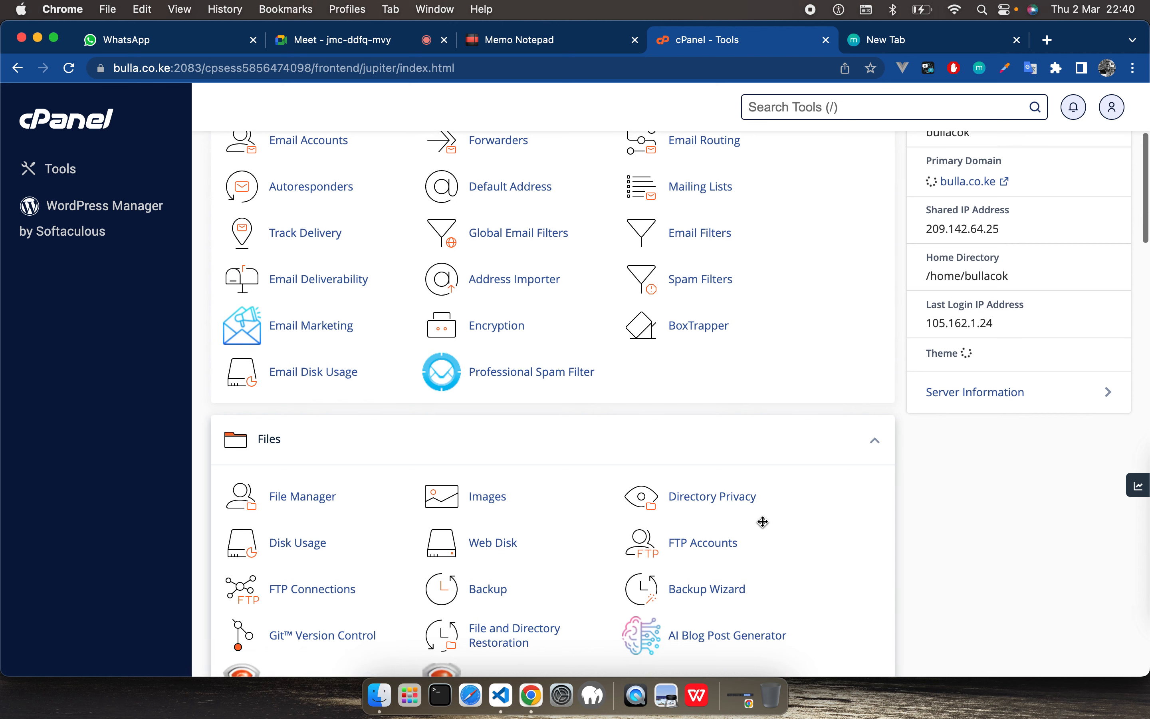
scroll(575, 425, up, 3)
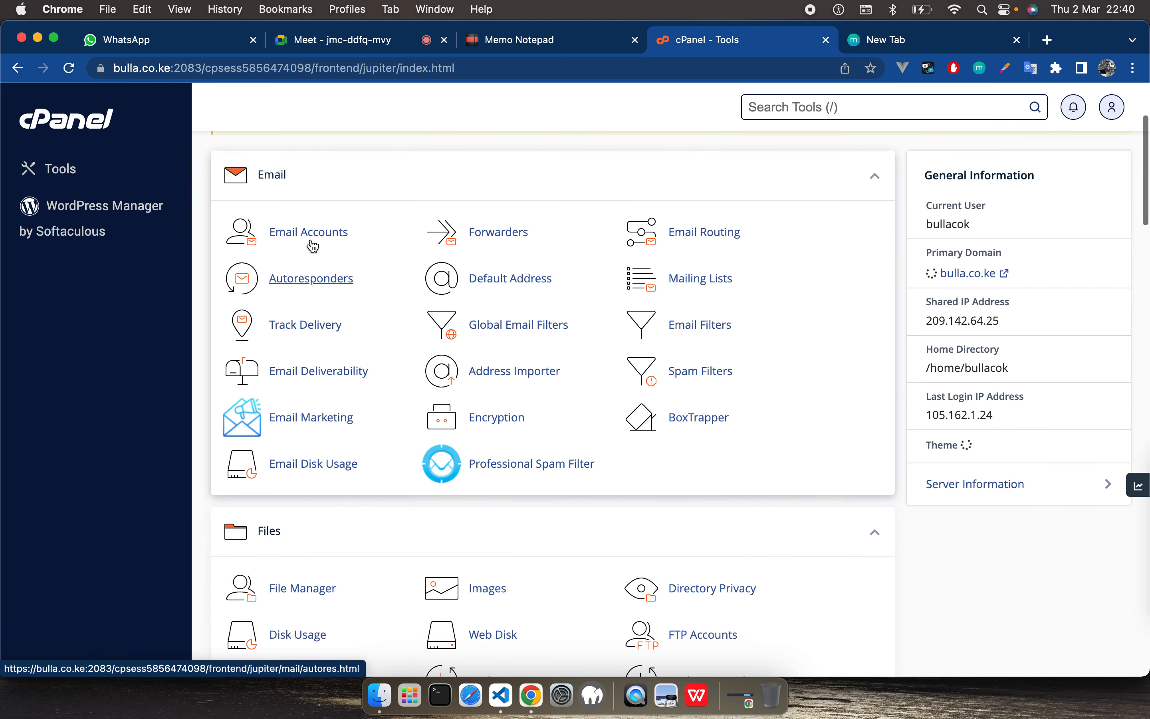
scroll(739, 442, down, 6)
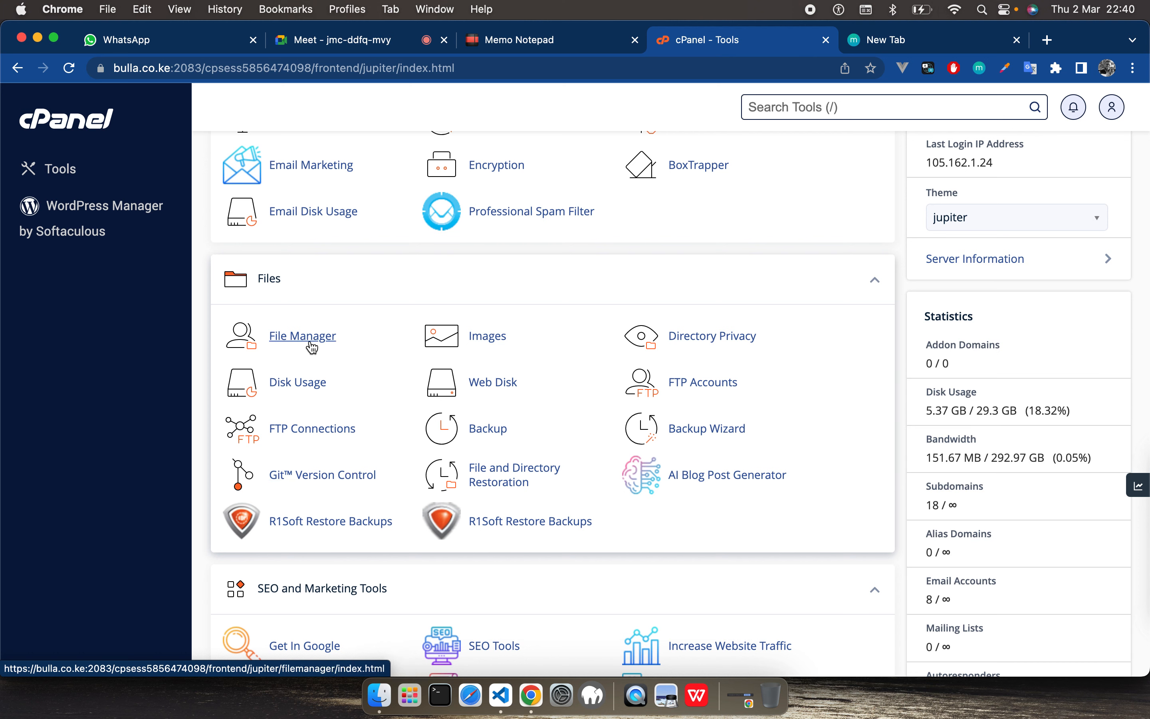
scroll(665, 447, down, 8)
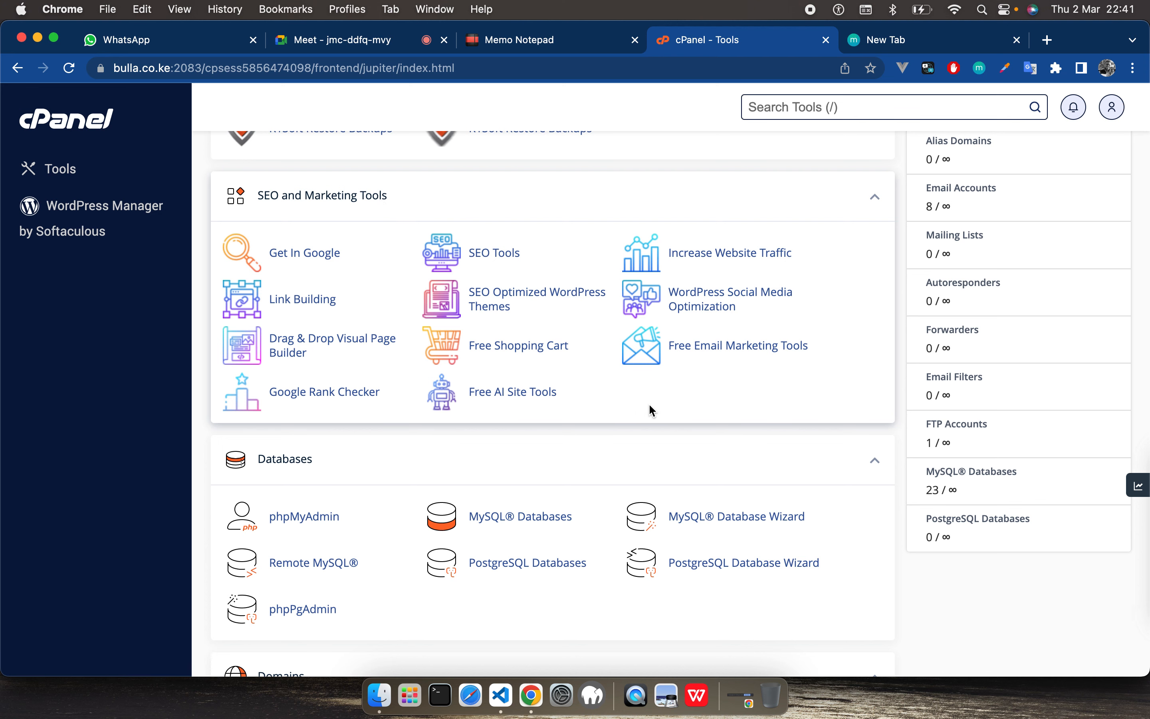
scroll(650, 405, down, 3)
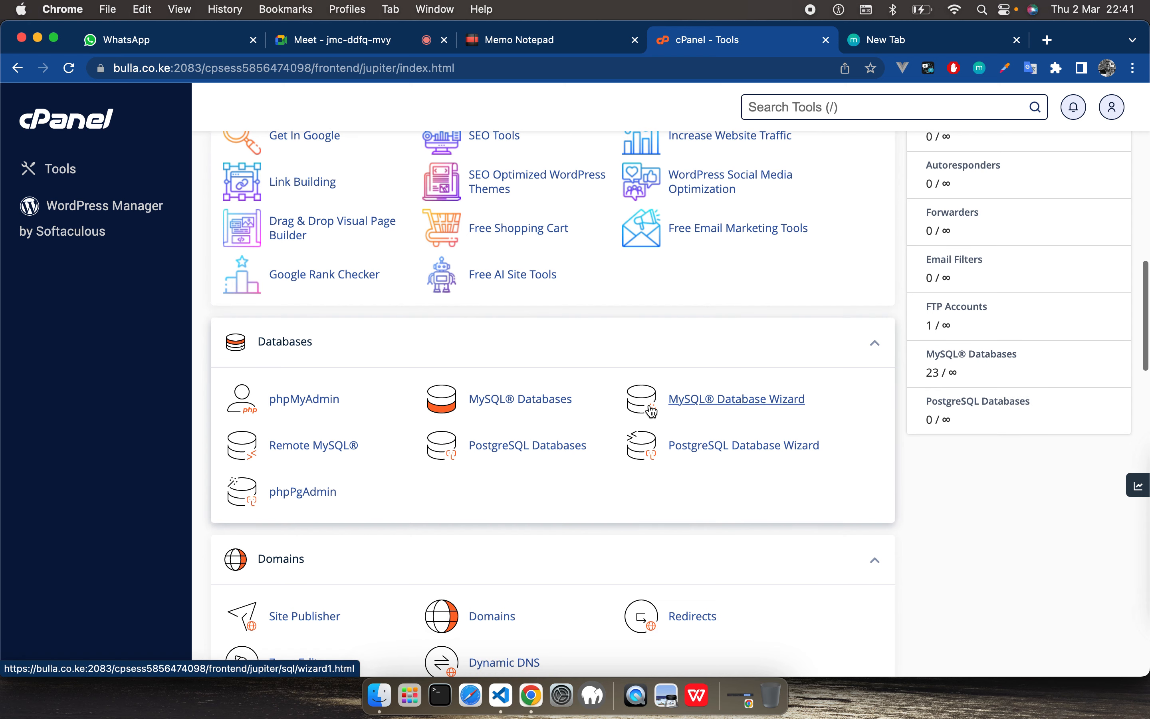
scroll(651, 410, down, 2)
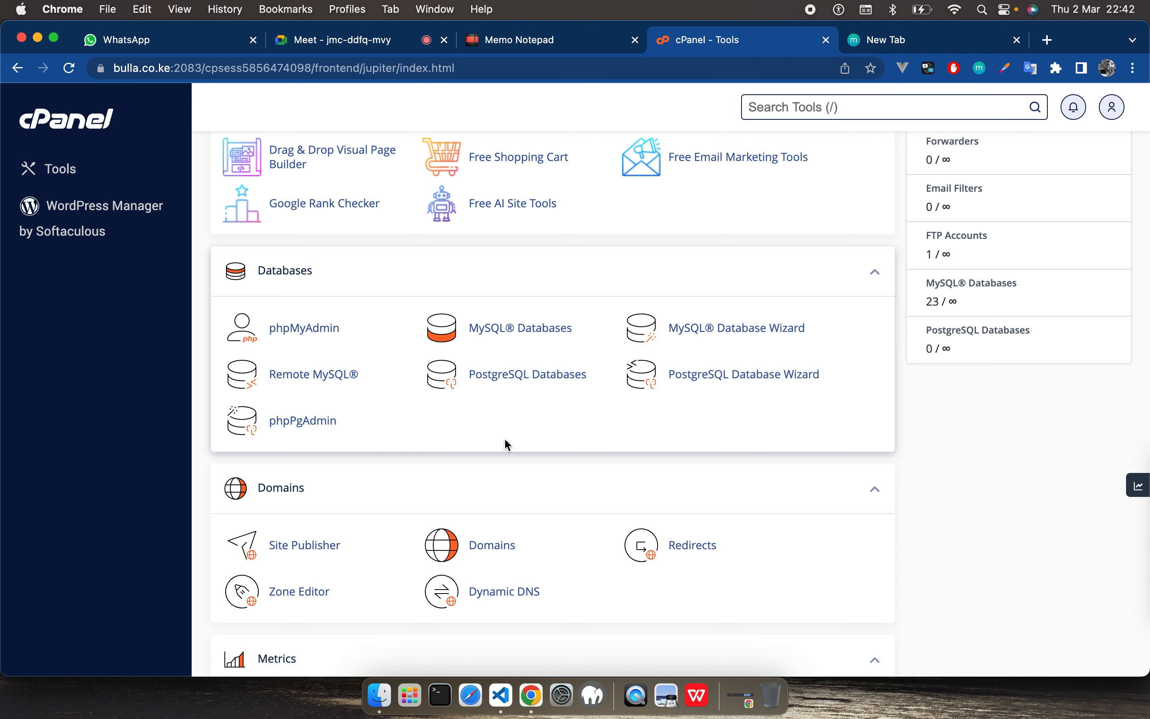
Step: Review the Domains, Metrics, Security, Software and Advanced sections of the Tools page
scroll(505, 441, down, 3)
scroll(506, 439, down, 3)
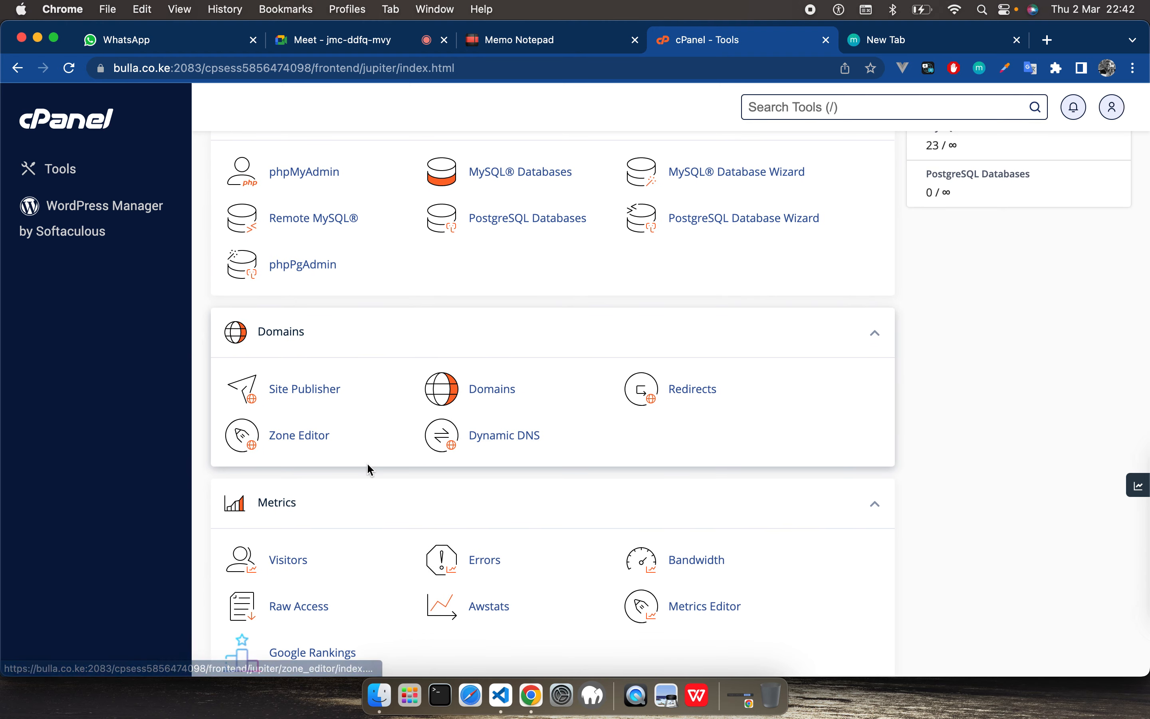
scroll(367, 467, down, 2)
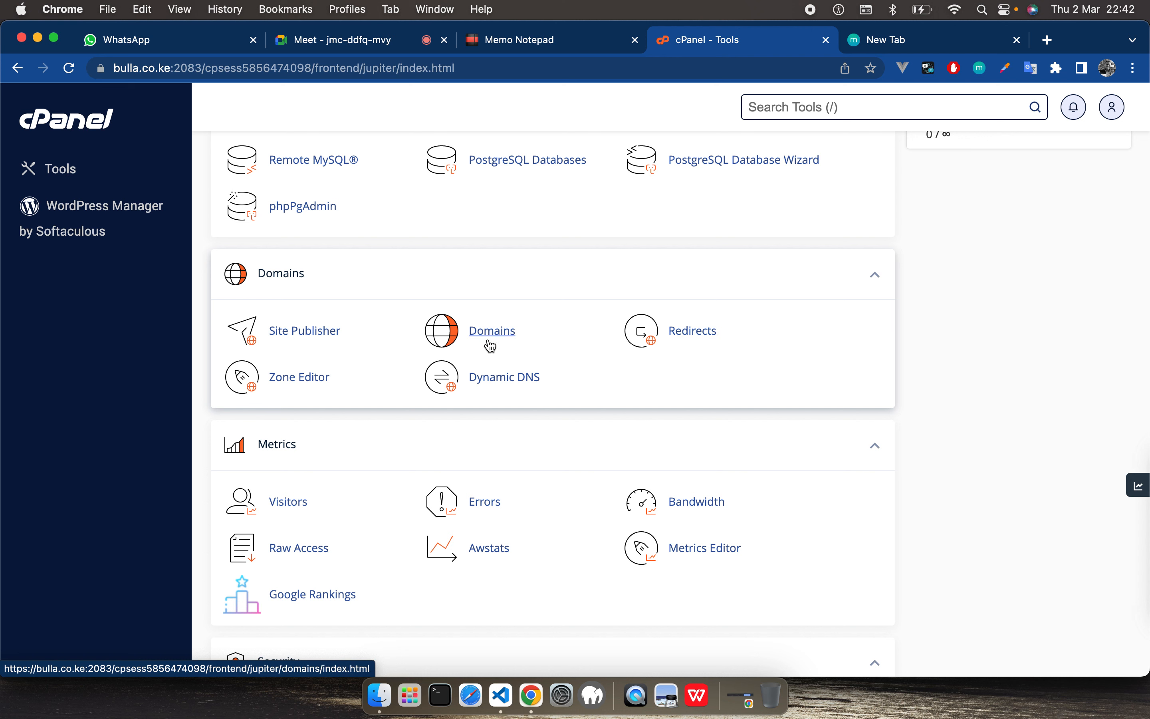
scroll(605, 425, down, 6)
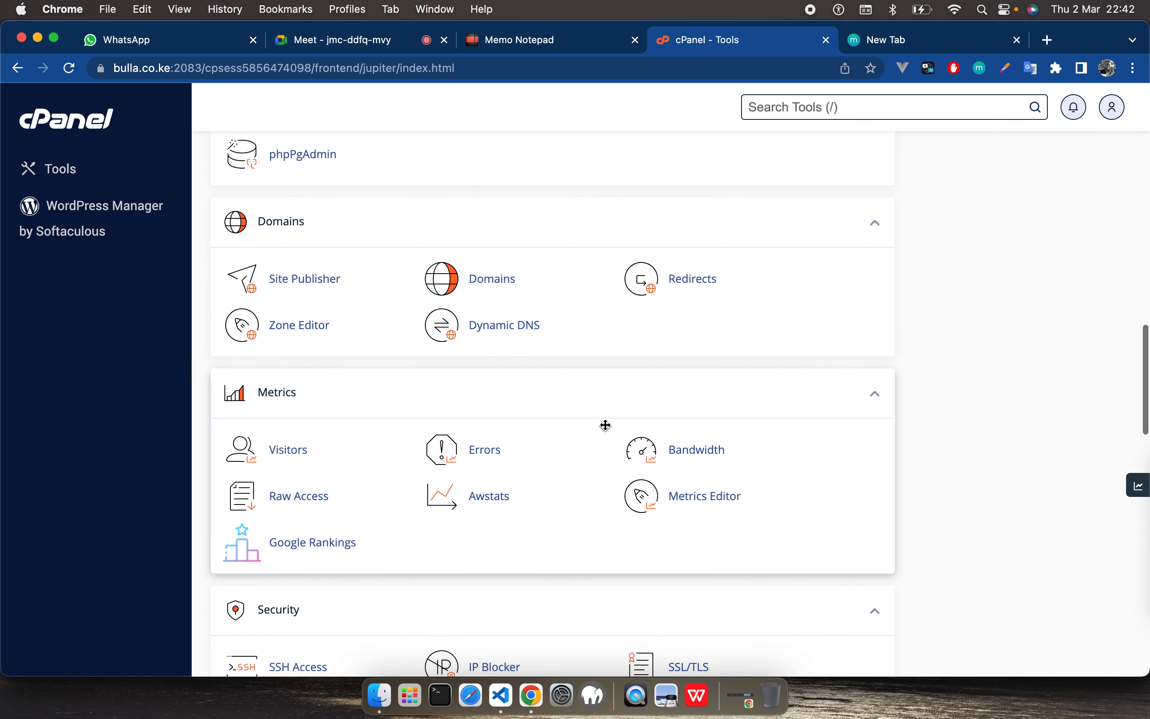
scroll(604, 422, down, 3)
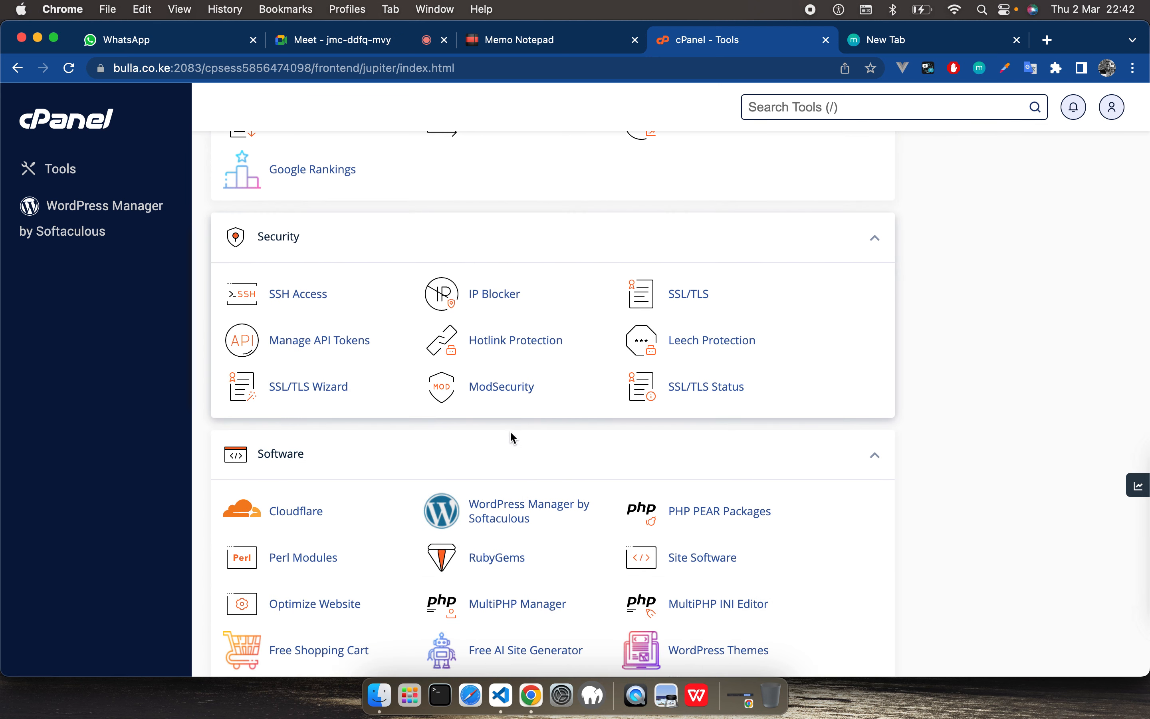
scroll(576, 418, down, 10)
scroll(577, 418, up, 3)
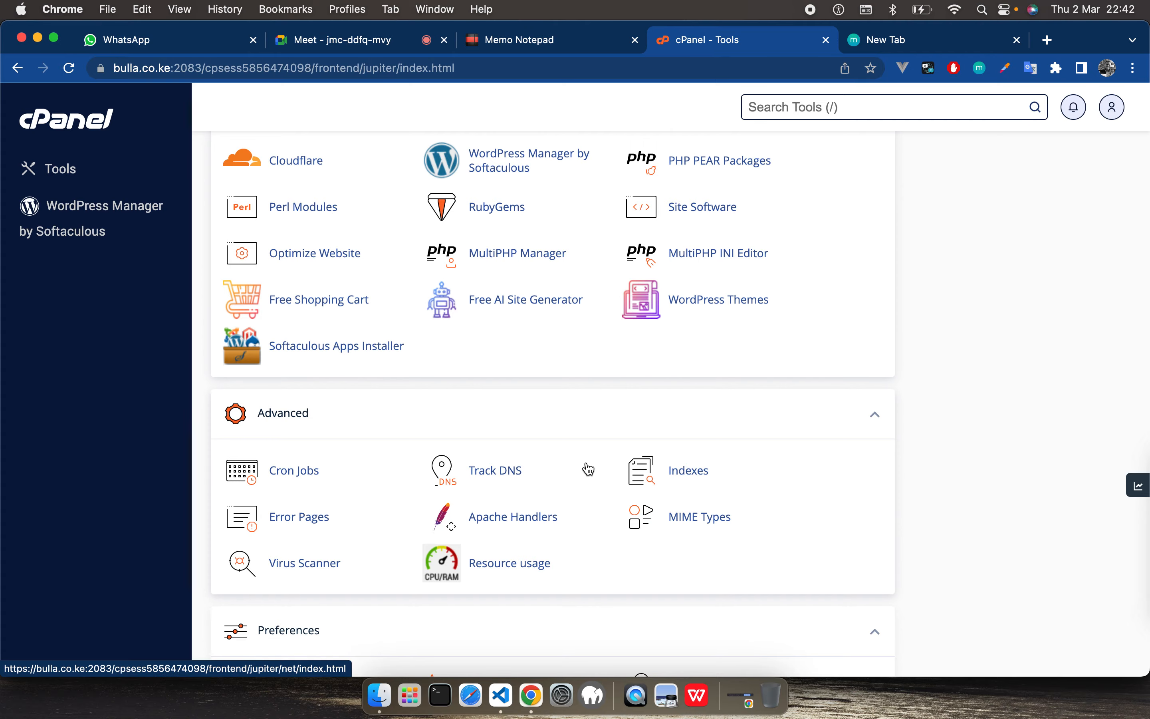
scroll(587, 468, down, 3)
scroll(588, 469, up, 15)
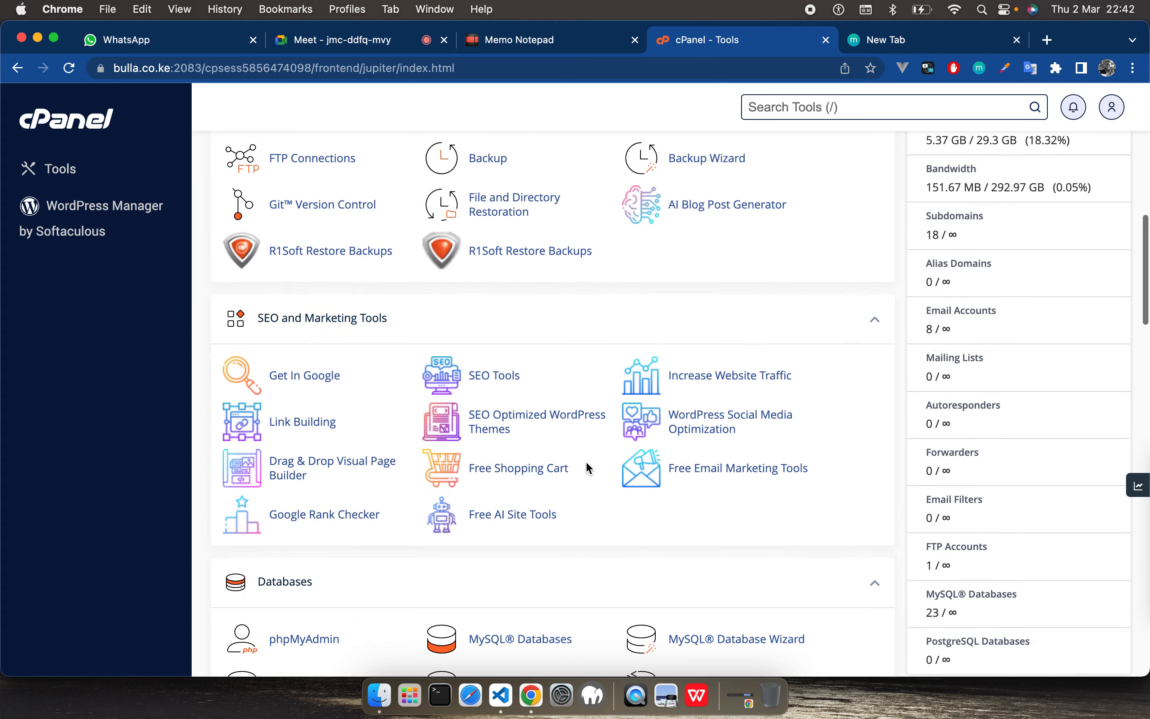
Step: Open File Manager from the Files section and select the account's home directory in the folder tree
scroll(588, 468, down, 5)
scroll(588, 468, up, 5)
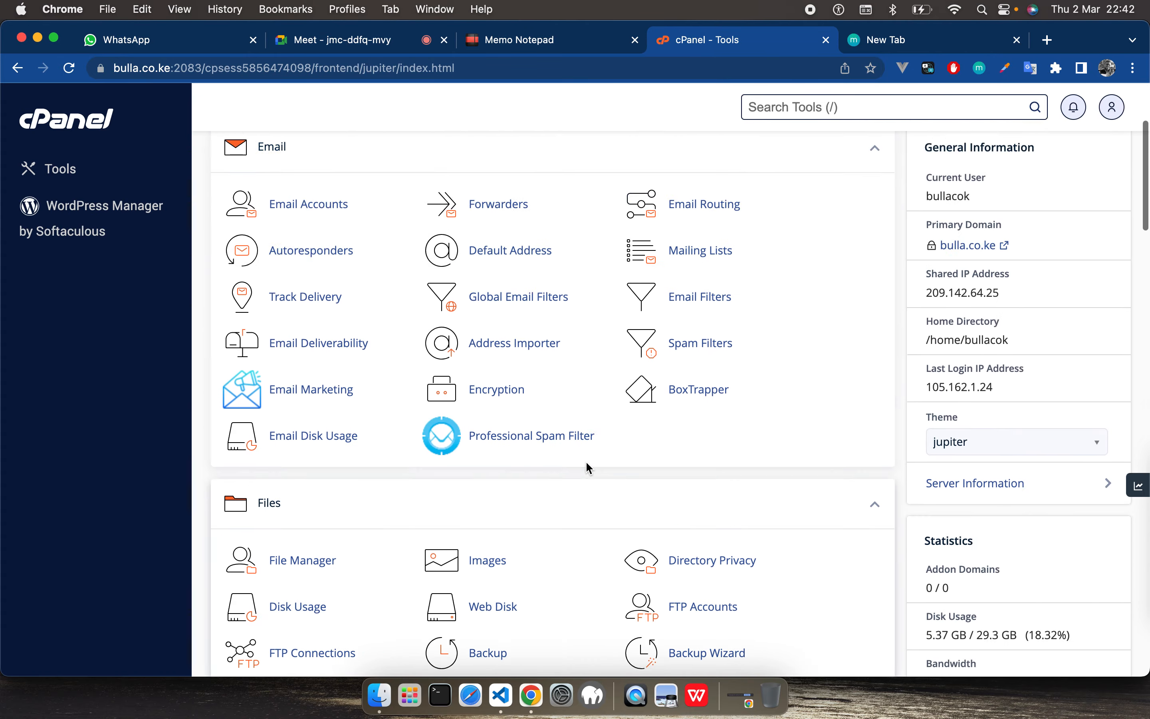
scroll(479, 440, down, 10)
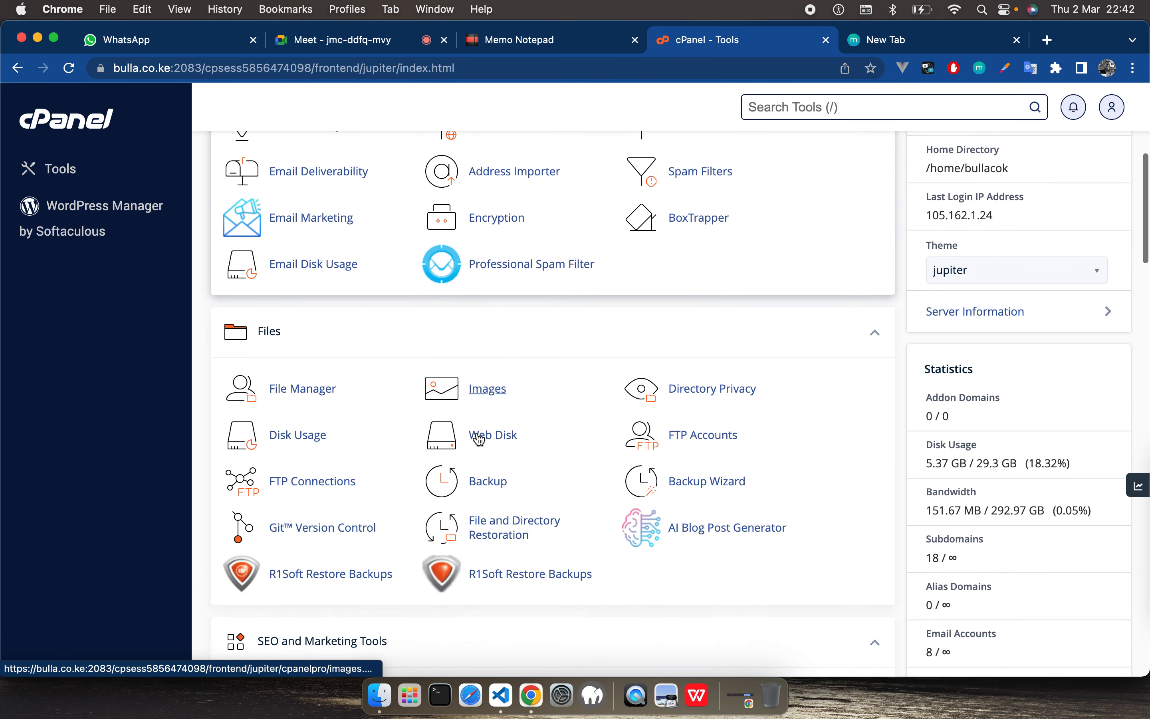
scroll(480, 440, up, 10)
scroll(479, 440, down, 7)
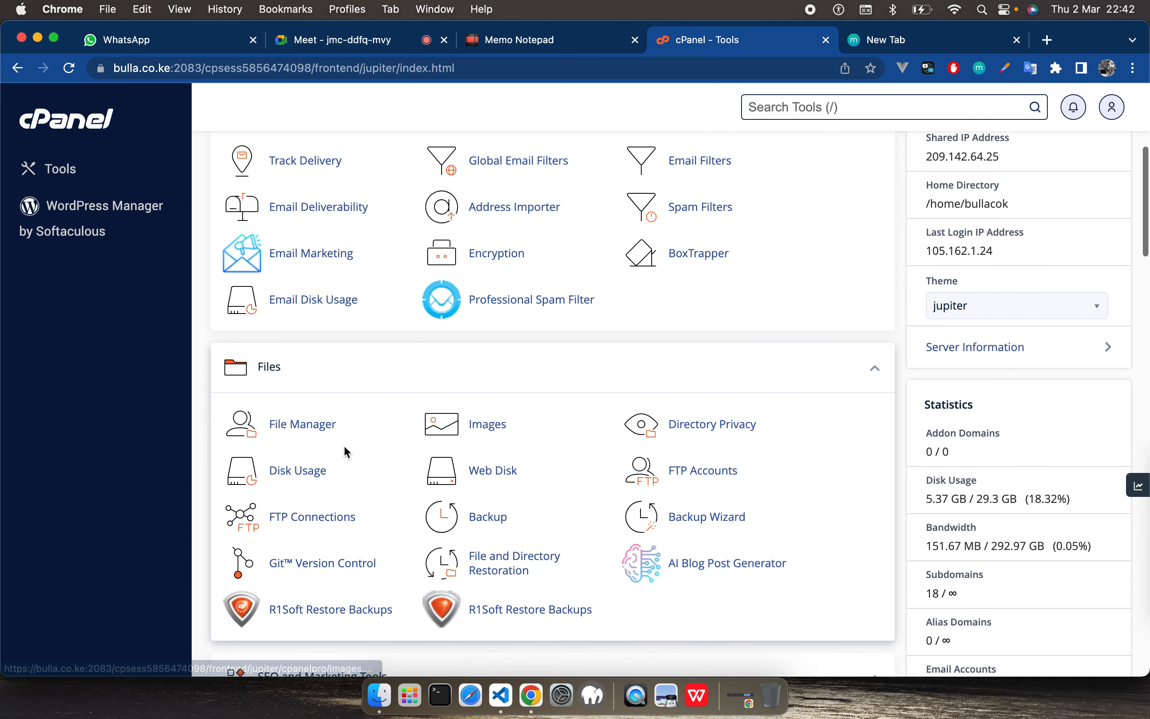
click(306, 426)
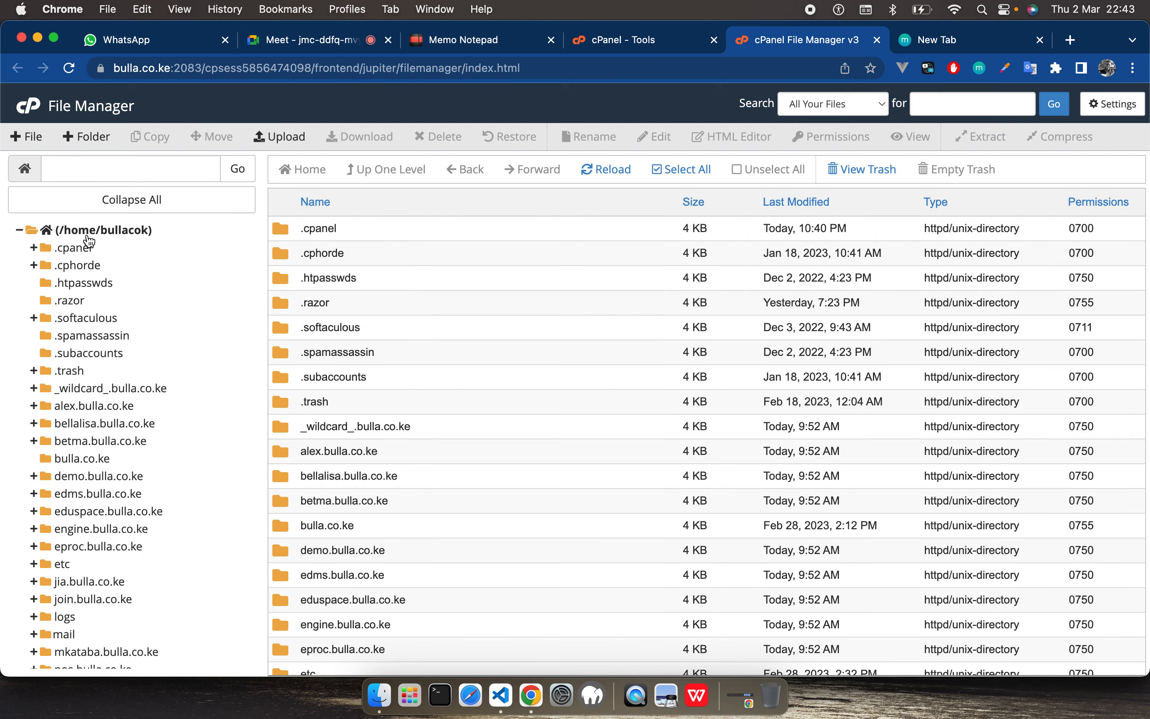
click(117, 230)
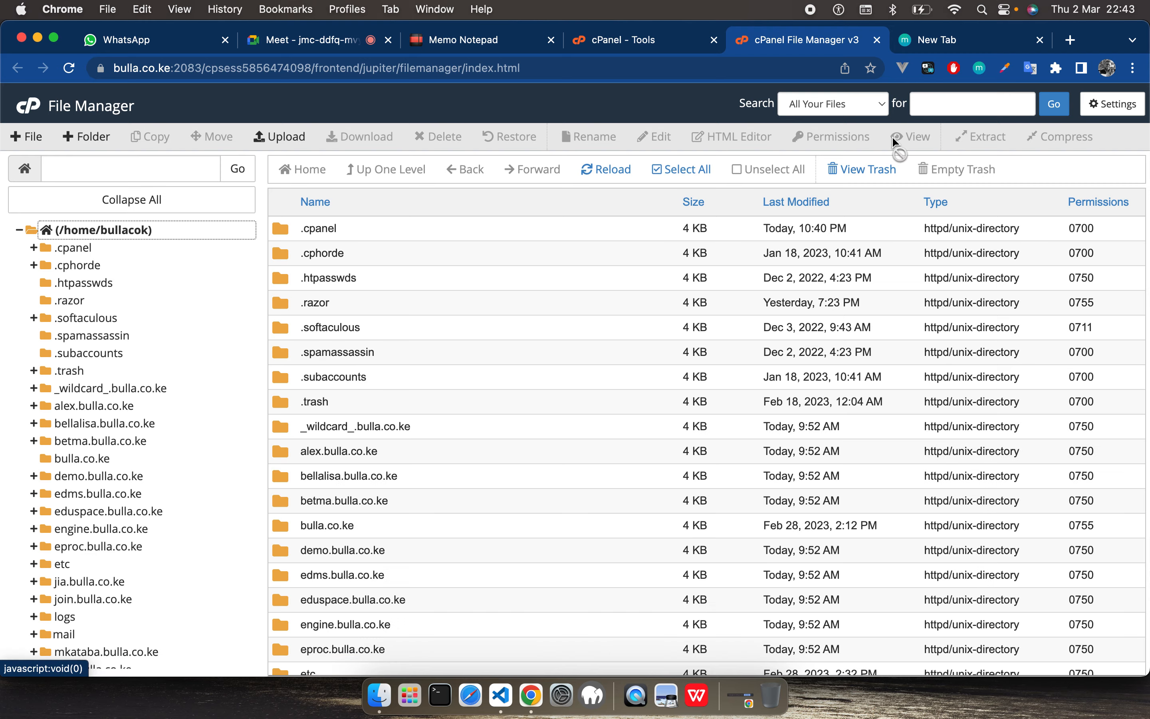
Step: Open the public_html folder from the home directory listing and select its index.html file
scroll(446, 405, down, 4)
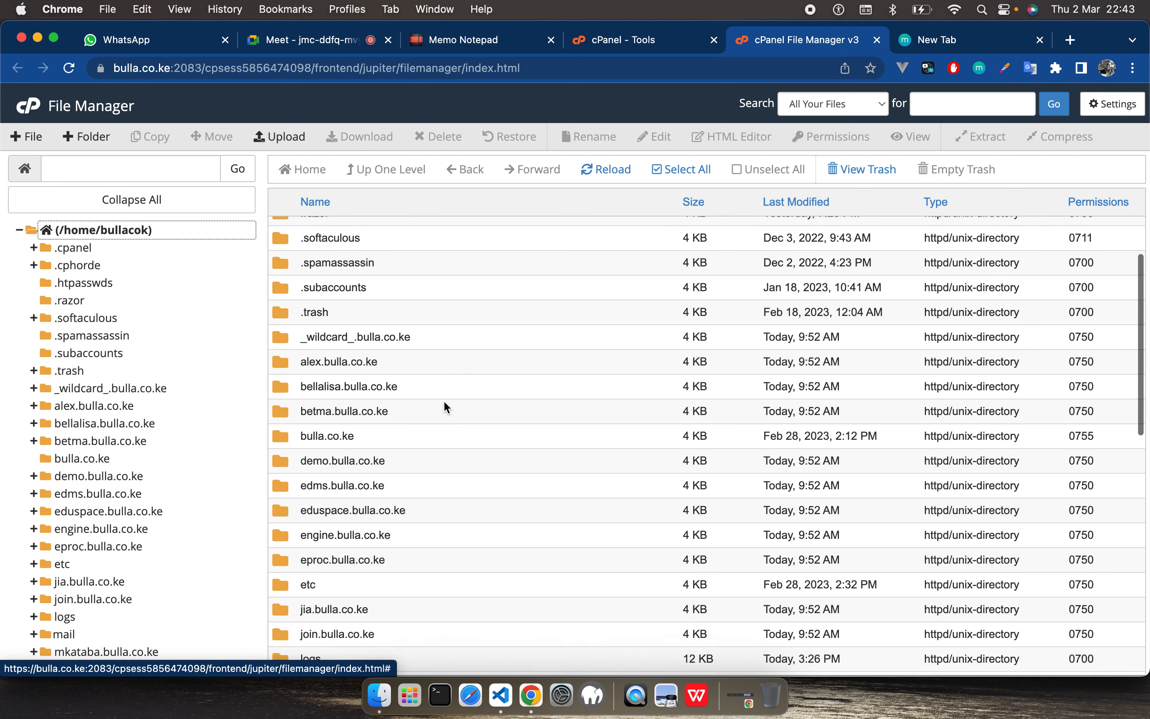
scroll(443, 400, down, 8)
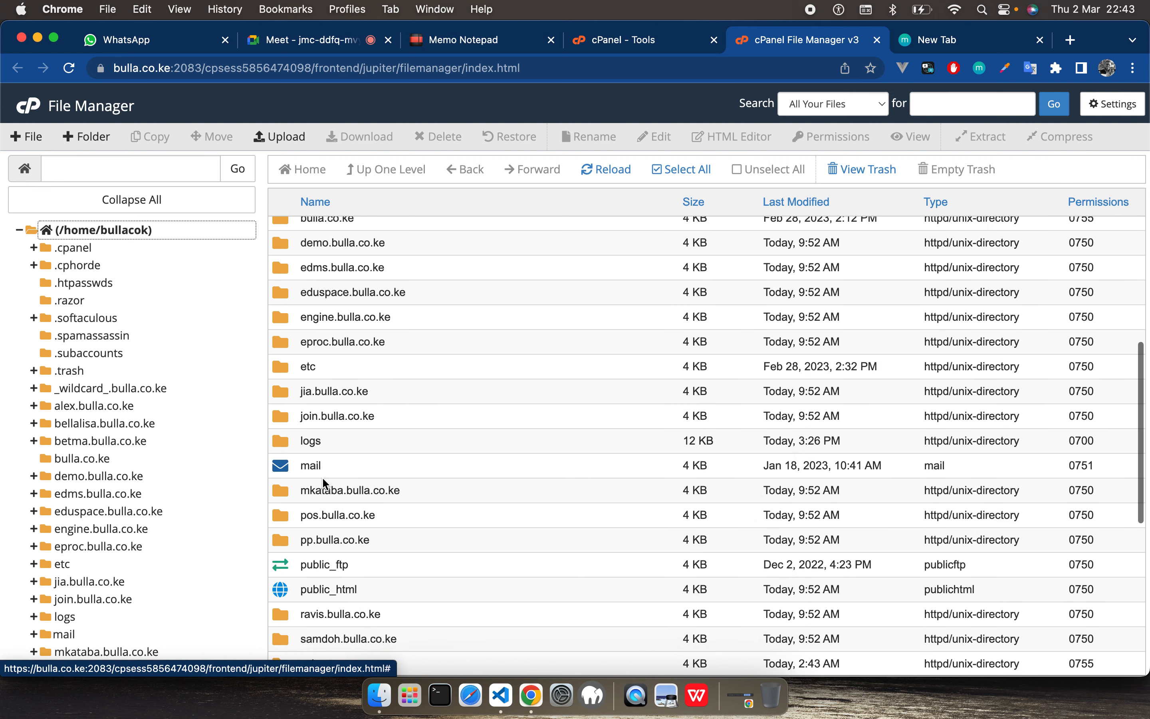
scroll(302, 560, down, 3)
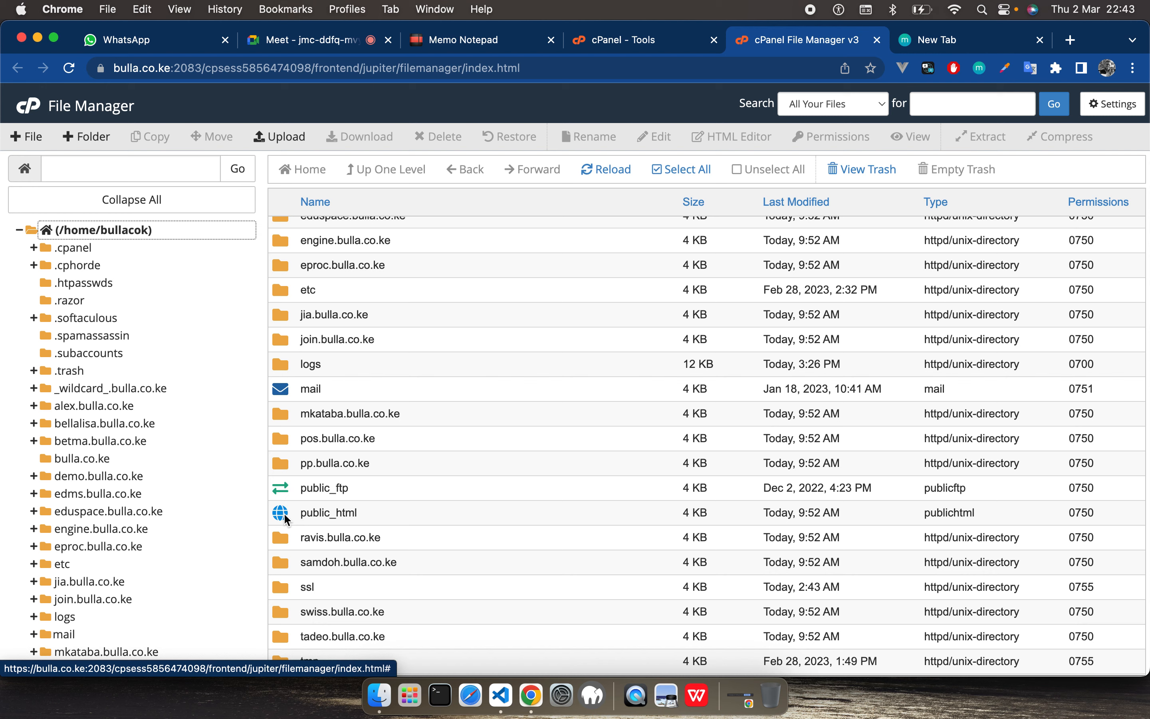
double_click(284, 514)
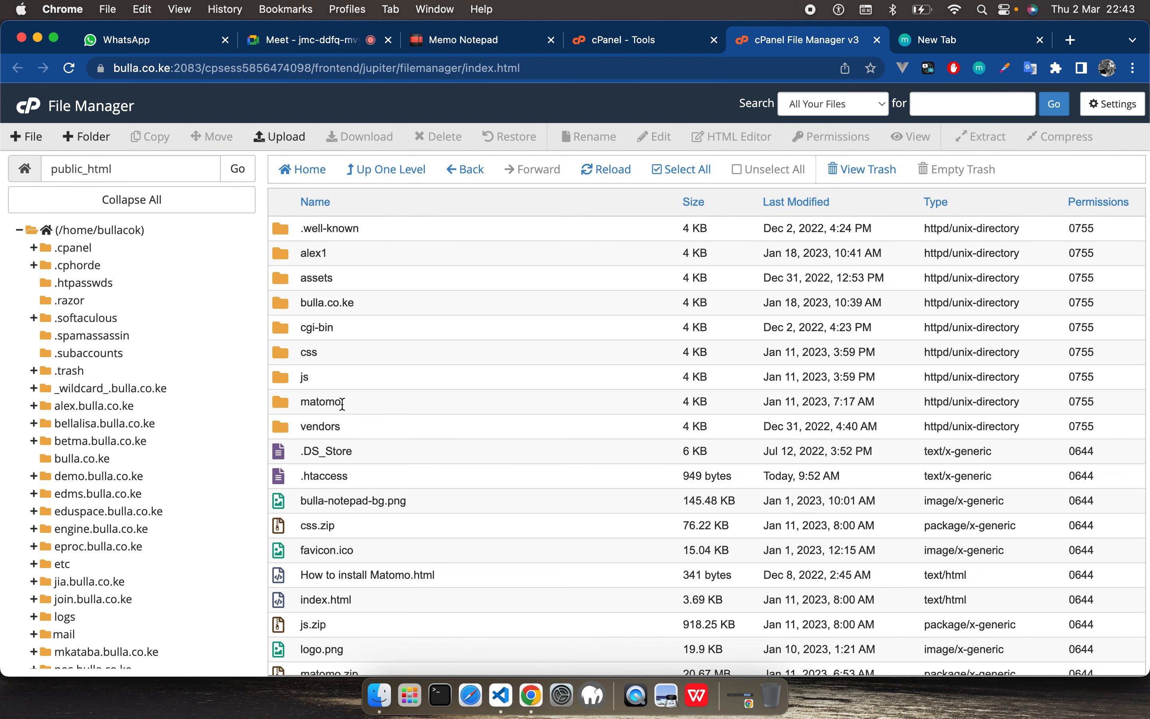
scroll(323, 539, down, 1)
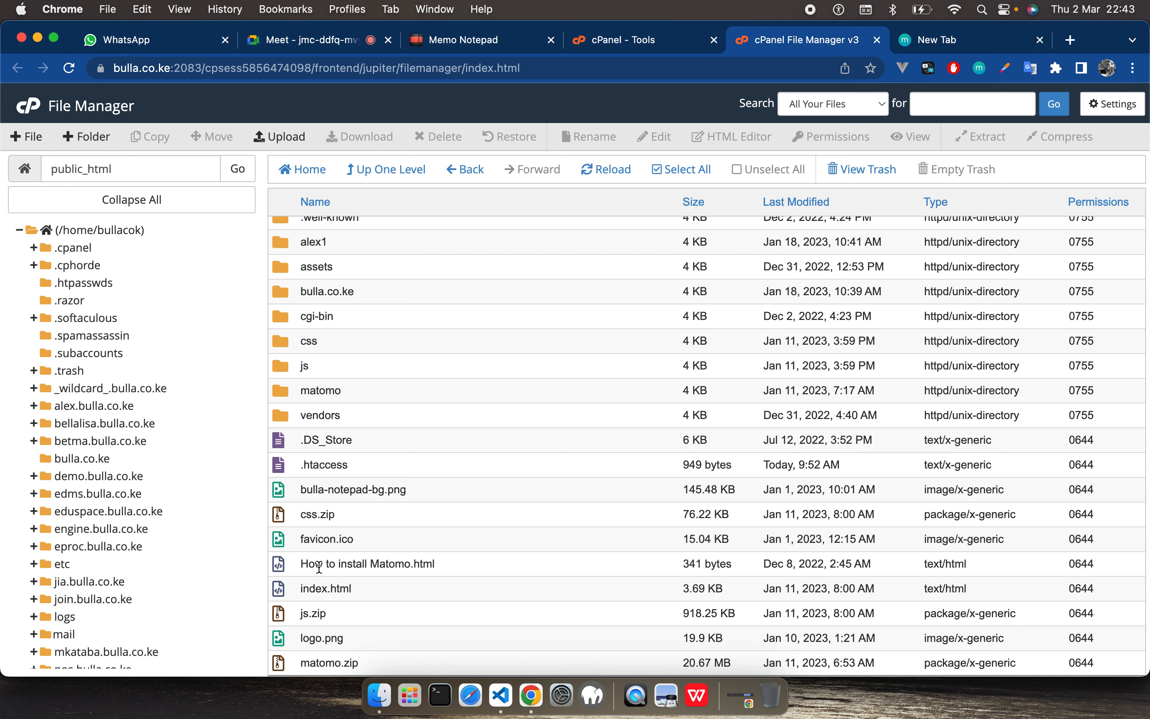
click(292, 591)
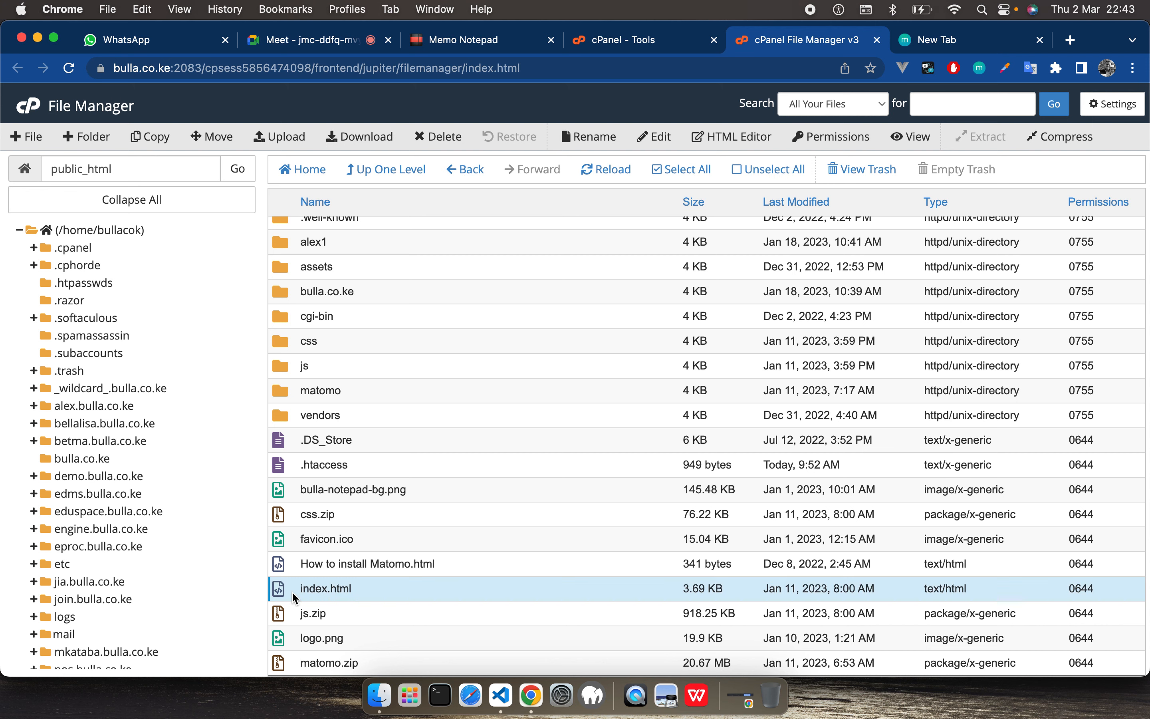
Step: Load the bulla.co.ke website in the empty browser tab
click(944, 42)
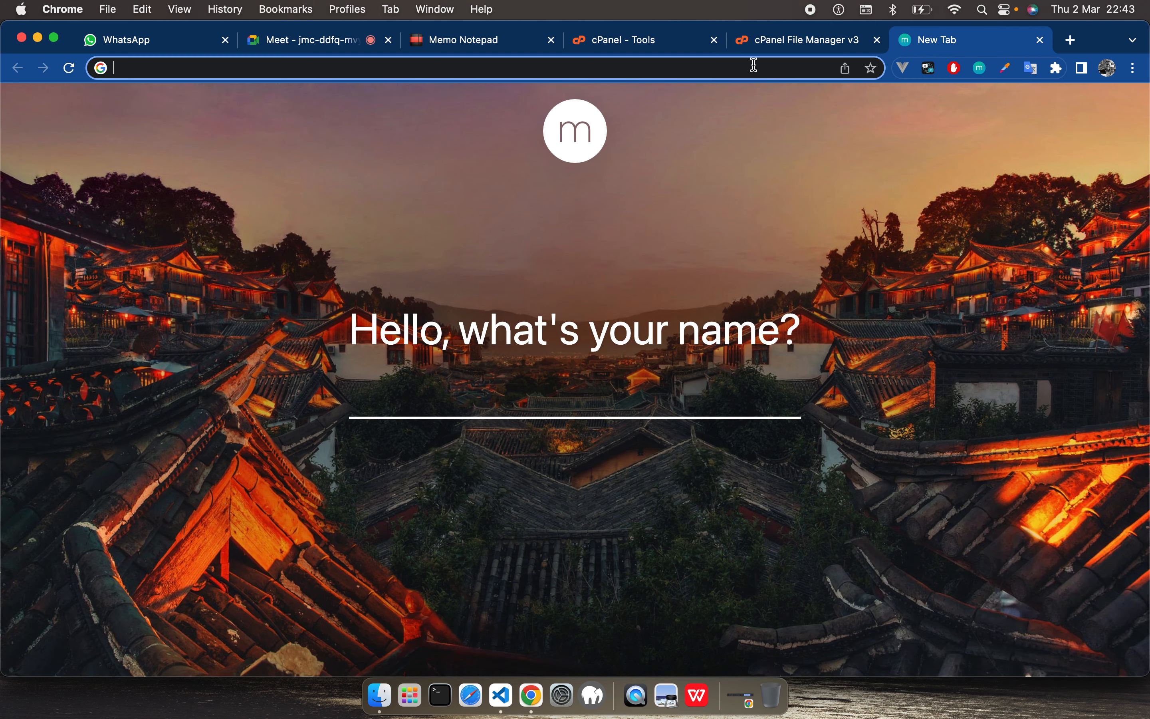
click(736, 68)
text(bulla.co.ke/cpanel)
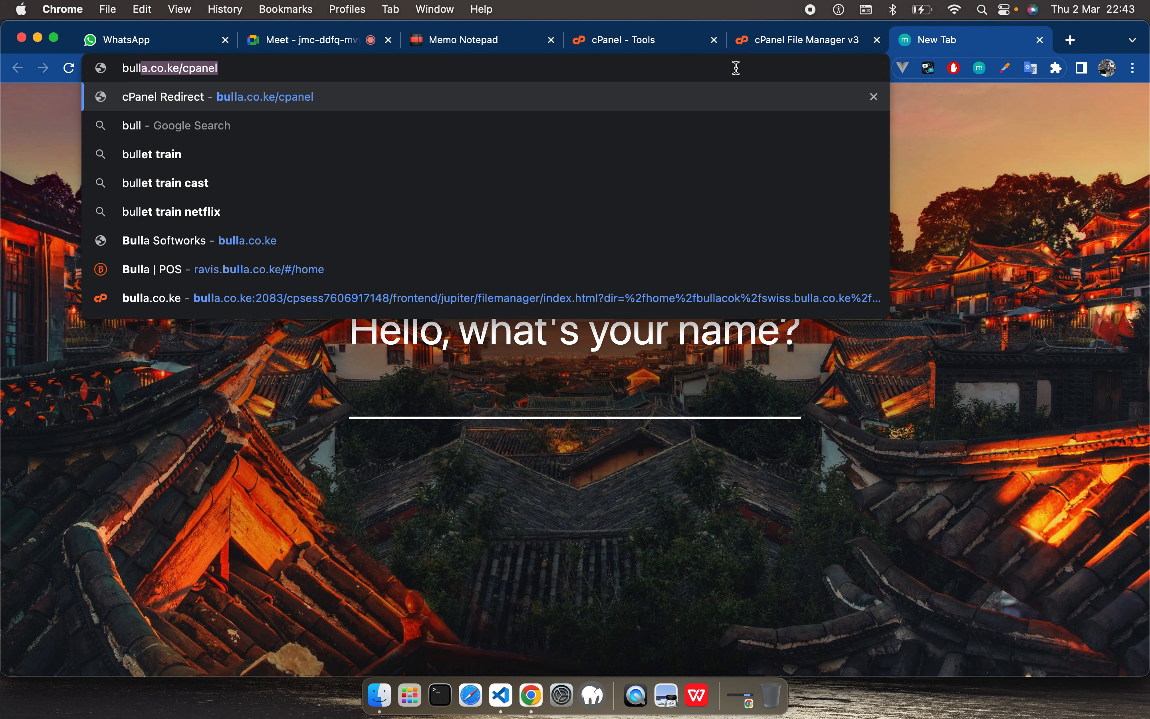
key(BackSpace)
key(BackSpace)
key(BackSpace)
key(BackSpace)
key(BackSpace)
key(BackSpace)
key(Return)
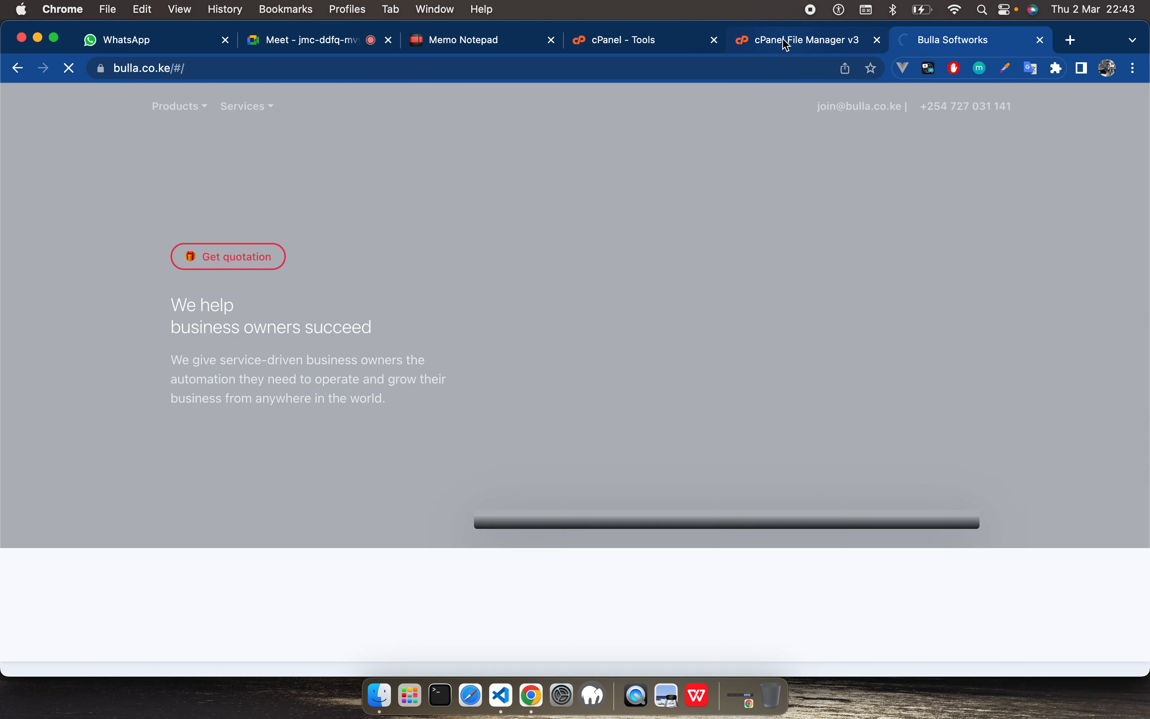
Step: Return to File Manager and view the contents of the samdoh.bulla.co.ke and demo.bulla.co.ke folders
click(786, 41)
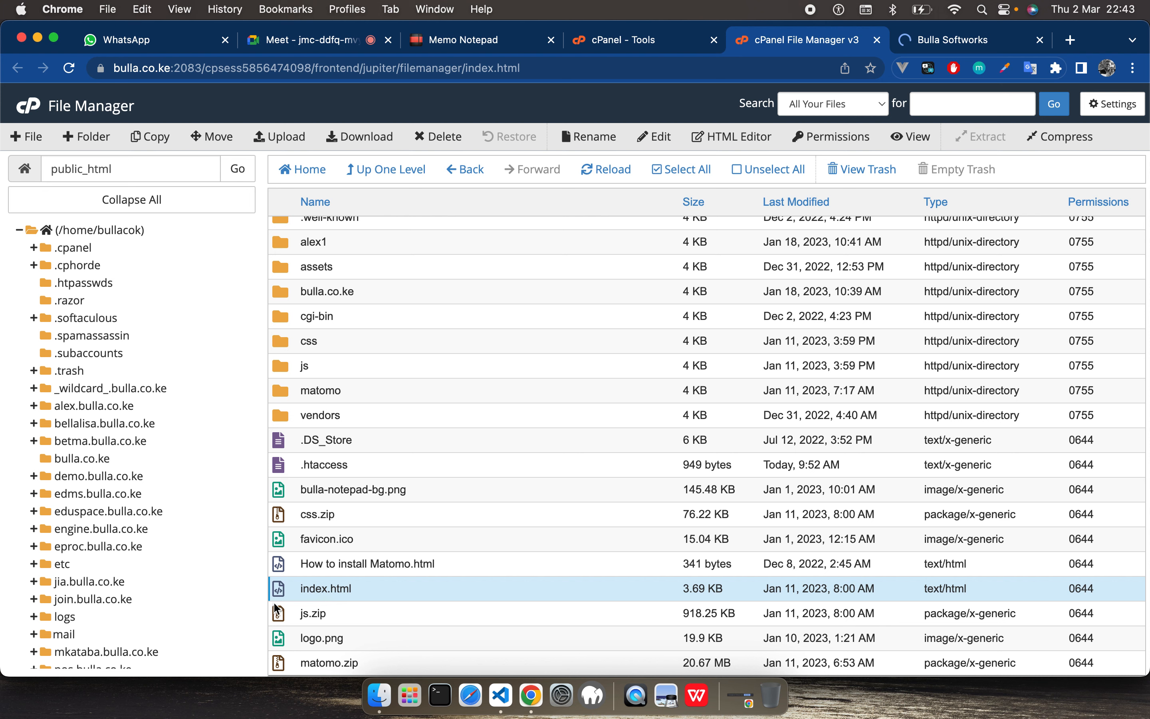
scroll(172, 521, down, 5)
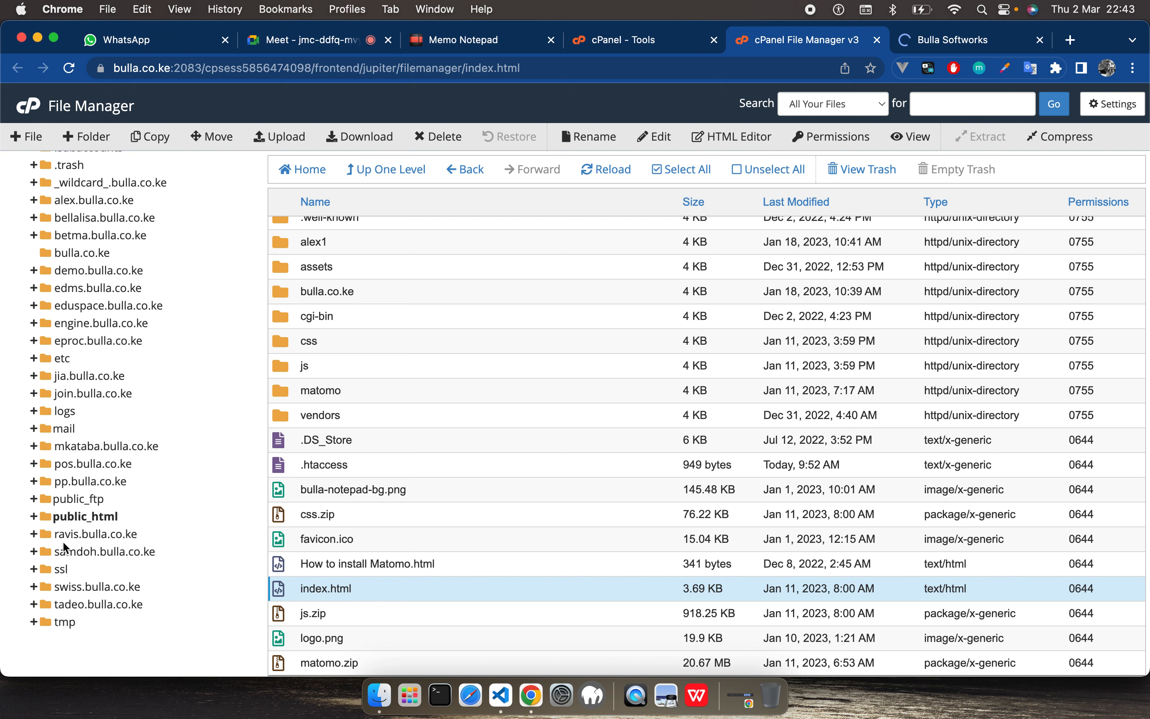
click(89, 551)
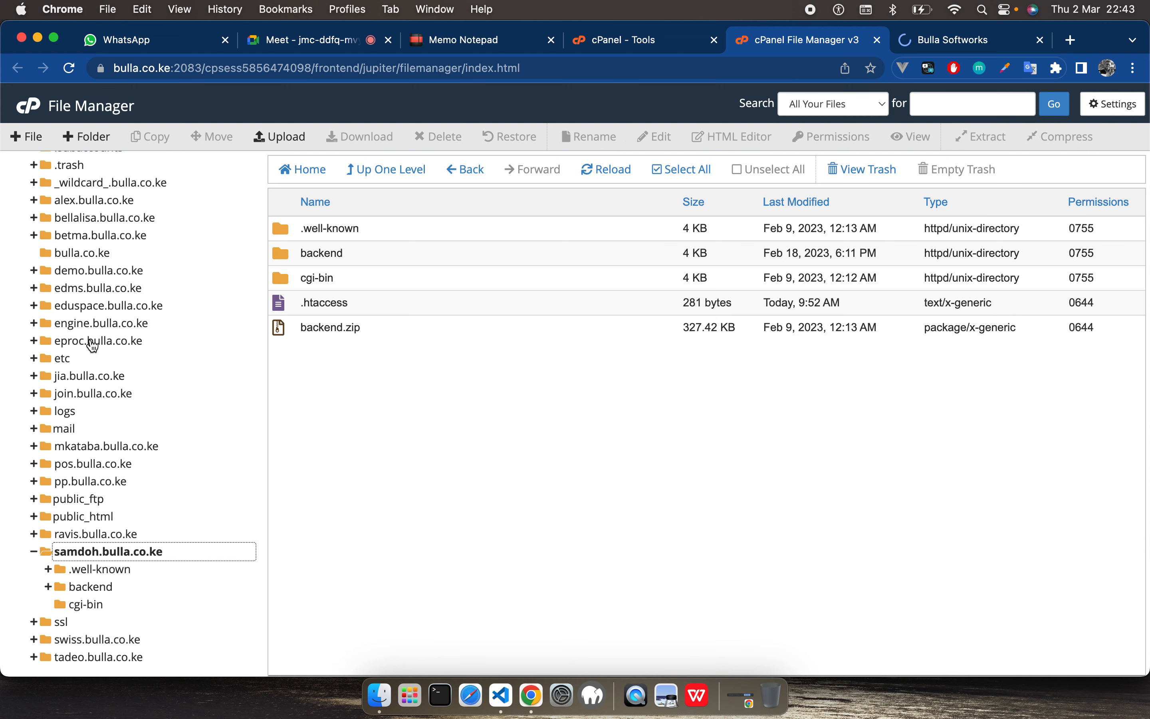
click(58, 270)
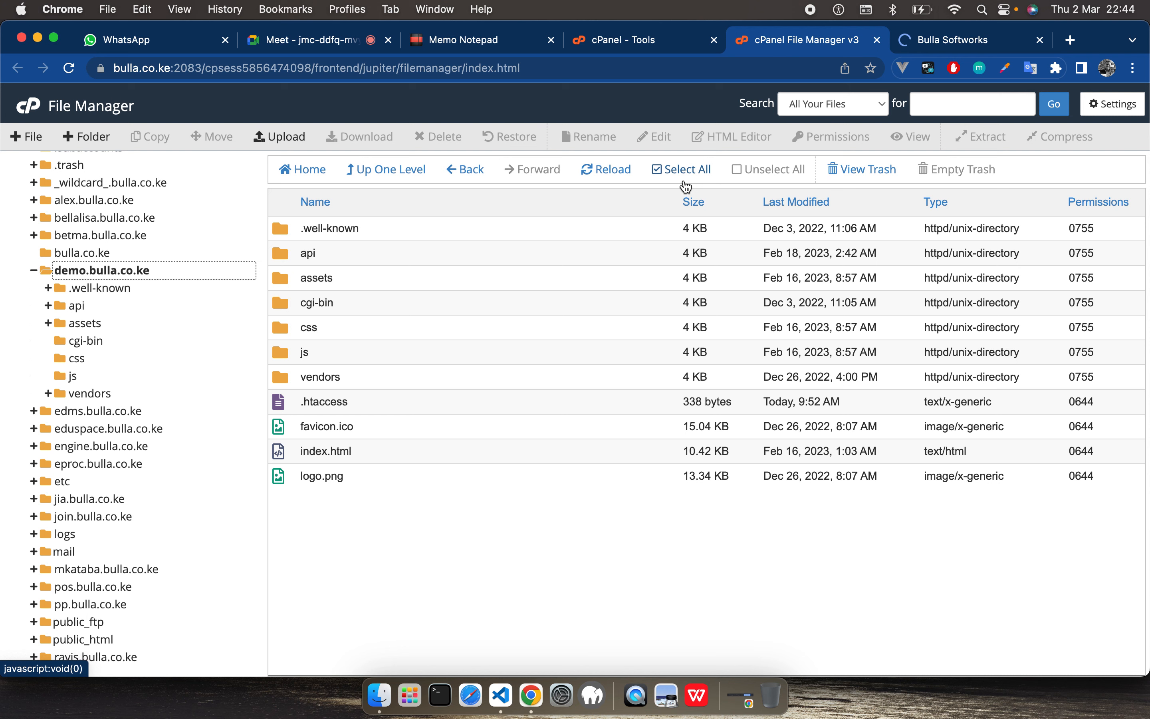
click(85, 272)
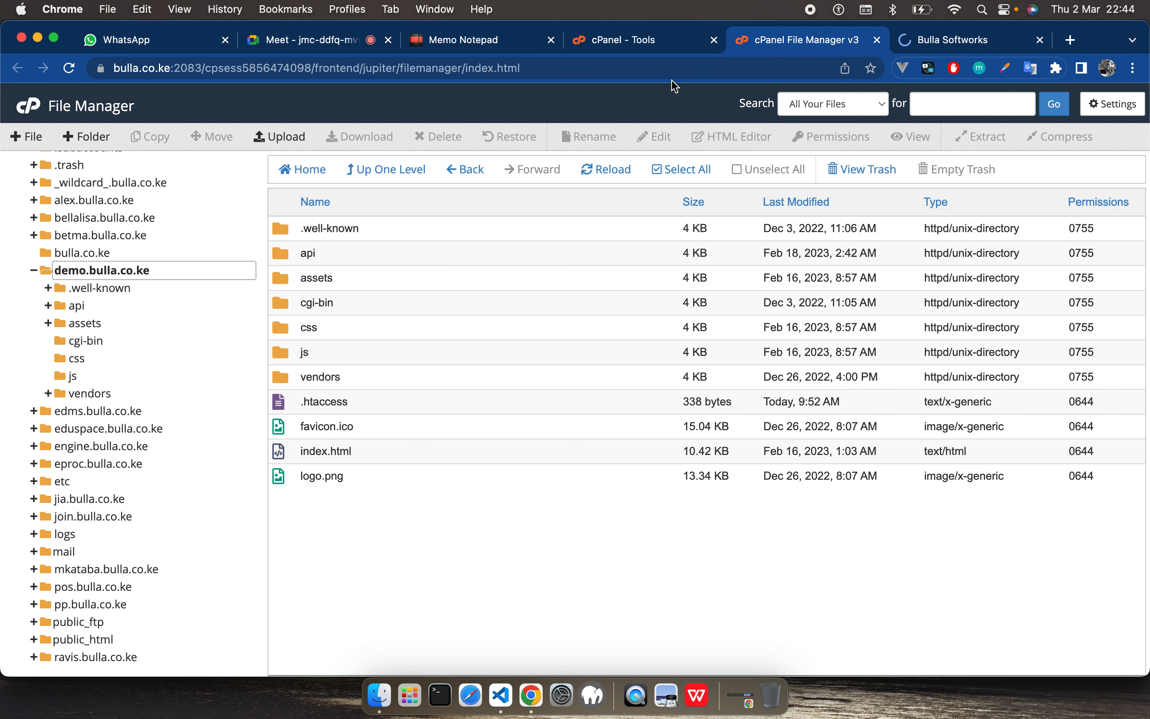
Step: Return to the cPanel Tools page, search the tools for "domain" and open the Domains tool
click(620, 51)
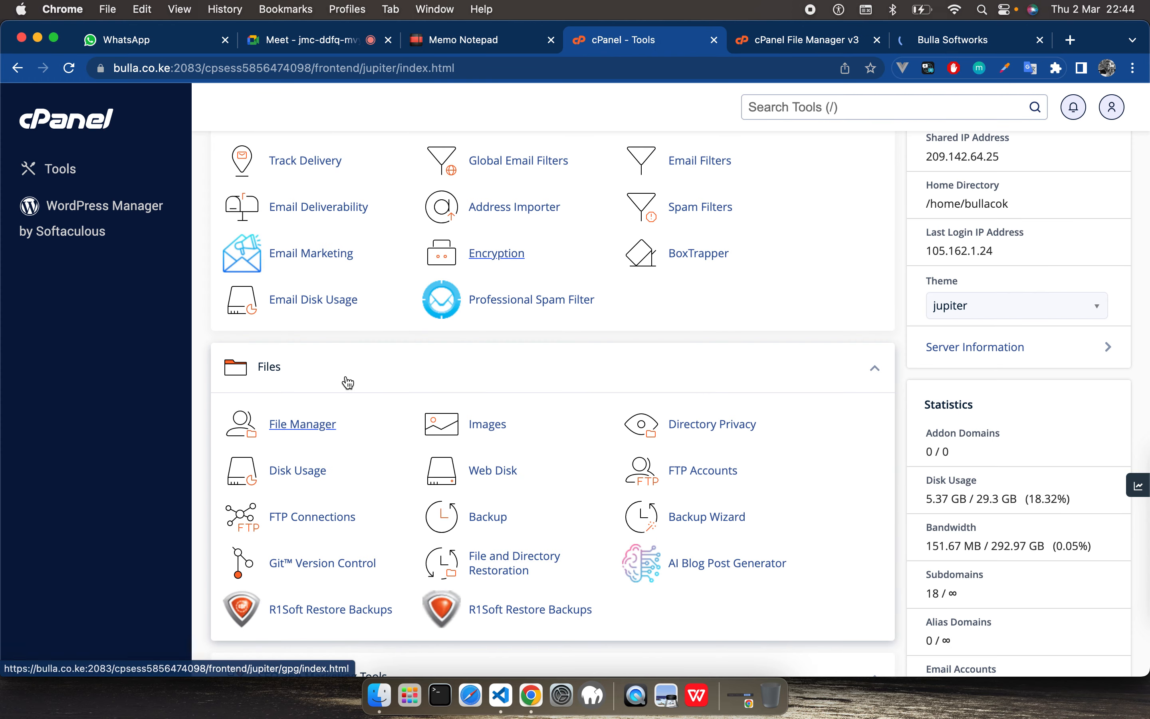
scroll(320, 447, down, 3)
scroll(320, 455, down, 10)
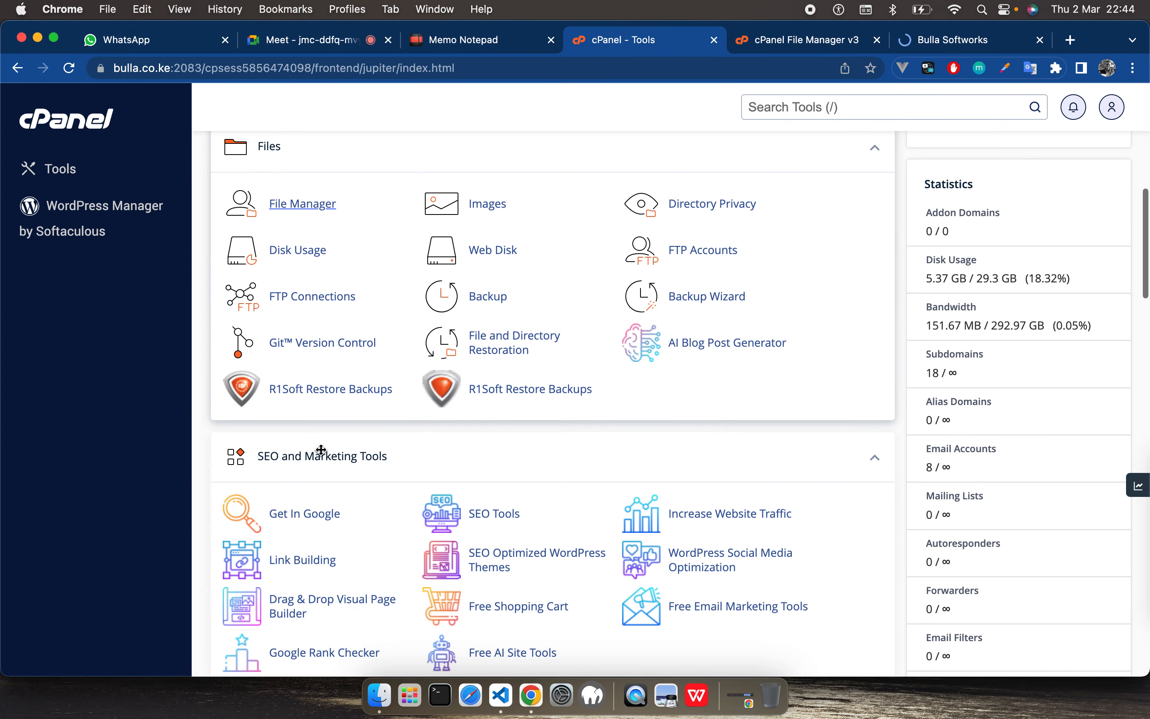
scroll(320, 452, down, 3)
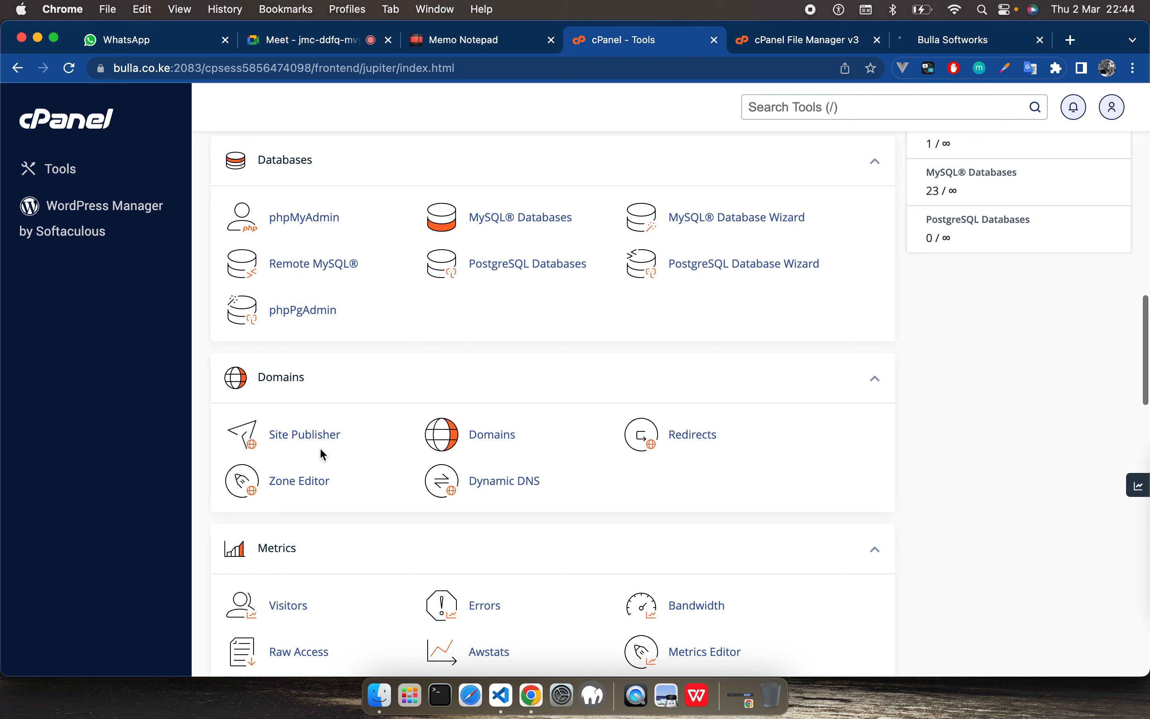
click(798, 109)
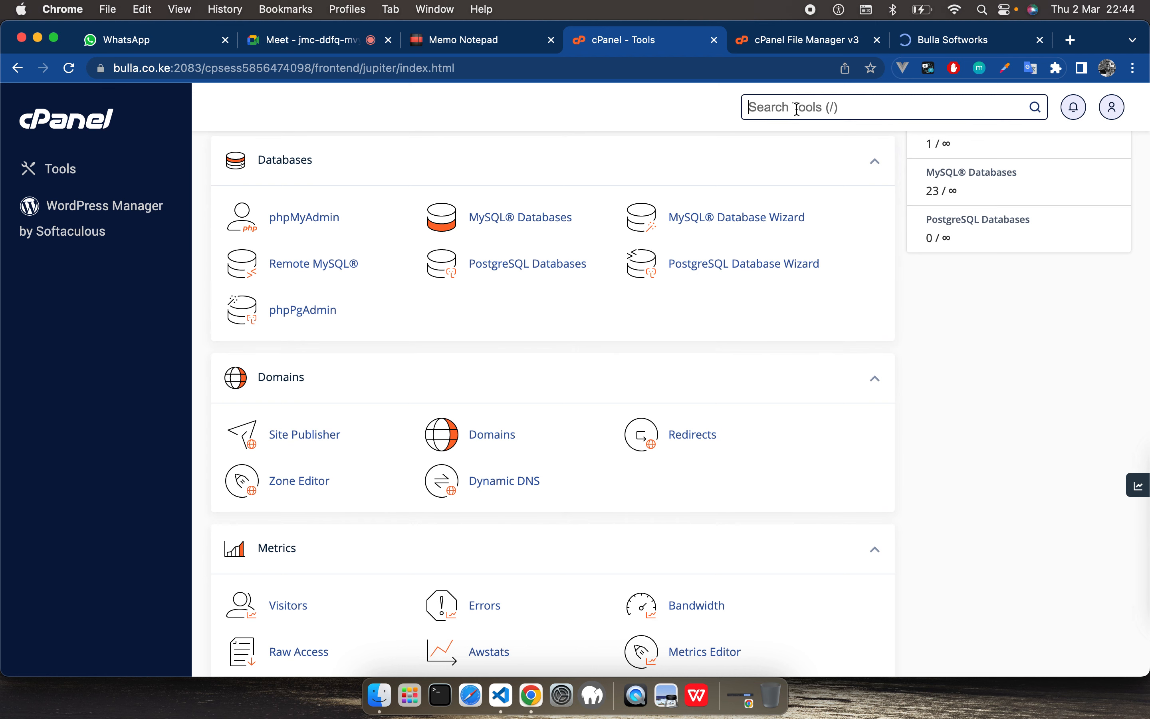
text(domain)
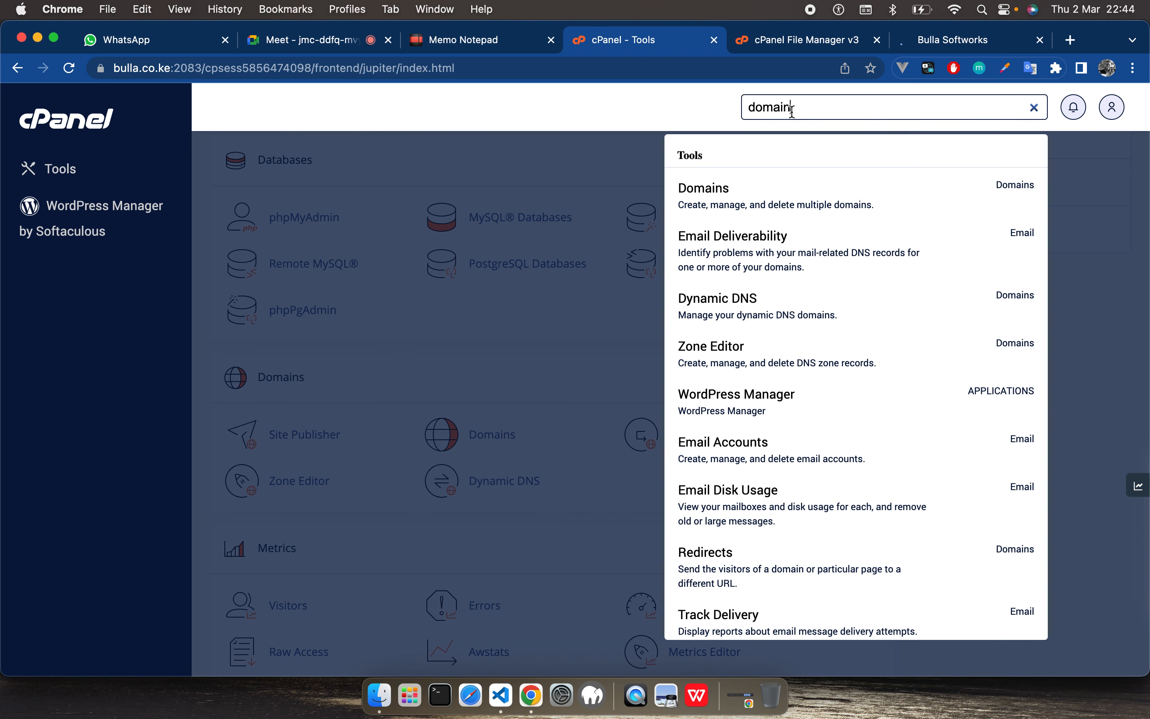
click(732, 209)
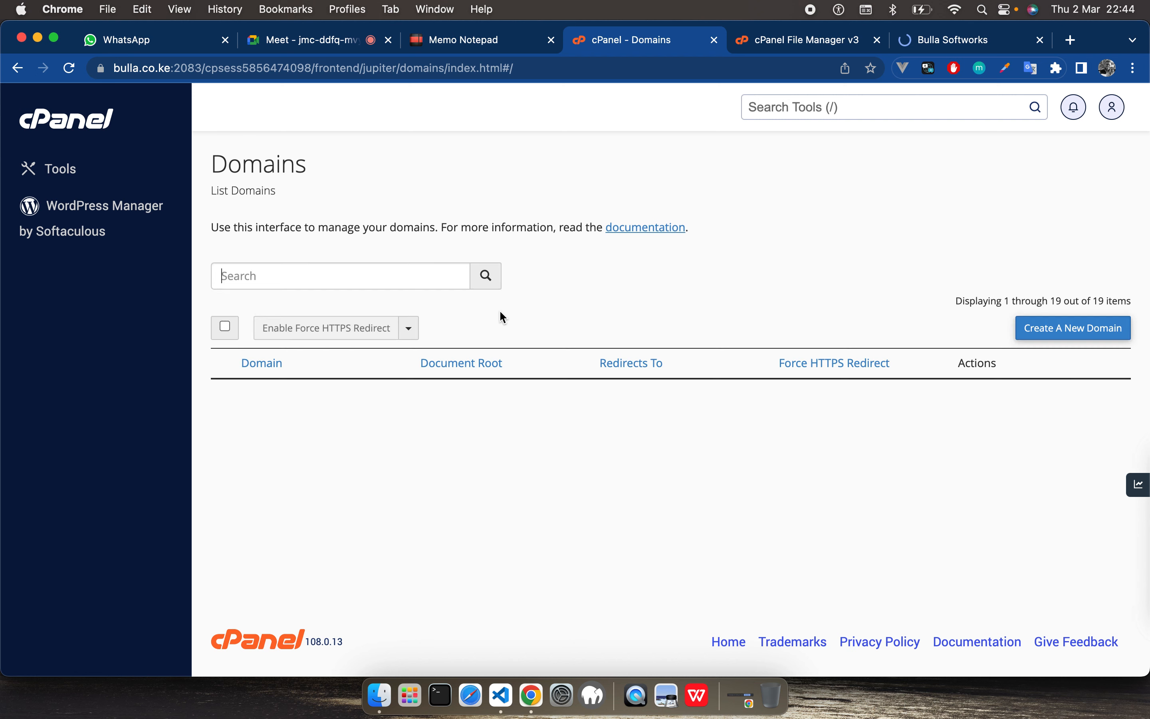
Step: Review the list of existing domains and their document roots
scroll(395, 495, down, 5)
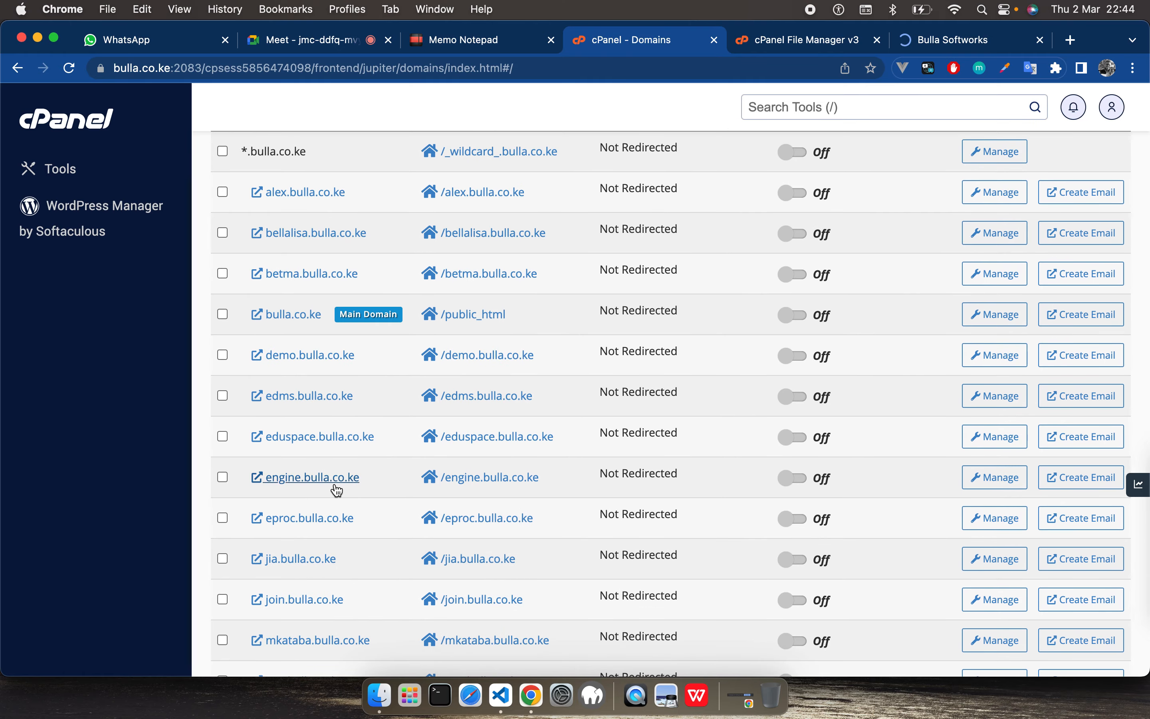
scroll(327, 490, down, 3)
scroll(322, 489, down, 5)
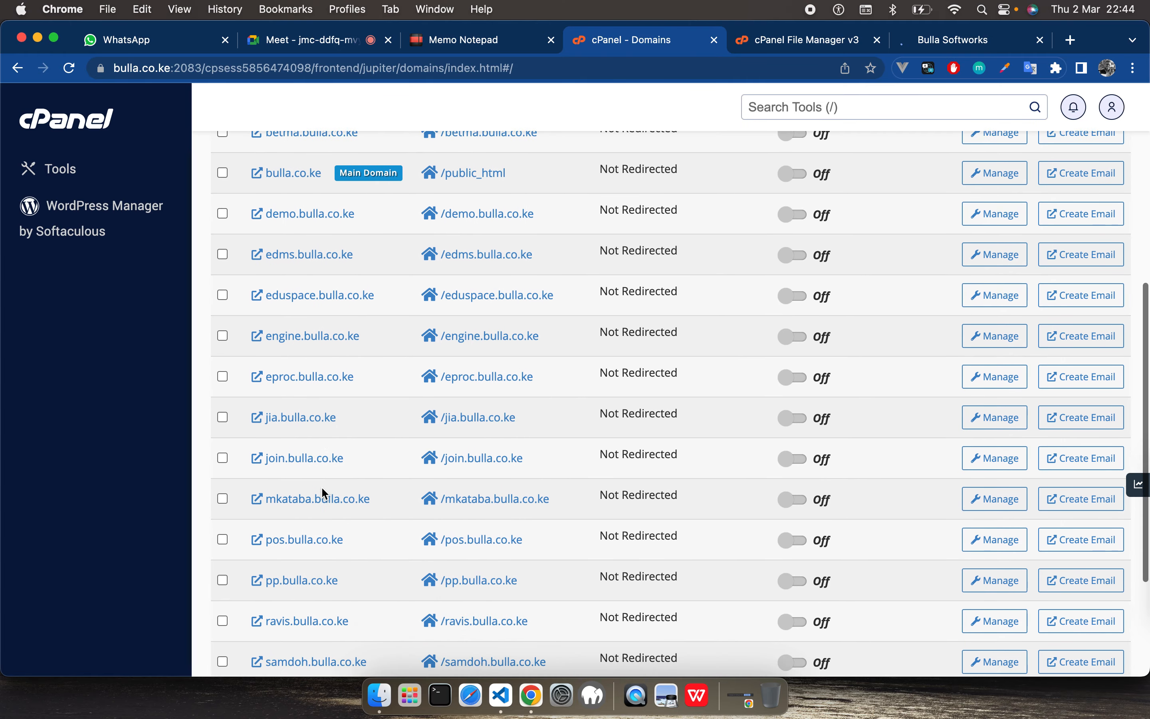
scroll(324, 494, up, 15)
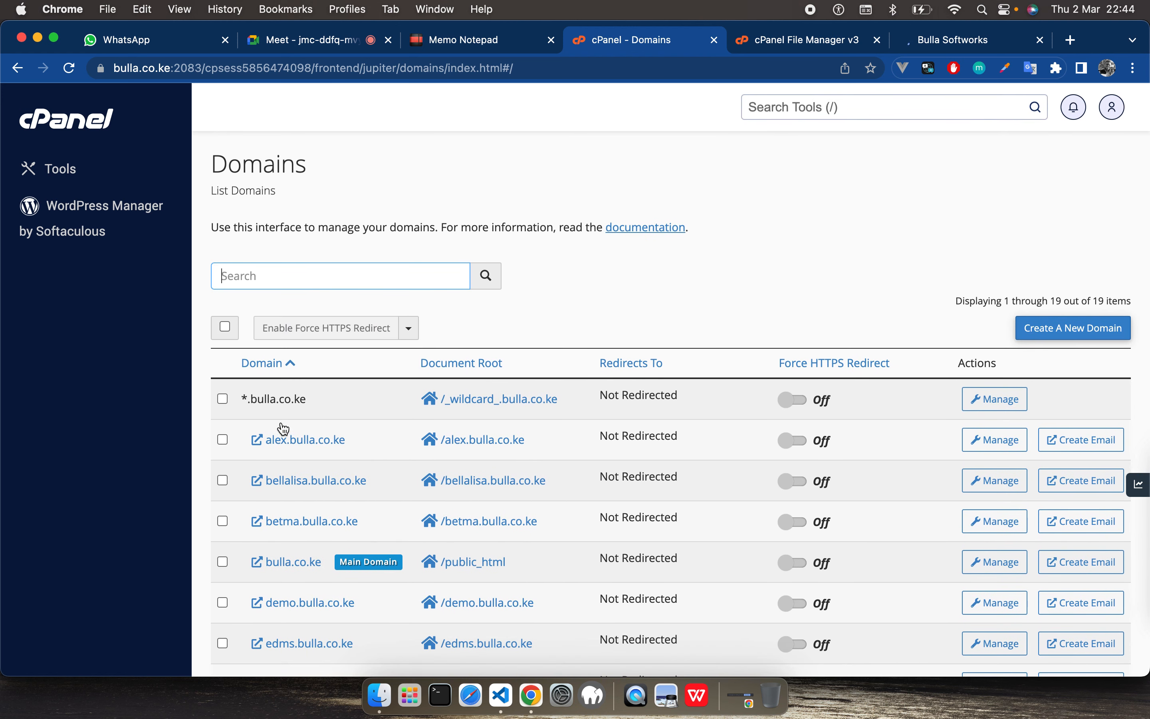
Step: Search the domain list for intern.bulla.co.ke, and cut the search text to the clipboard
click(361, 272)
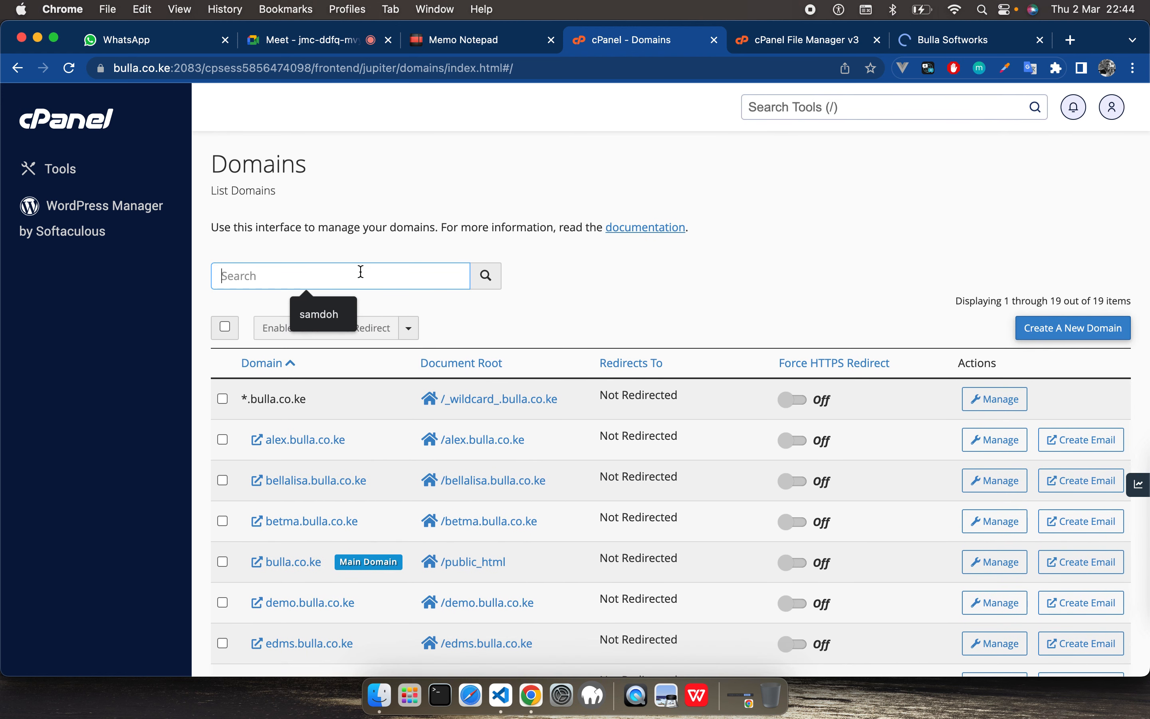
text(inter)
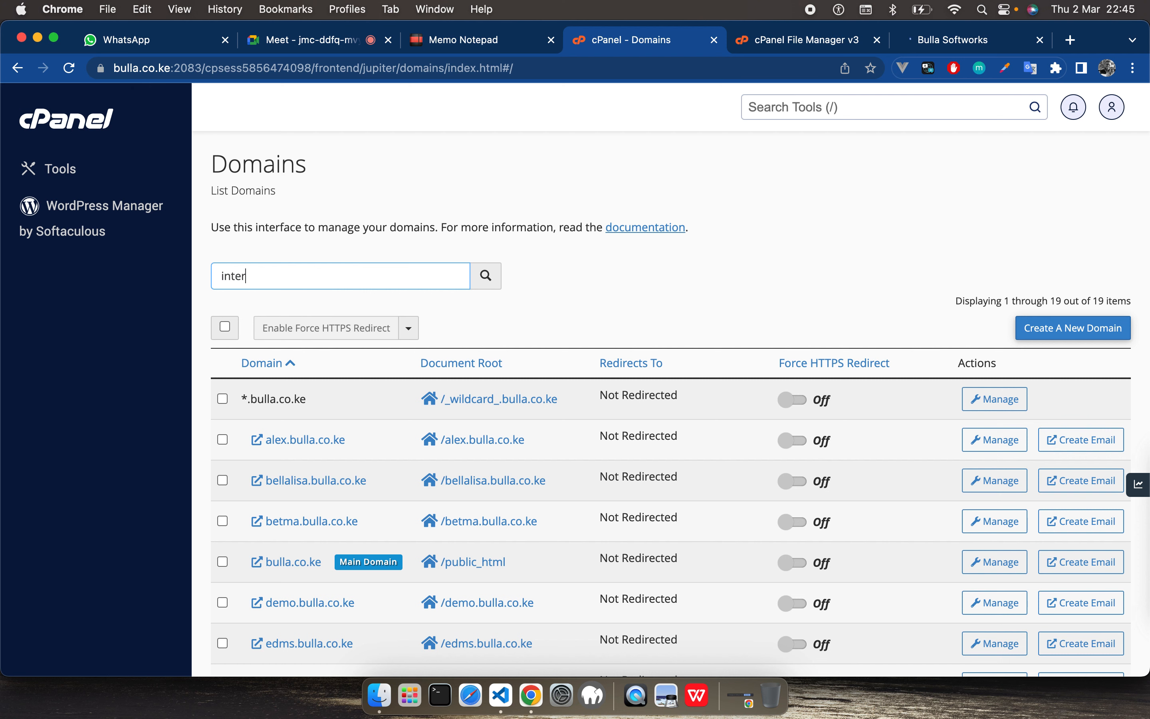
text(n.bulla.co.ke)
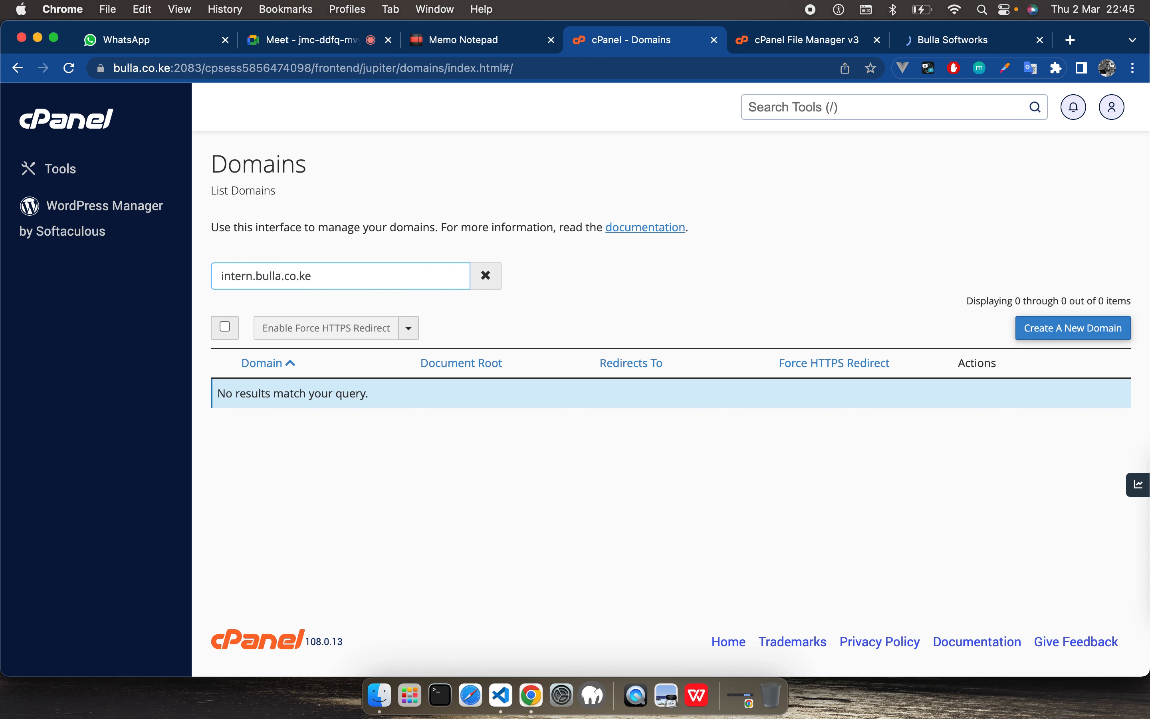
key(super+a)
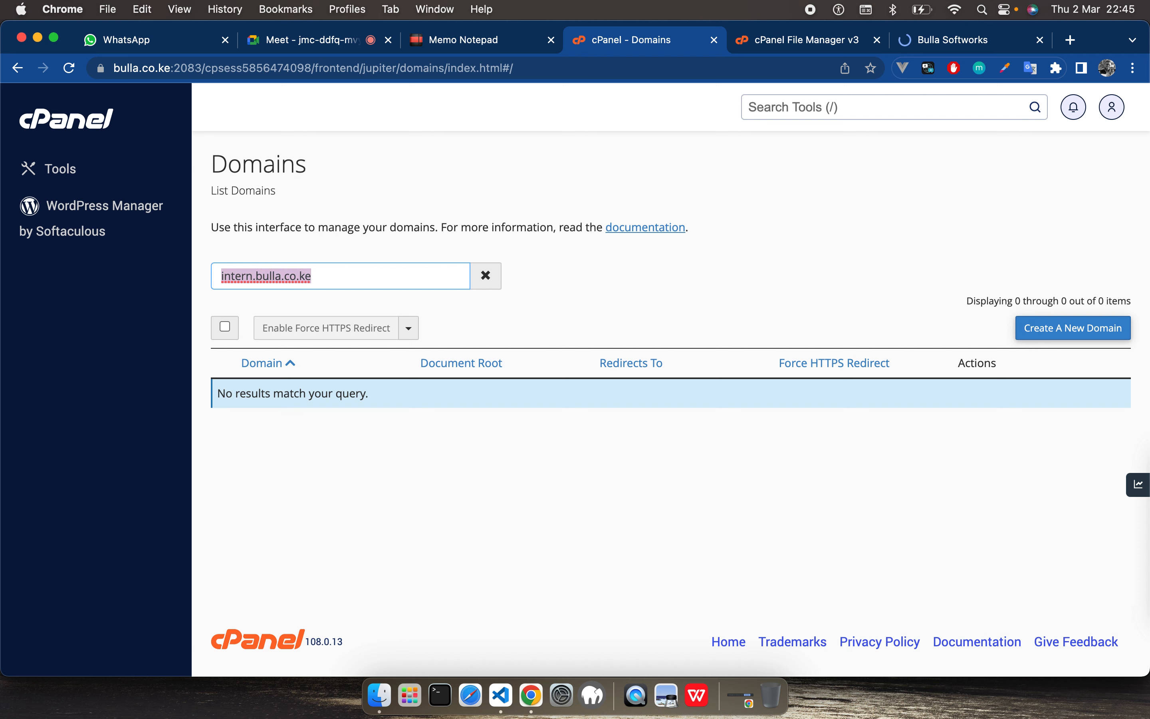
key(super+x)
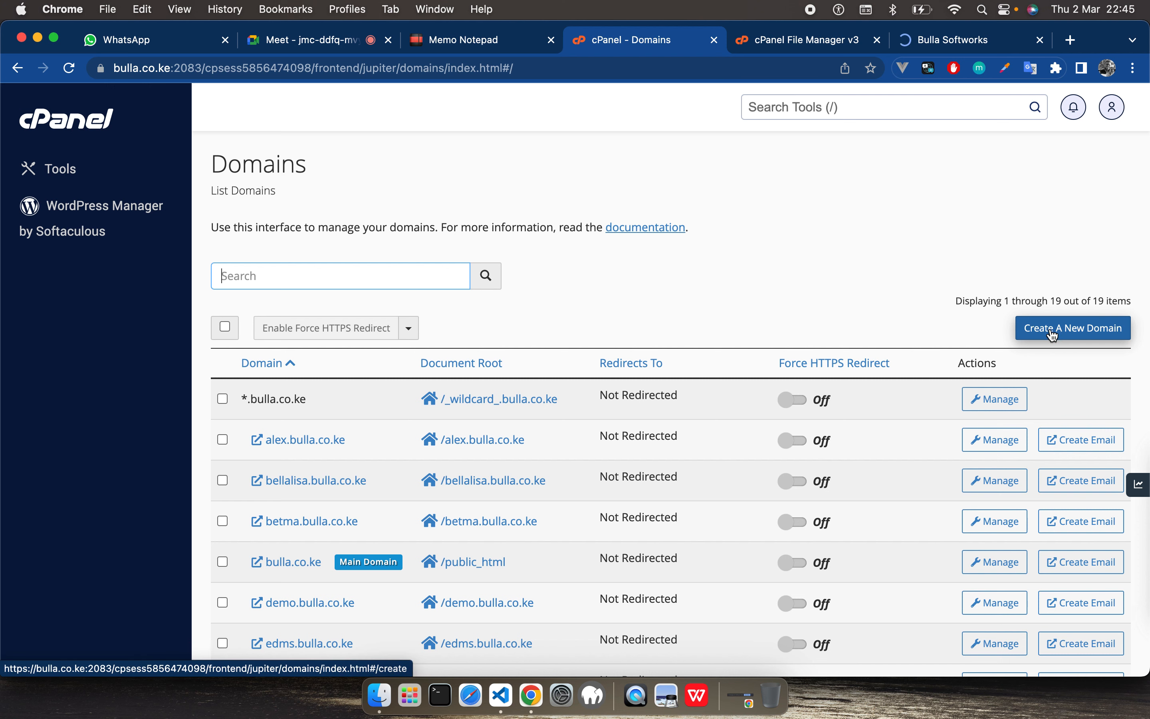
Step: Start creating a new domain and enter intern.bulla.co.ke as its name
click(1074, 337)
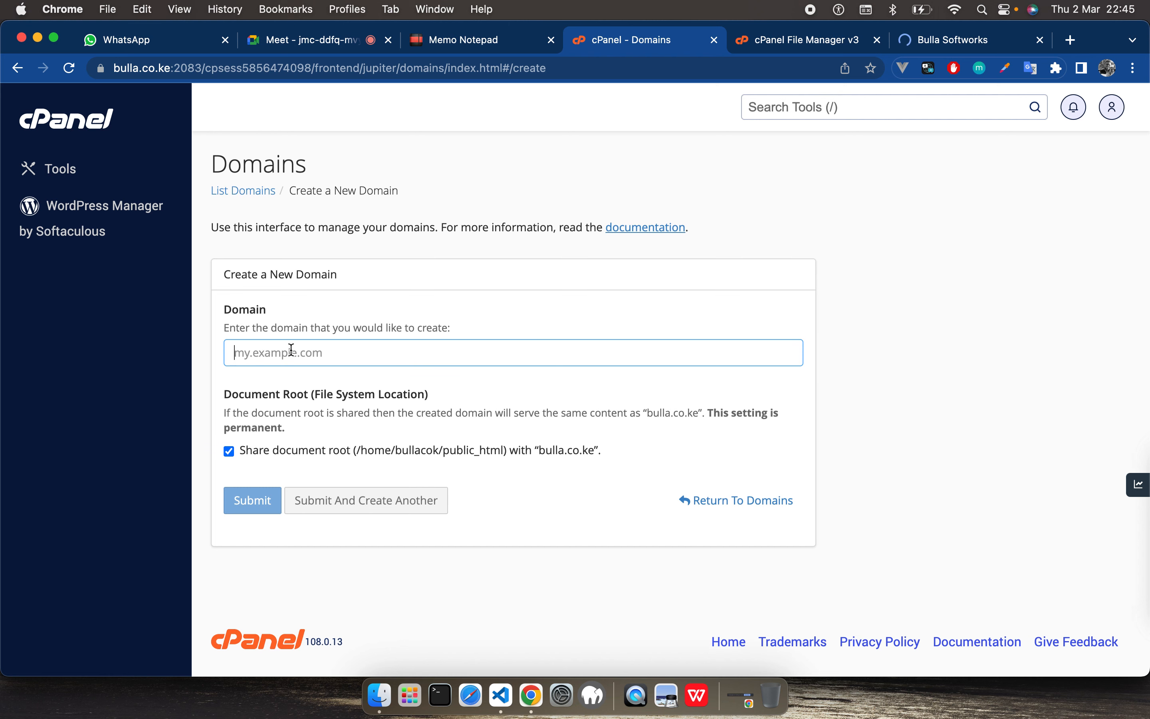
click(292, 350)
key(super+v)
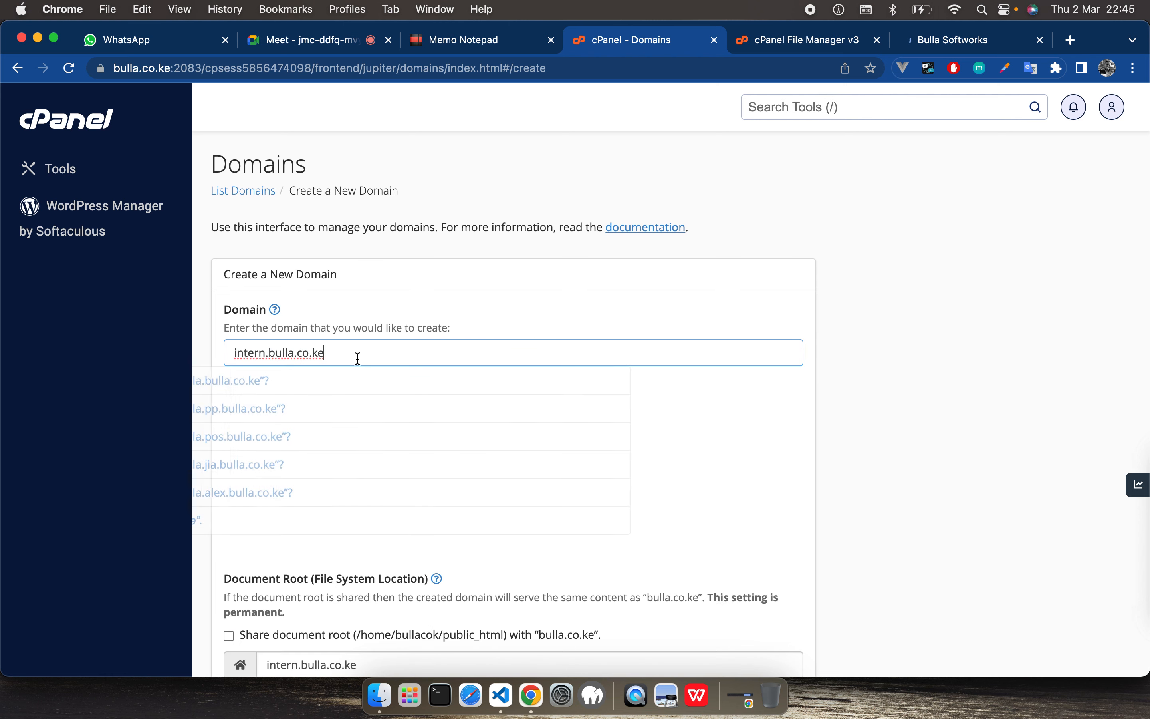
click(327, 516)
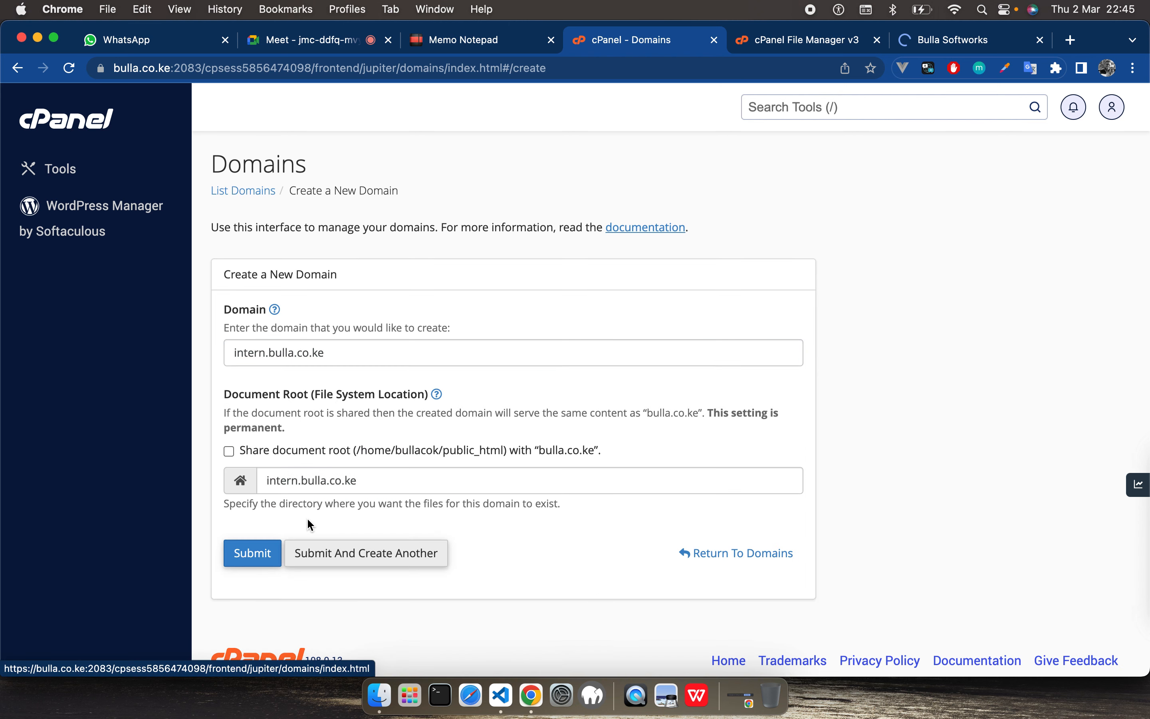
Step: Toggle document root sharing with bulla.co.ke on and back off, and highlight the new domain's document root directory
scroll(475, 514, down, 1)
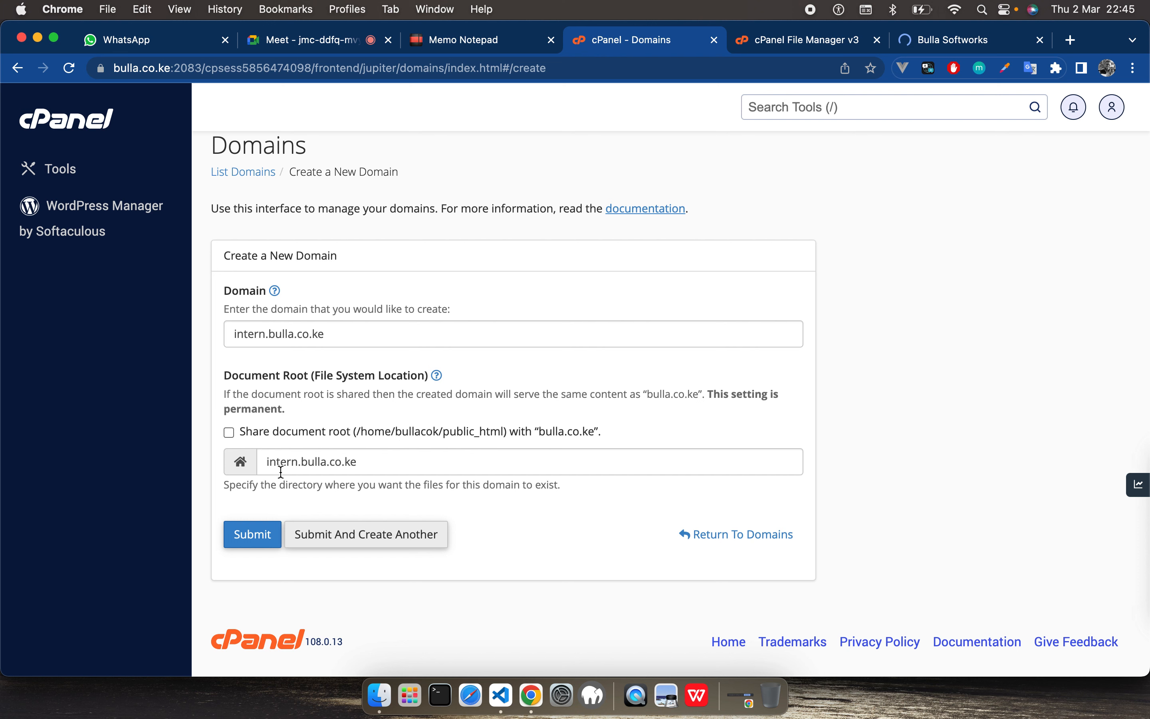
click(228, 432)
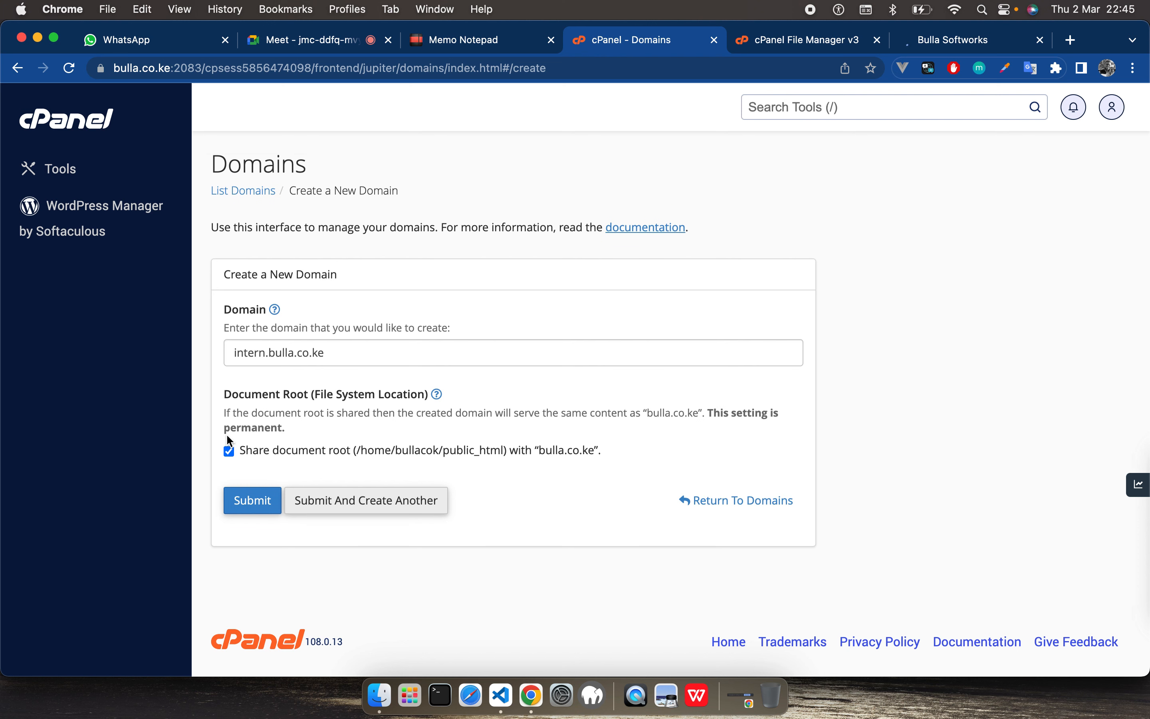
click(228, 452)
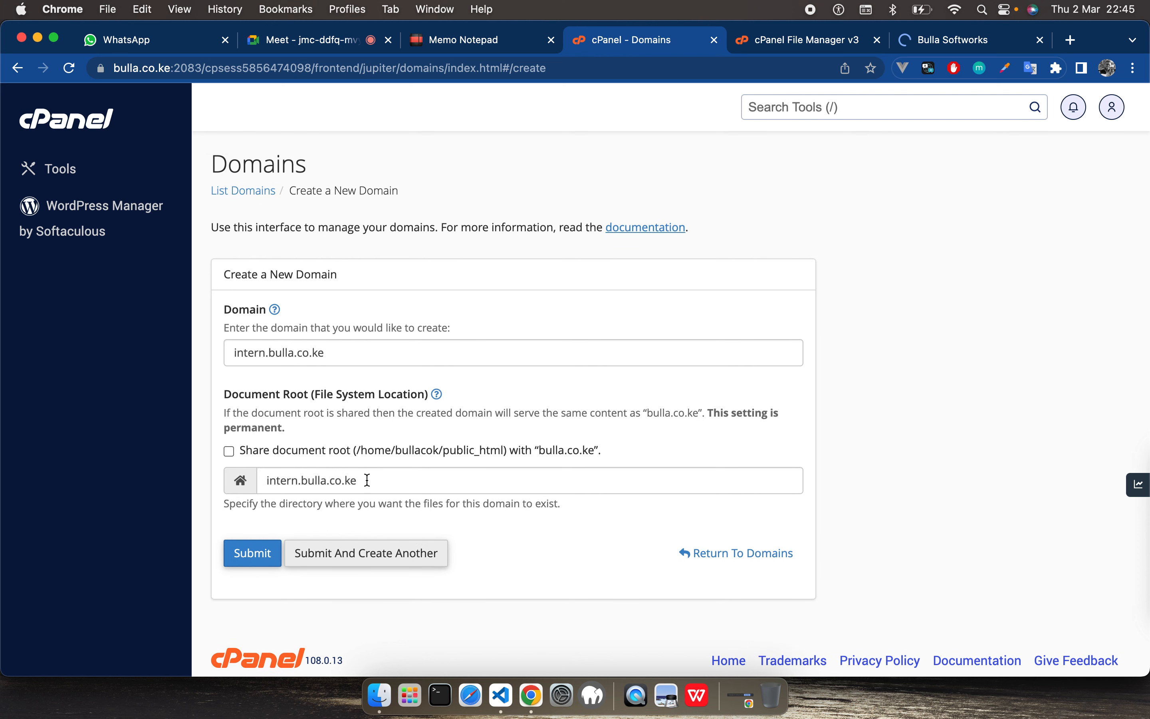
click(337, 481)
drag(298, 480, 269, 480)
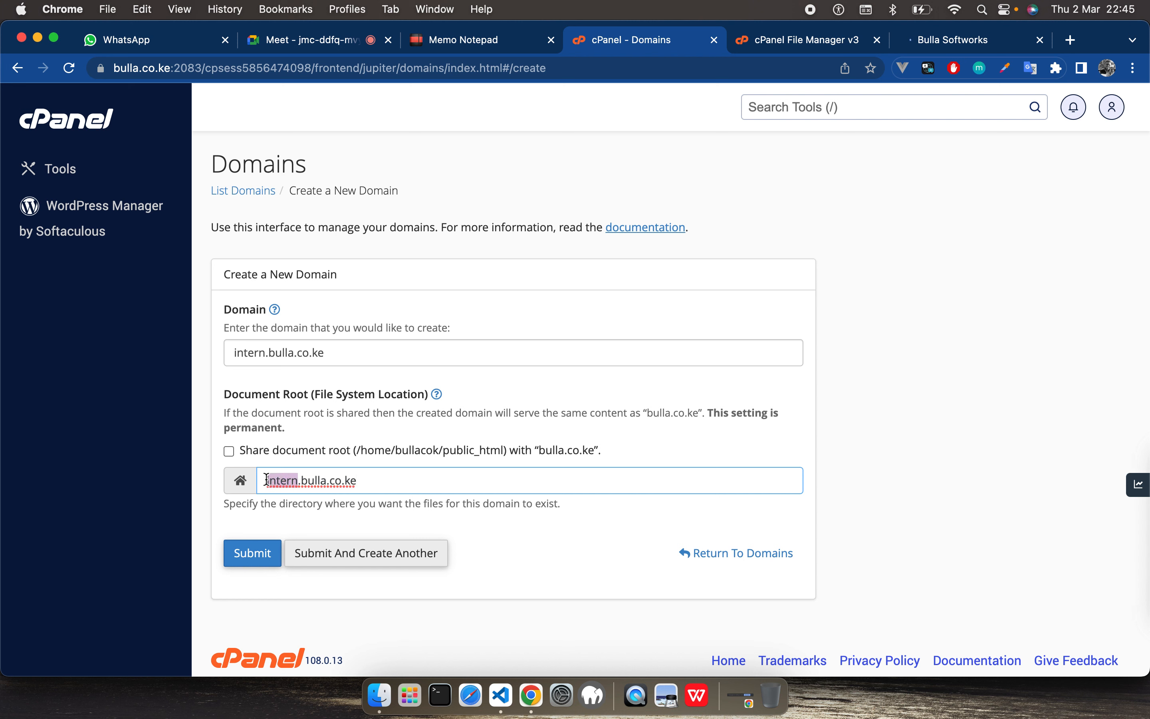
drag(388, 480, 271, 479)
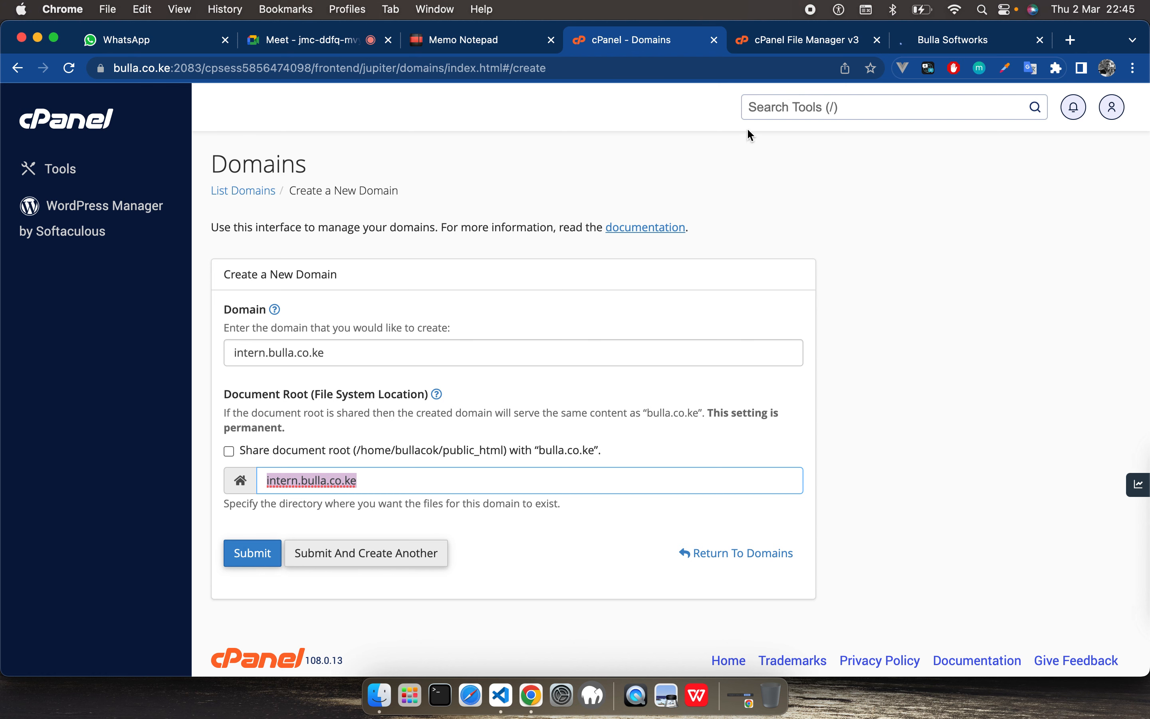
Step: View the contents of the demo.bulla.co.ke folder in File Manager, and return to the new domain form
click(798, 40)
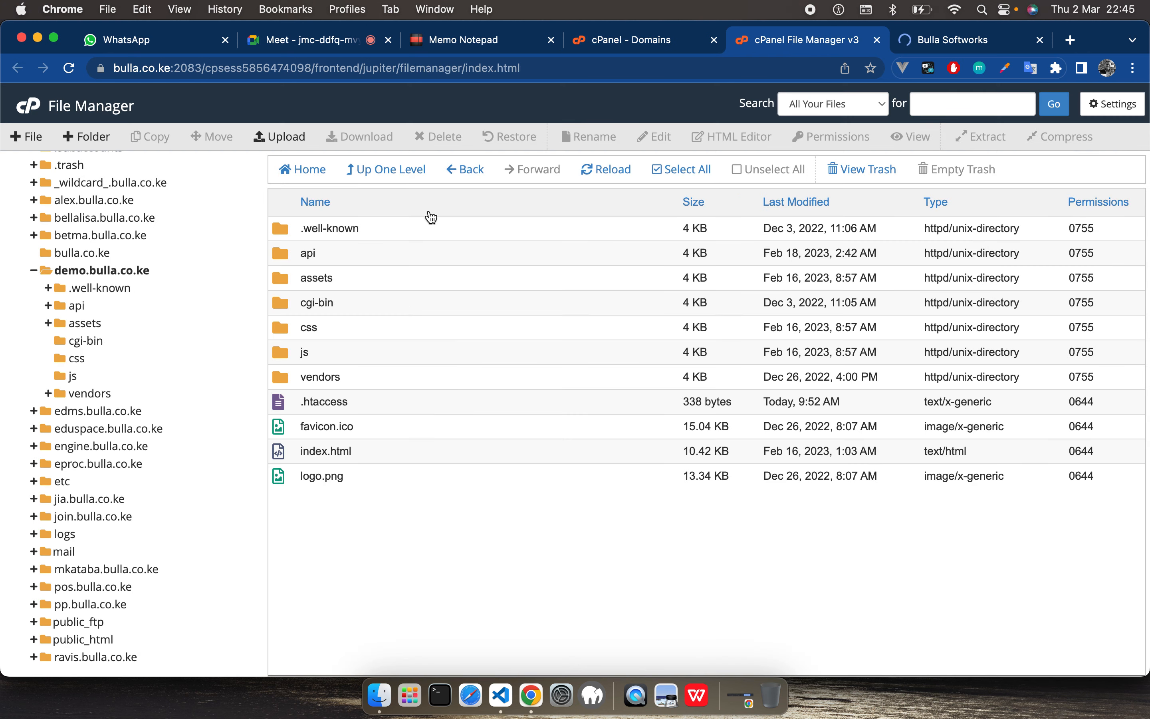
click(67, 270)
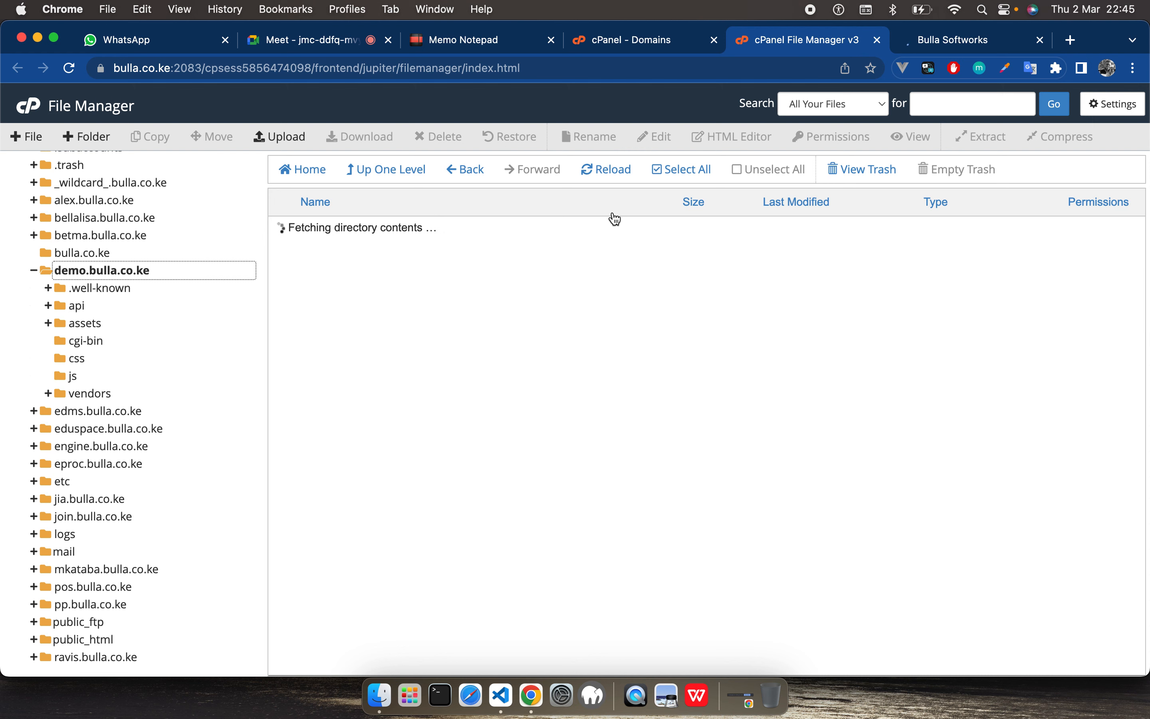
click(610, 49)
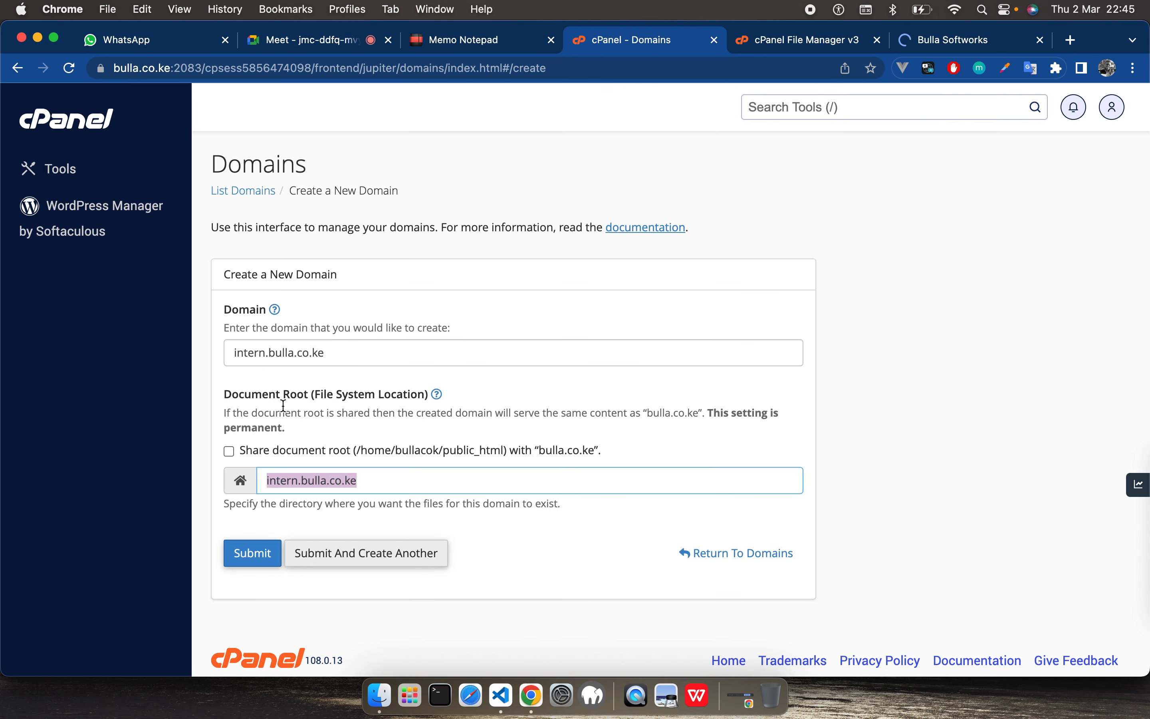
scroll(330, 300, down, 1)
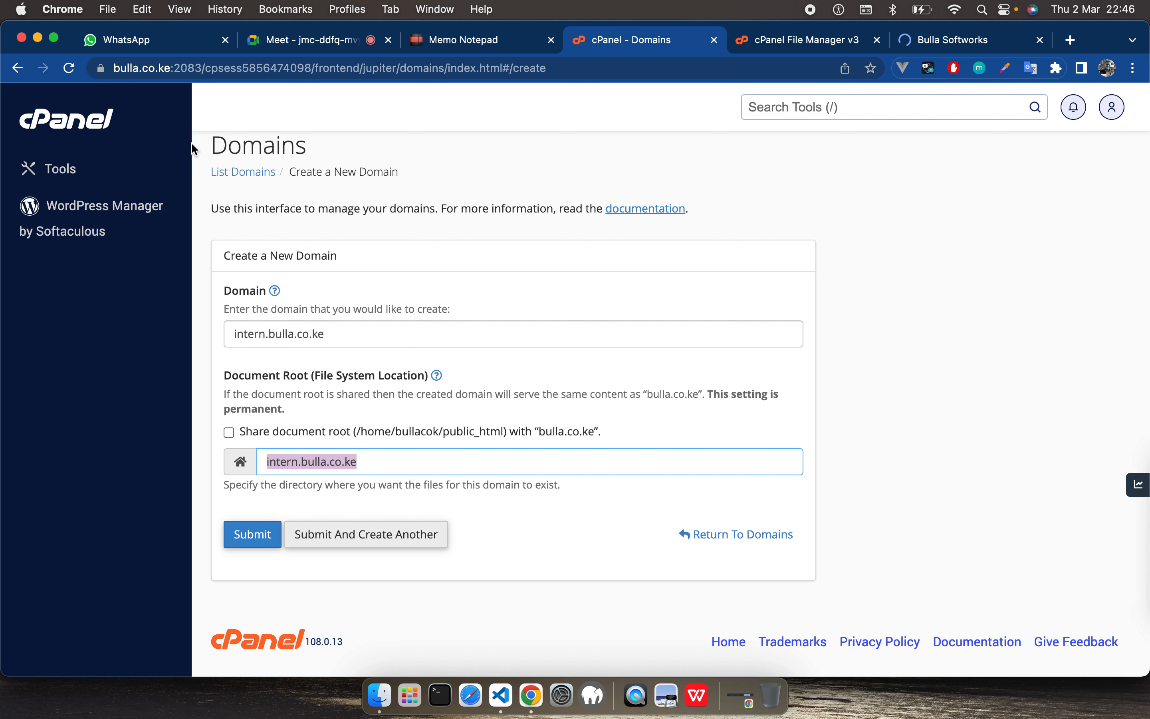
Step: Permanently delete everything in the demo.bulla.co.ke folder except .well-known, skipping the trash
click(780, 44)
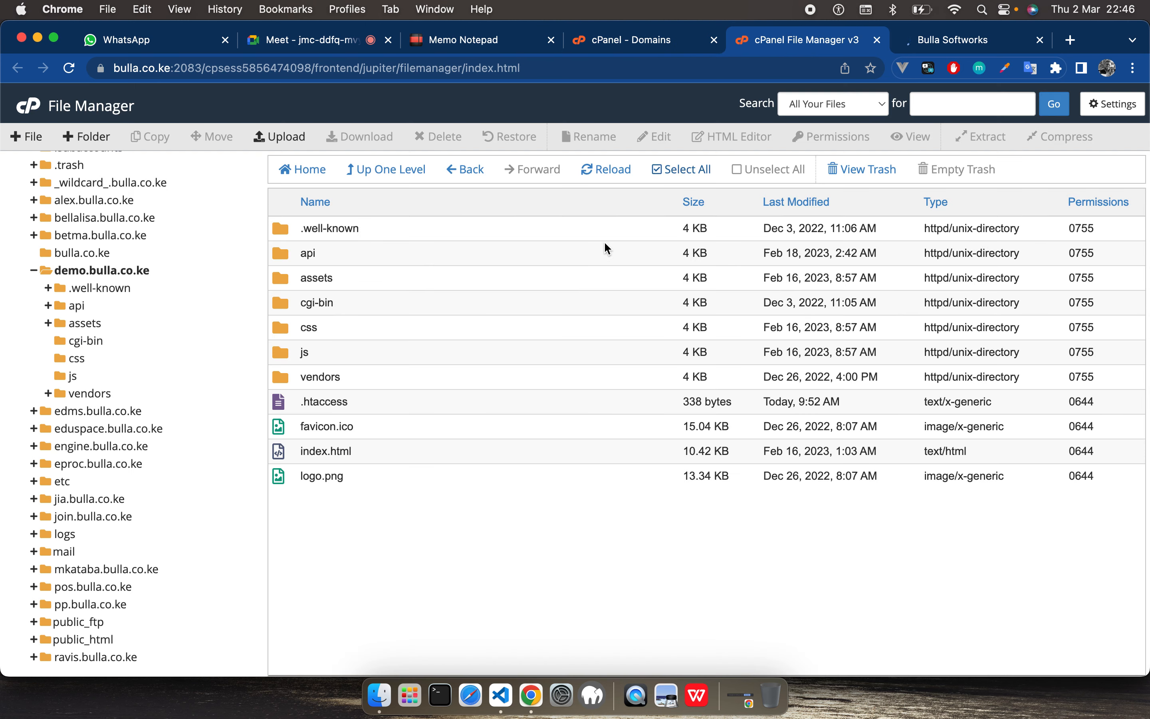
click(90, 272)
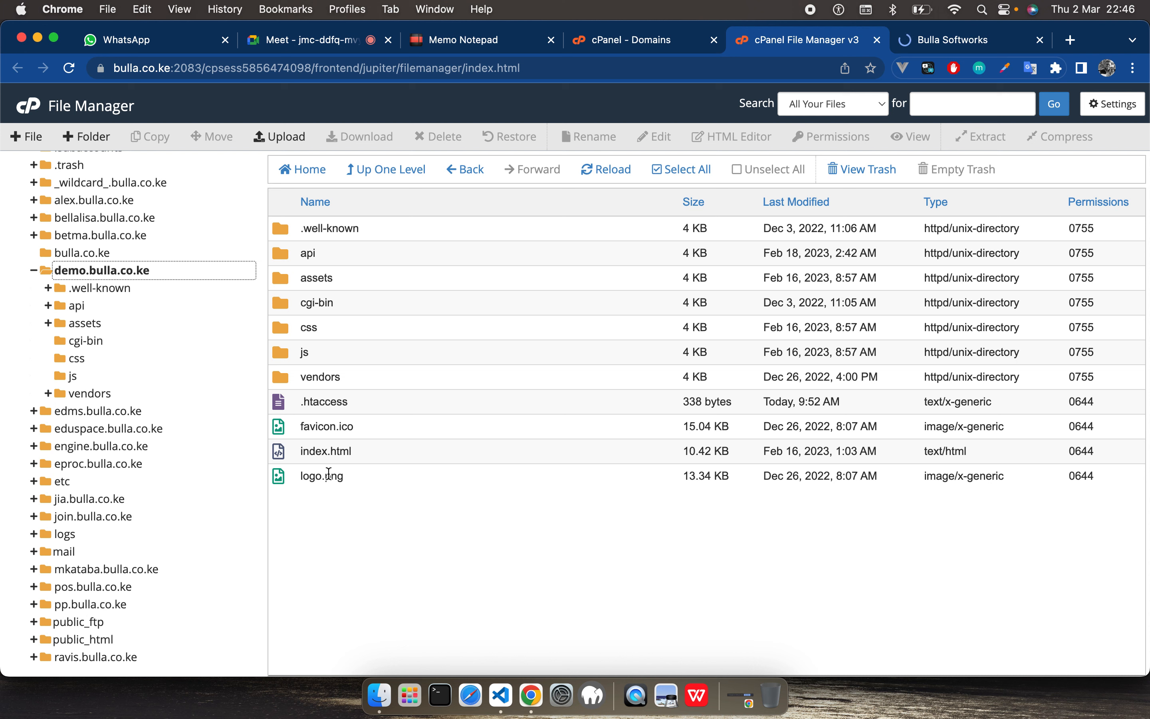
click(283, 475)
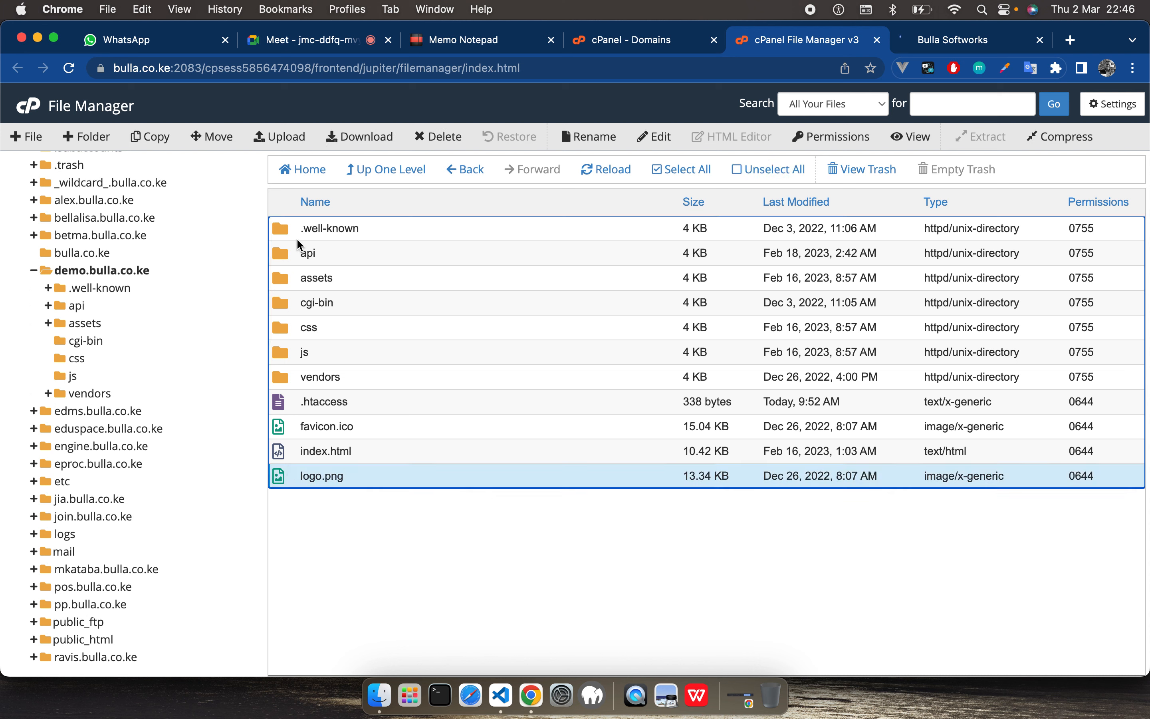
shift+click(283, 265)
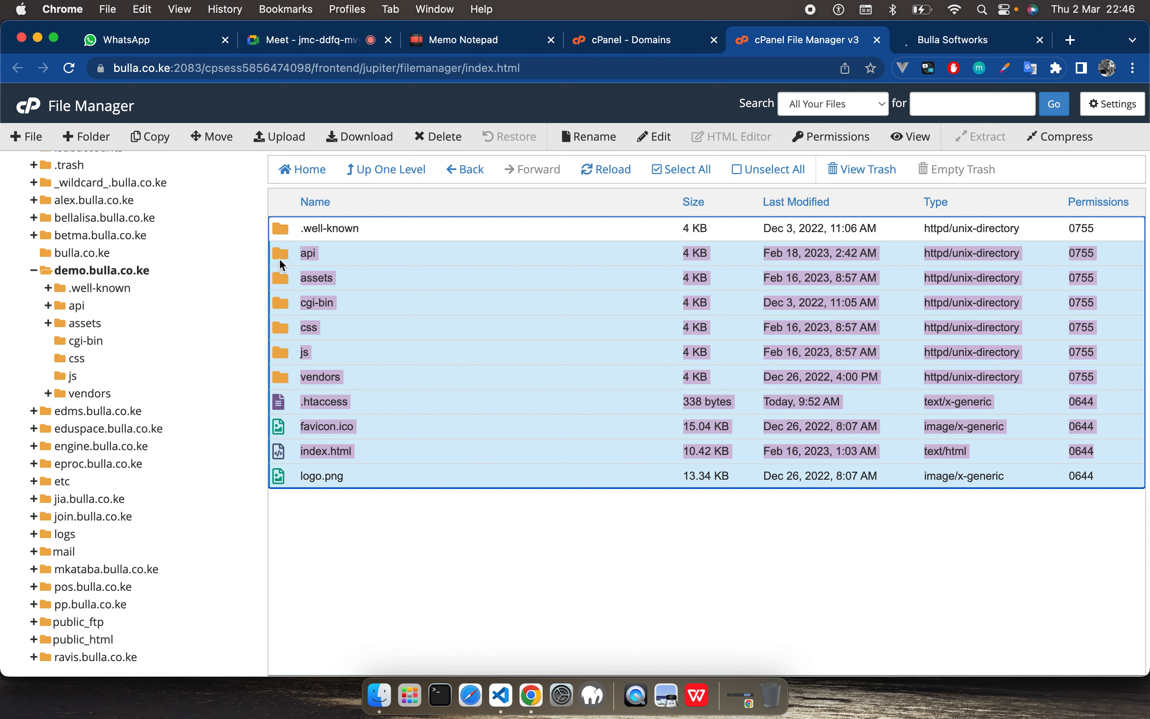
right_click(283, 264)
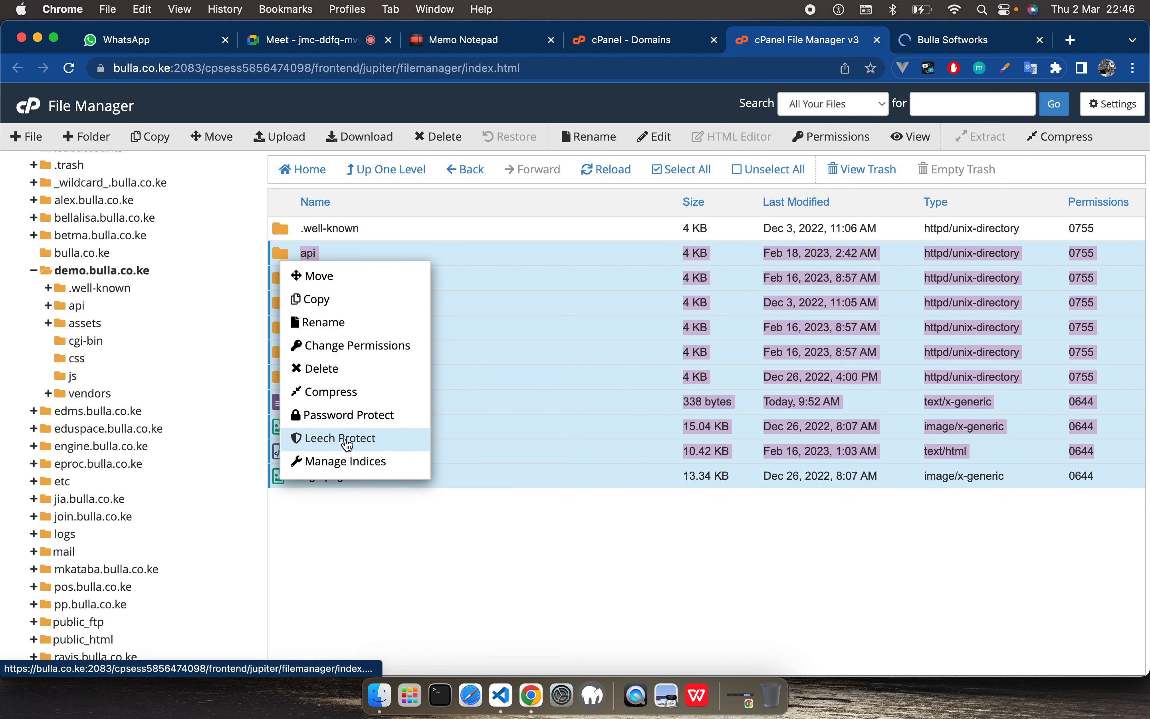
click(339, 368)
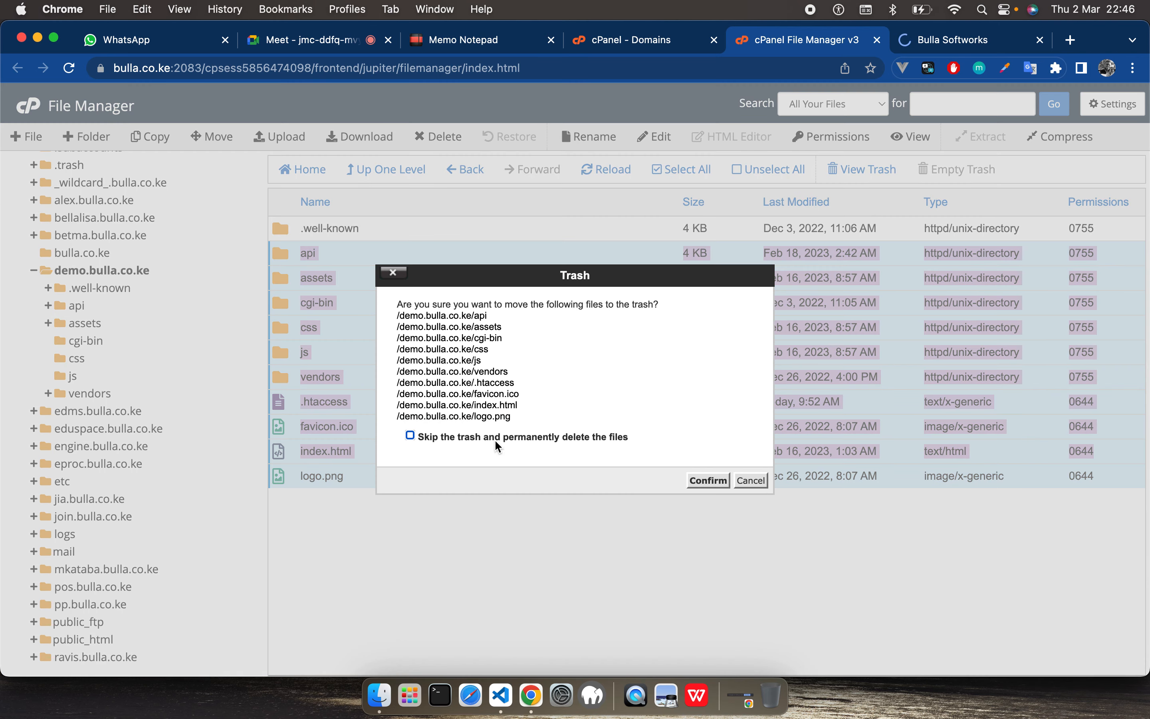
click(494, 439)
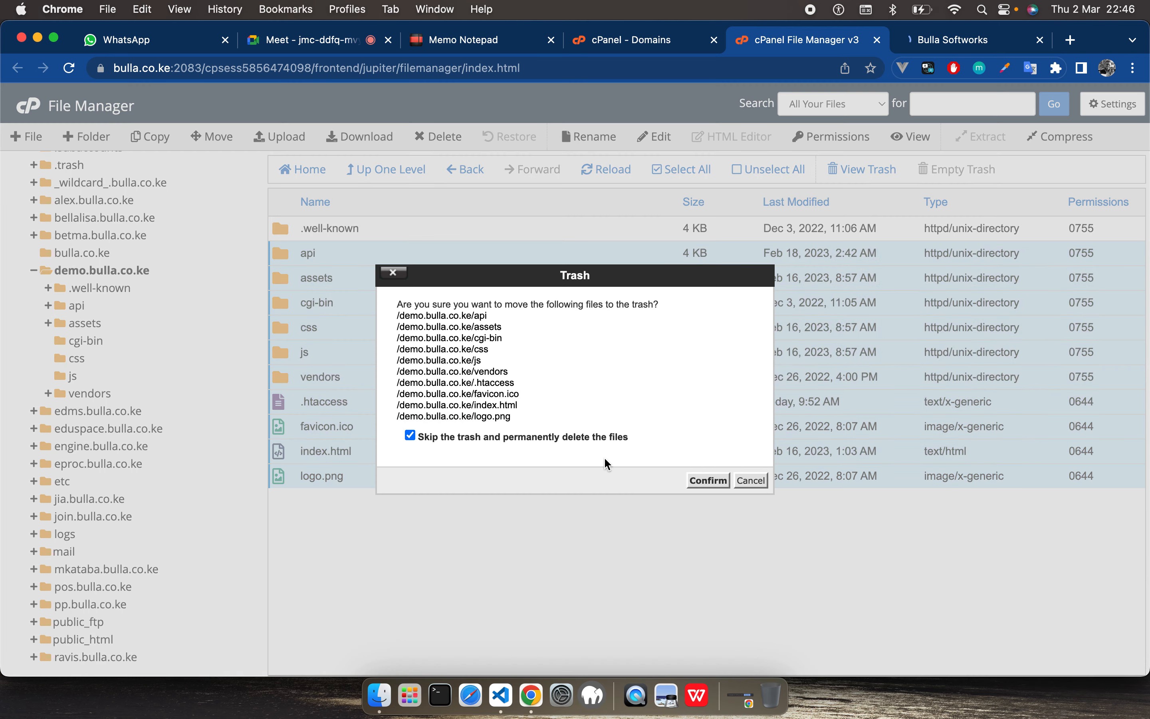
click(708, 481)
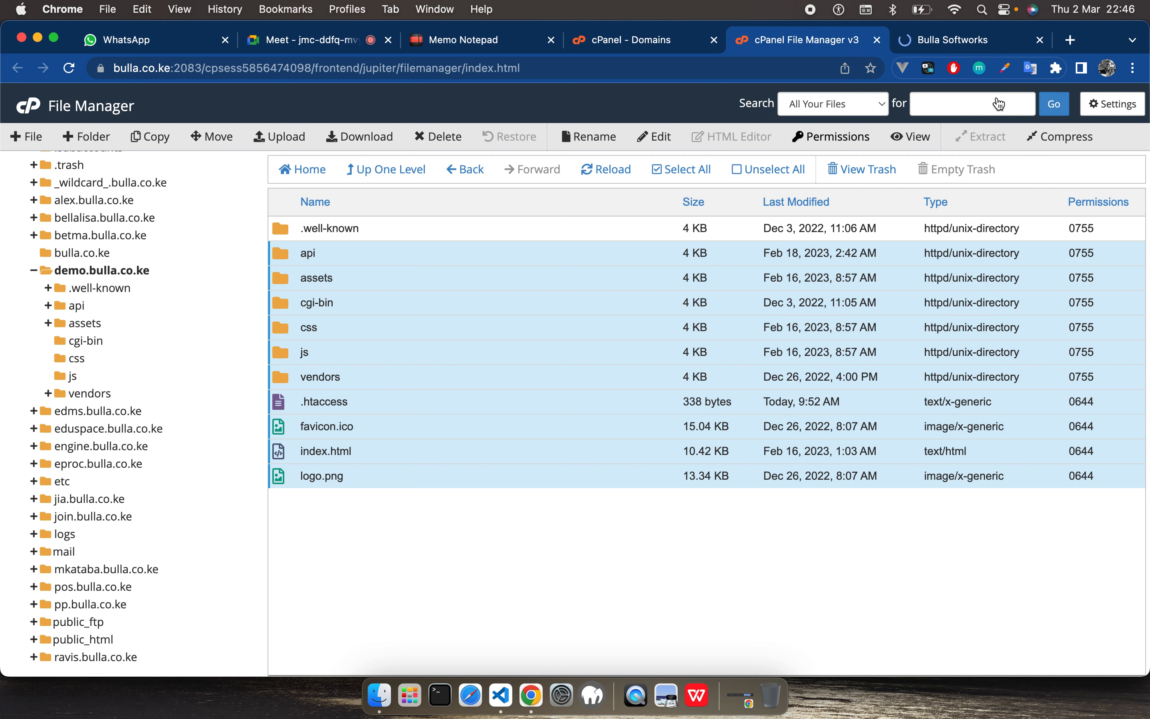
Step: Load demo.bulla.co.ke in the browser tab that shows the Bulla website
key(ctrl+Tab)
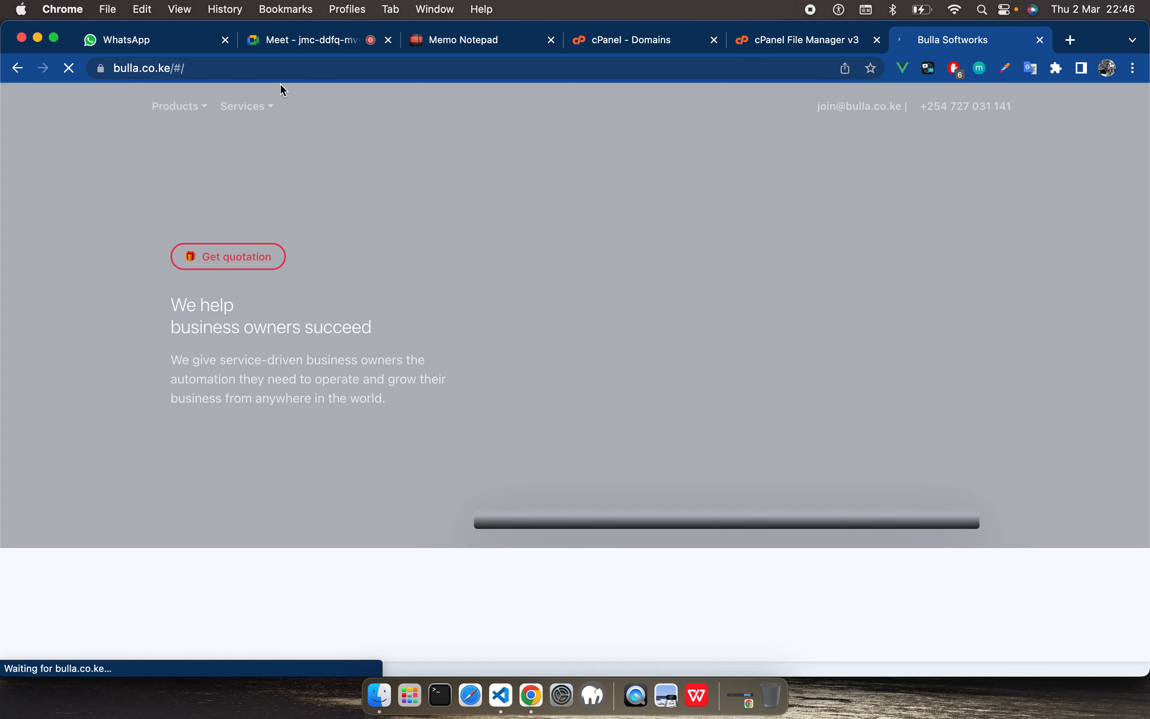
click(243, 70)
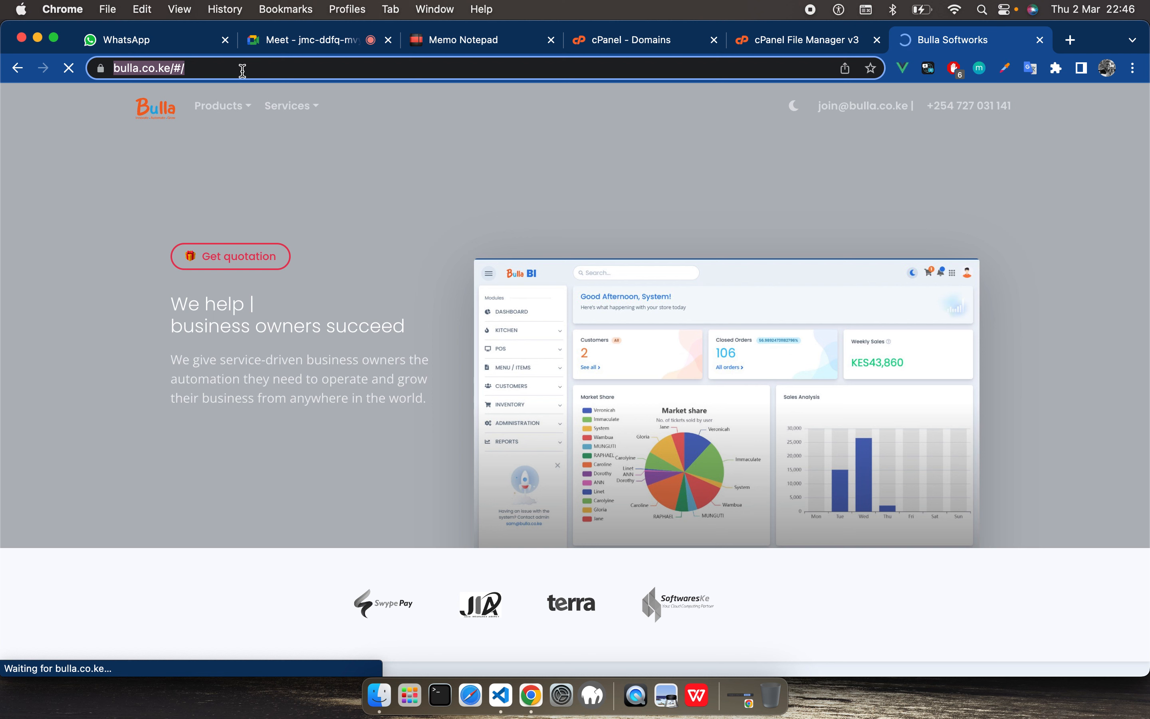
key(Left)
text(de)
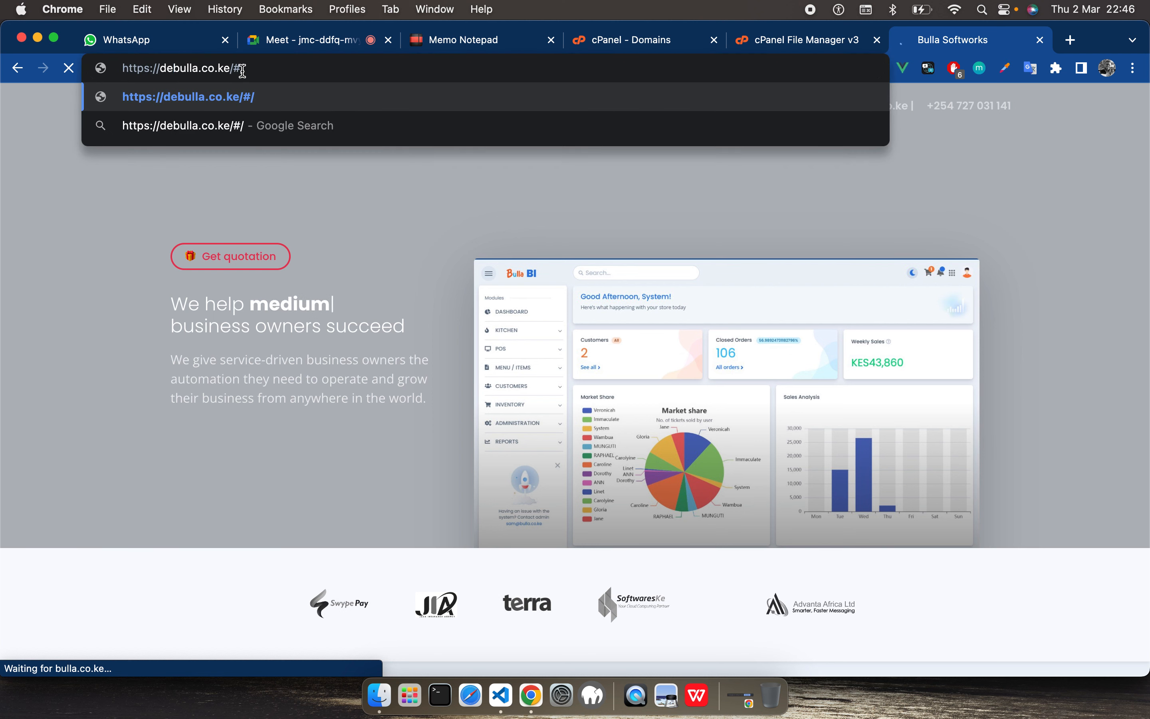
text(mo.)
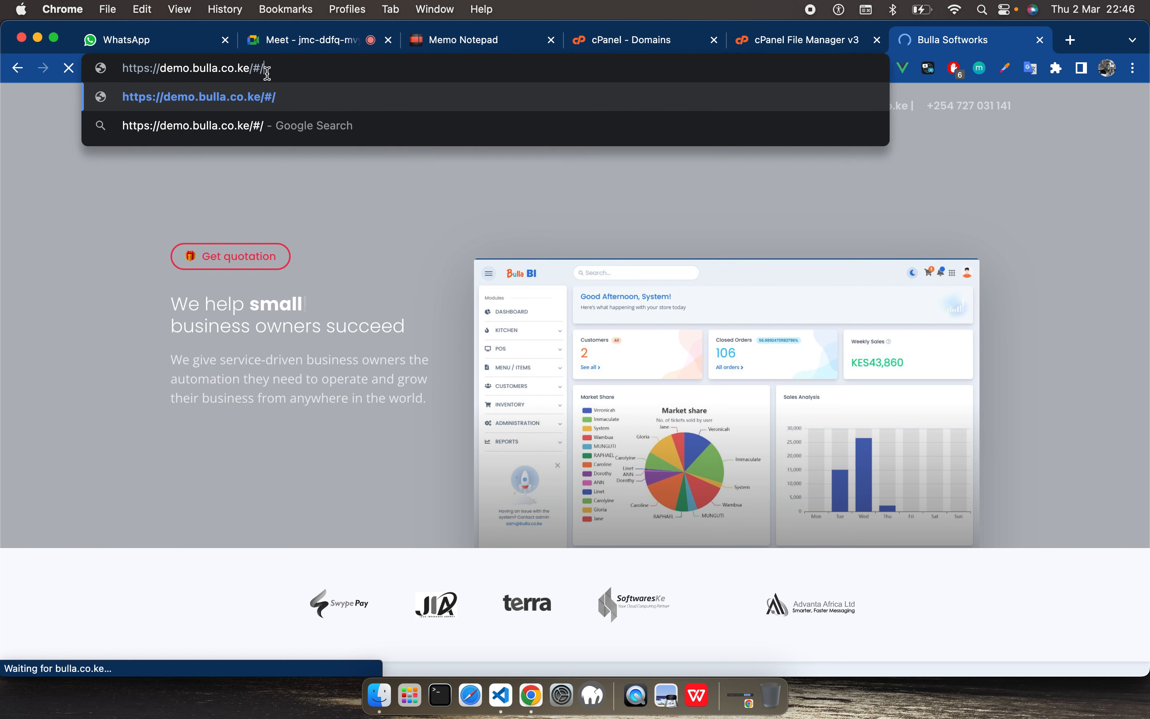
key(Return)
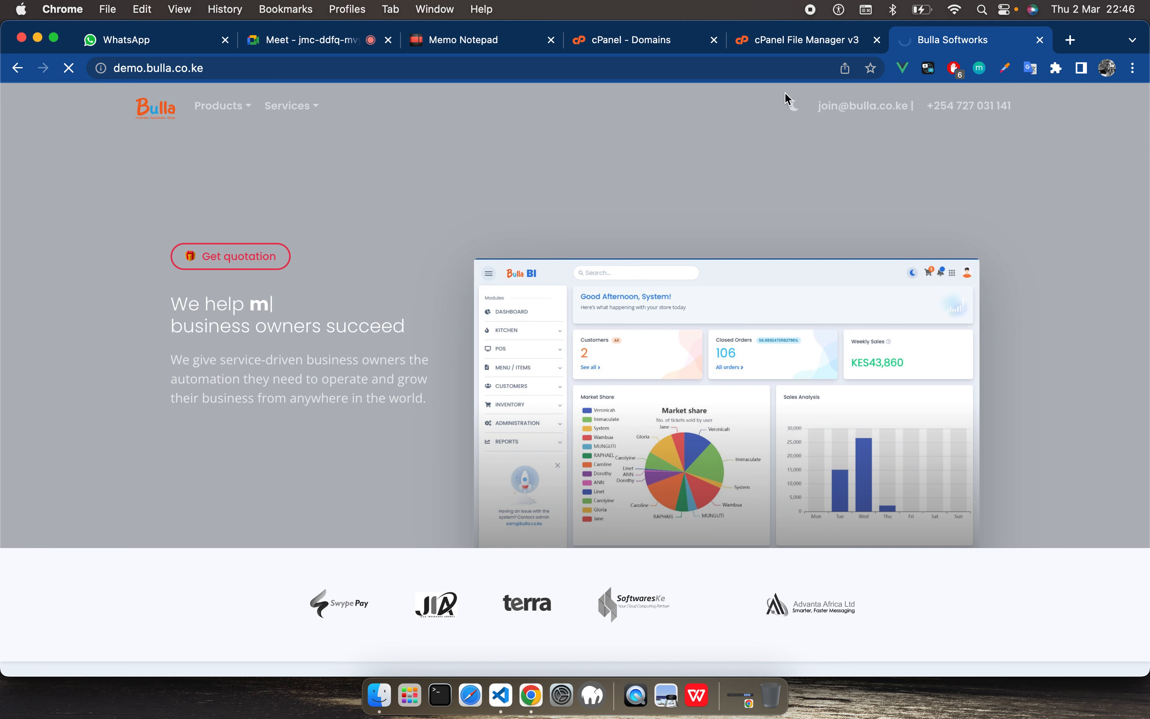
Step: Refresh the demo.bulla.co.ke folder listing, and check the demo site's browser tab before returning to File Manager
click(771, 42)
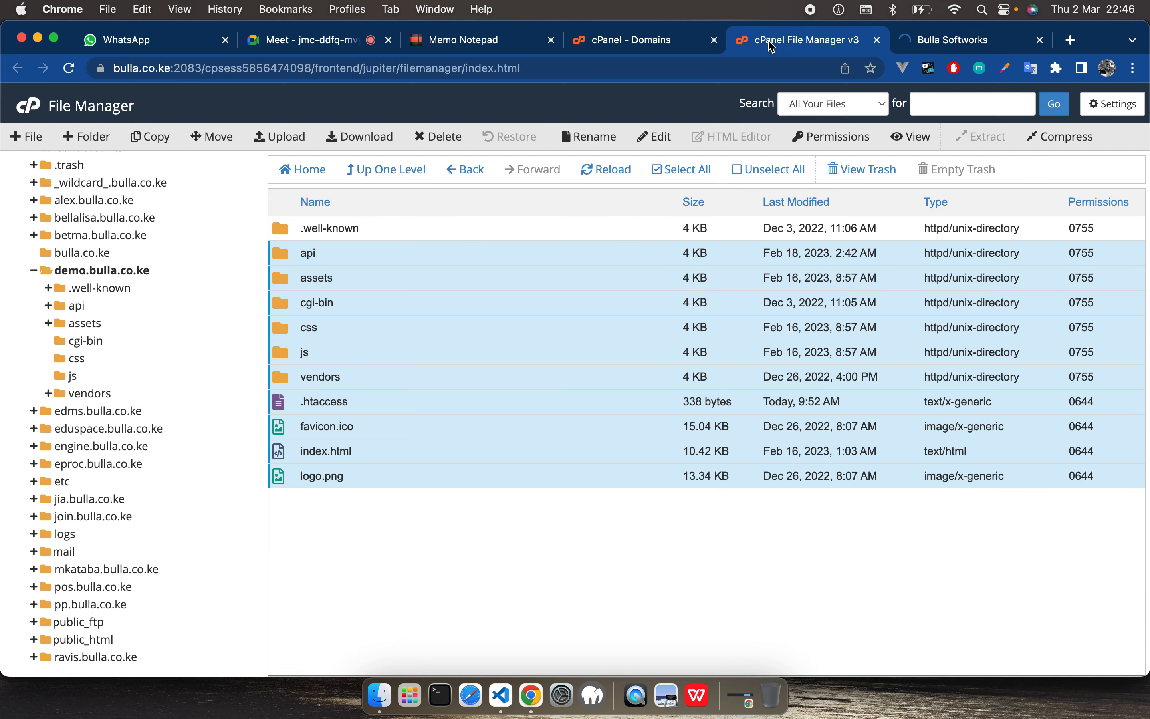
click(98, 270)
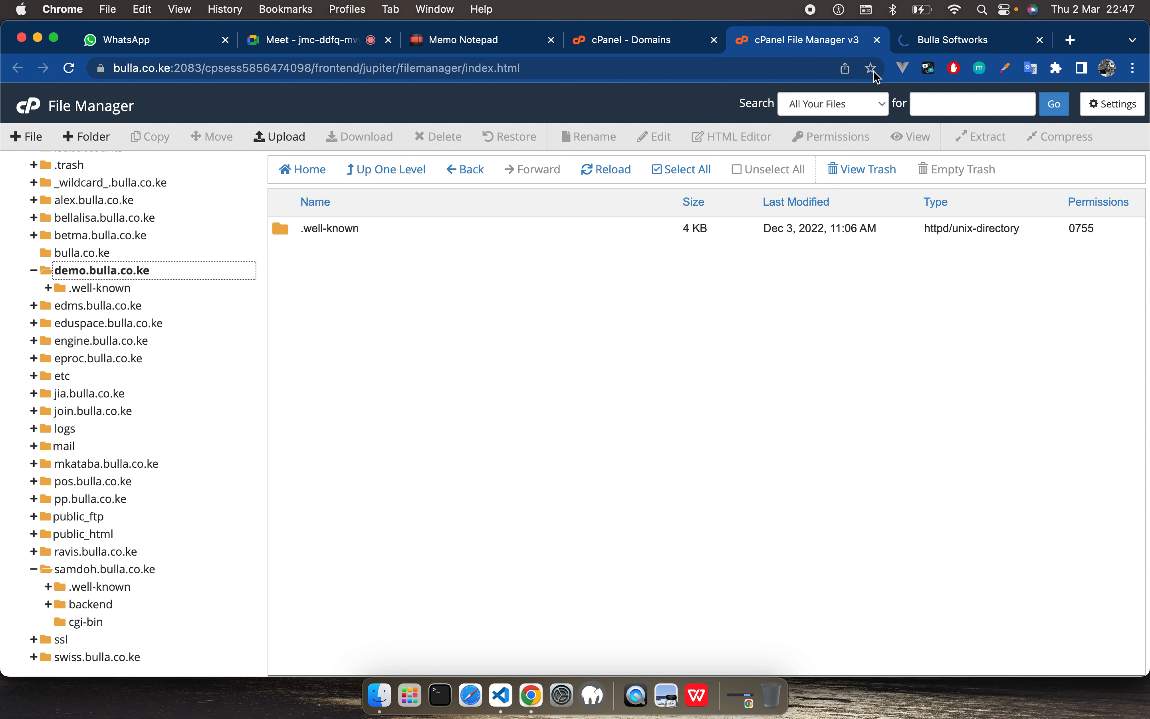
click(934, 47)
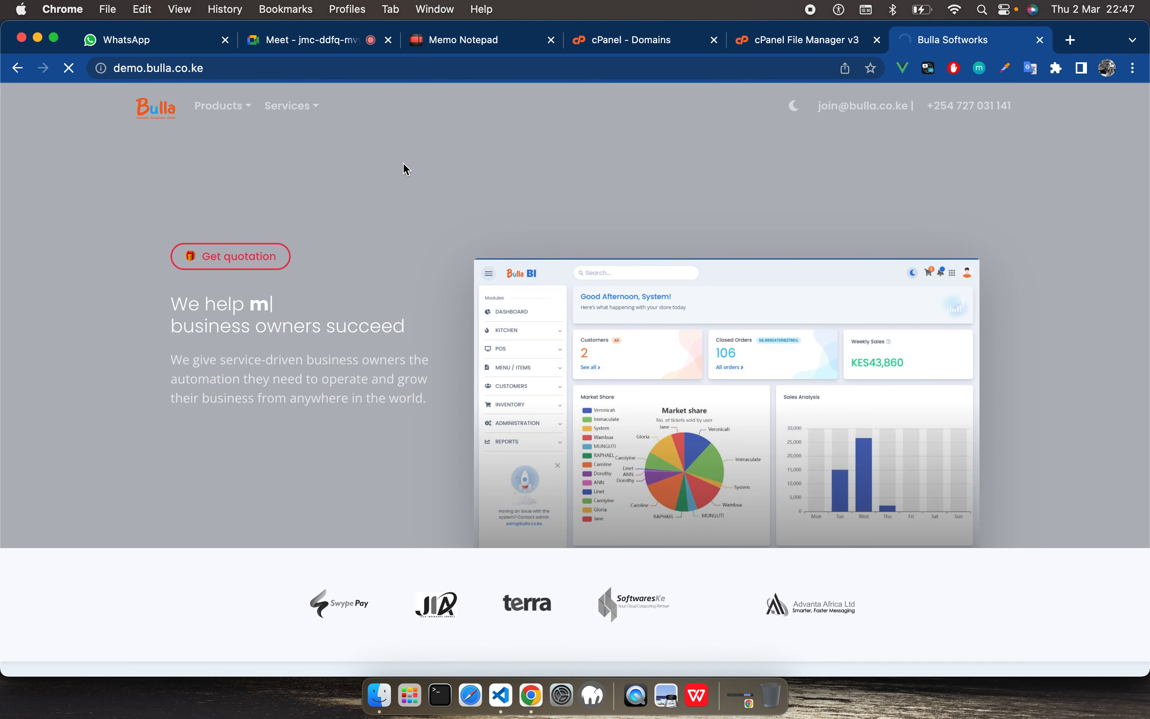
click(791, 44)
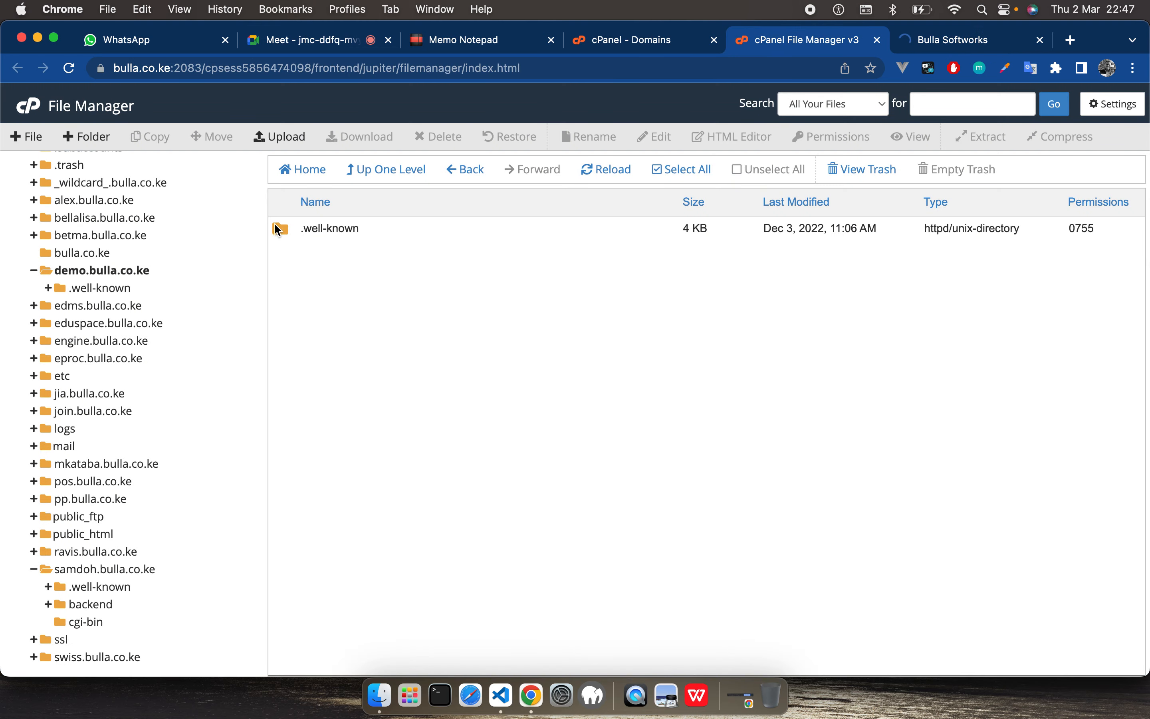
click(72, 272)
right_click(72, 271)
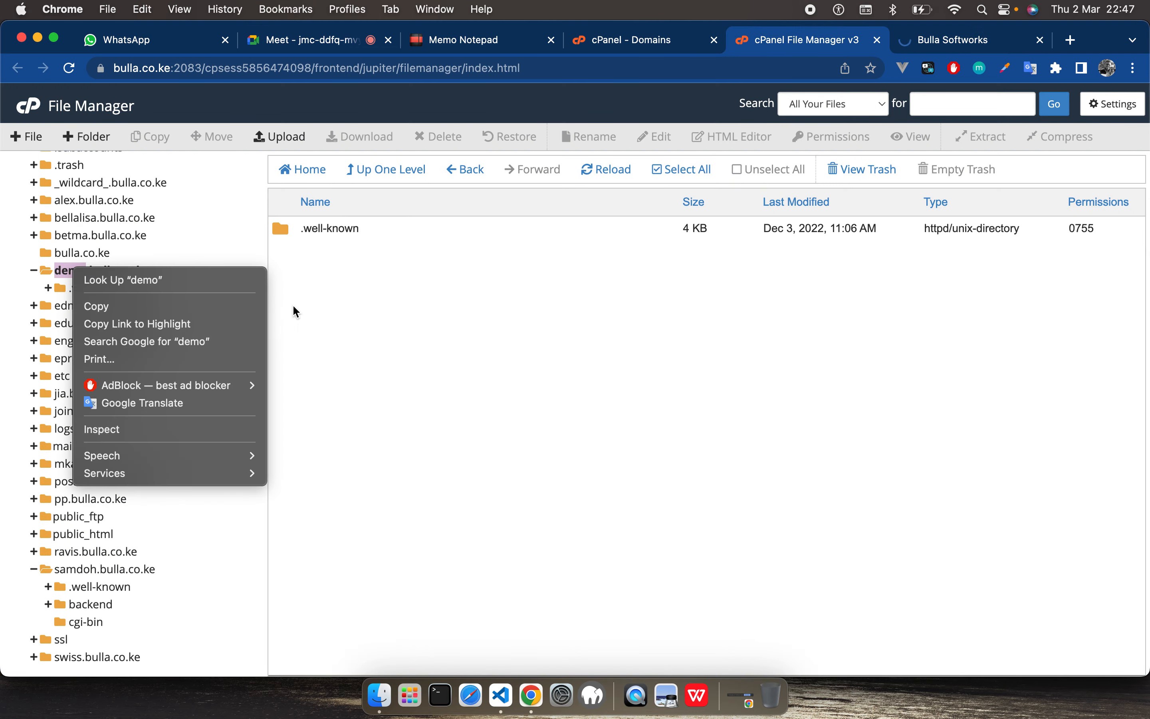
click(448, 358)
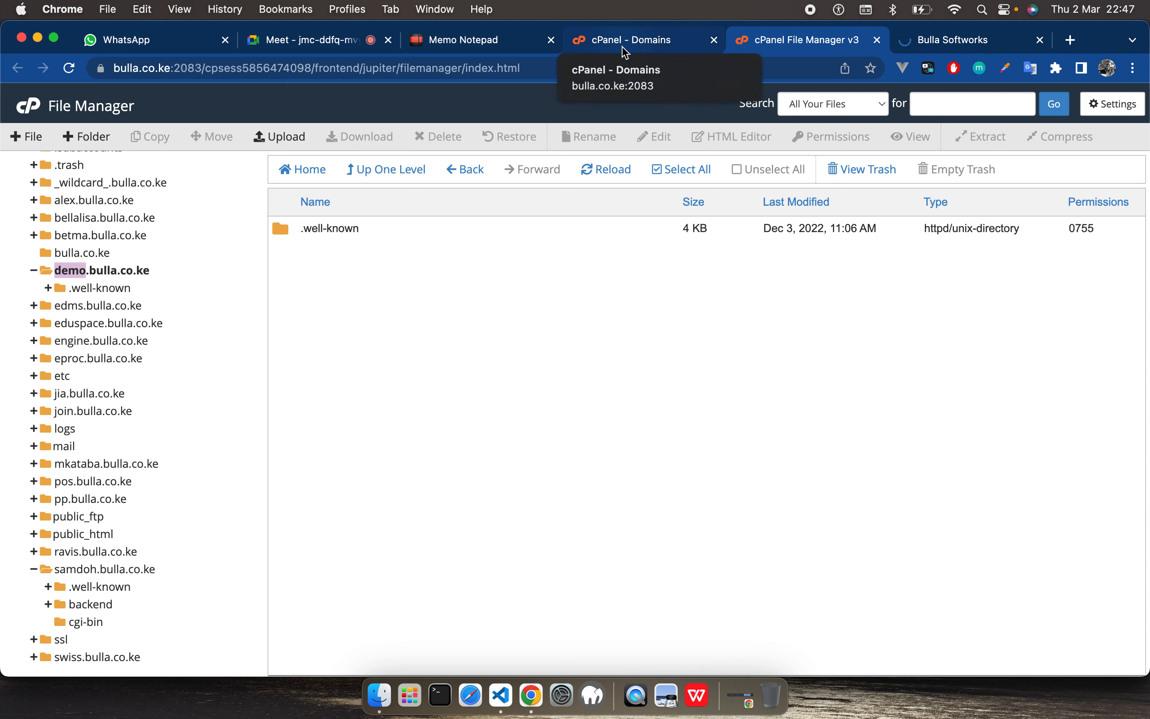
Step: Move the demo.bulla.co.ke folder from the /home/bullacok home directory to the trash
click(126, 272)
scroll(131, 266, up, 5)
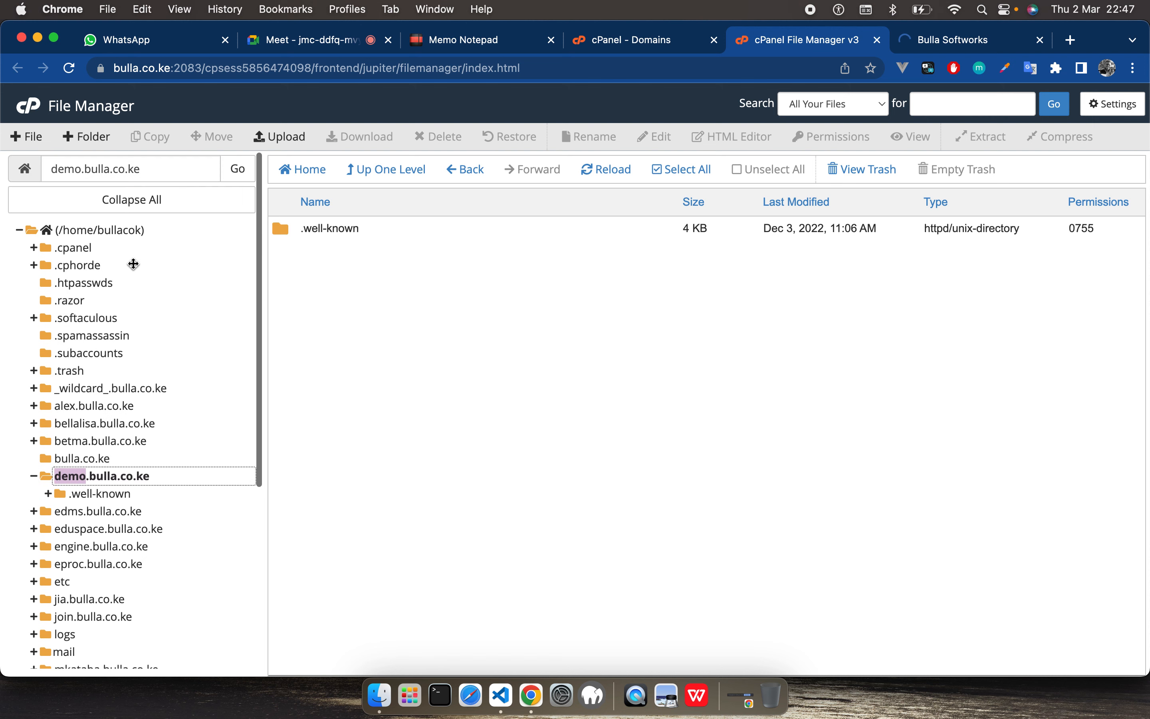
click(77, 230)
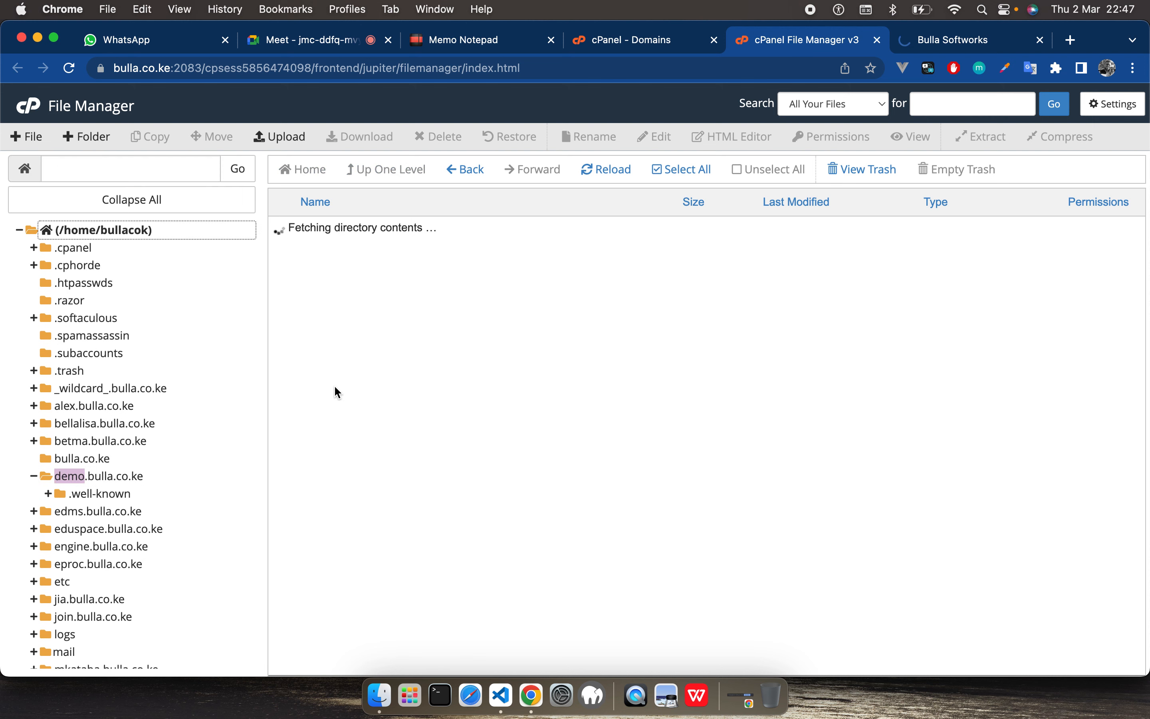
scroll(385, 305, down, 10)
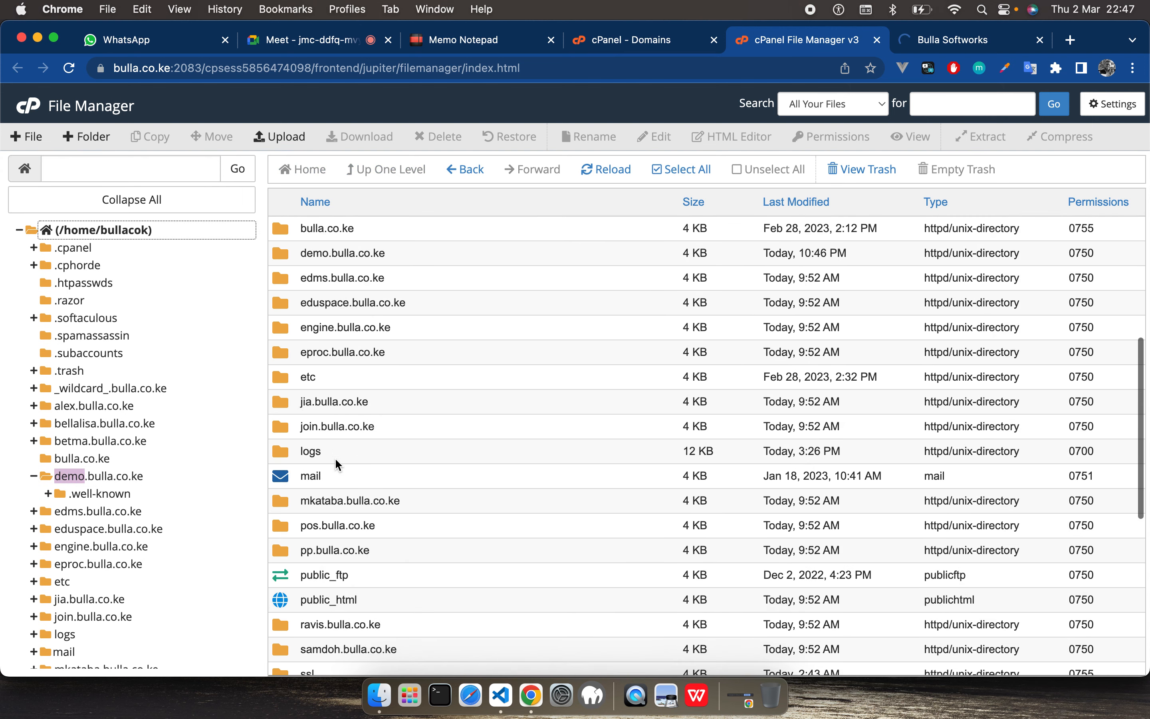
scroll(306, 476, down, 8)
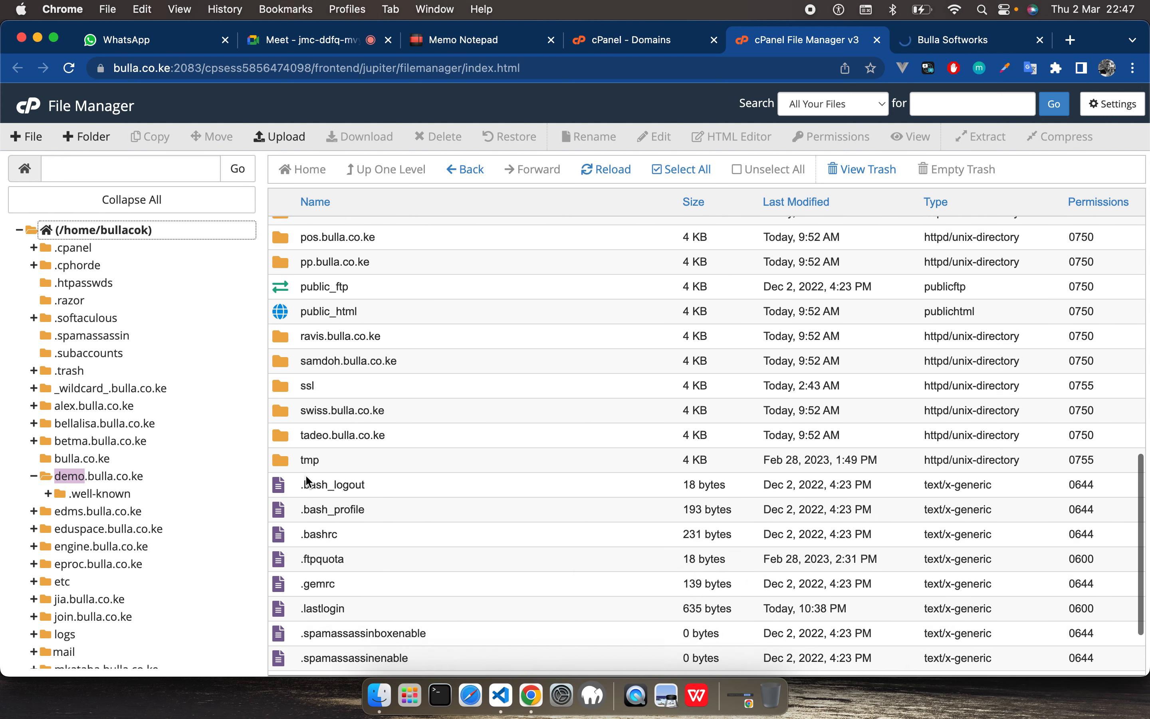
scroll(306, 475, up, 15)
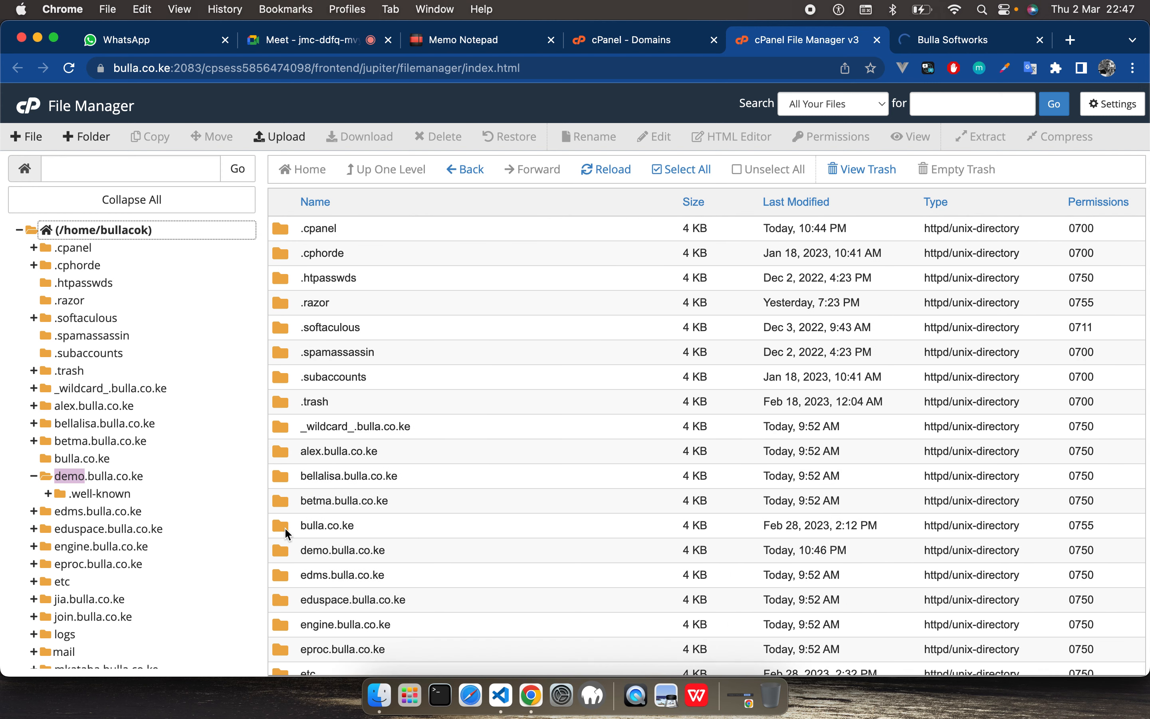
right_click(289, 552)
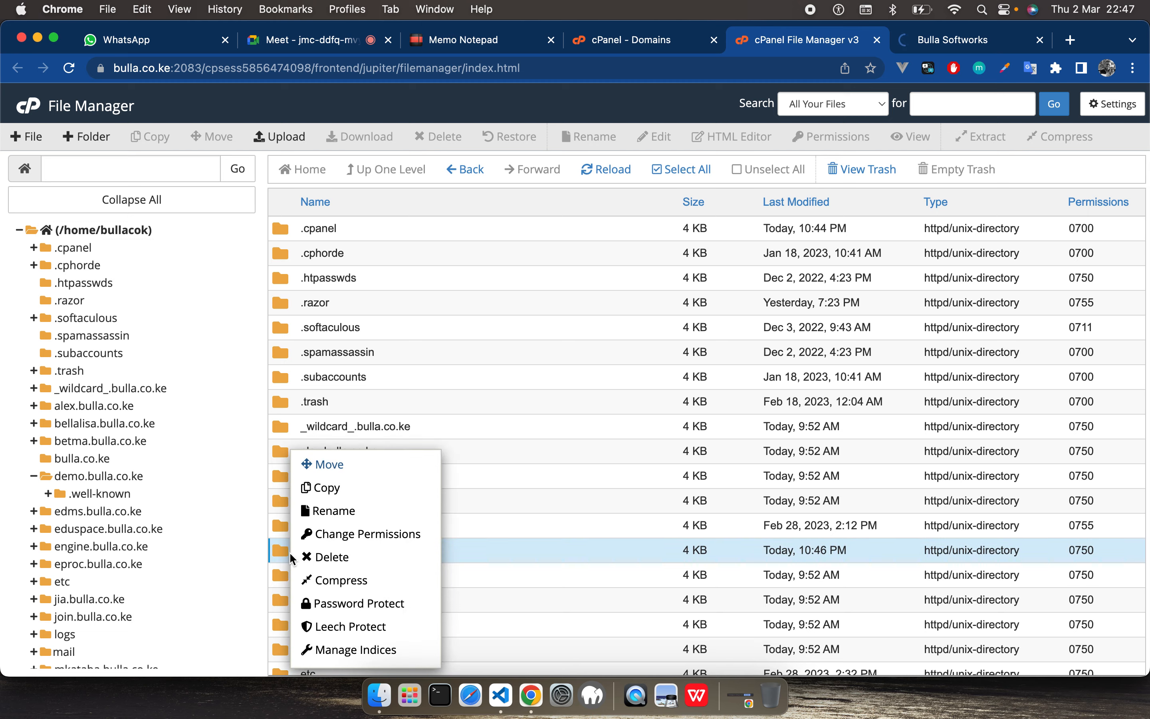
click(345, 562)
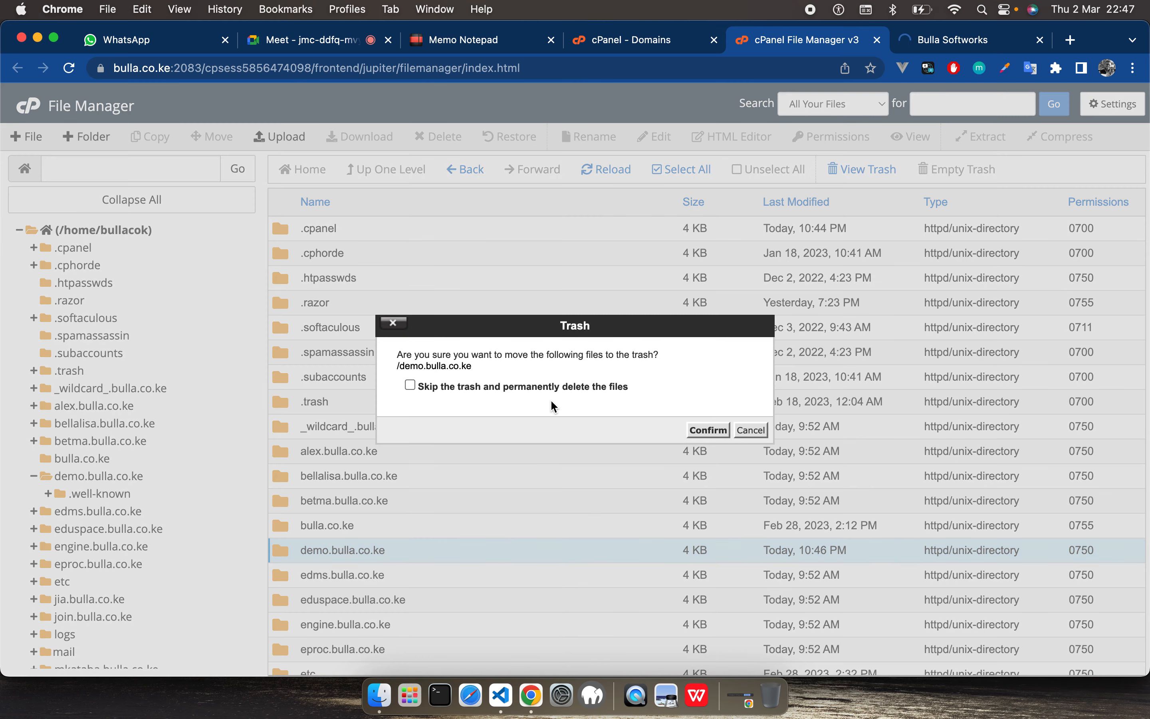
click(709, 429)
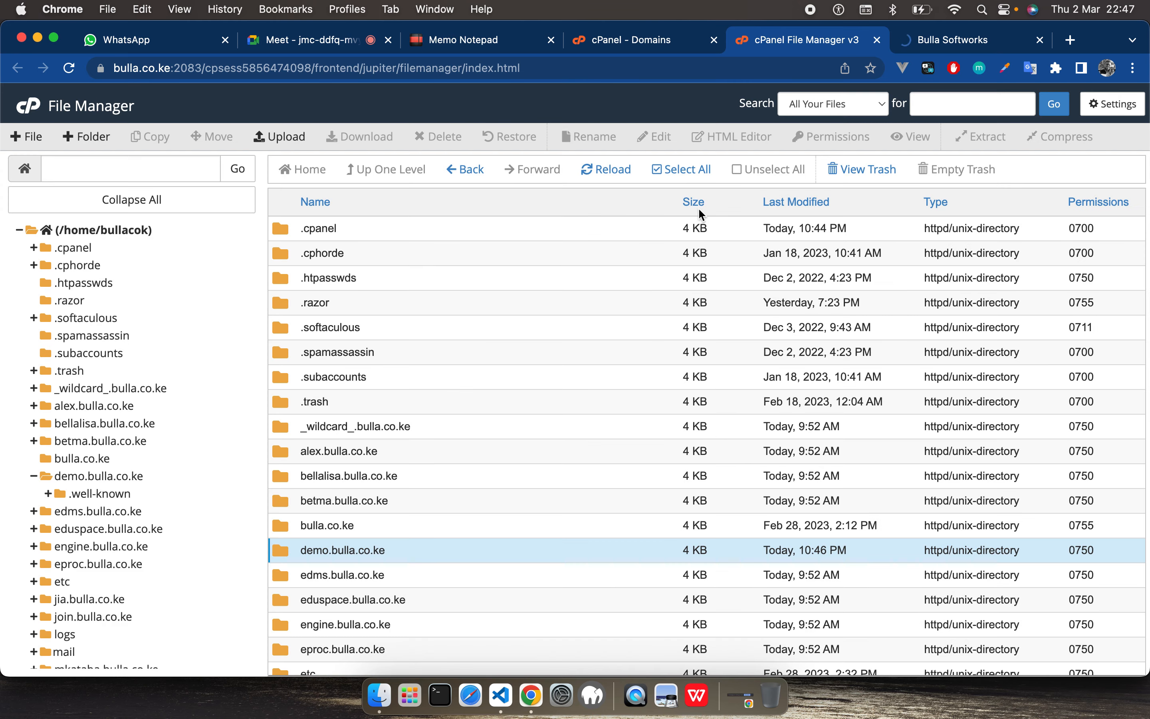
Step: Close the Bulla website's browser tab and load demo.bulla.co.ke in a new tab
click(941, 40)
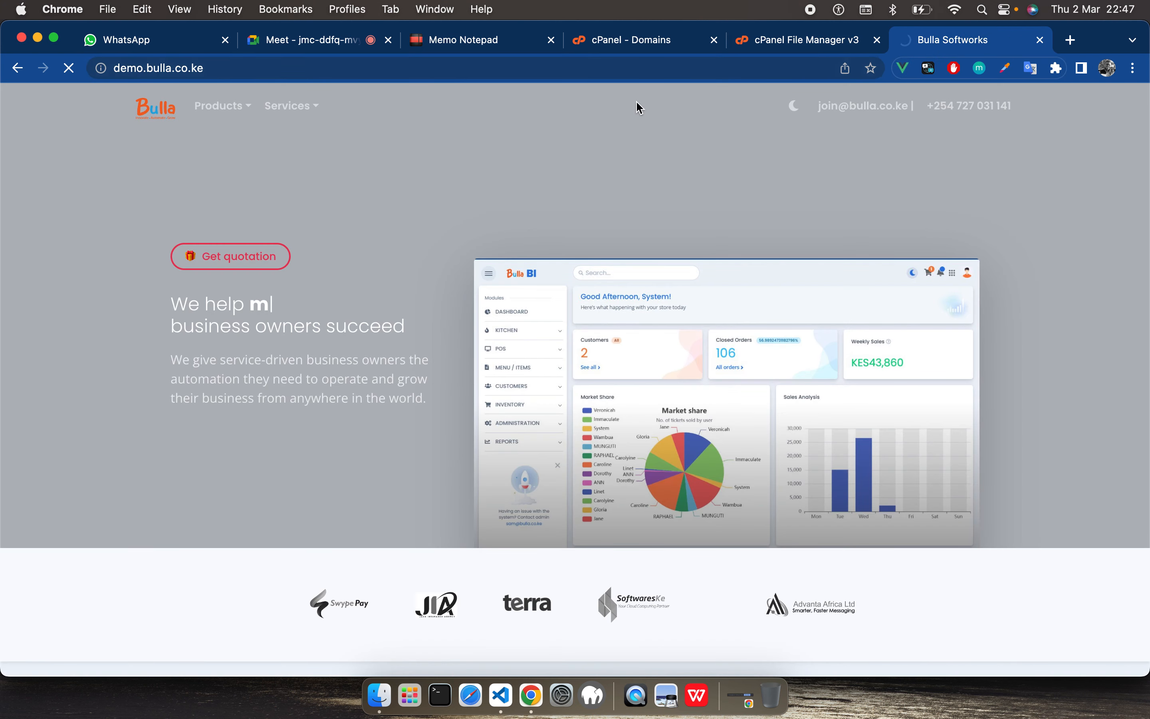
click(256, 68)
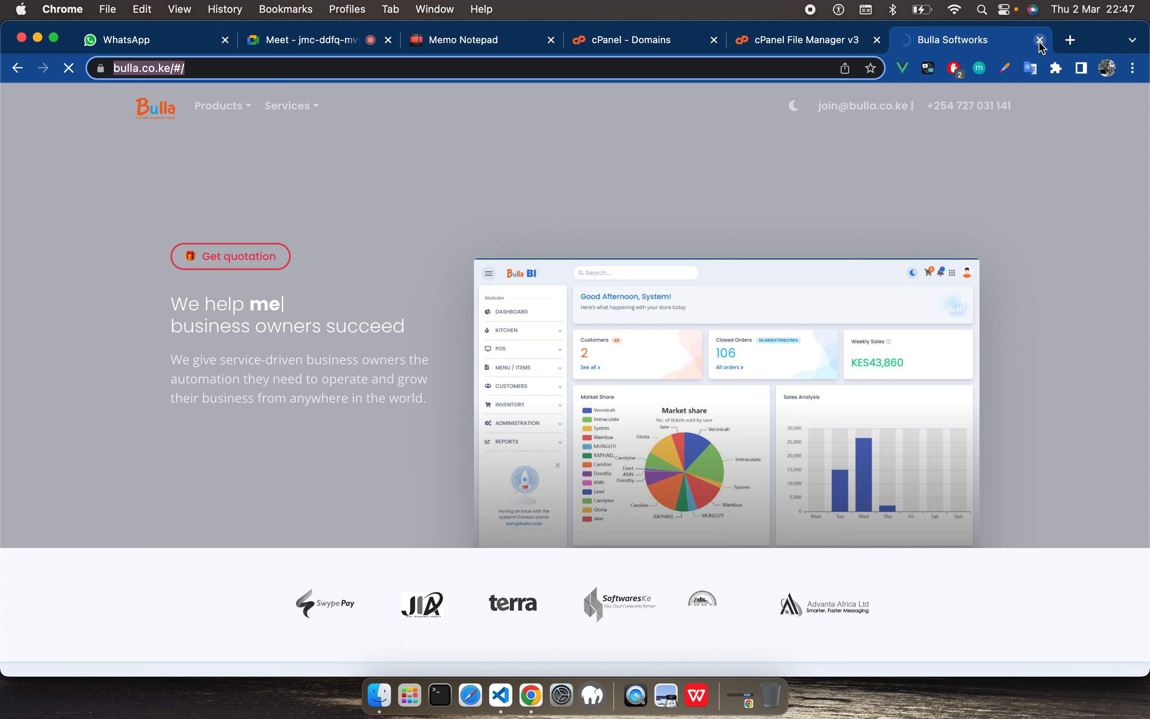
click(1041, 40)
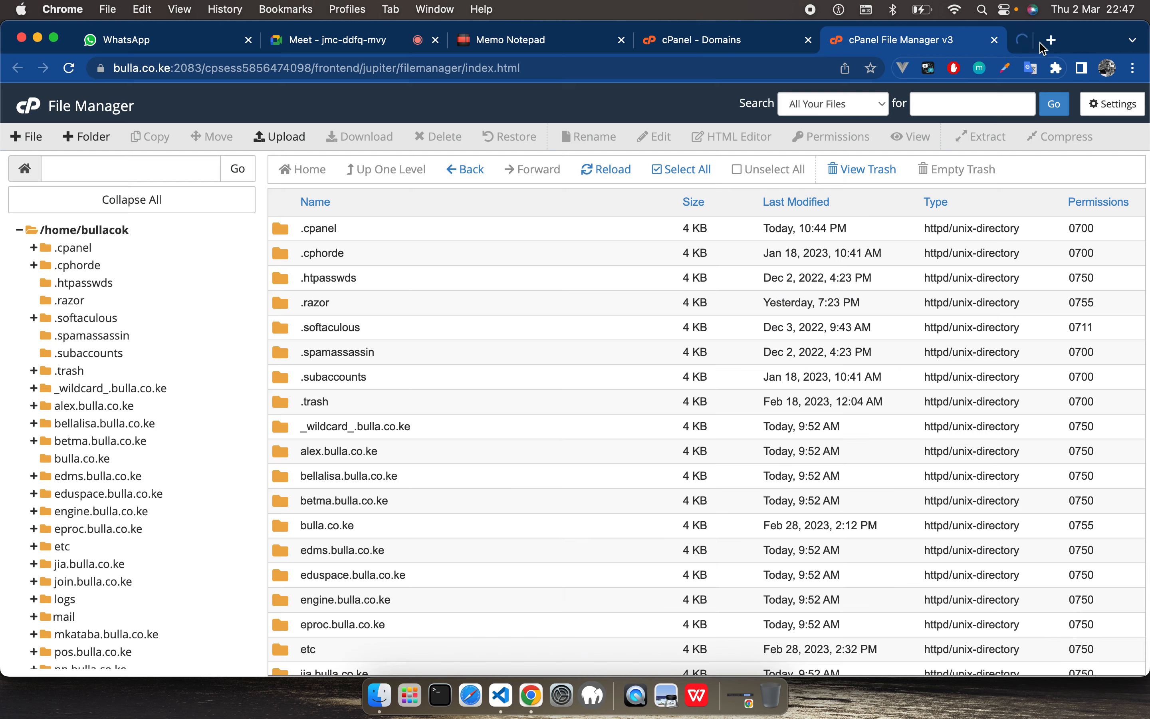
click(1053, 44)
text(demo.bulla.co.ke)
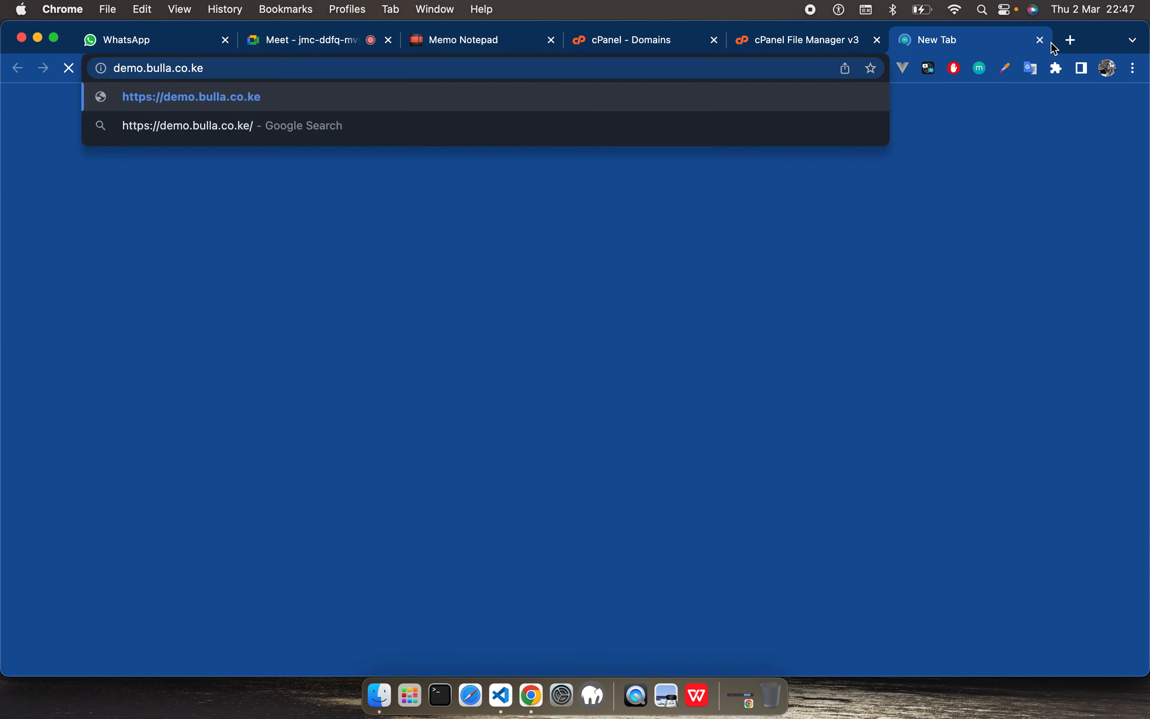
key(Return)
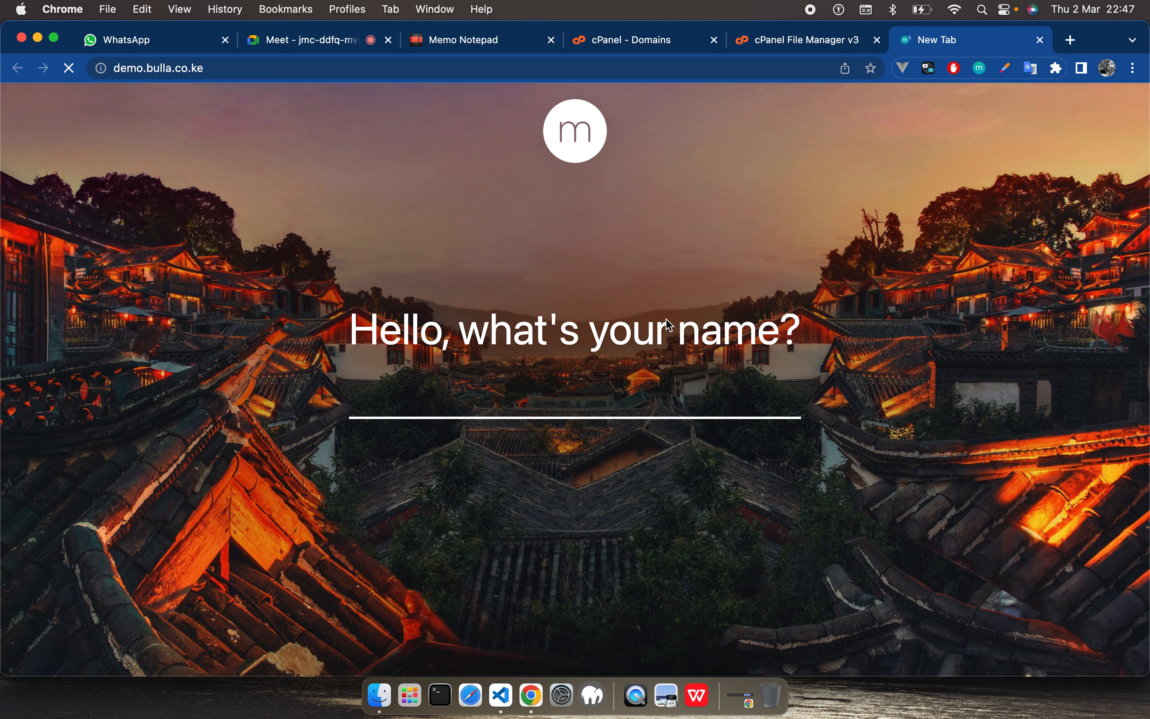
Step: Try to change the new domain's name to demo.bulla.co.ke in the cPanel domain creation form
click(788, 44)
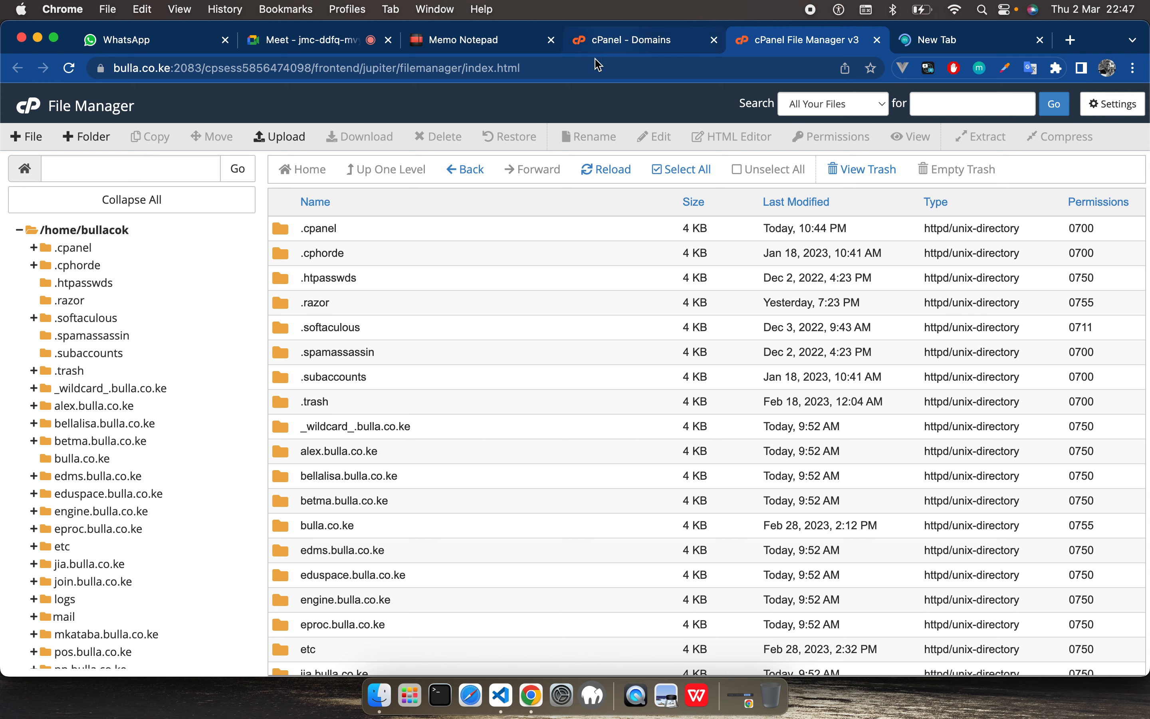
click(613, 42)
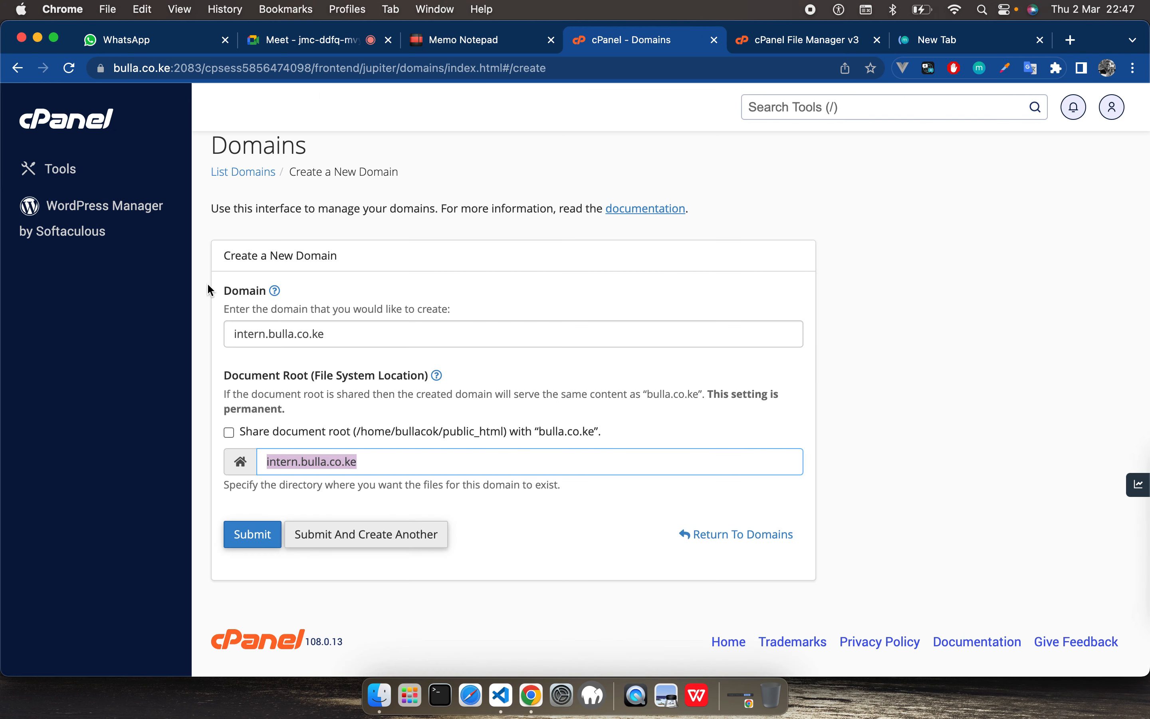
double_click(238, 334)
text(demo)
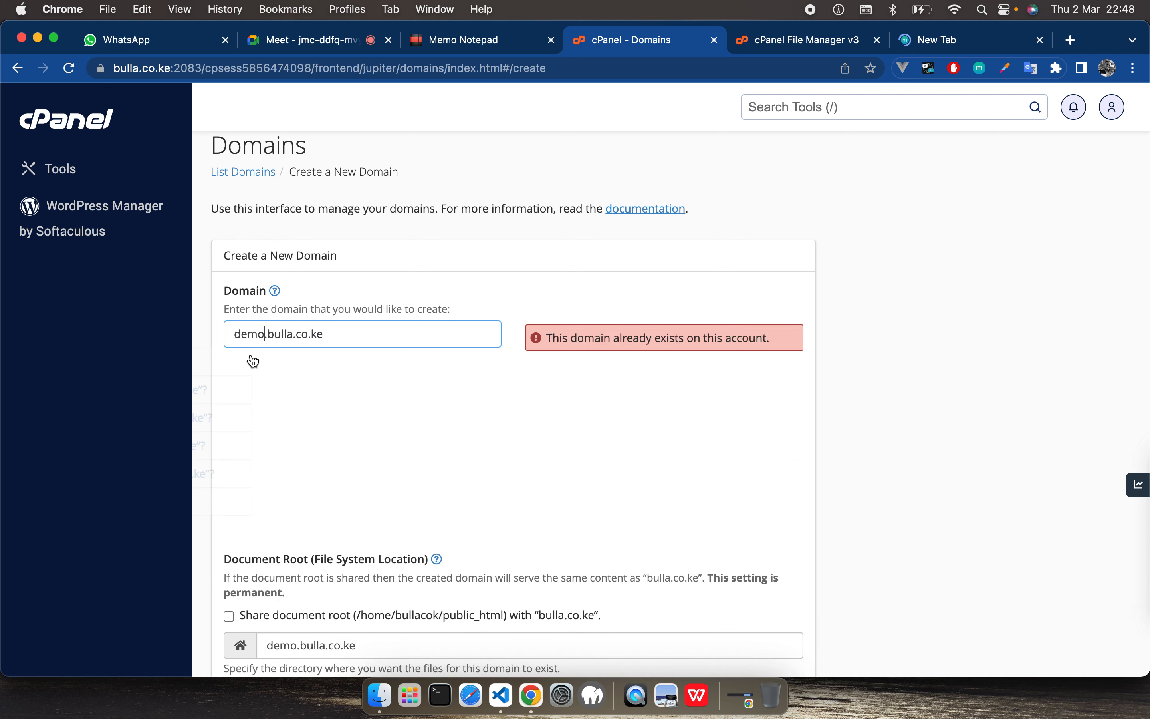
click(322, 503)
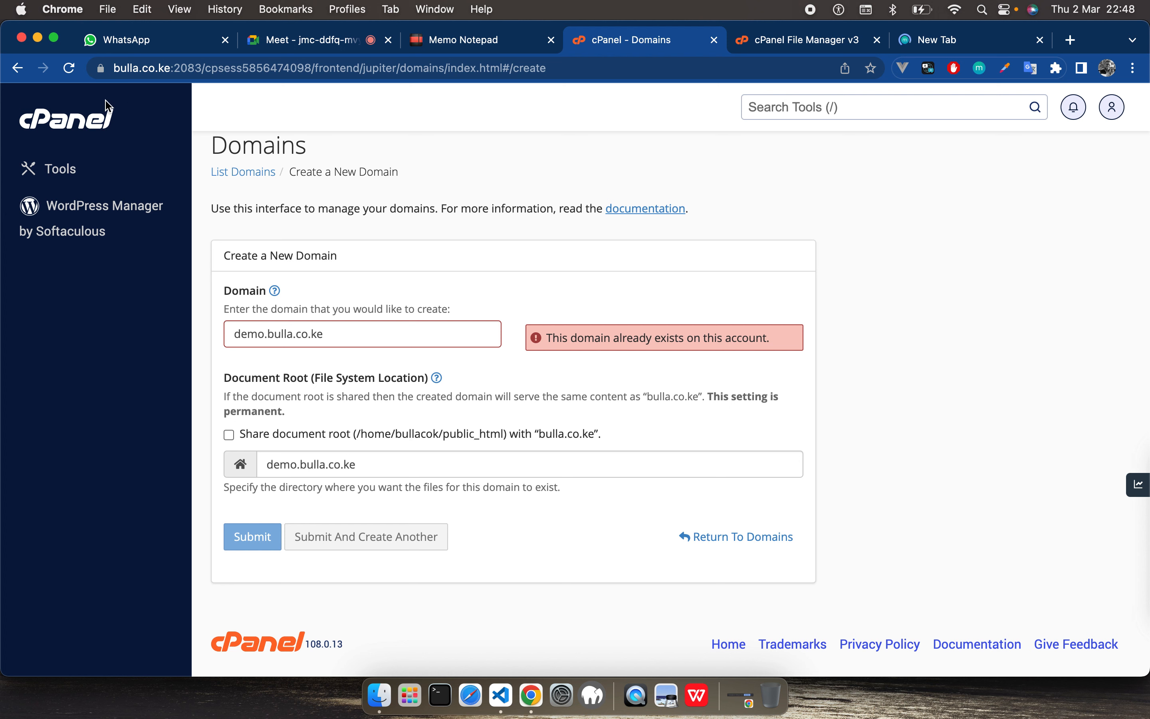
Step: Return to the domain list and remove the demo.bulla.co.ke domain from the account, confirming the removal
click(18, 70)
click(858, 110)
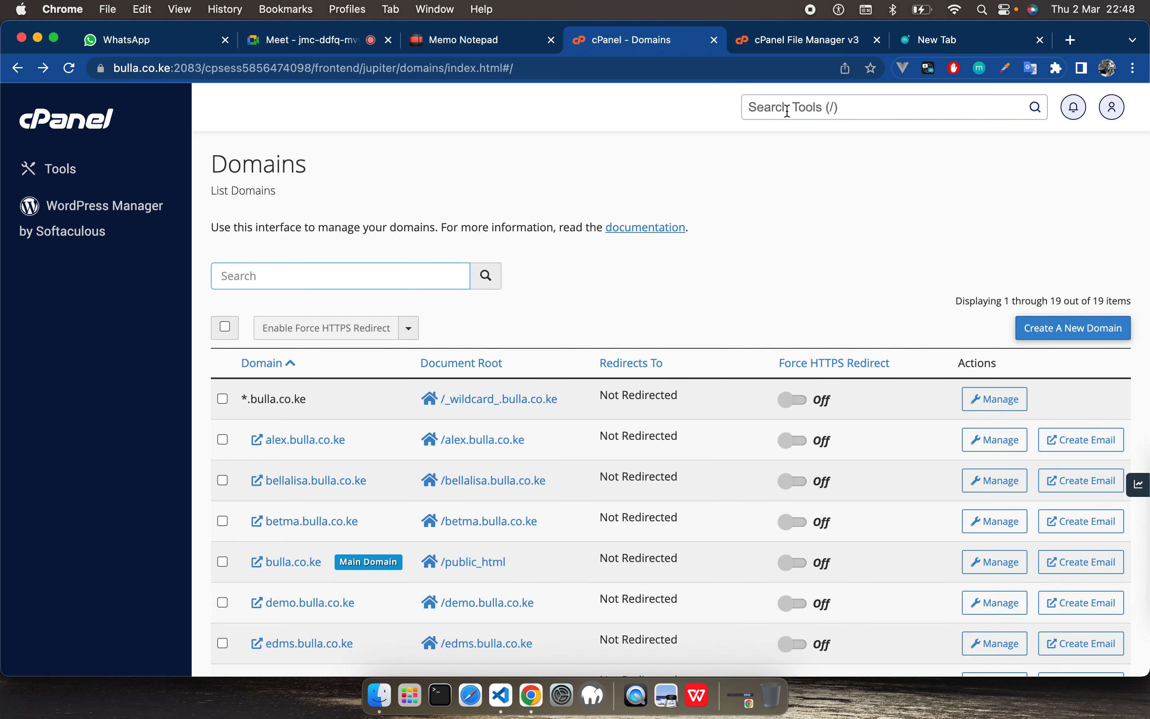
scroll(384, 499, down, 3)
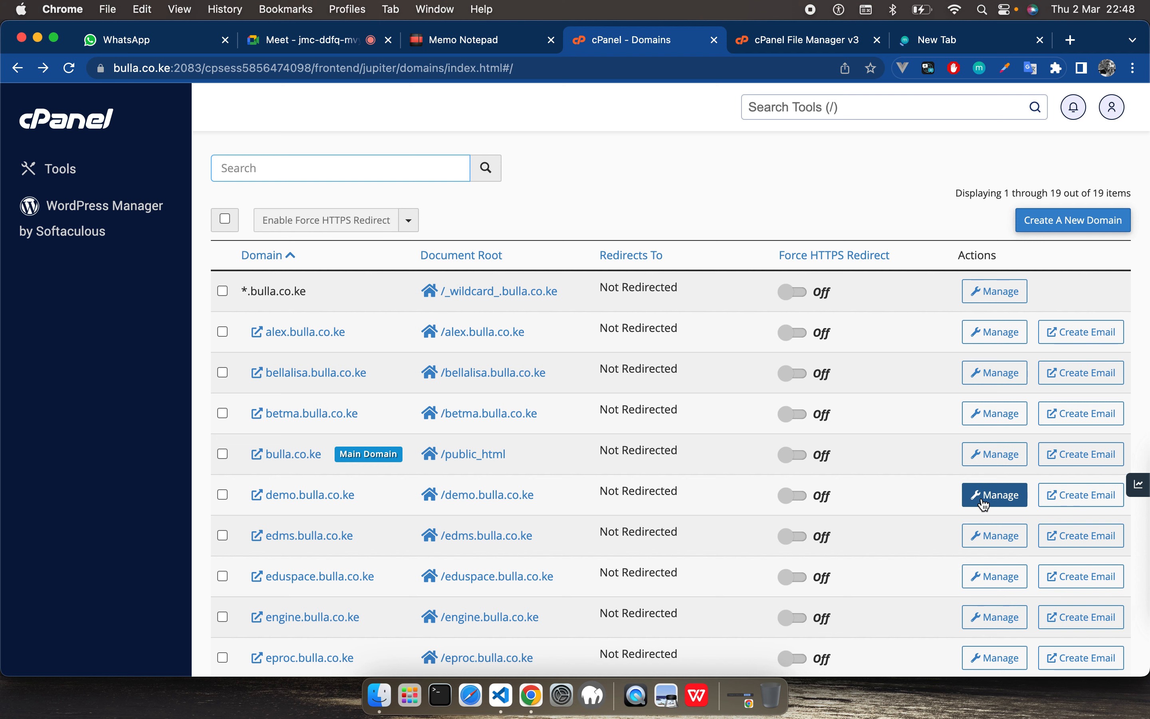
click(223, 495)
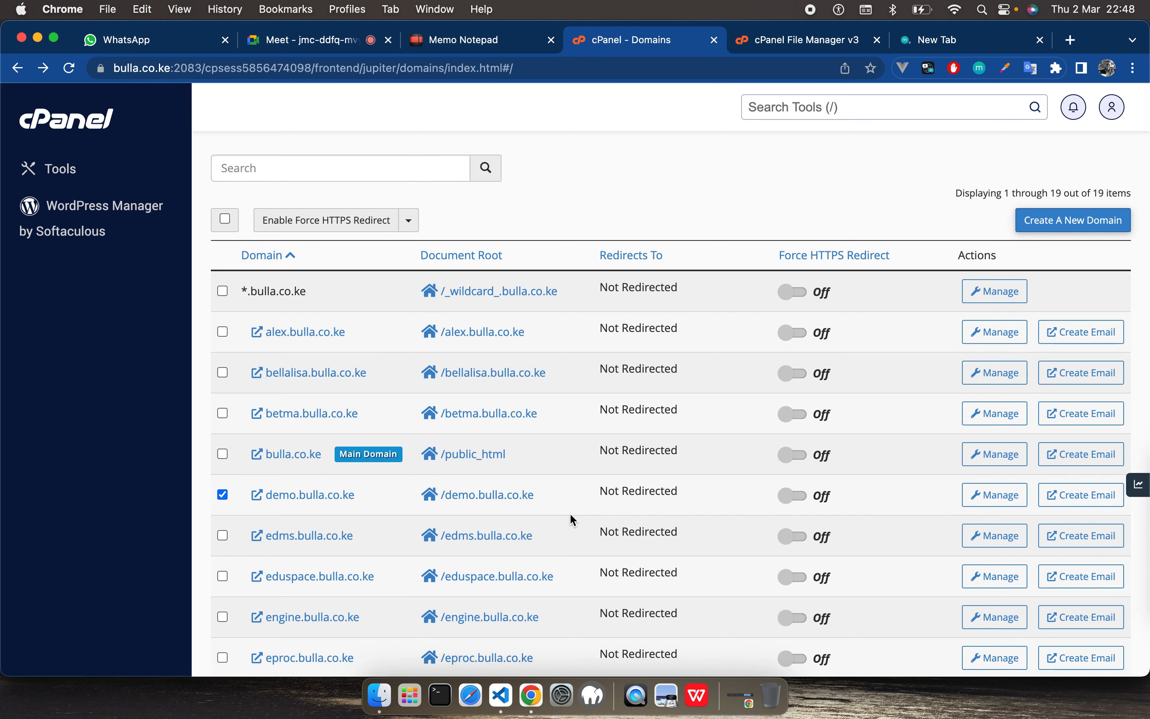
scroll(535, 514, down, 3)
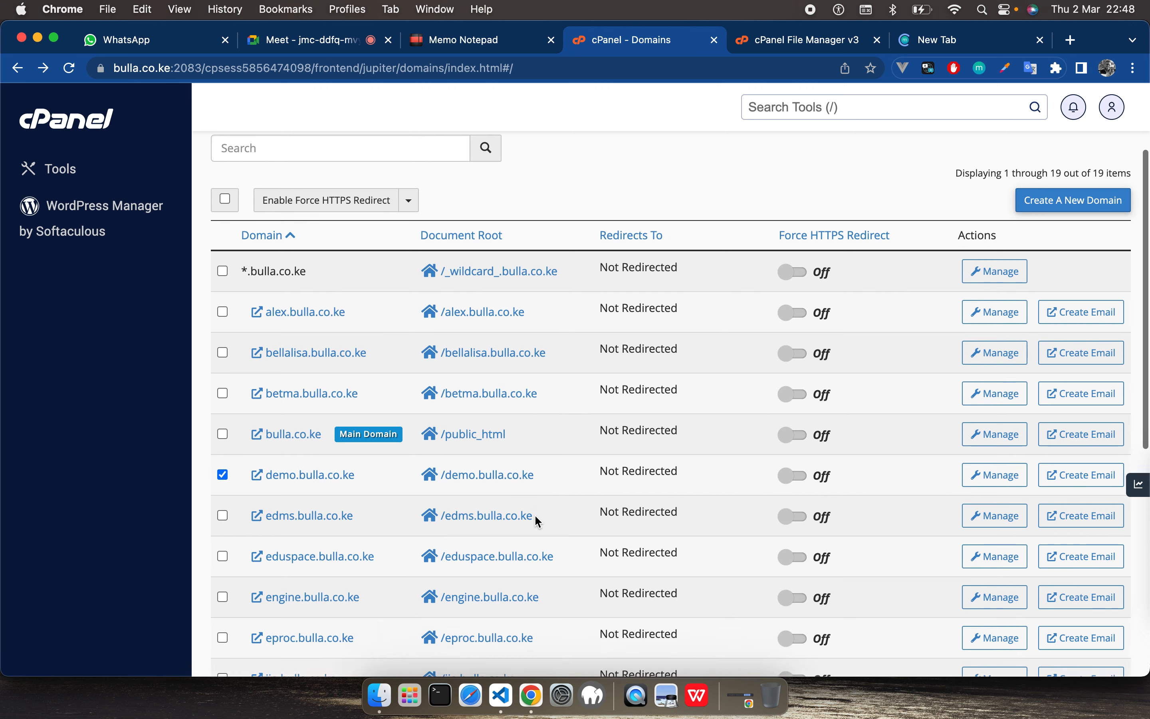
scroll(535, 517, down, 10)
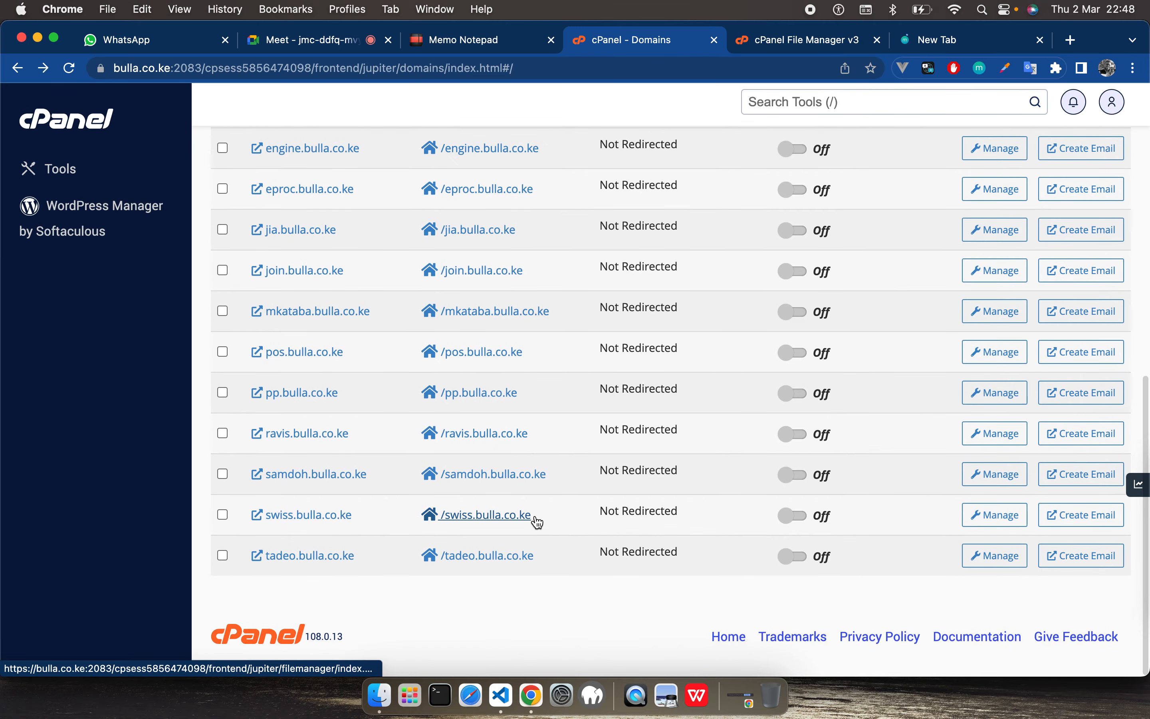
scroll(537, 522, up, 10)
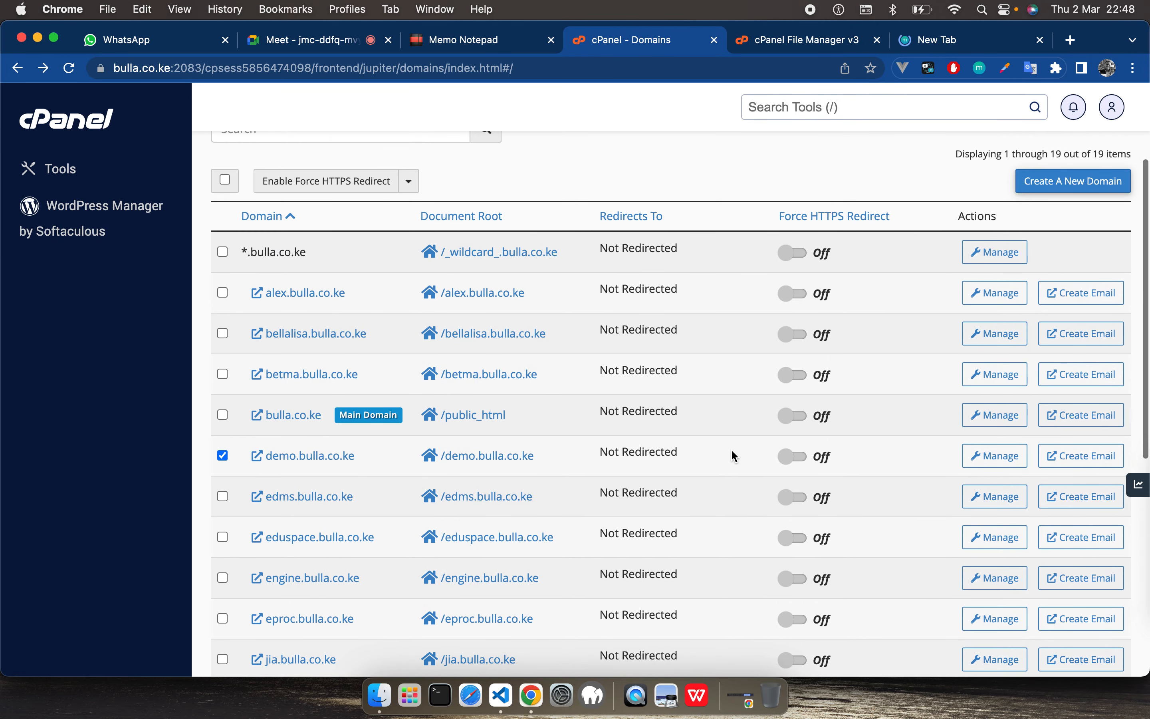
click(998, 456)
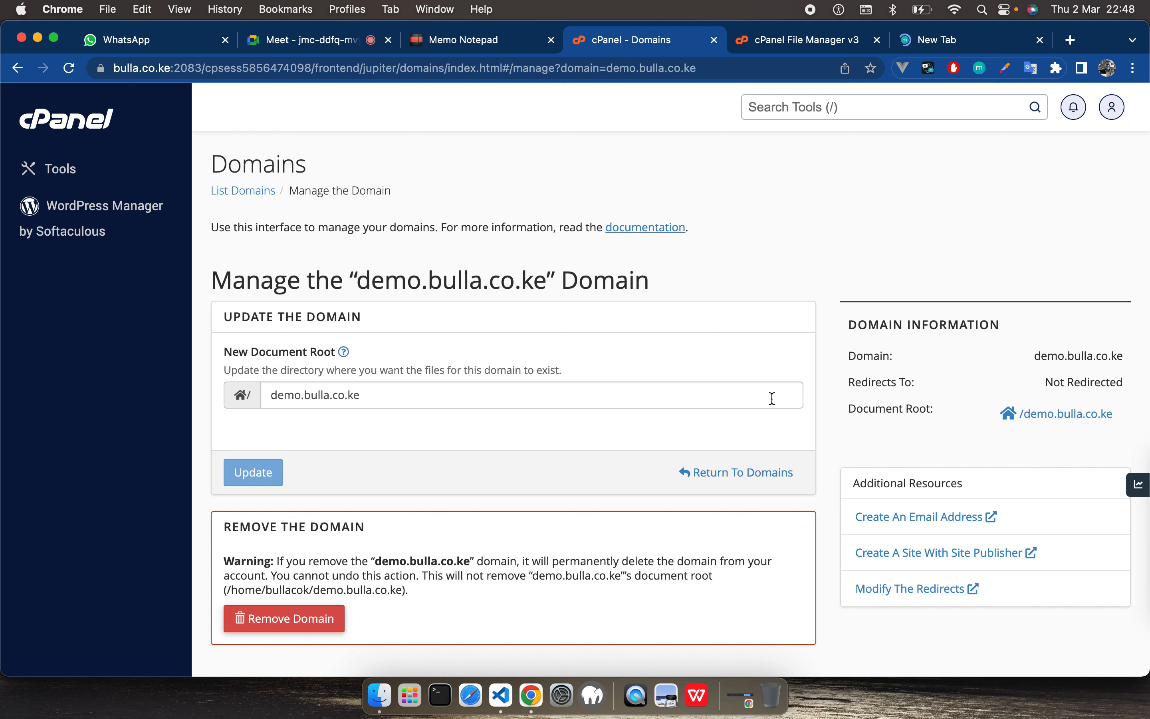
click(274, 619)
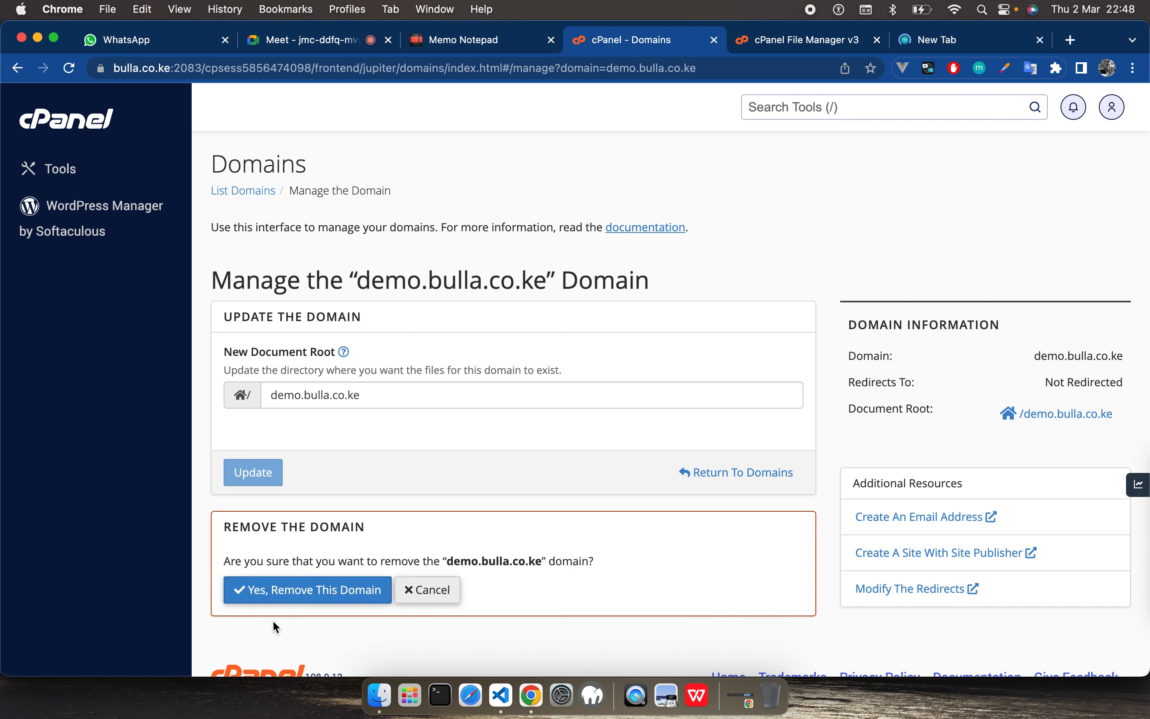
click(303, 596)
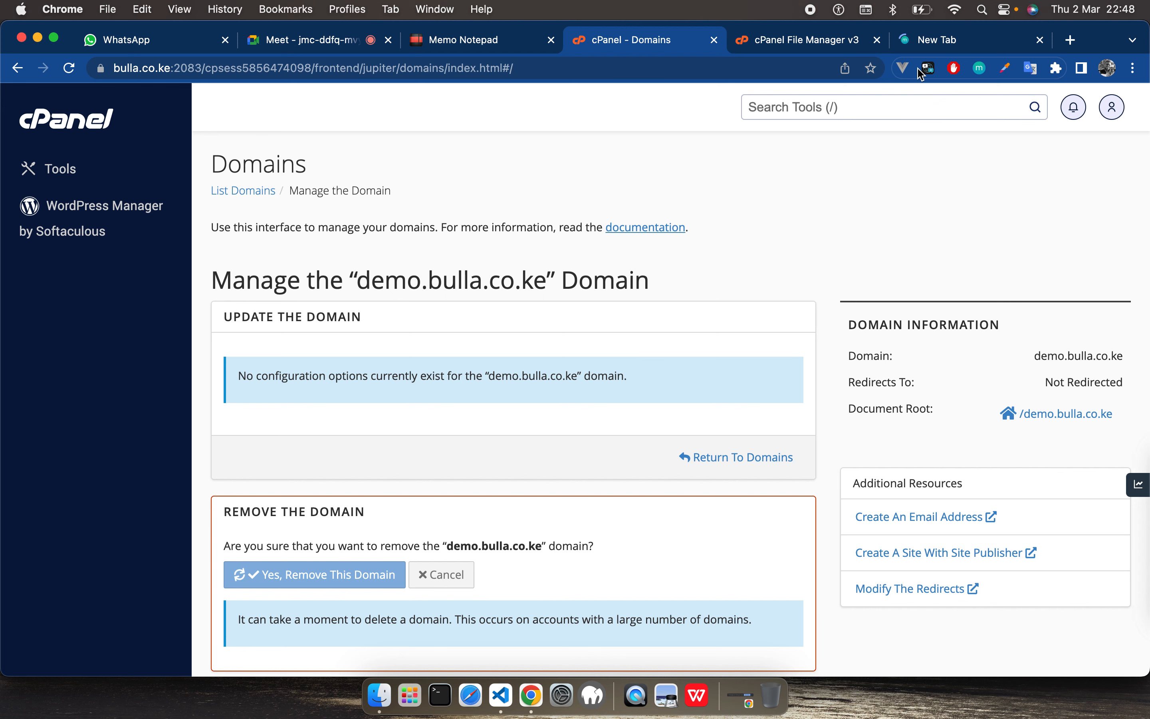
Step: Stop the pending page load and request demo.bulla.co.ke again in the same browser tab
click(945, 45)
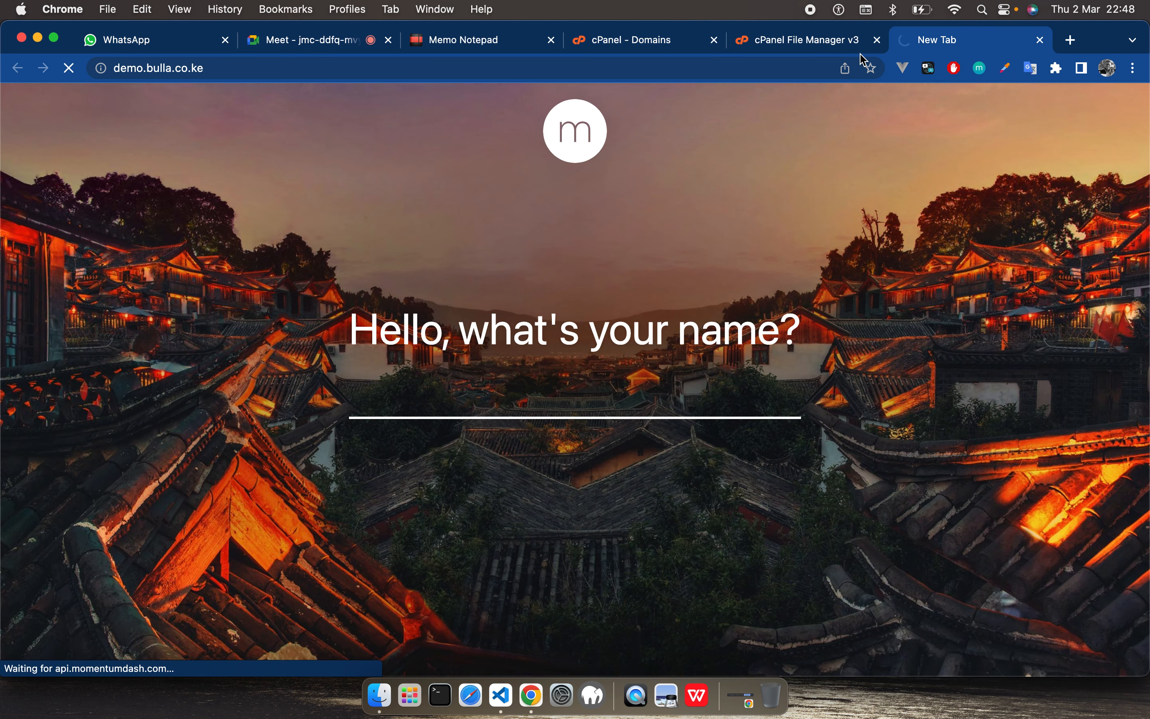
click(72, 69)
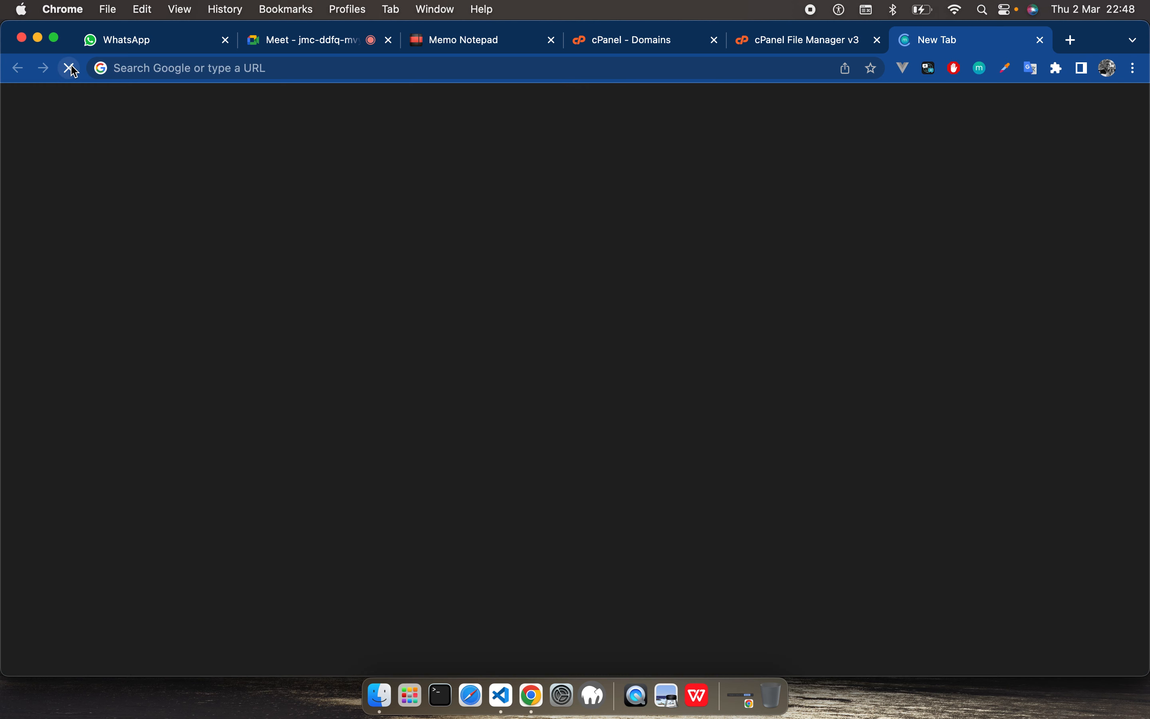
click(141, 67)
text(demo)
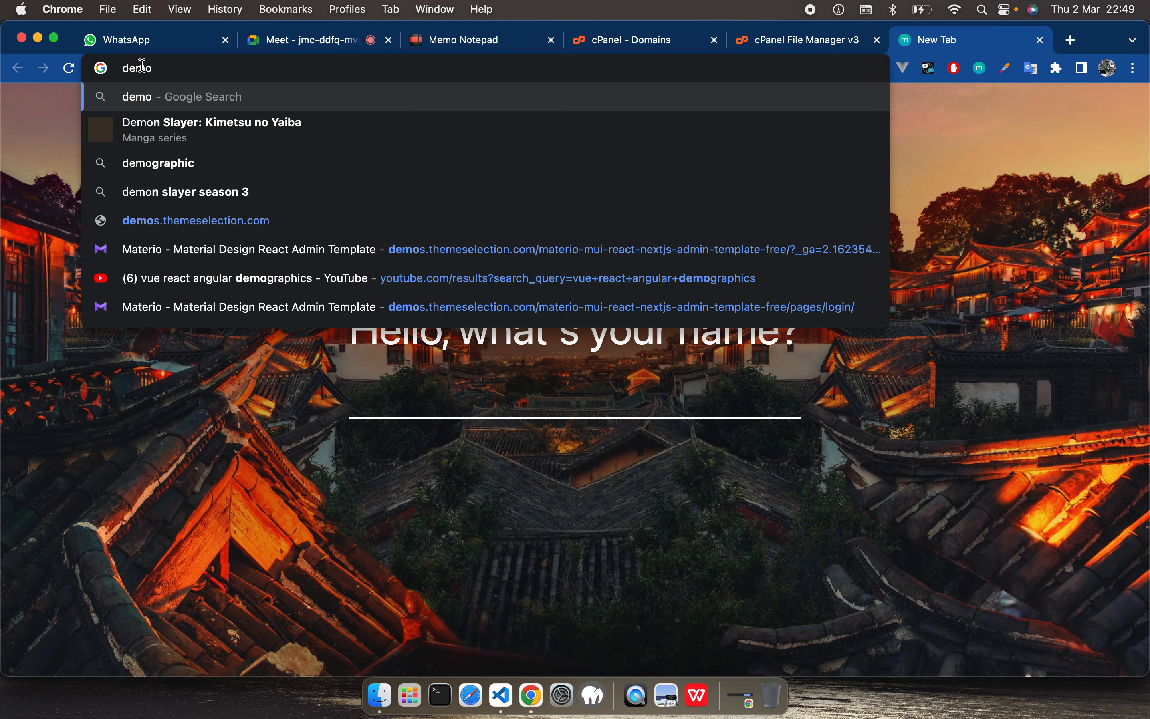
text(.bulla)
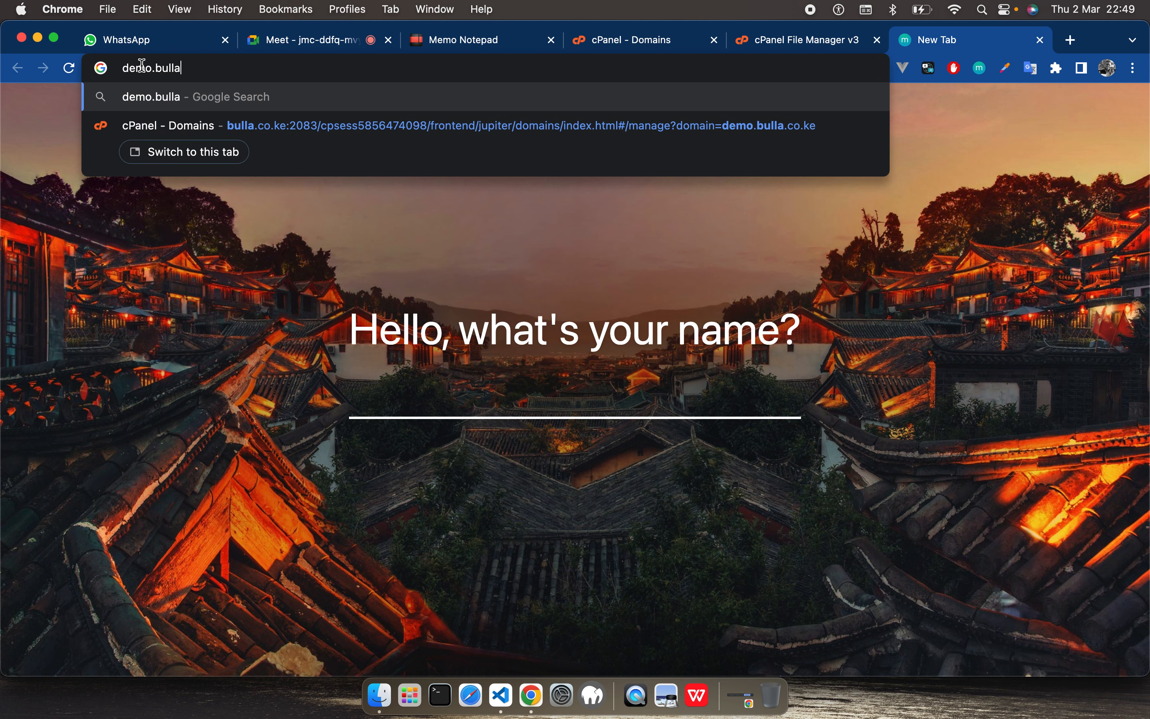
text(.co.ke)
key(Return)
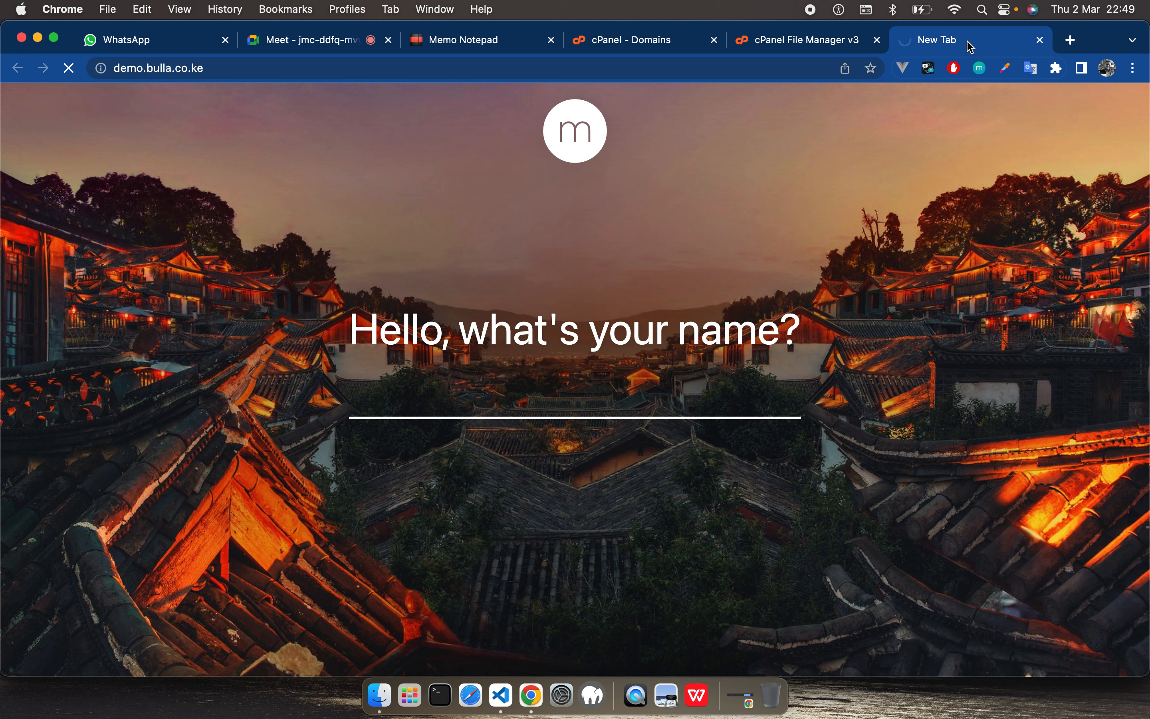
Step: Check the computer's Wi-Fi networks and the browser's site information for demo.bulla.co.ke
click(956, 10)
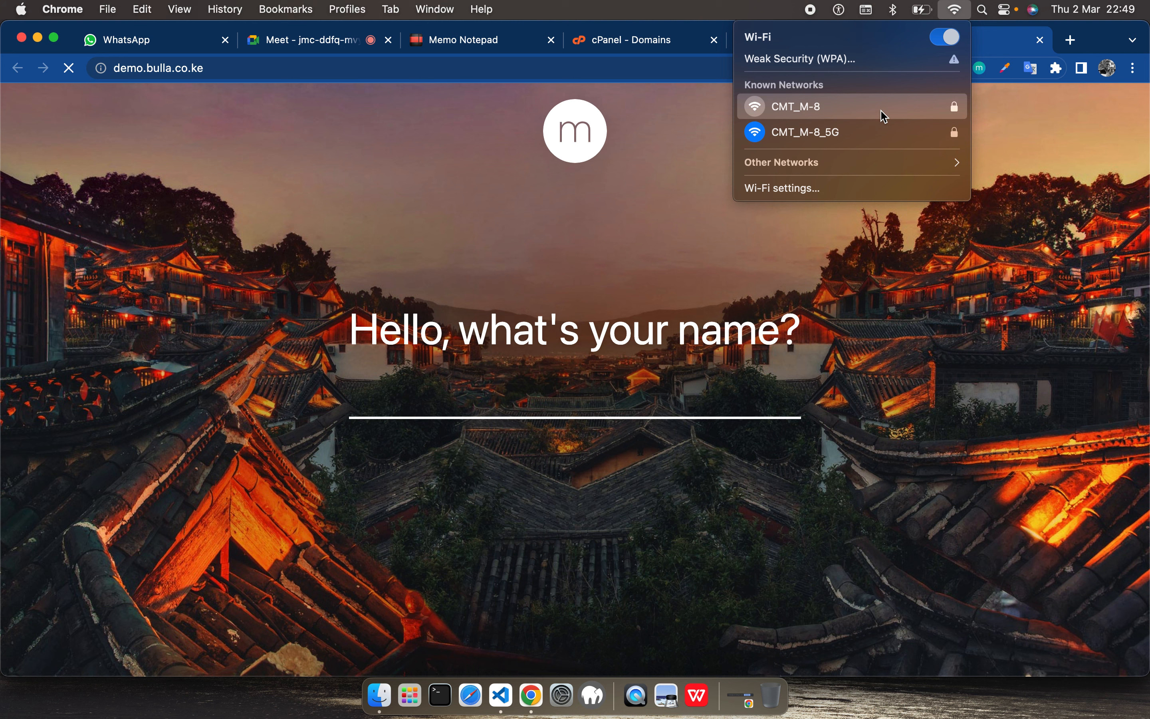
click(956, 12)
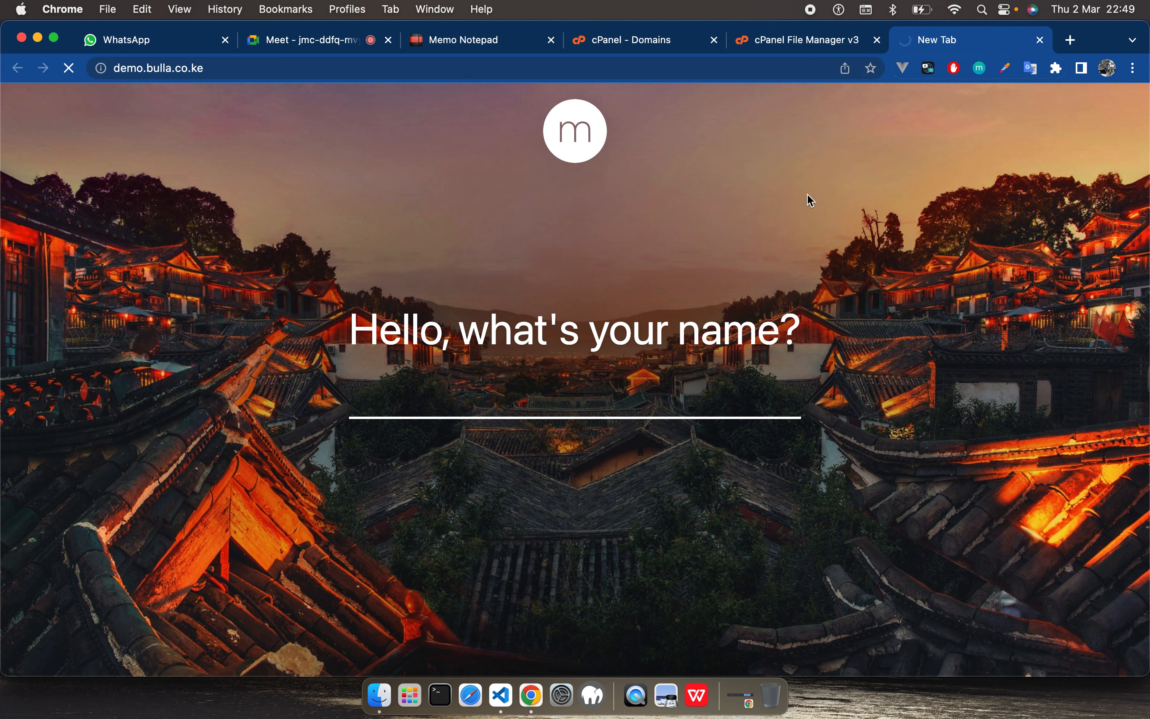
click(100, 70)
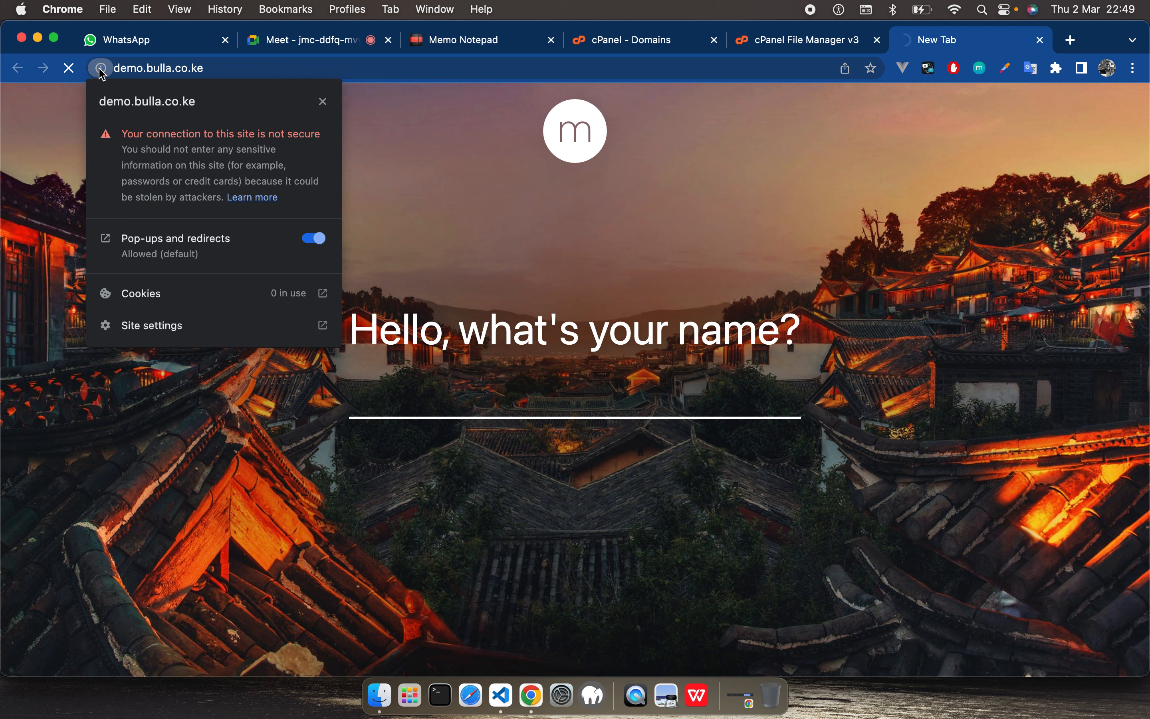
click(456, 177)
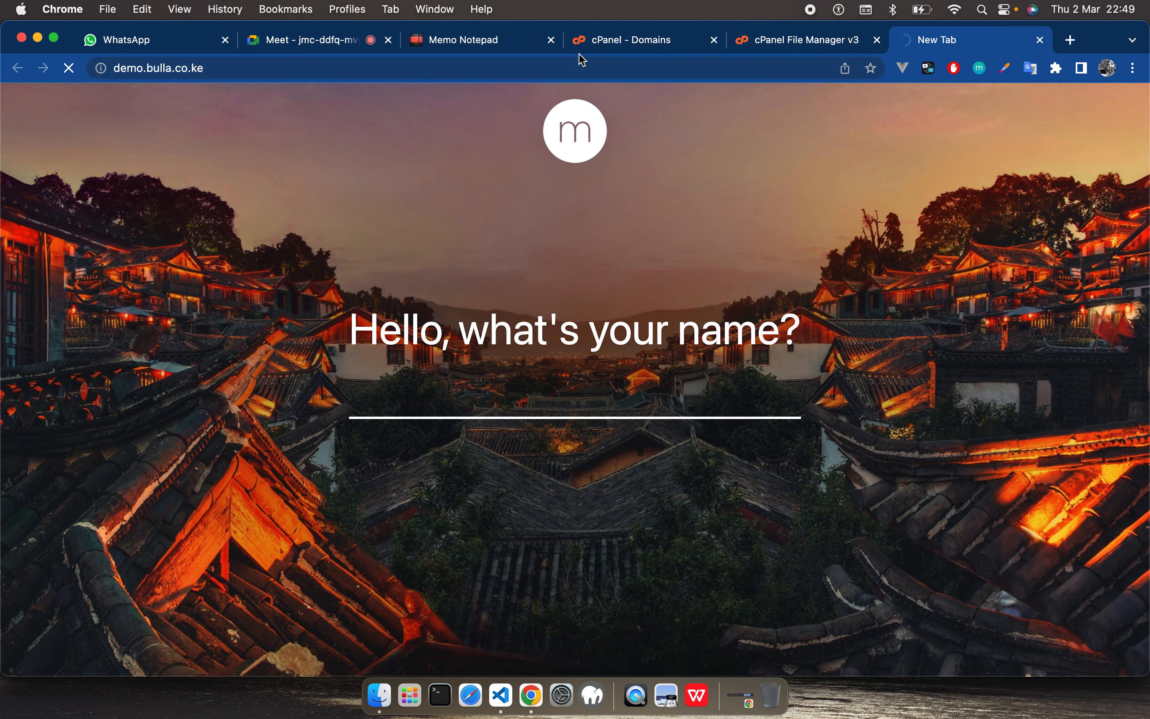
Step: Review the cPanel domain list after the removal and open the form for creating a new domain
click(631, 43)
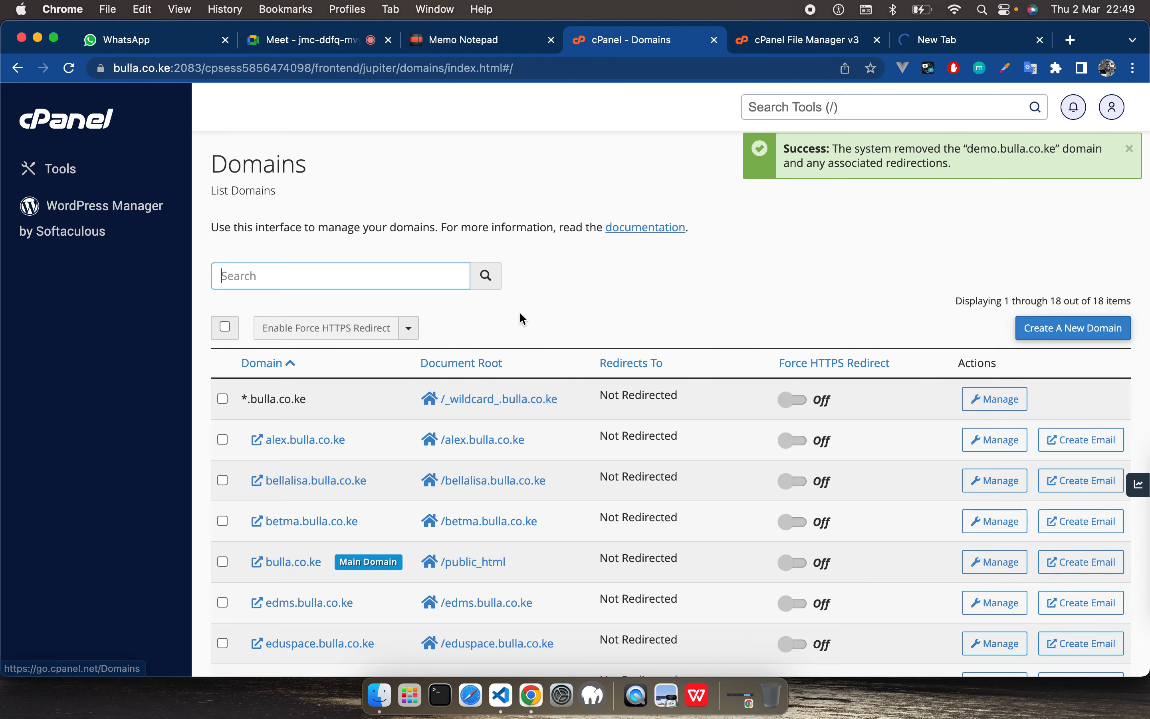
scroll(322, 511, down, 4)
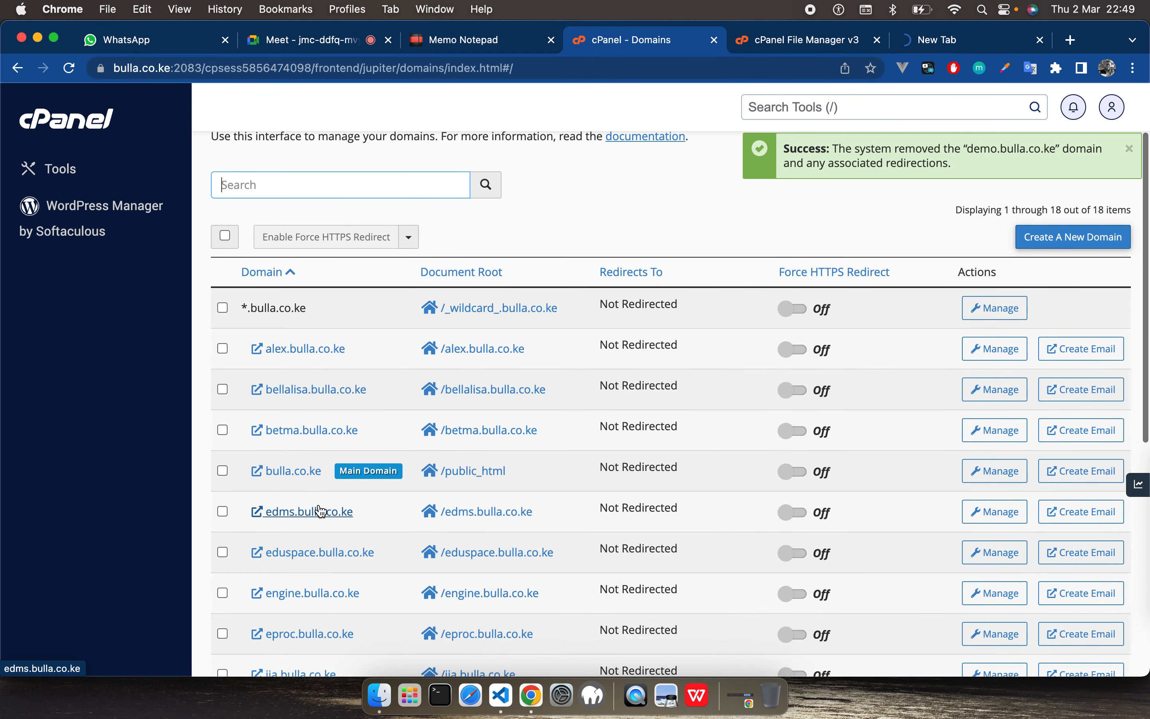
scroll(319, 509, up, 4)
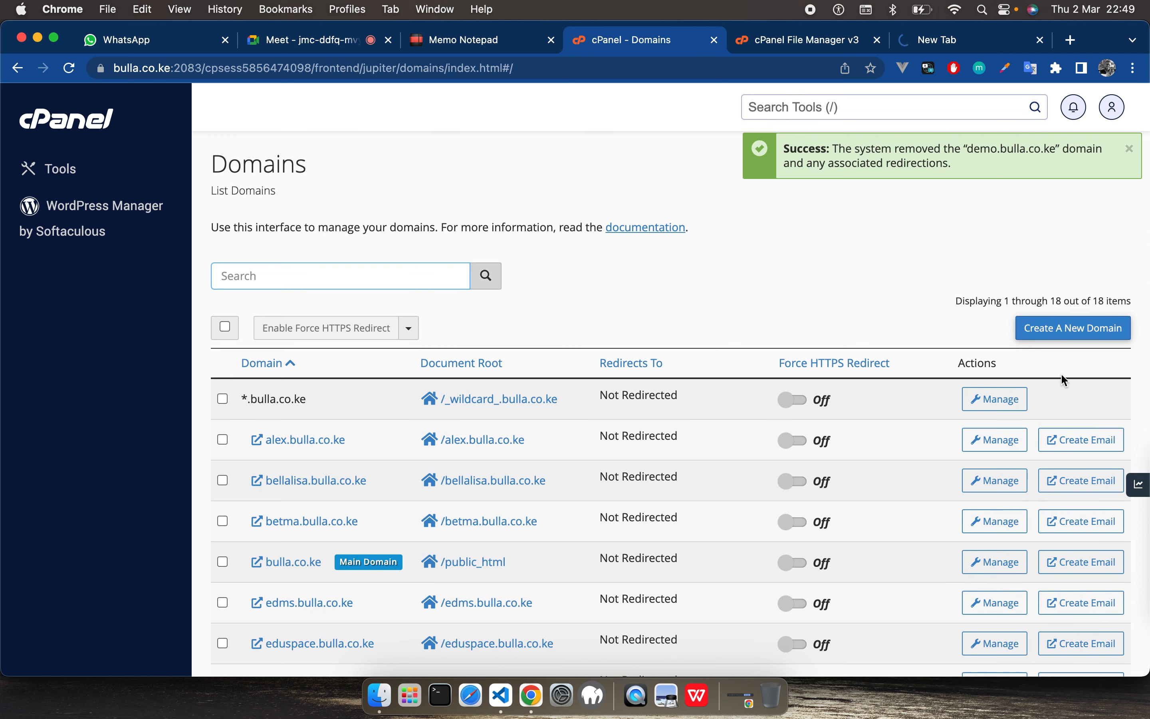
click(1089, 335)
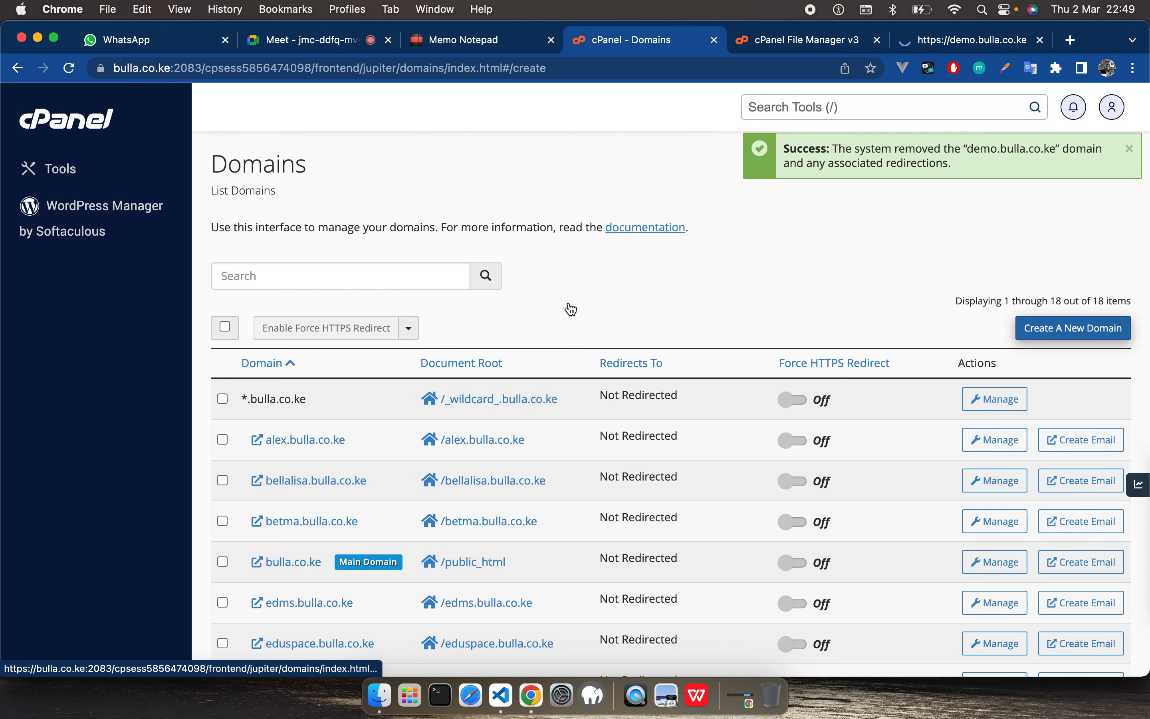
Step: Check the demo.bulla.co.ke page and the home directory in File Manager, and return to the domain creation form
click(961, 40)
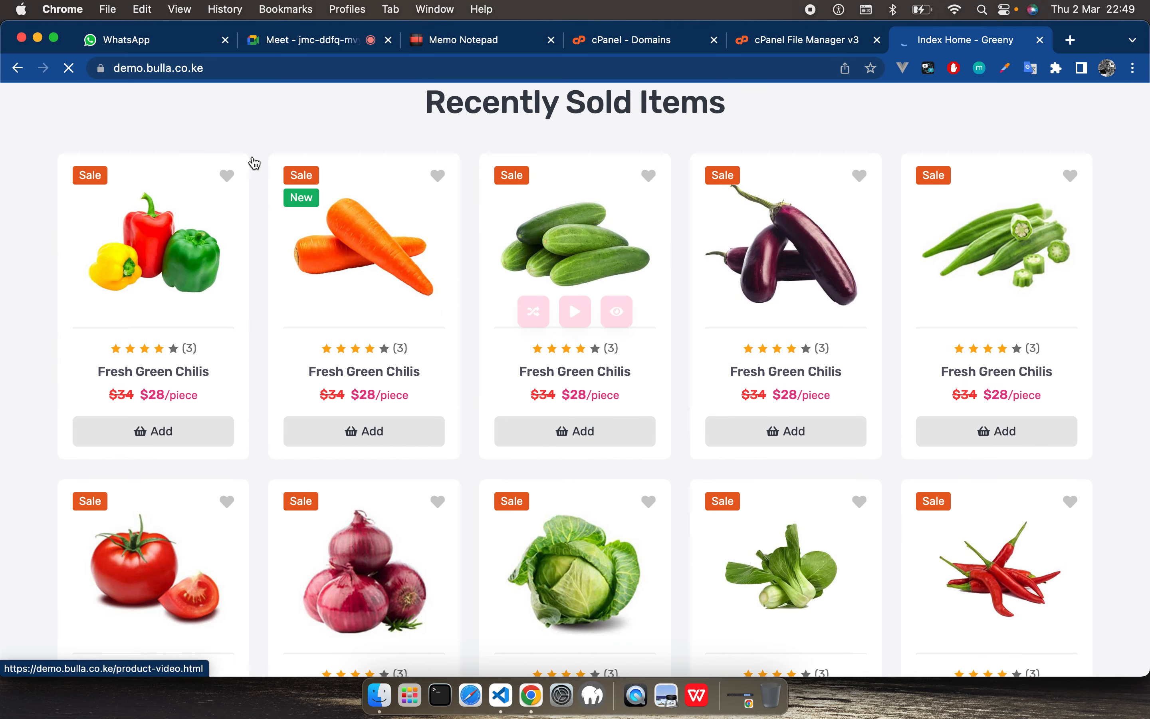
double_click(100, 67)
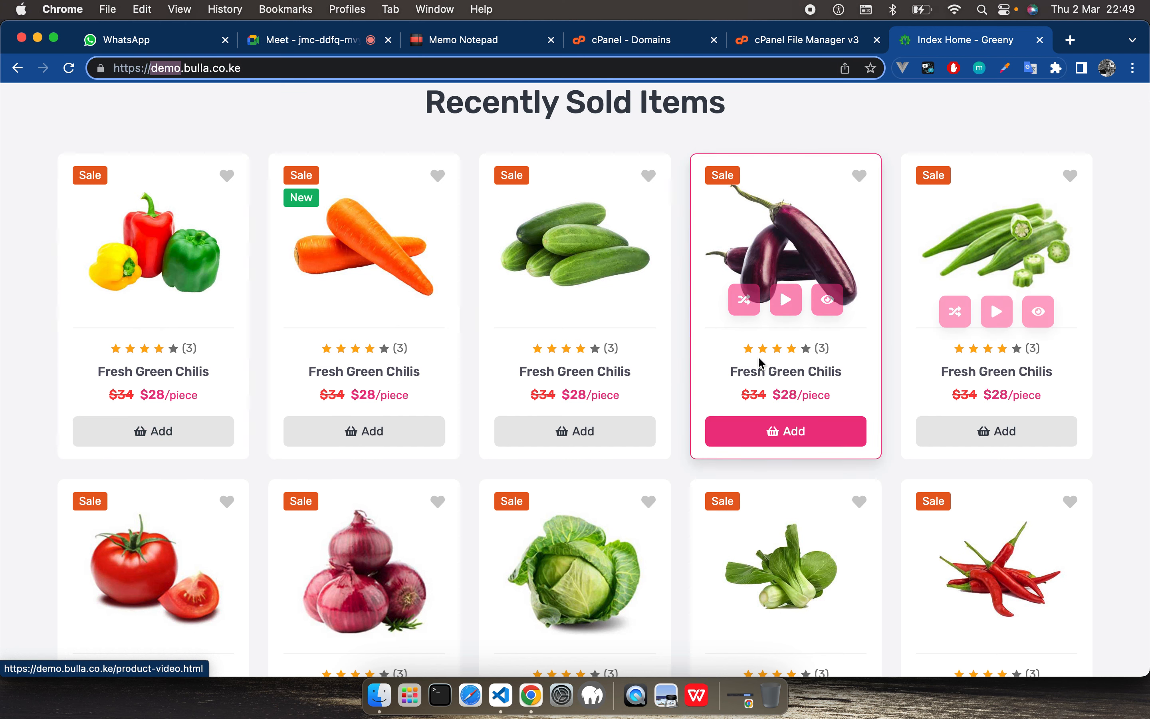
click(803, 47)
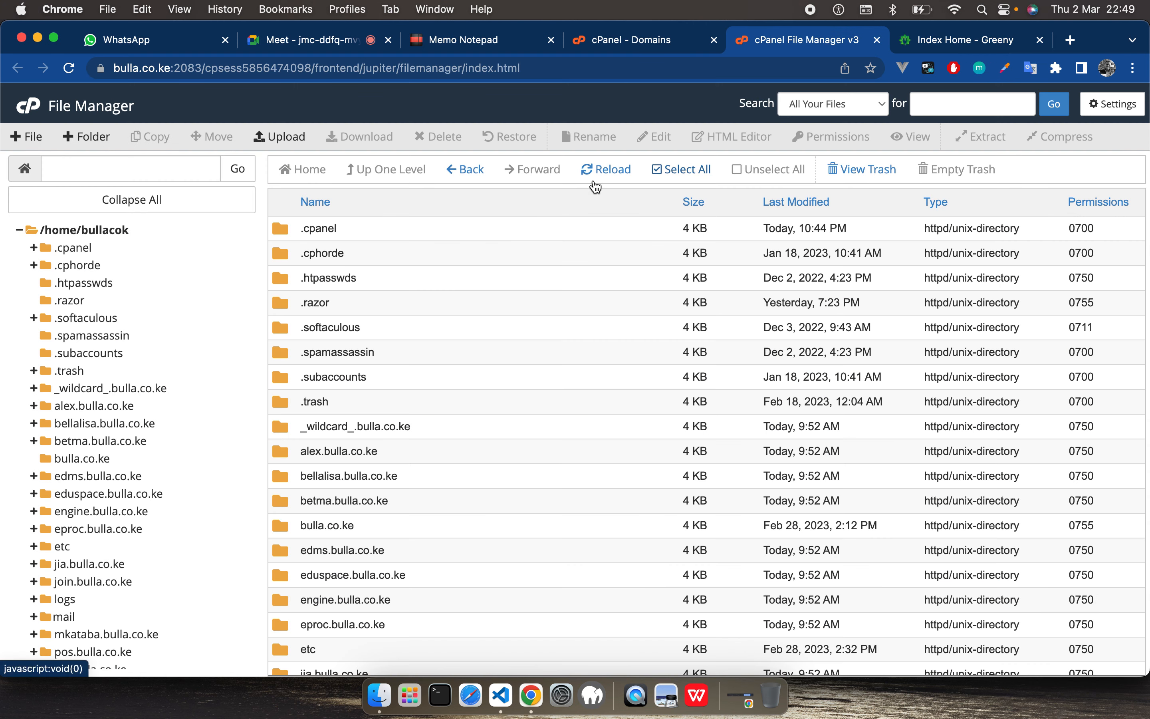
click(607, 46)
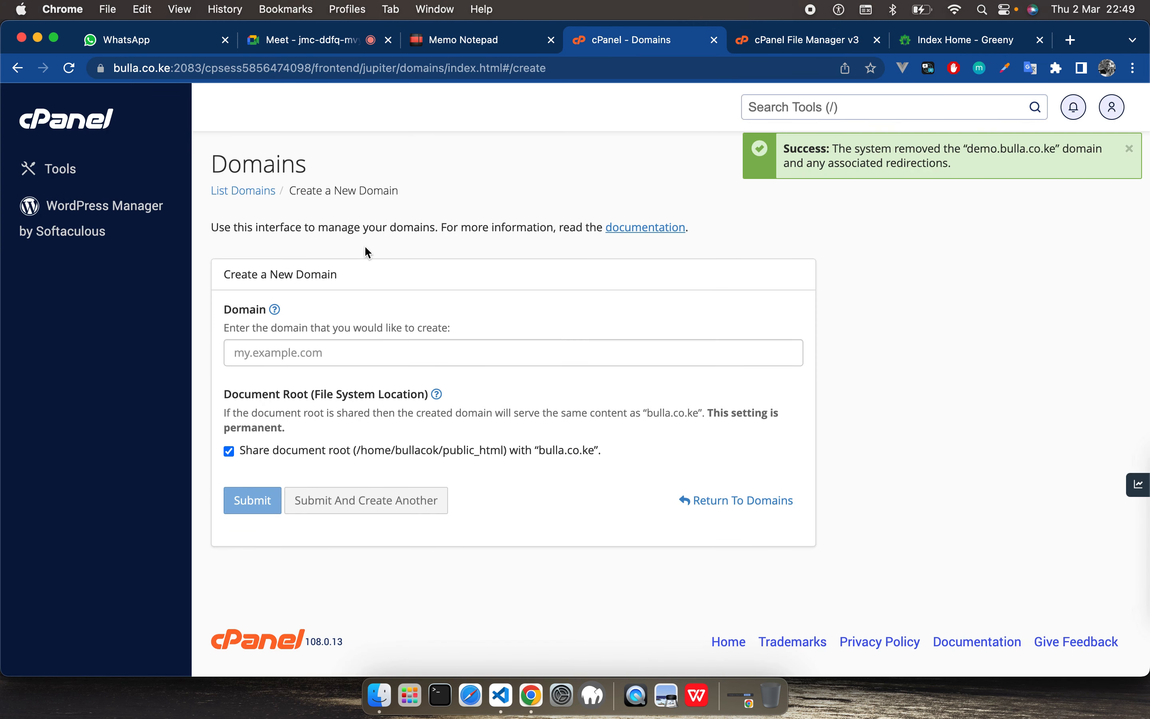
Step: Return to the domain list, examine the wildcard *.bulla.co.ke entry and its document root, and compare it with the demo.bulla.co.ke page
click(18, 68)
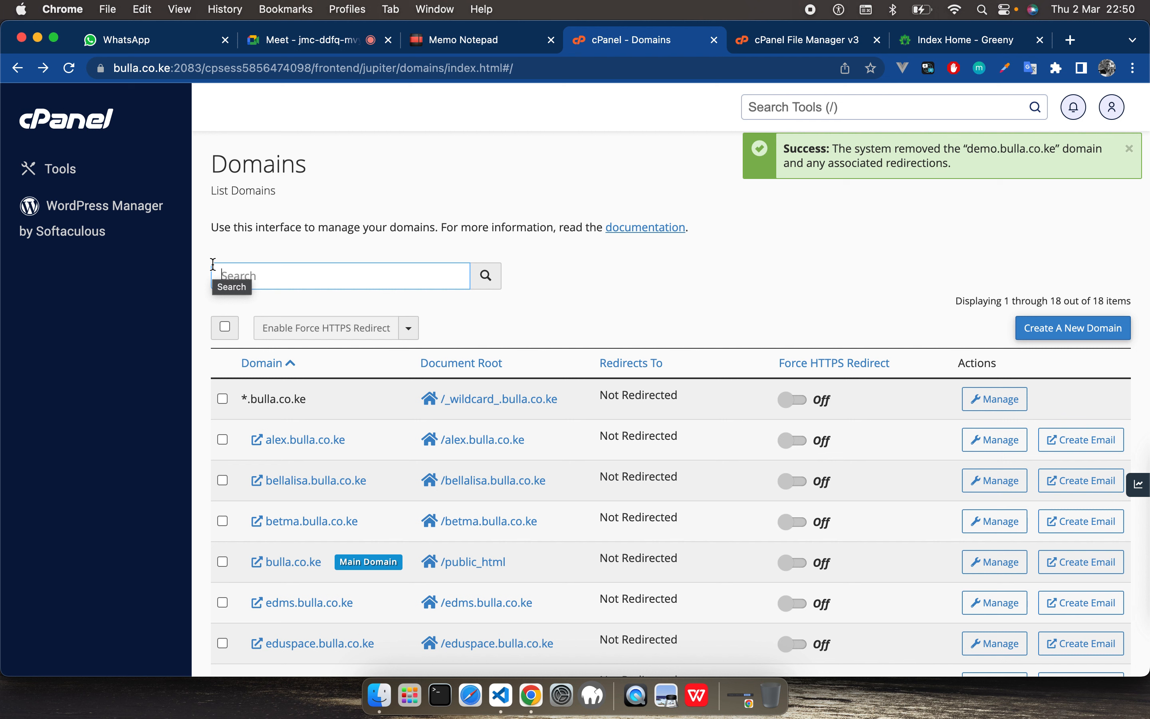
scroll(277, 504, down, 1)
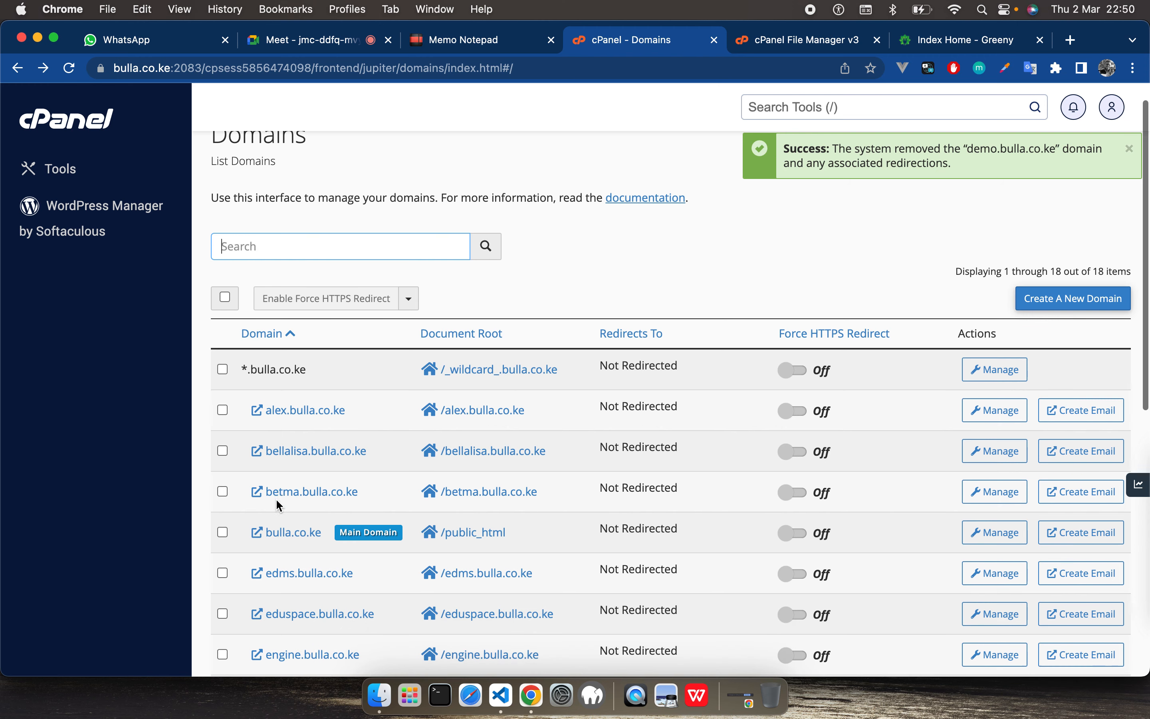
click(245, 370)
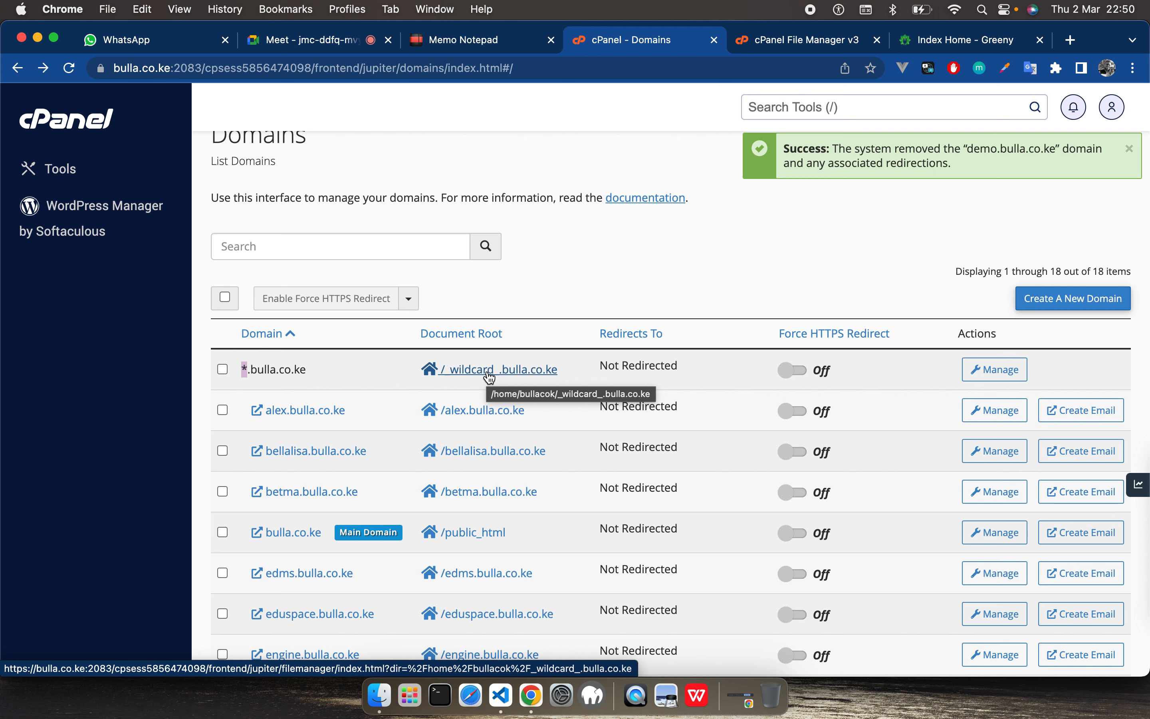
click(956, 39)
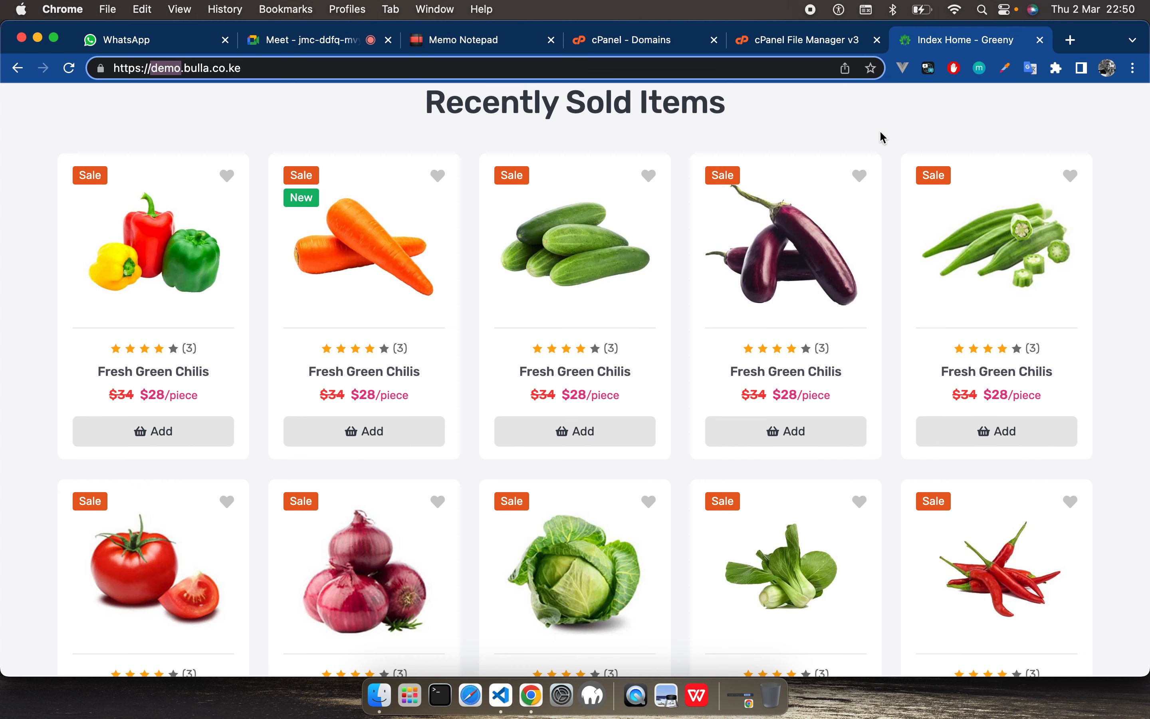
click(658, 42)
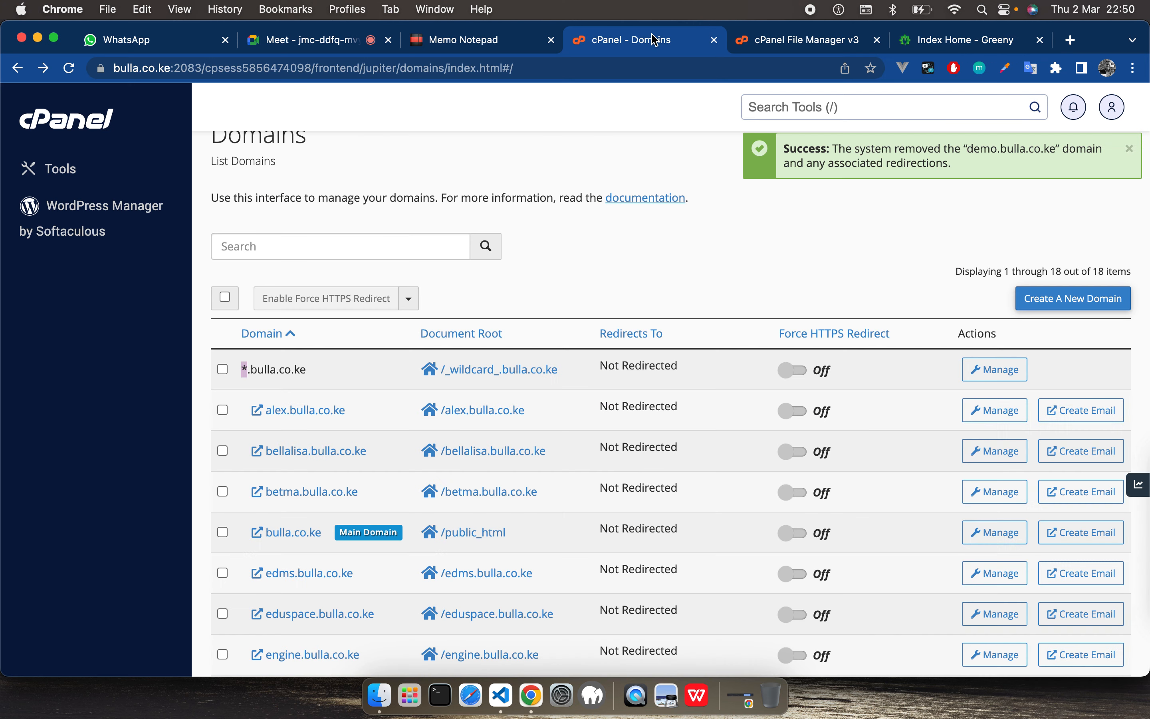
Step: Create the domain demo.bulla.co.ke with its own unshared document root, demo.bulla.co.ke
click(1067, 299)
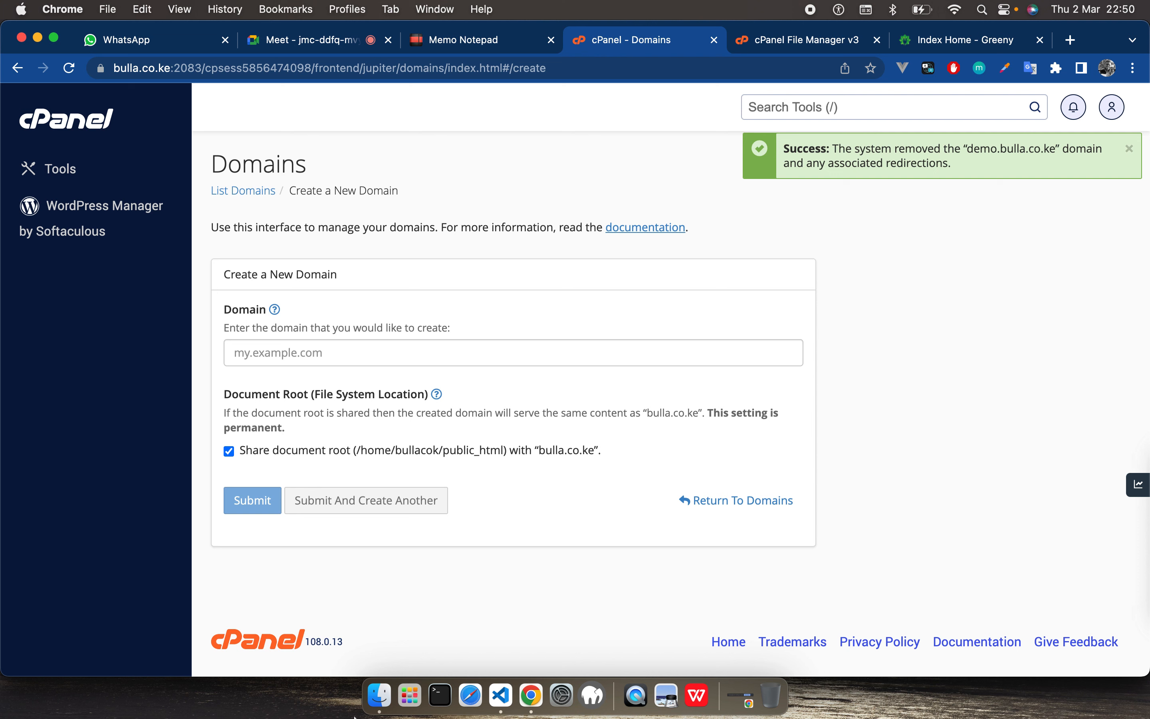
click(289, 360)
text(demo.bulla.co.ke)
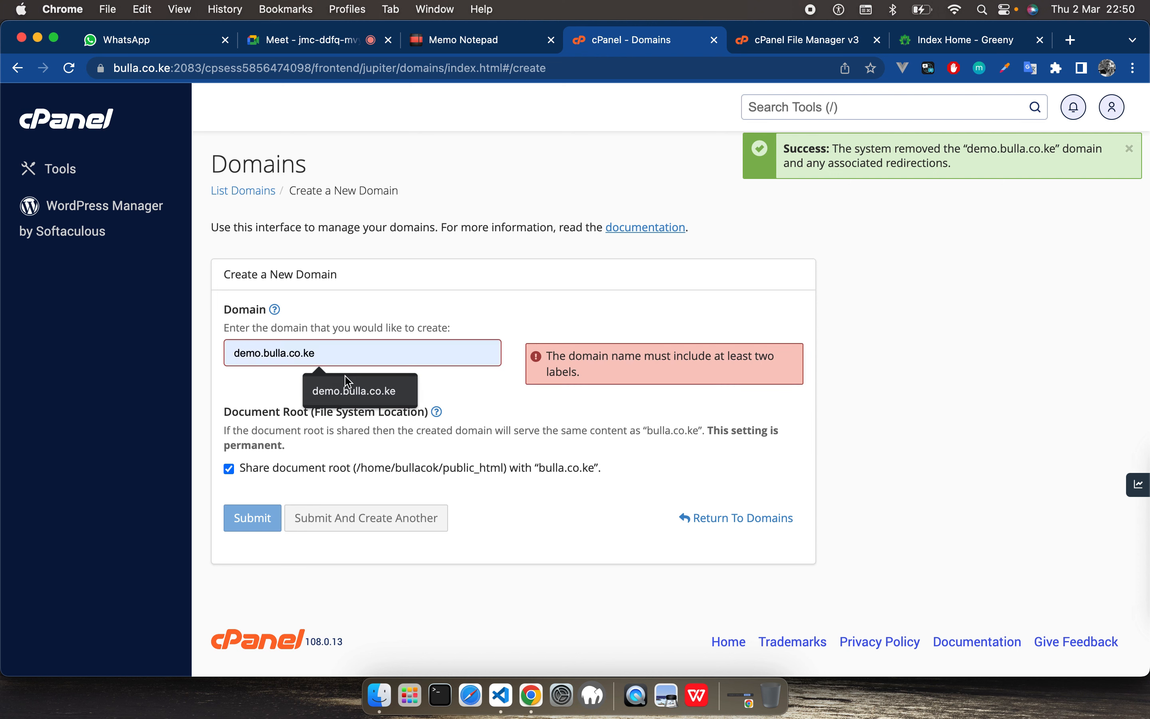
click(375, 393)
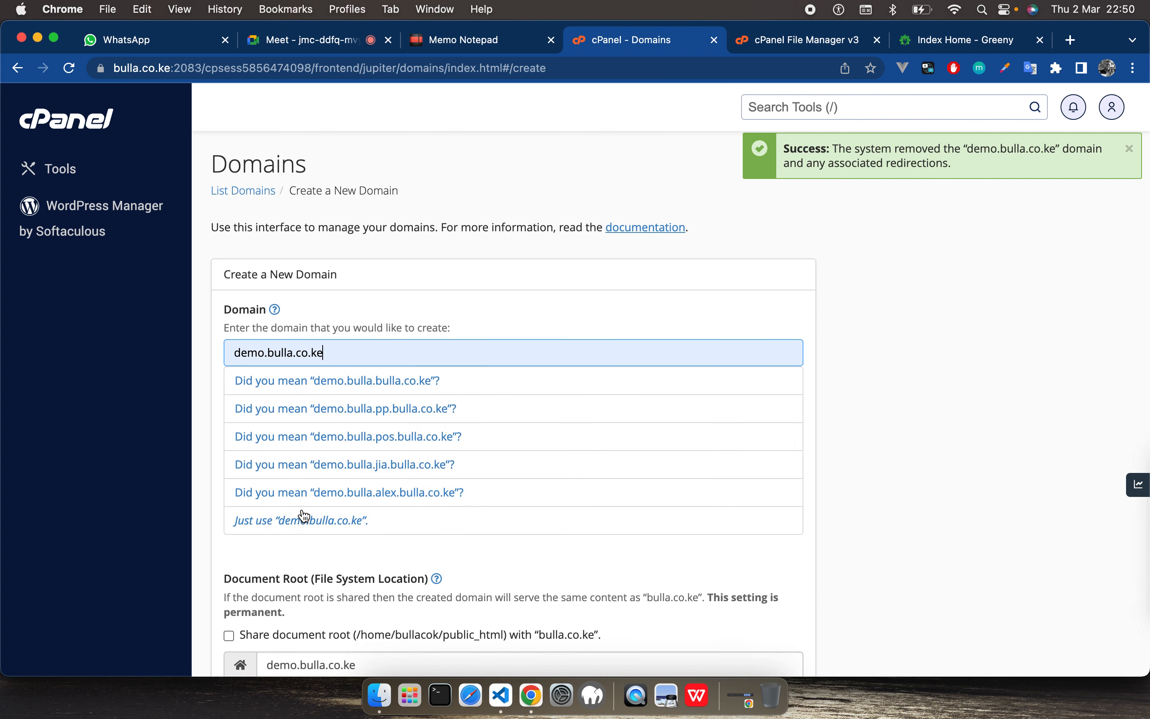
click(304, 518)
scroll(764, 514, down, 1)
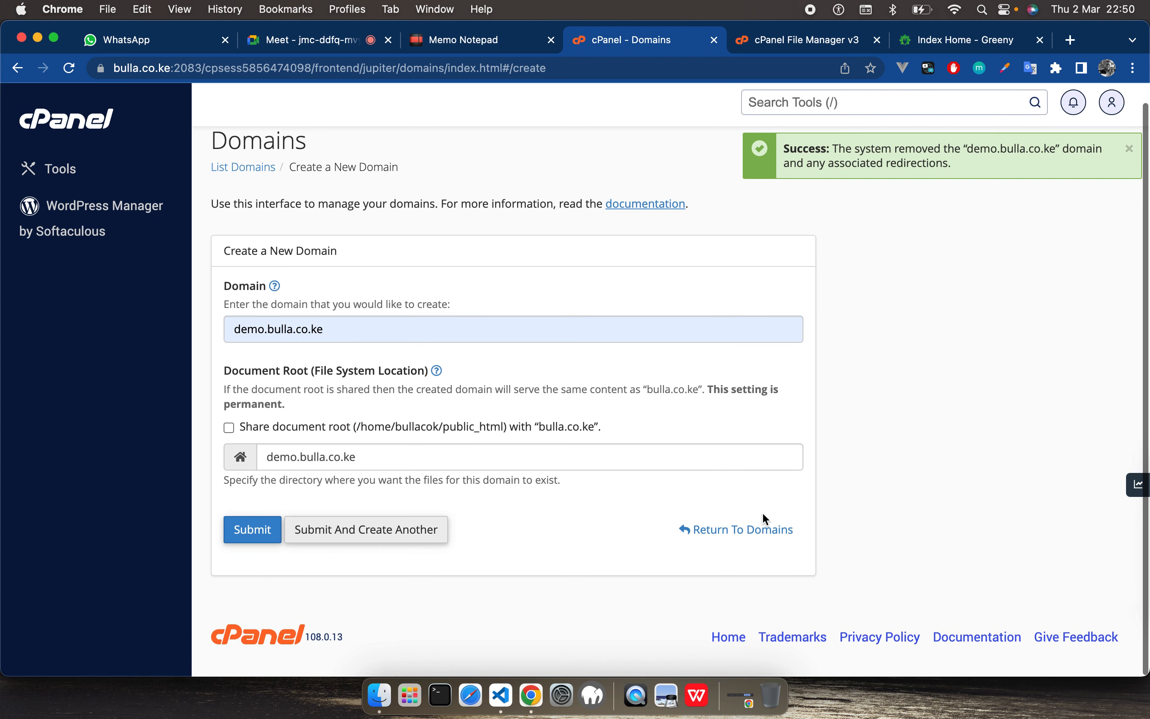
click(253, 533)
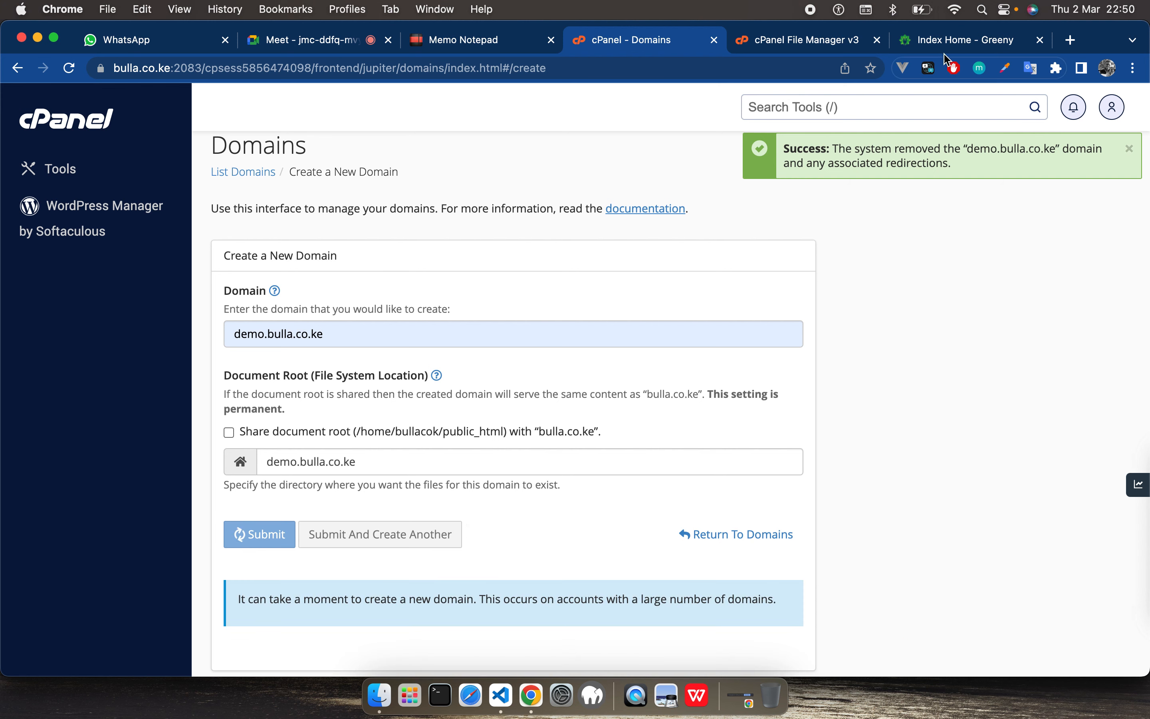
Step: Reload the demo.bulla.co.ke page and check the result of the domain creation in the cPanel domain list
click(937, 42)
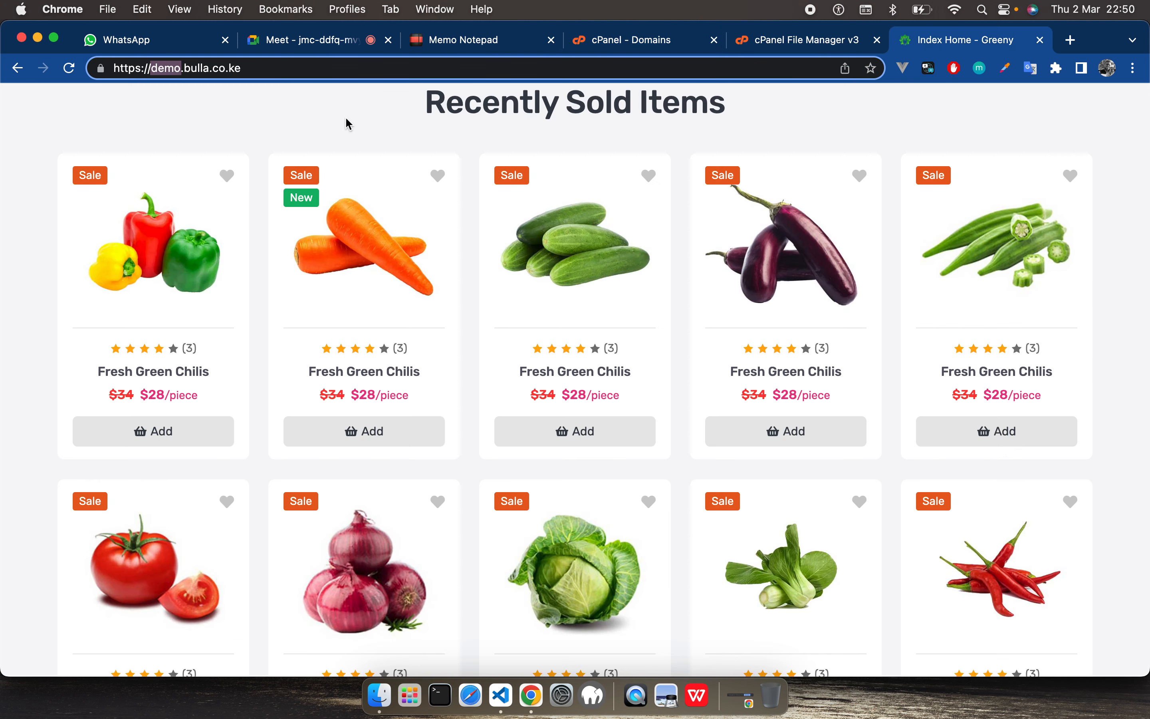
click(69, 69)
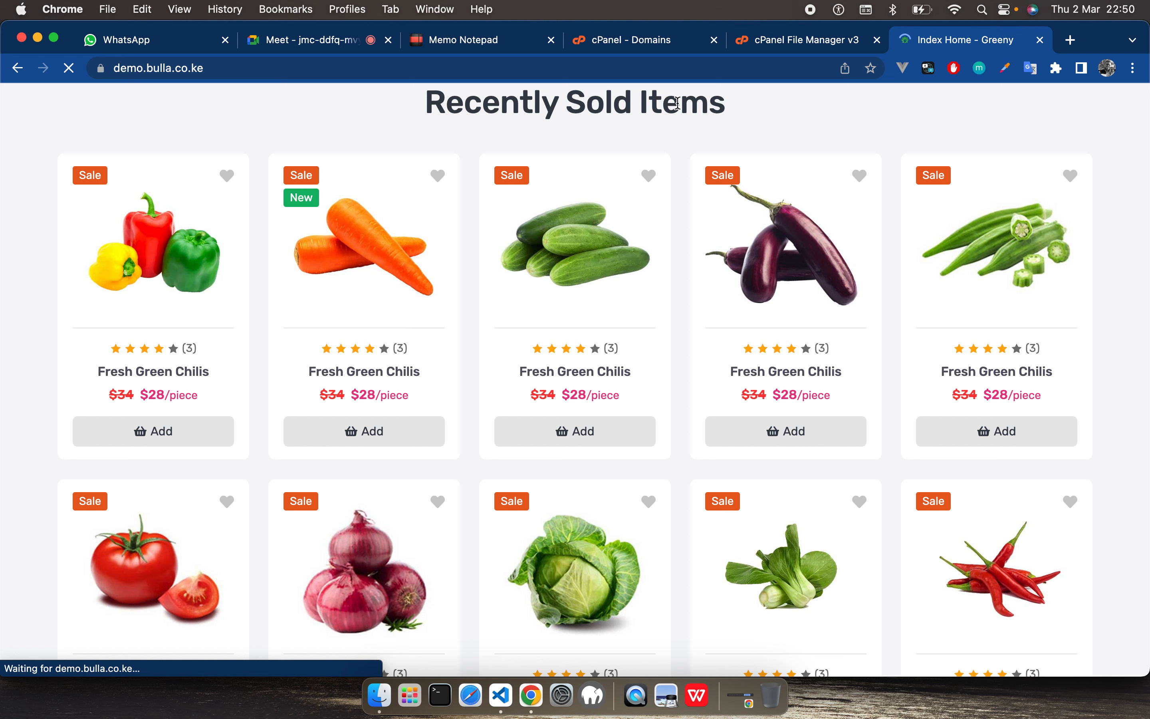
click(606, 46)
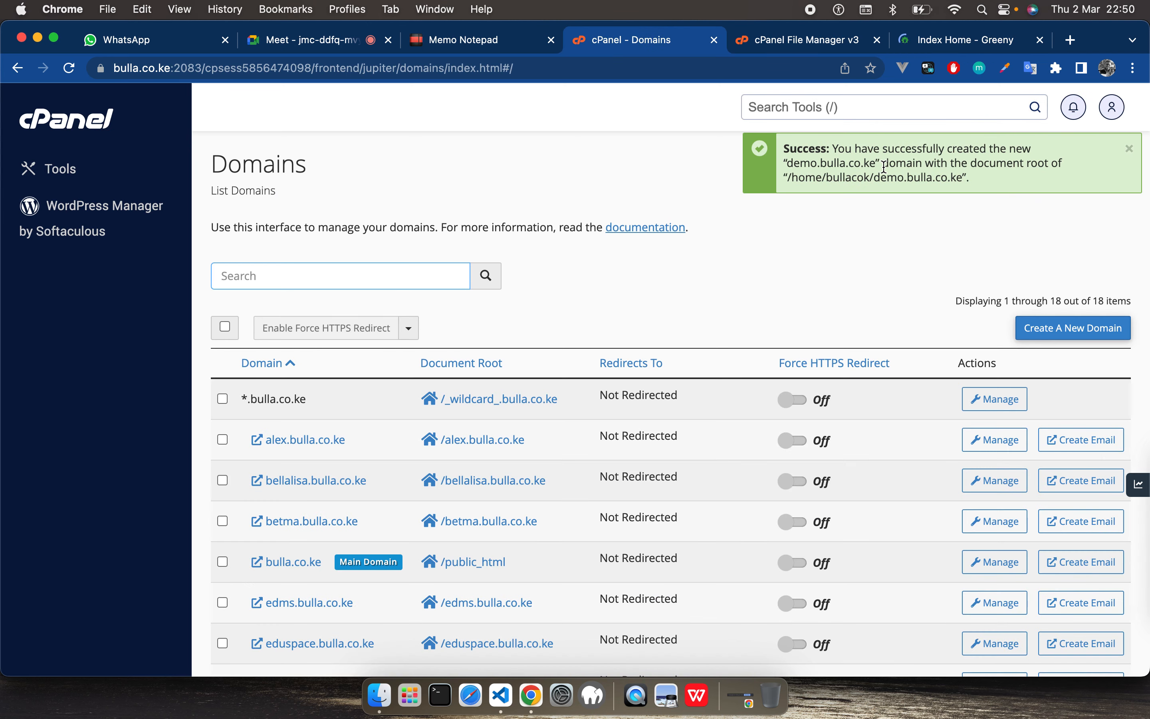
Step: Refresh the home directory listing in File Manager and open the demo.bulla.co.ke folder
click(791, 43)
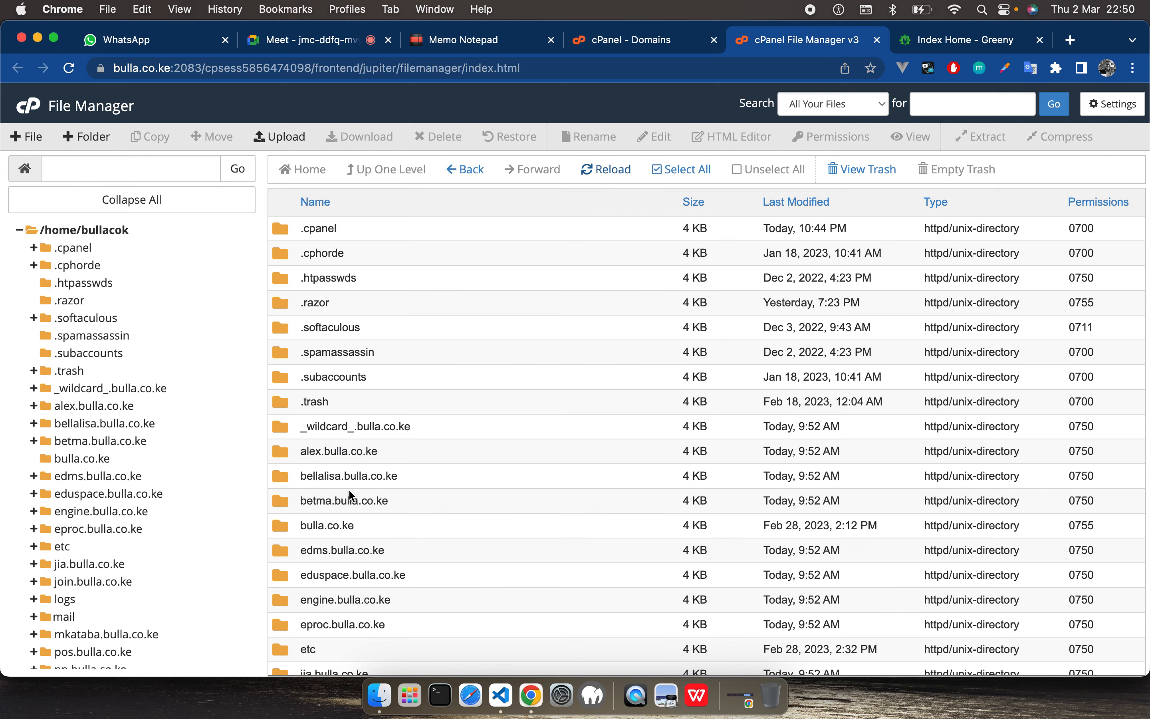
click(608, 169)
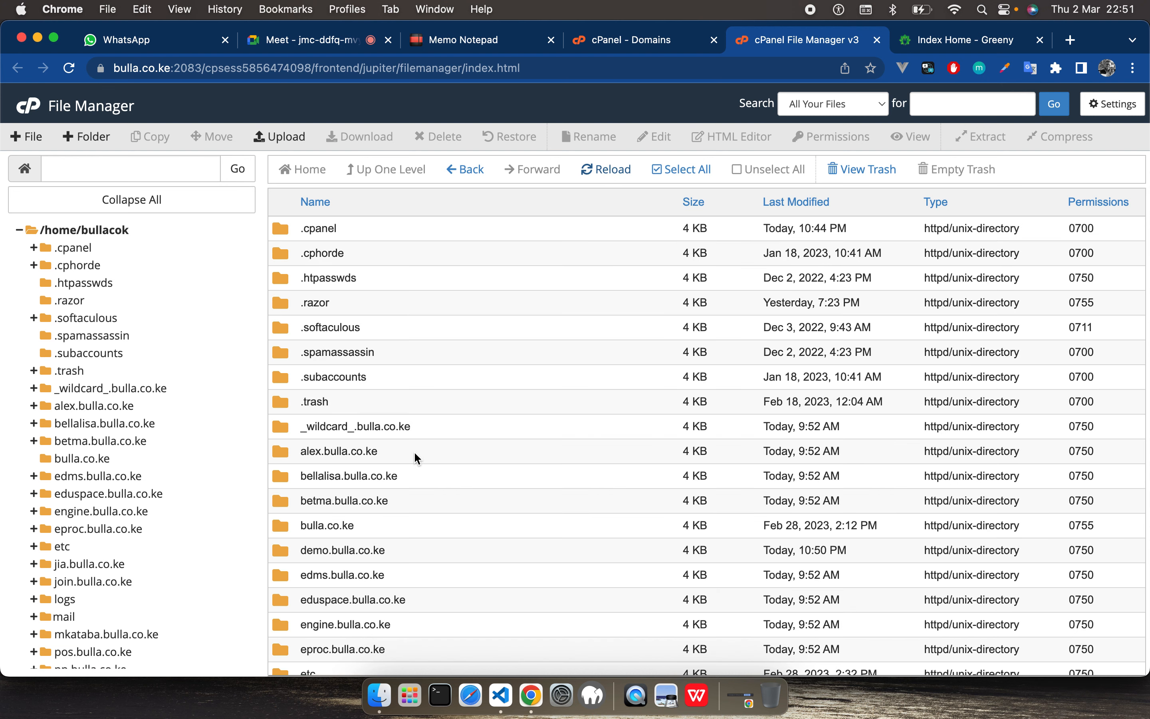
scroll(414, 451, down, 1)
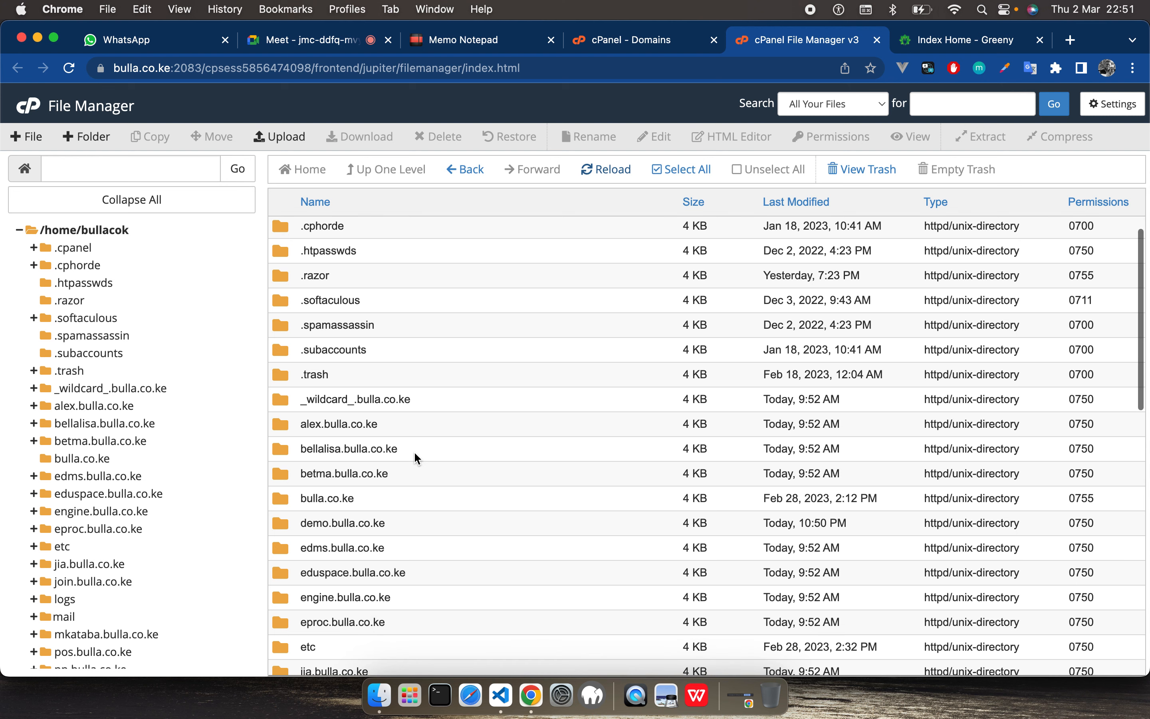
double_click(283, 524)
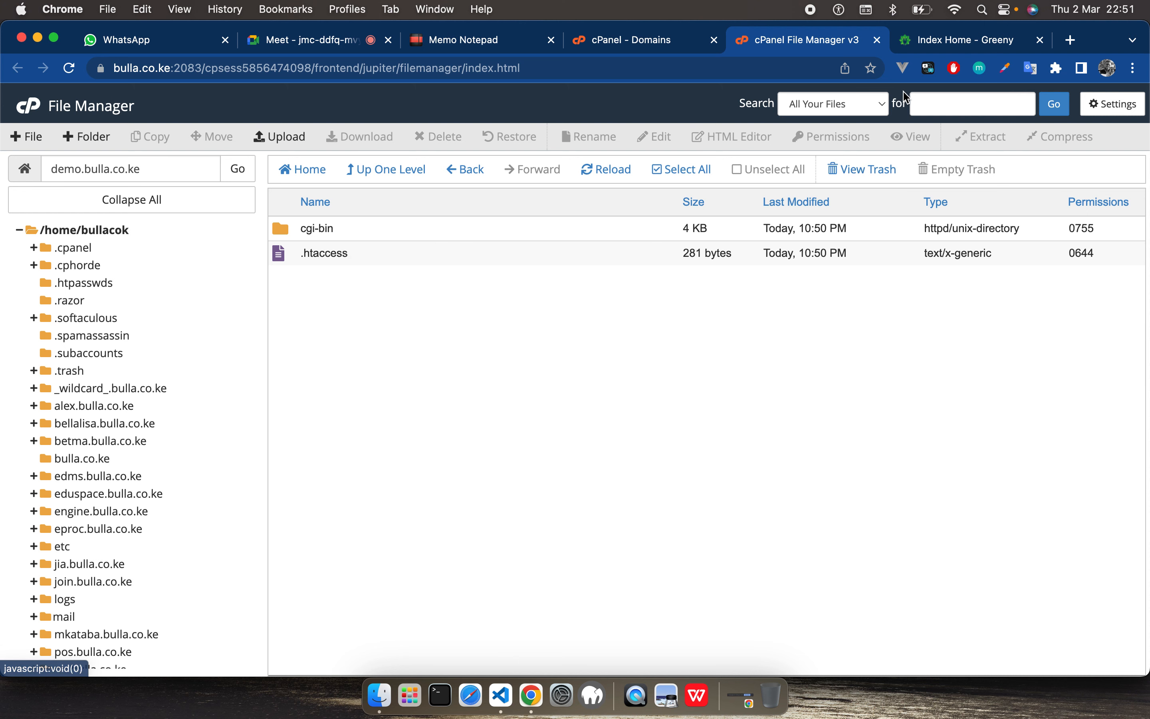
Step: Check the demo.bulla.co.ke site, reopen it in a fresh browser tab, and close that tab
click(977, 40)
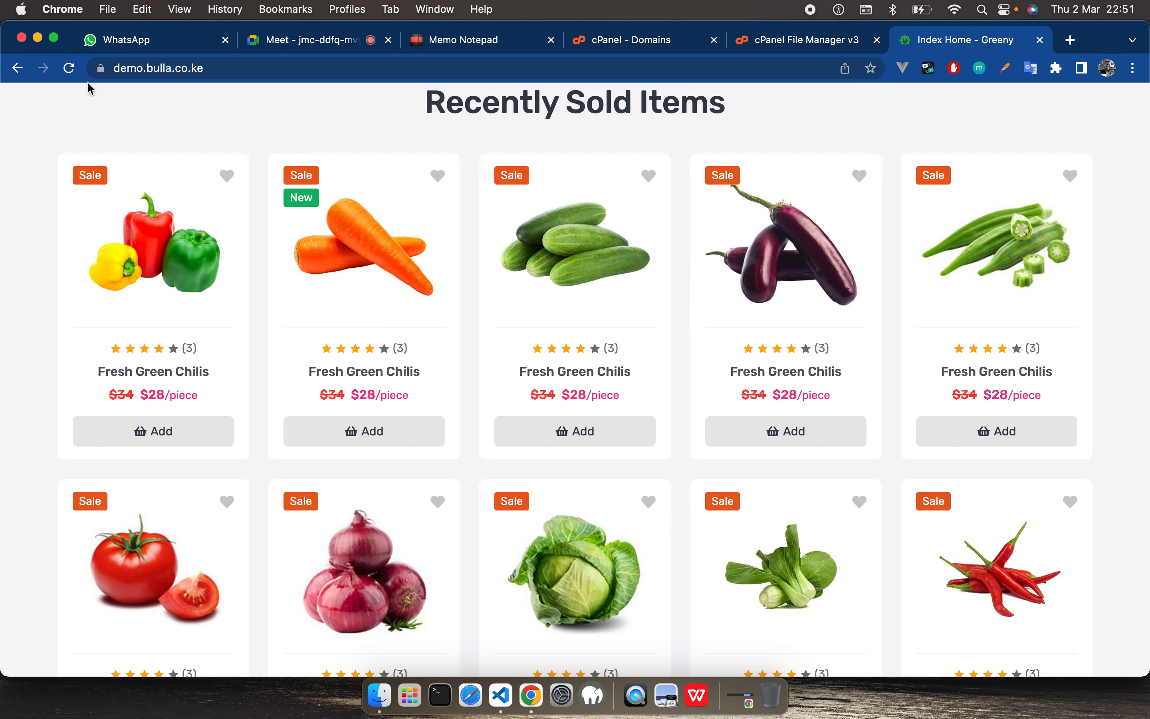
click(235, 71)
key(super+c)
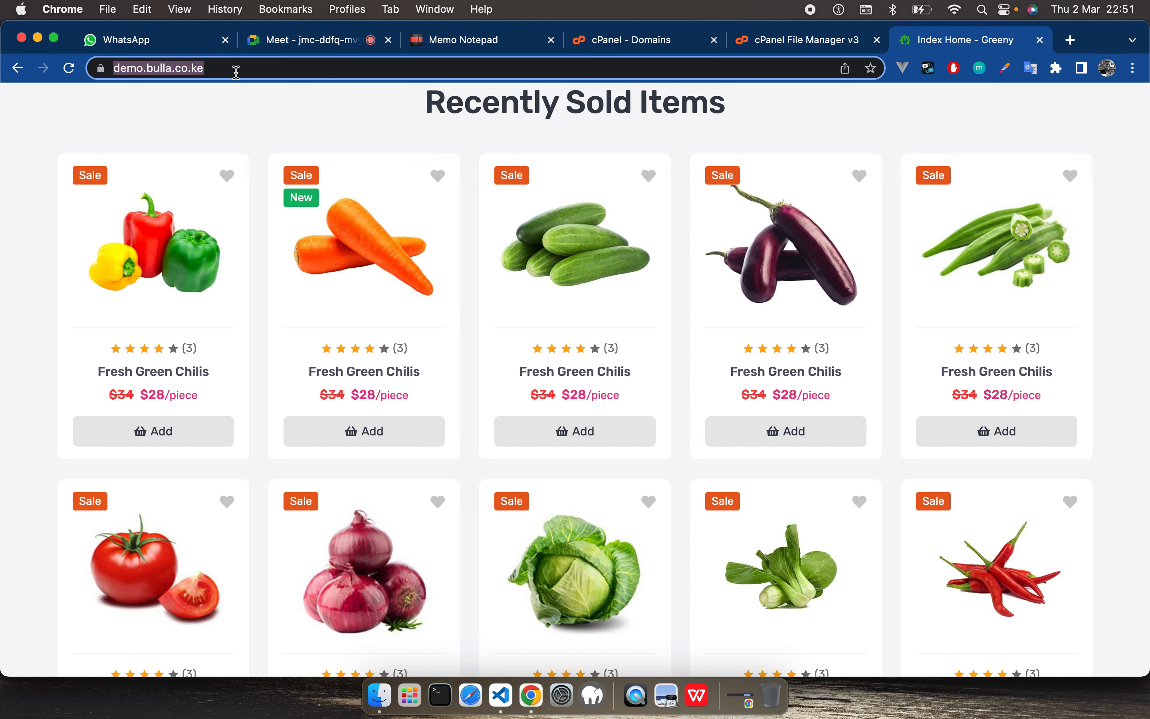
key(BackSpace)
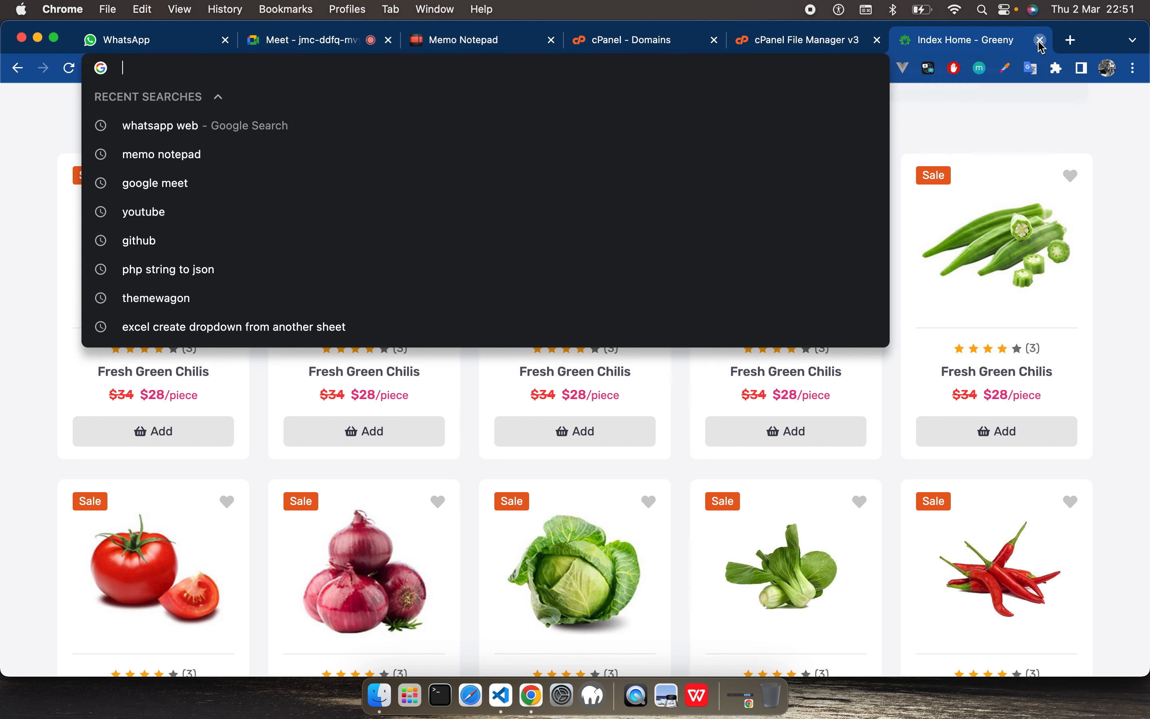
click(1040, 40)
click(1048, 42)
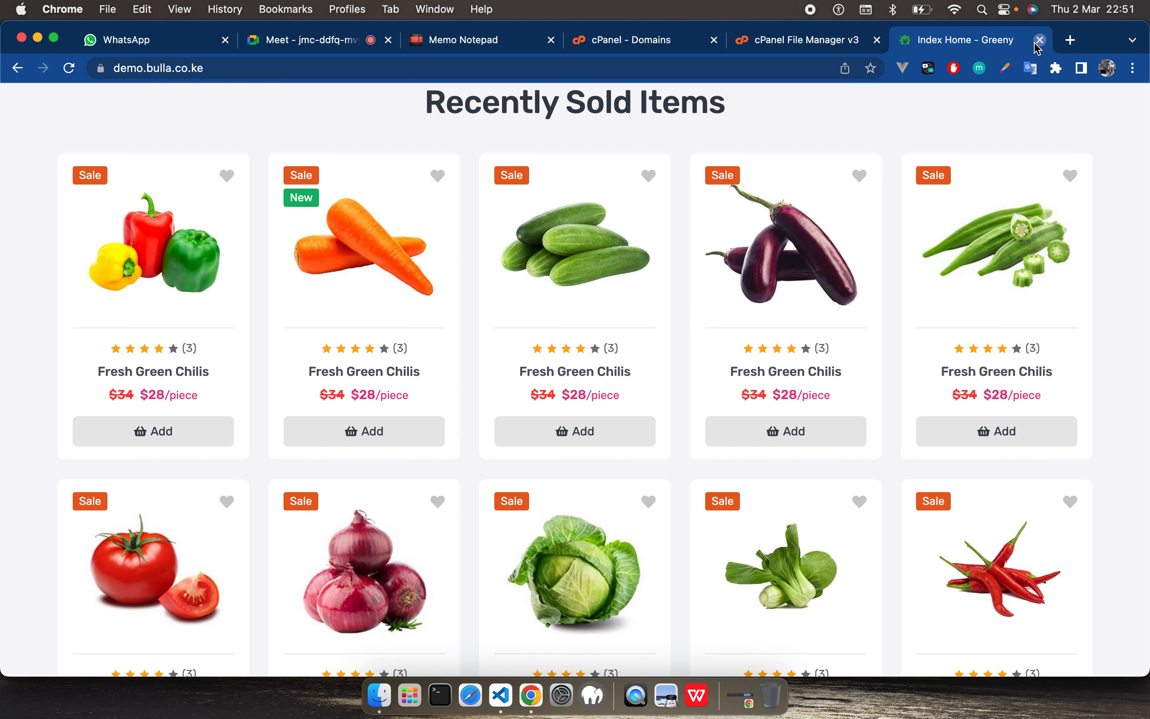
click(1040, 40)
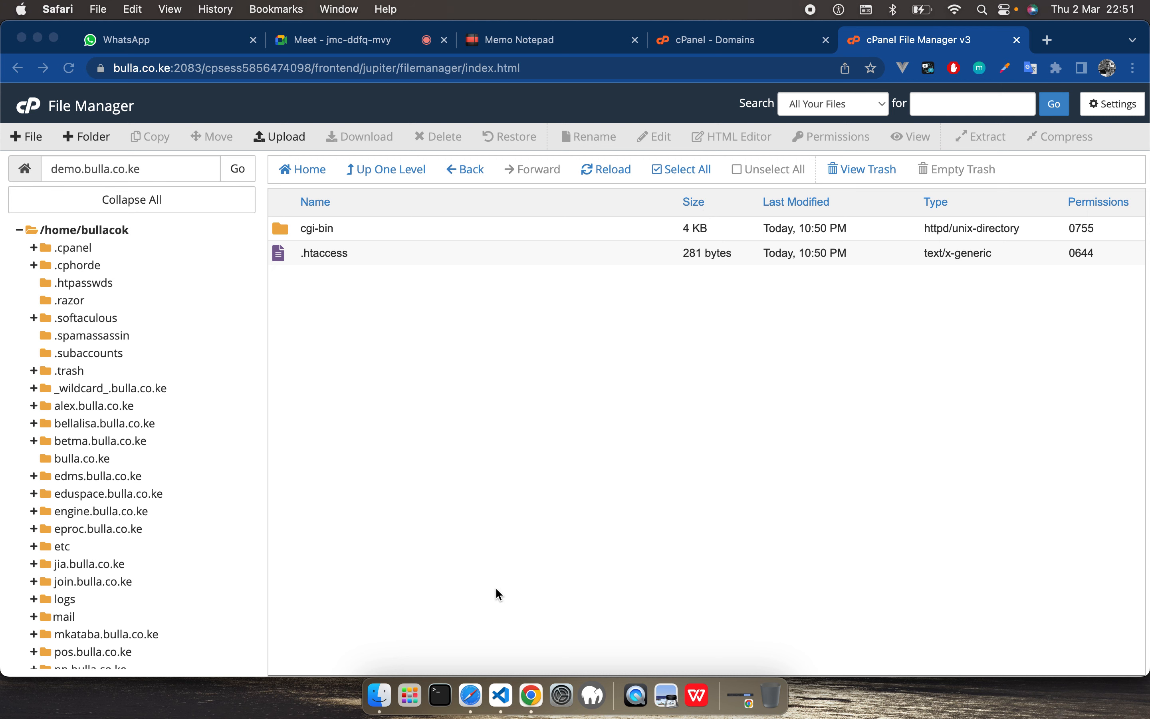
click(470, 695)
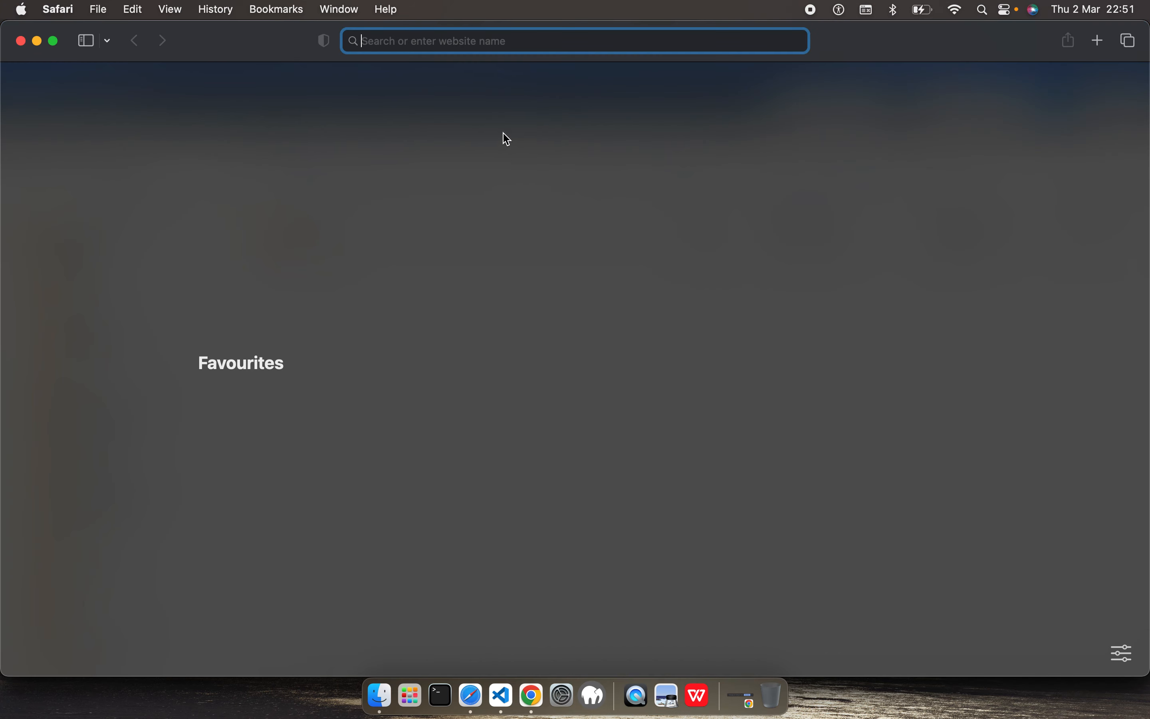
key(super+v)
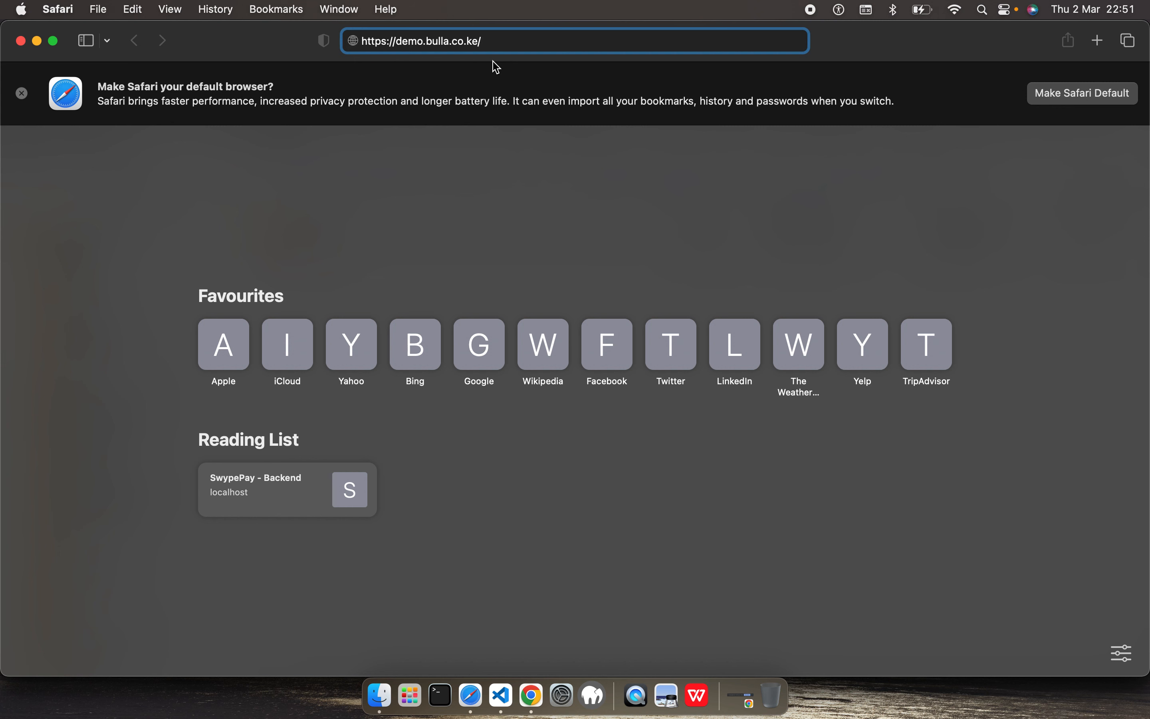
key(Return)
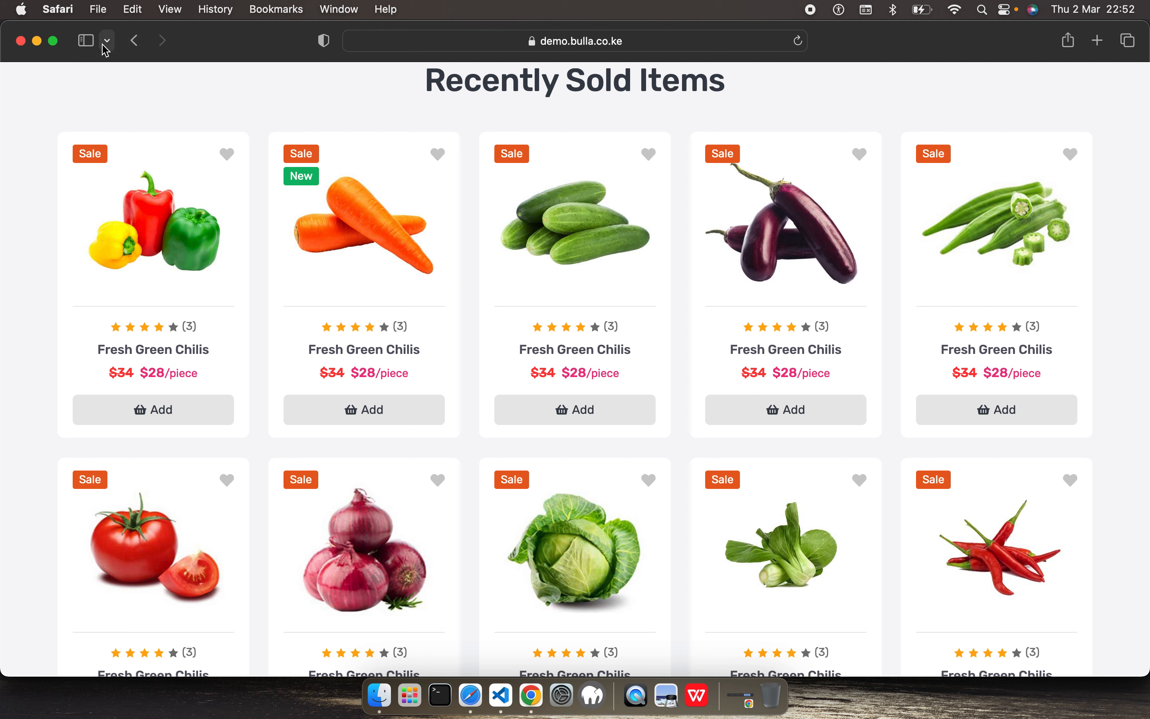
click(21, 41)
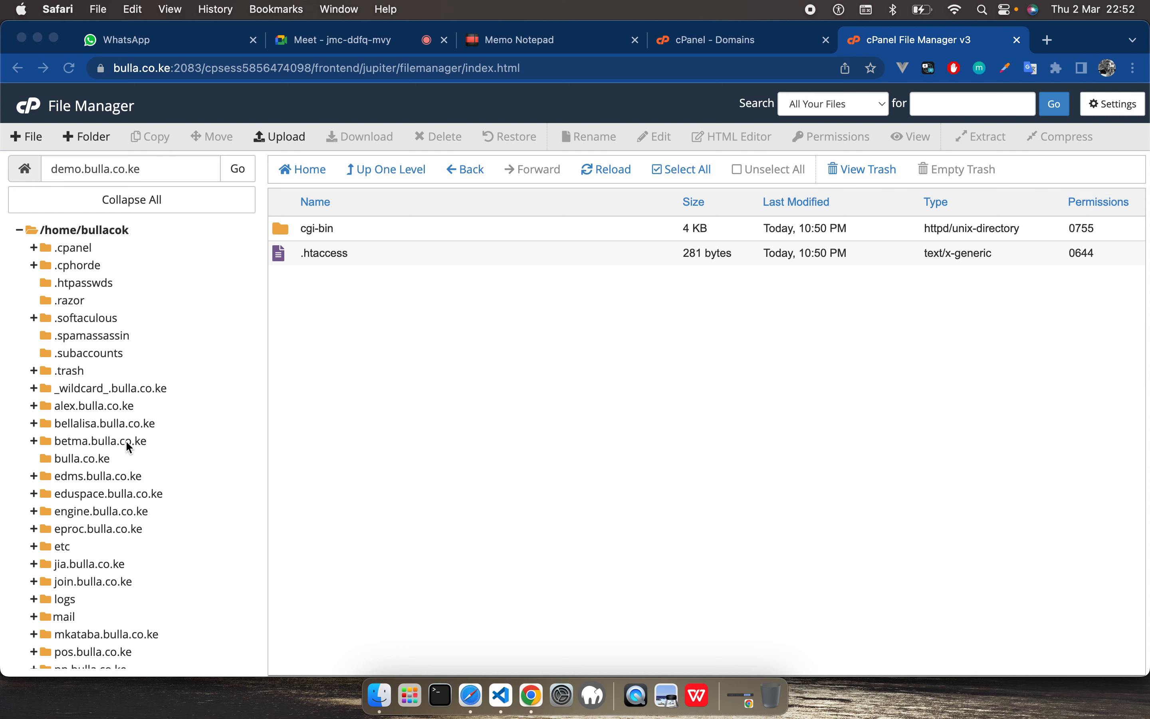
Step: Switch back to Chrome and load demo.bulla.co.ke in a new tab
click(1048, 42)
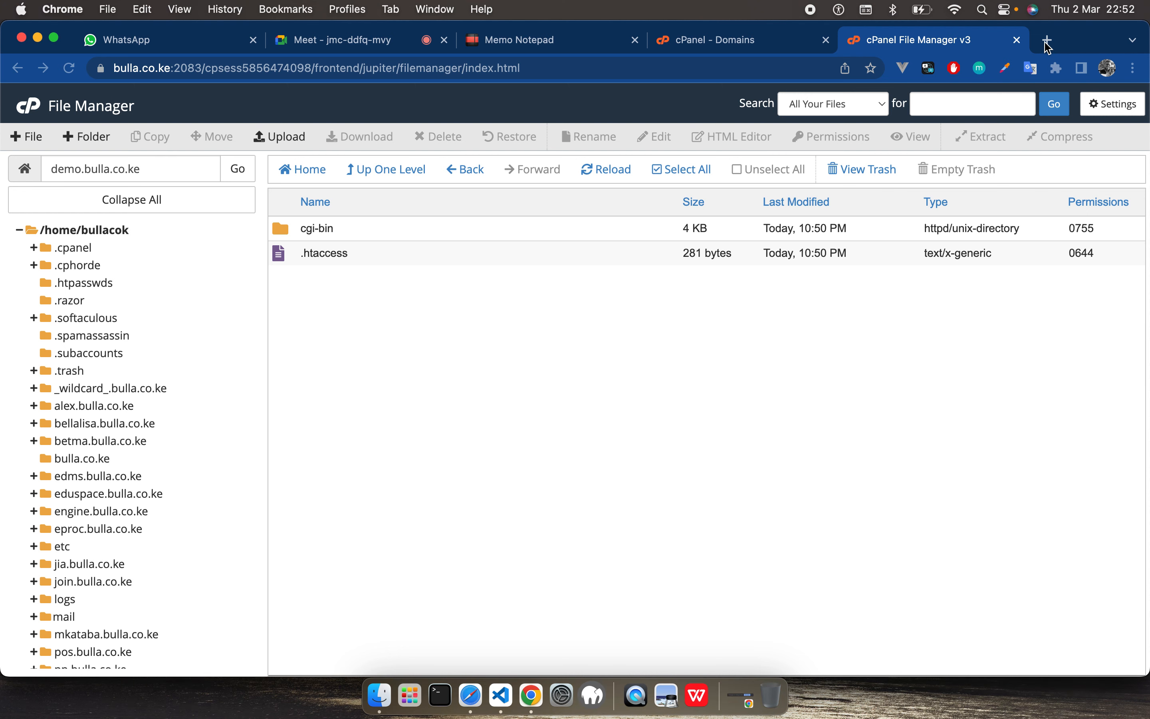
text(demo)
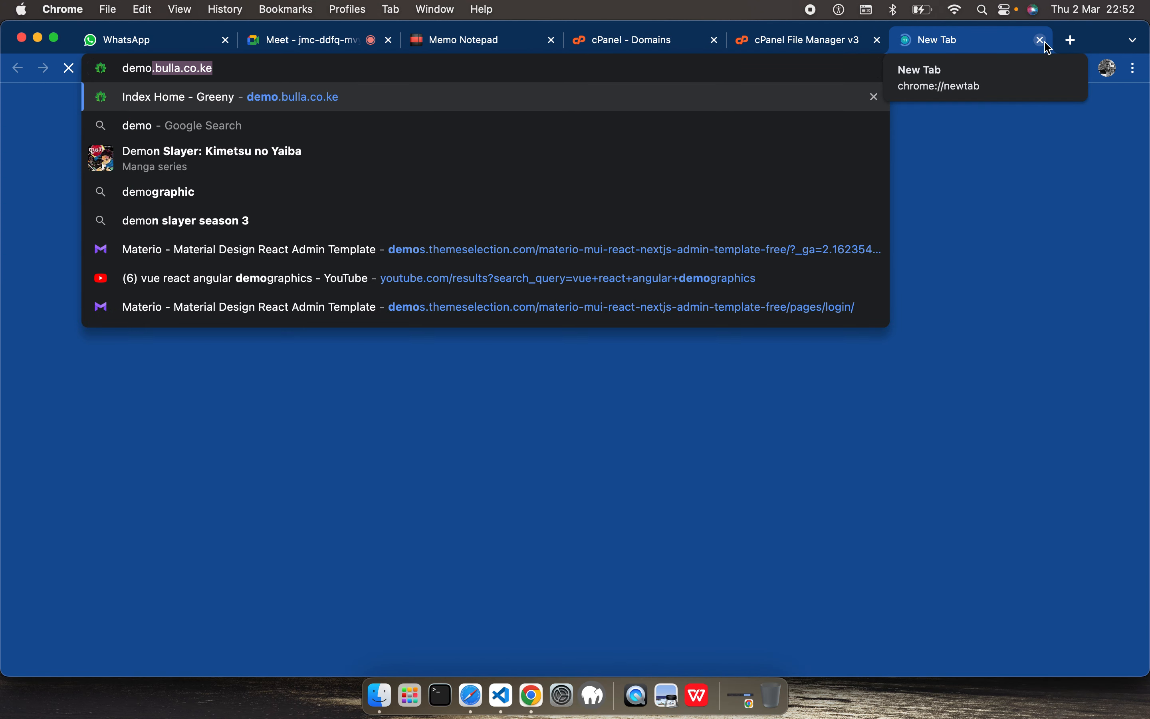
text(.bulla)
key(Right)
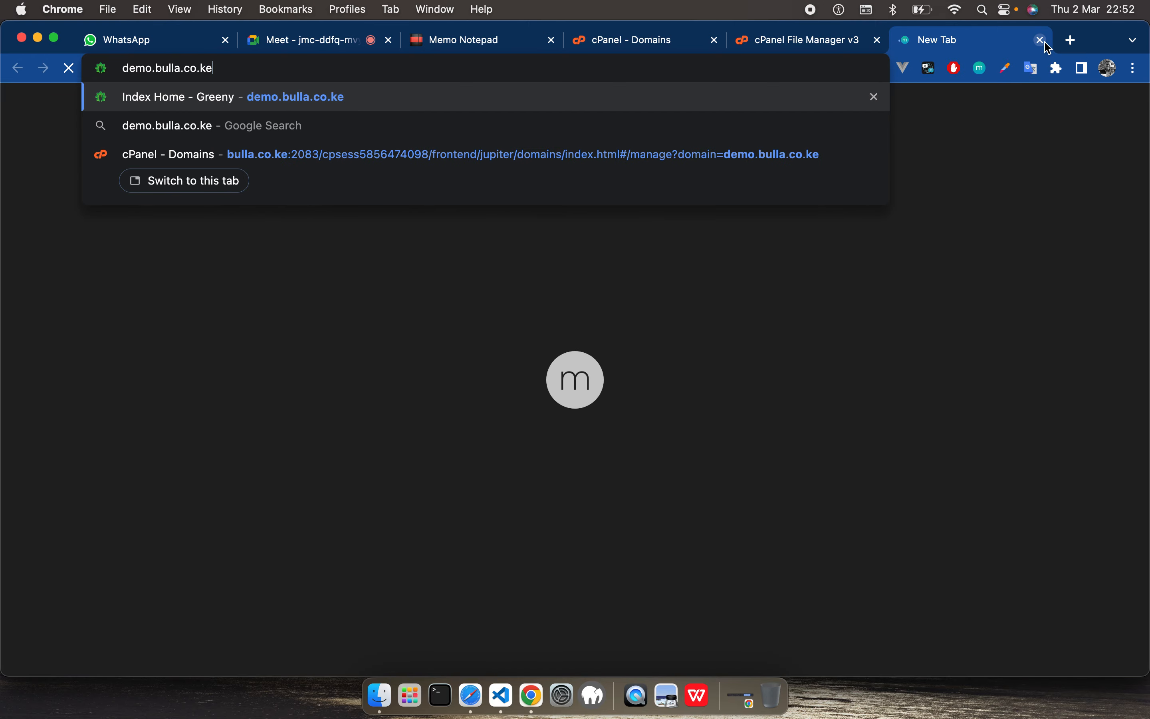
key(Return)
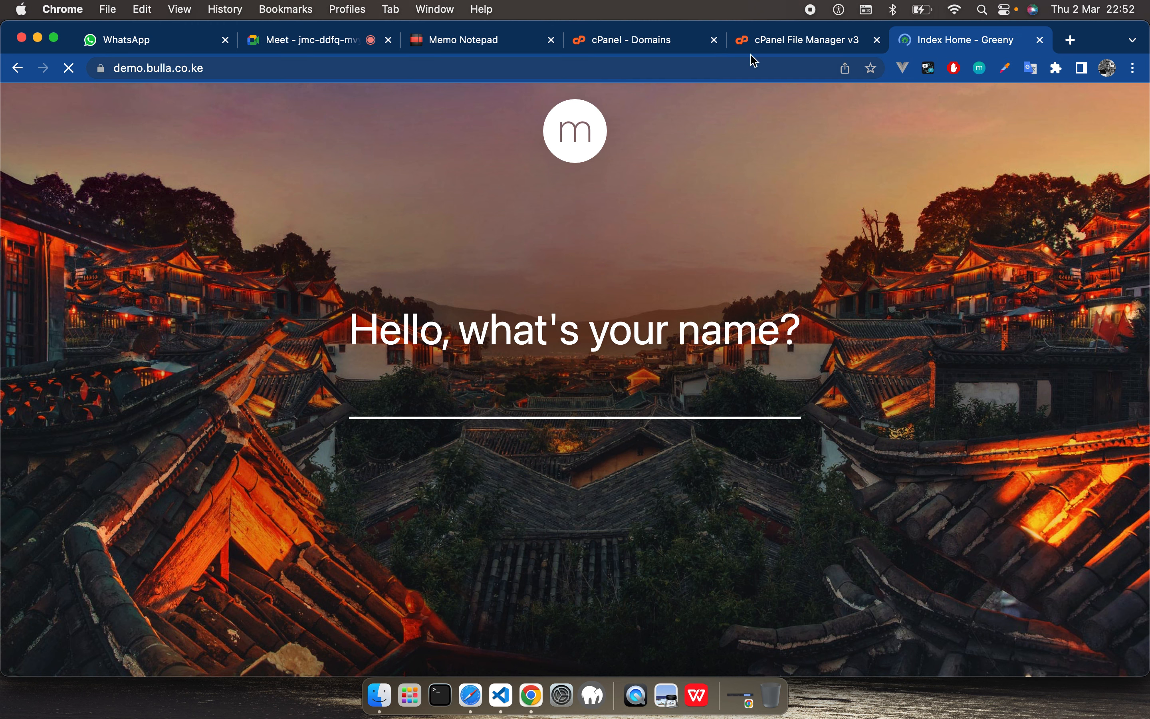
Step: Refresh the /home/bullacok folder tree in File Manager and examine the contents of the demo.bulla.co.ke folder
click(776, 44)
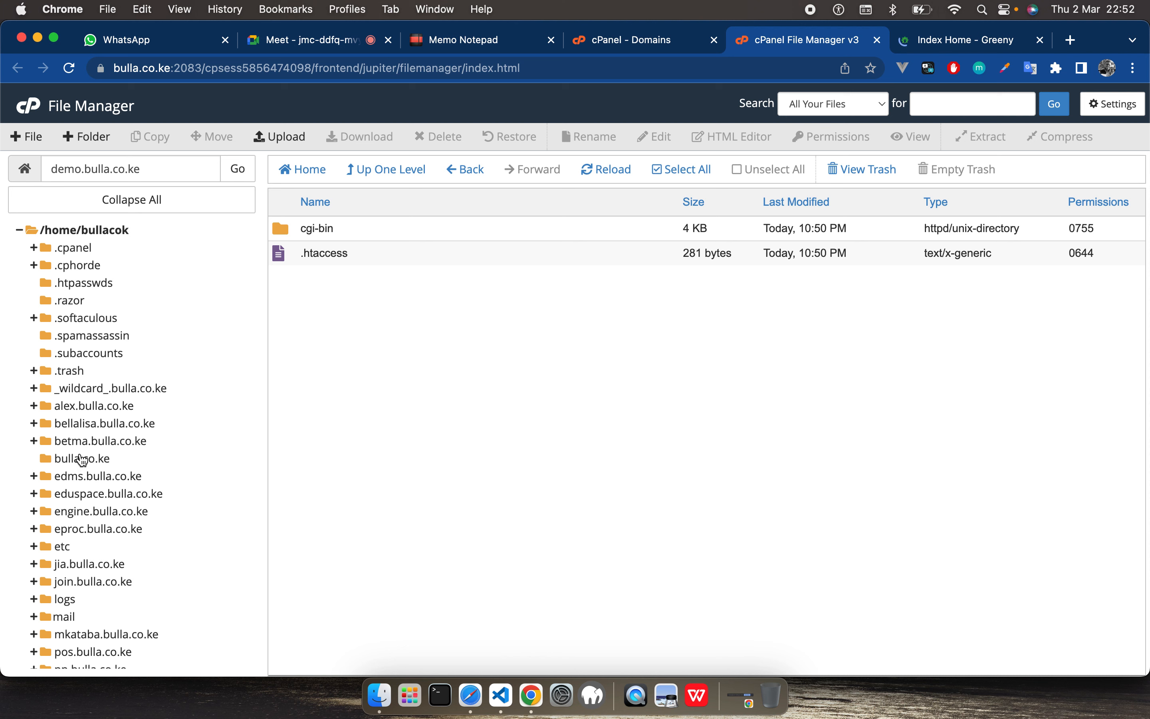
scroll(93, 545, down, 1)
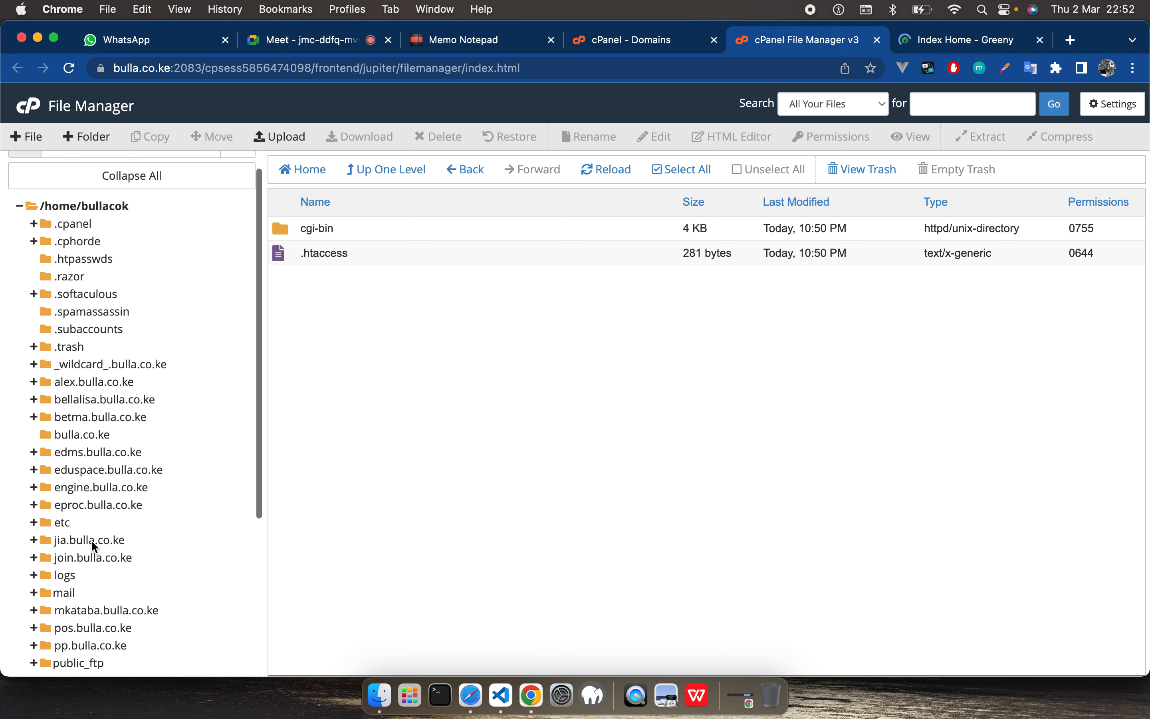
scroll(102, 443, up, 1)
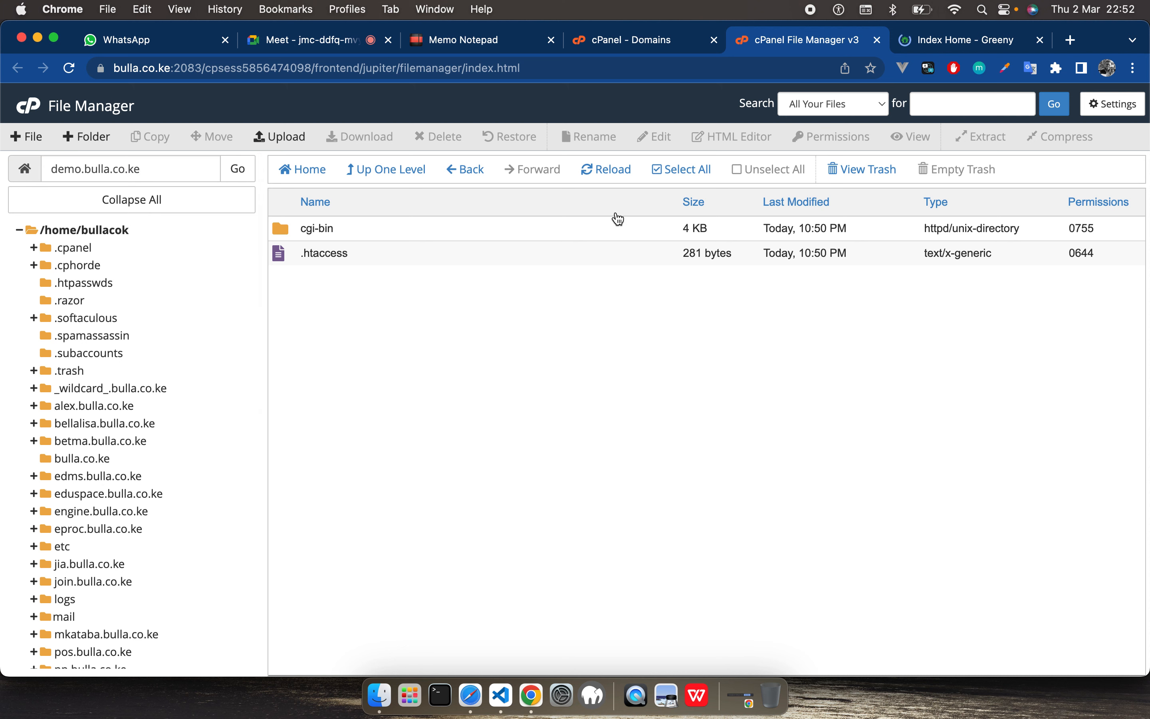
click(102, 232)
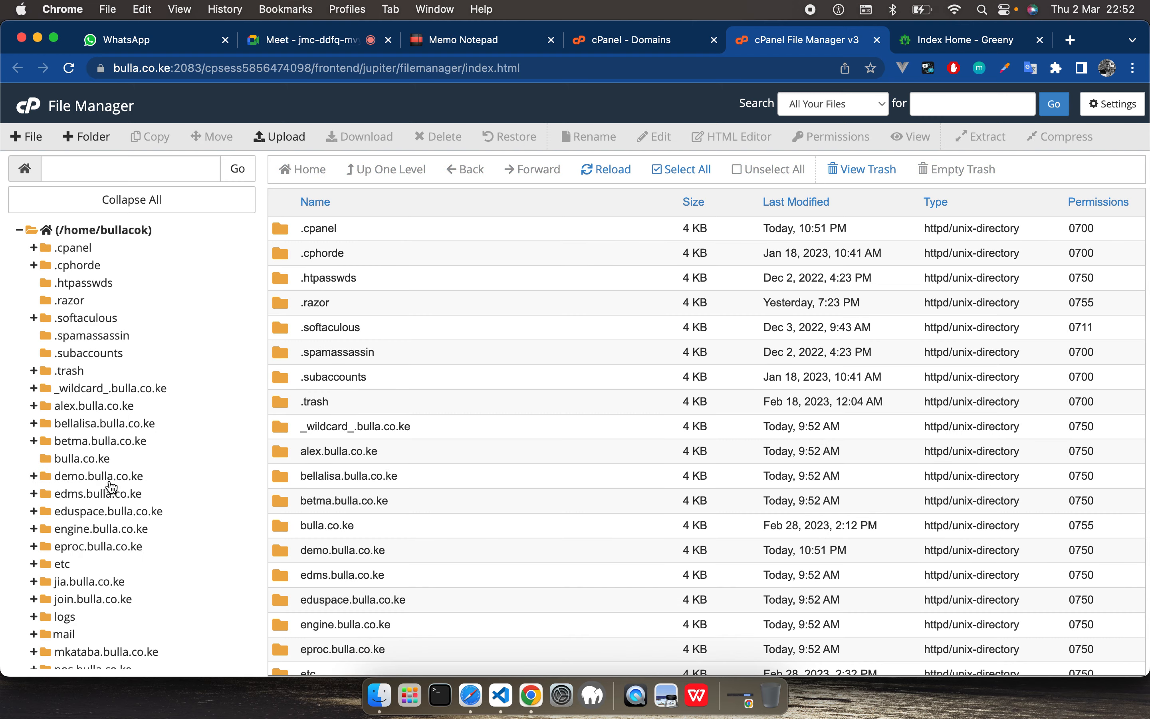
click(91, 476)
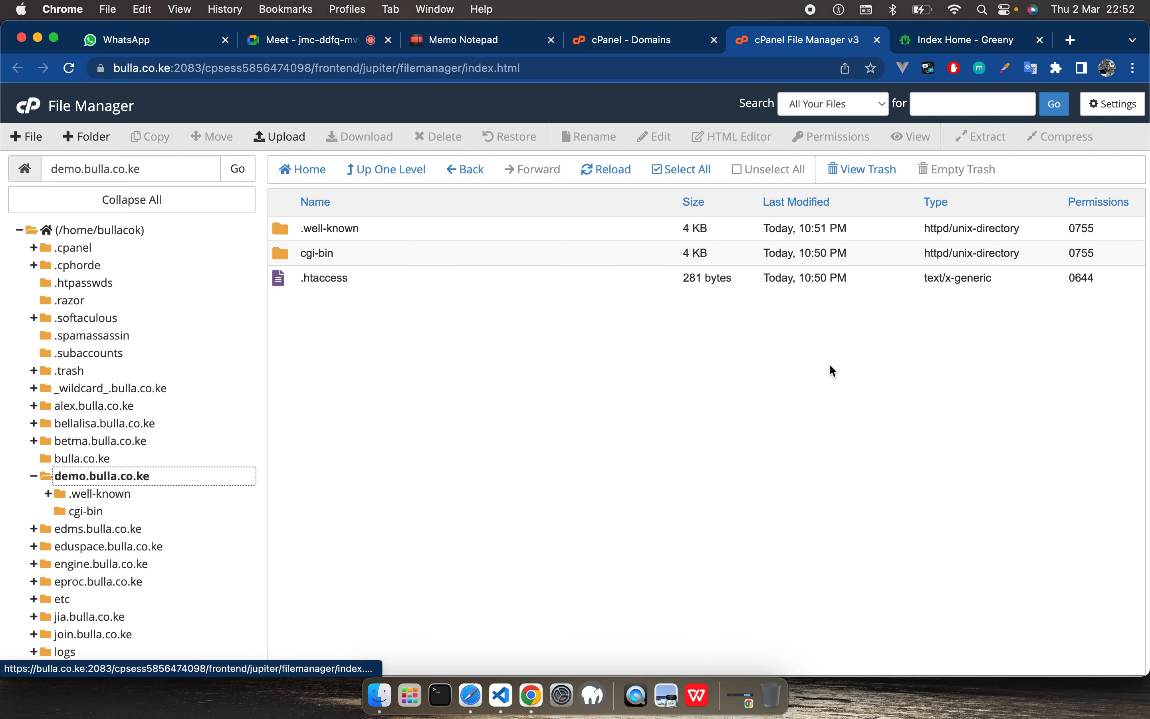
Step: Create a new file named index.html in the demo.bulla.co.ke folder
right_click(405, 367)
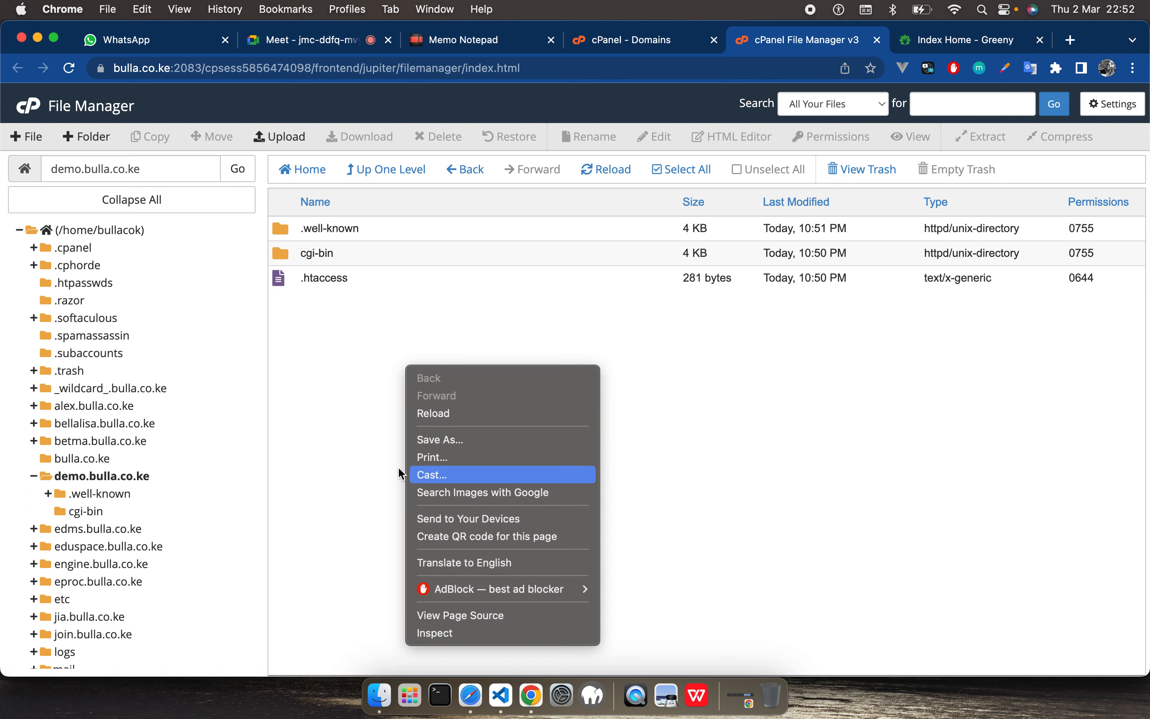
click(340, 379)
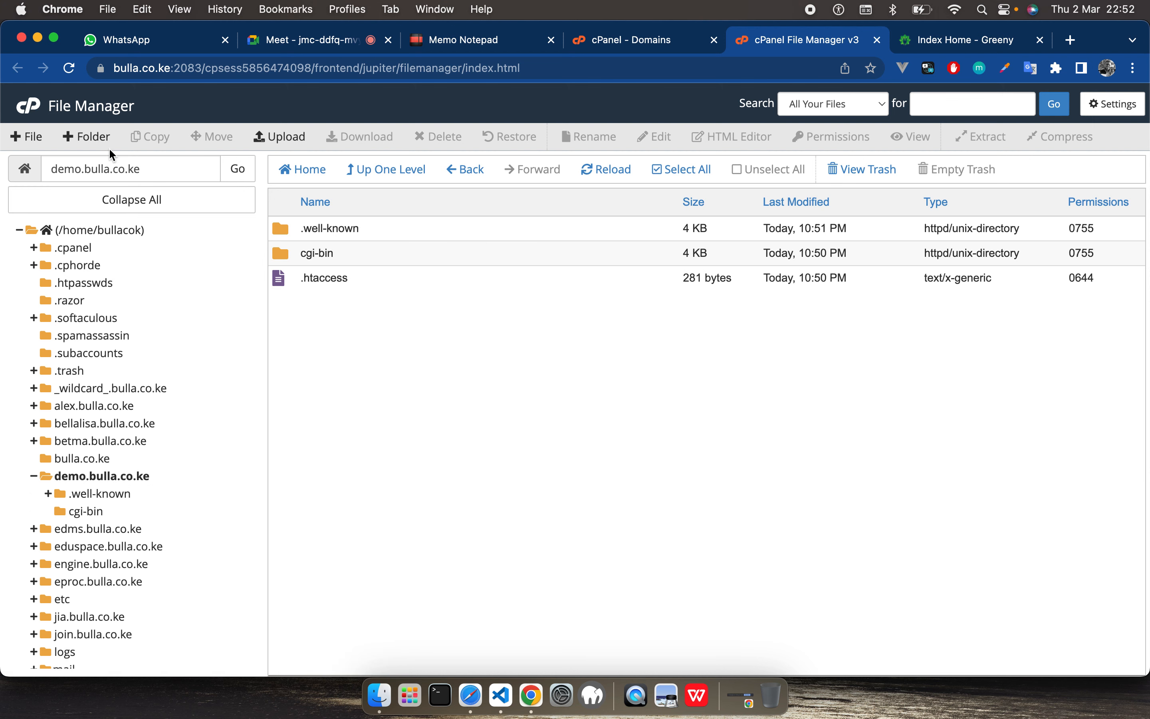
click(26, 137)
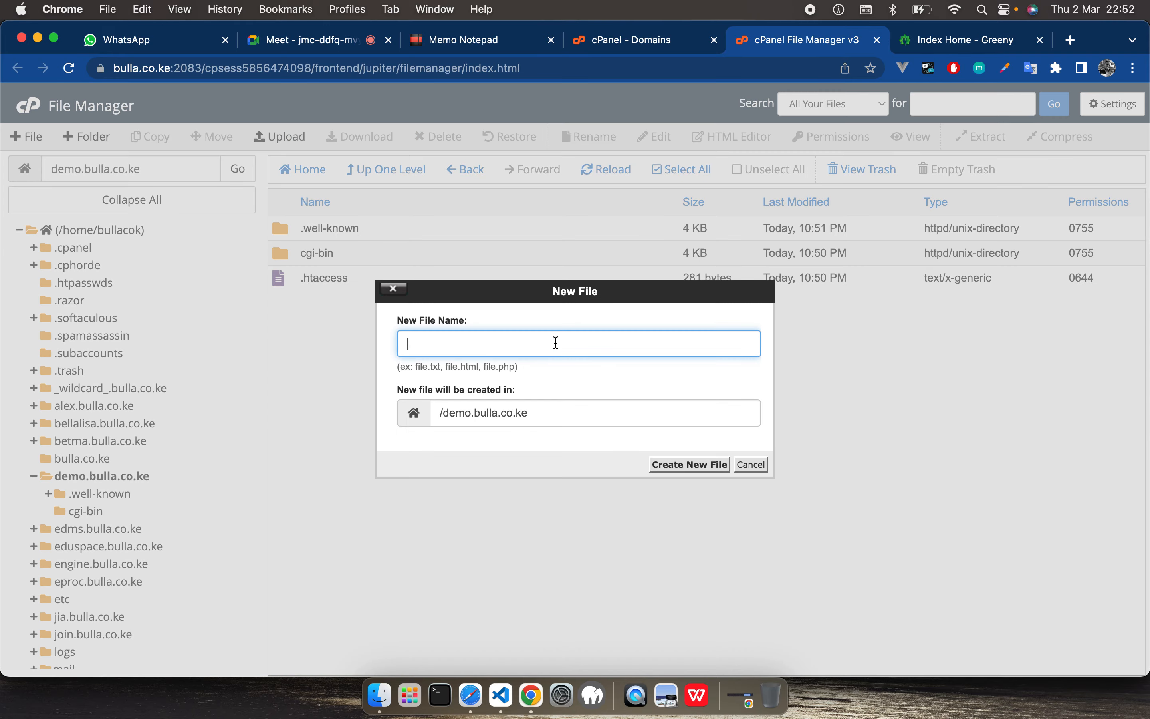
text(index.html)
key(Return)
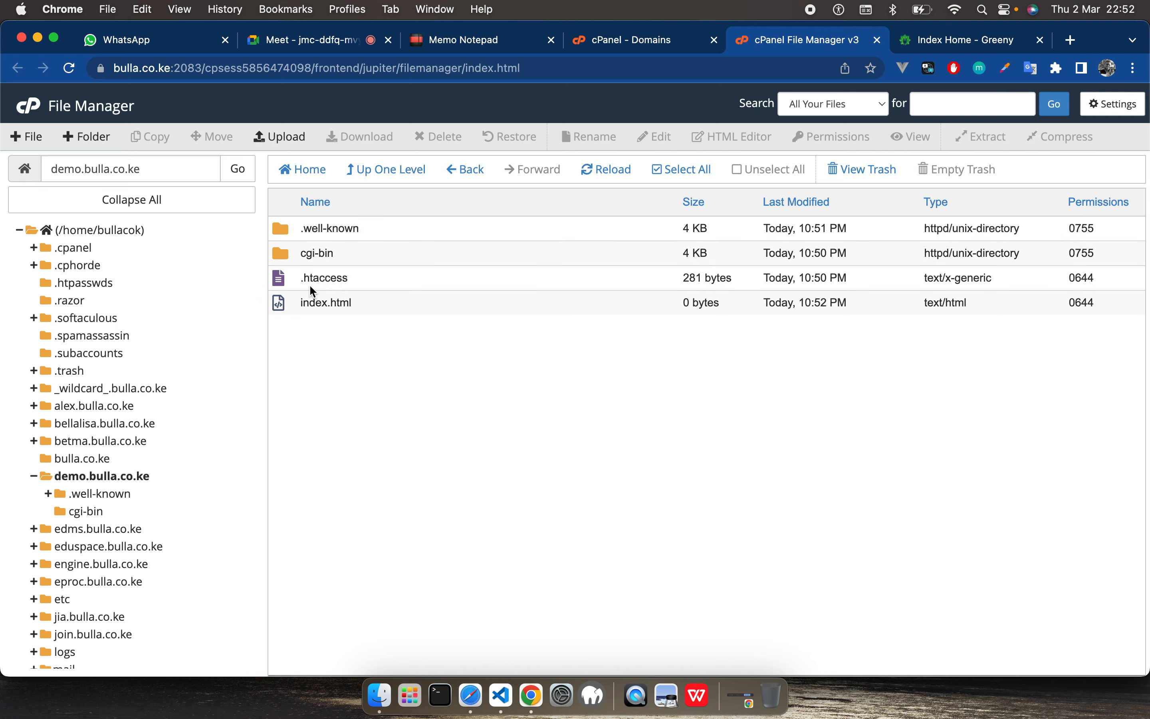
Step: Open index.html for editing, enter the text "Hello it worked", and save the file, accepting the overwrite
right_click(288, 299)
click(335, 360)
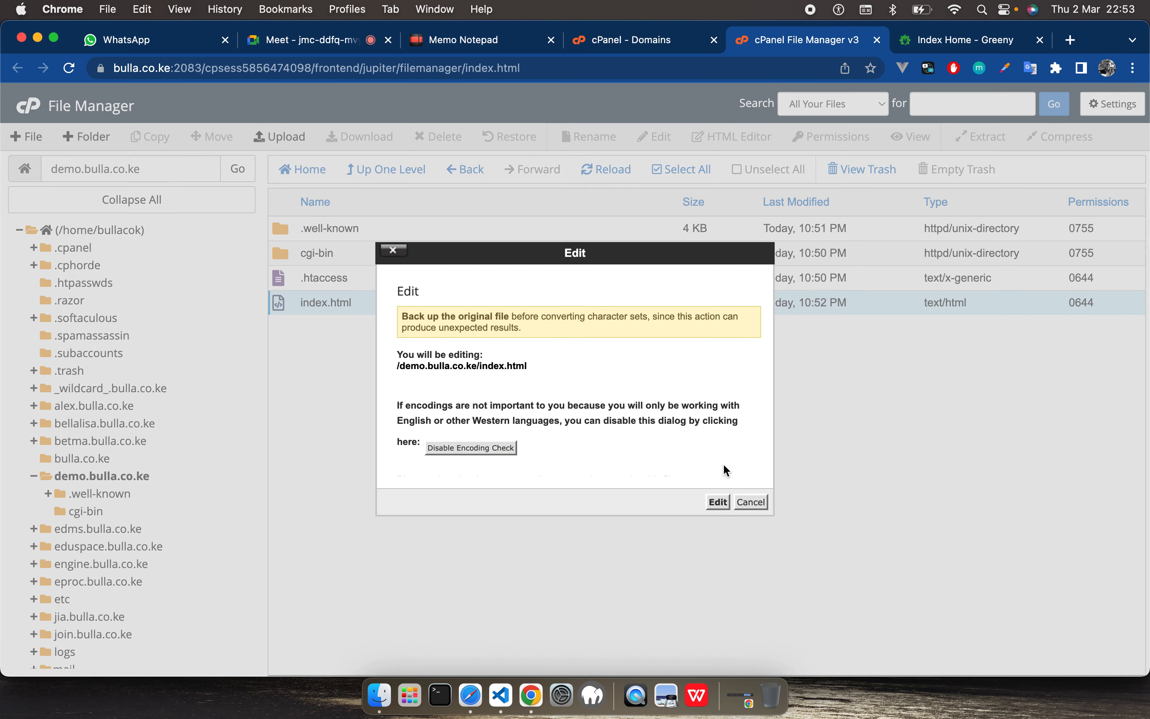
click(718, 502)
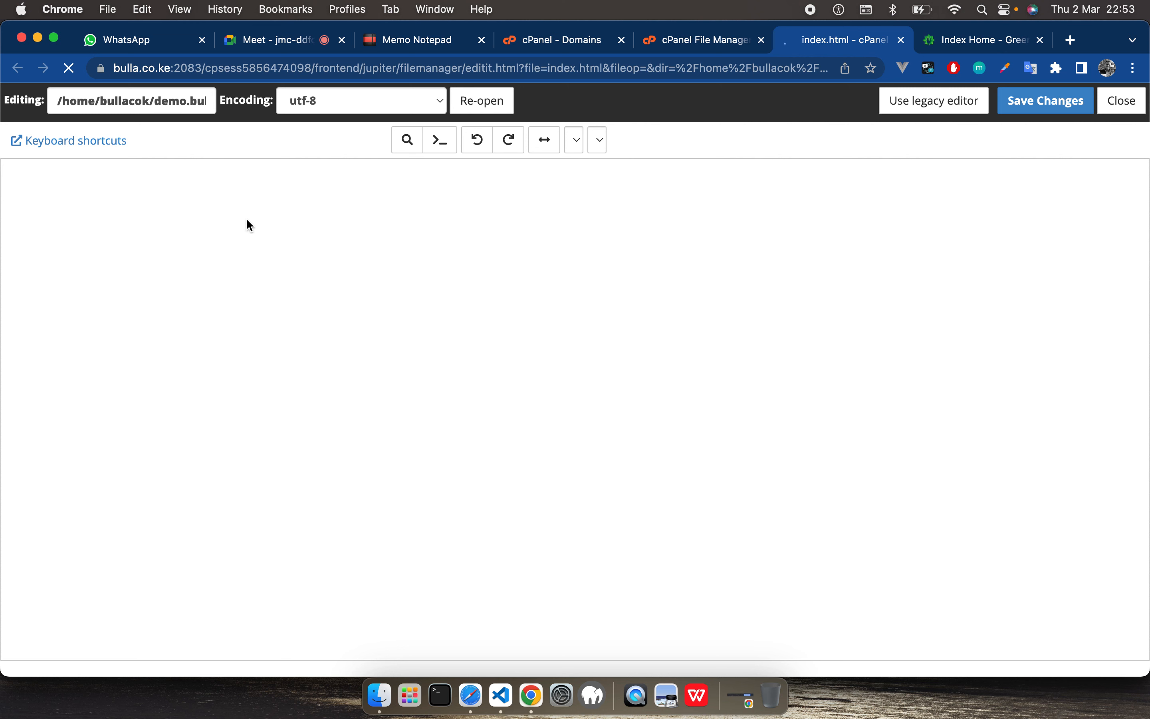
text(Hello)
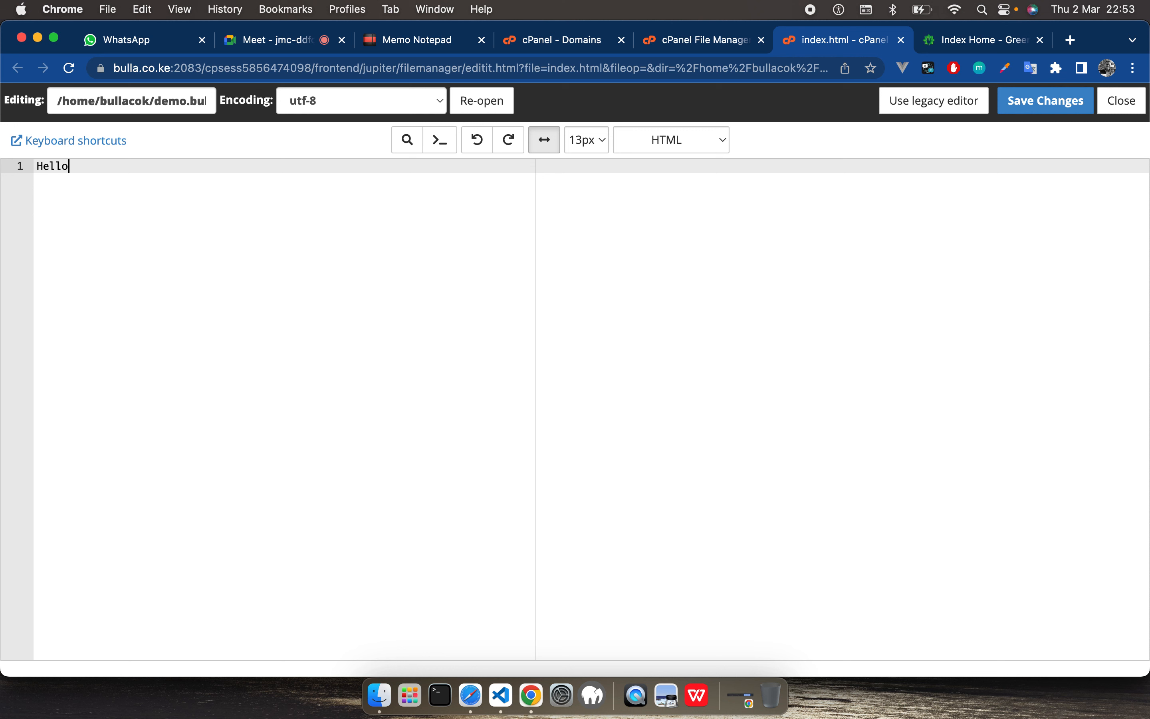
text( ite wor)
key(BackSpace)
key(BackSpace)
key(BackSpace)
key(BackSpace)
key(BackSpace)
key(BackSpace)
text(it worked)
click(1043, 110)
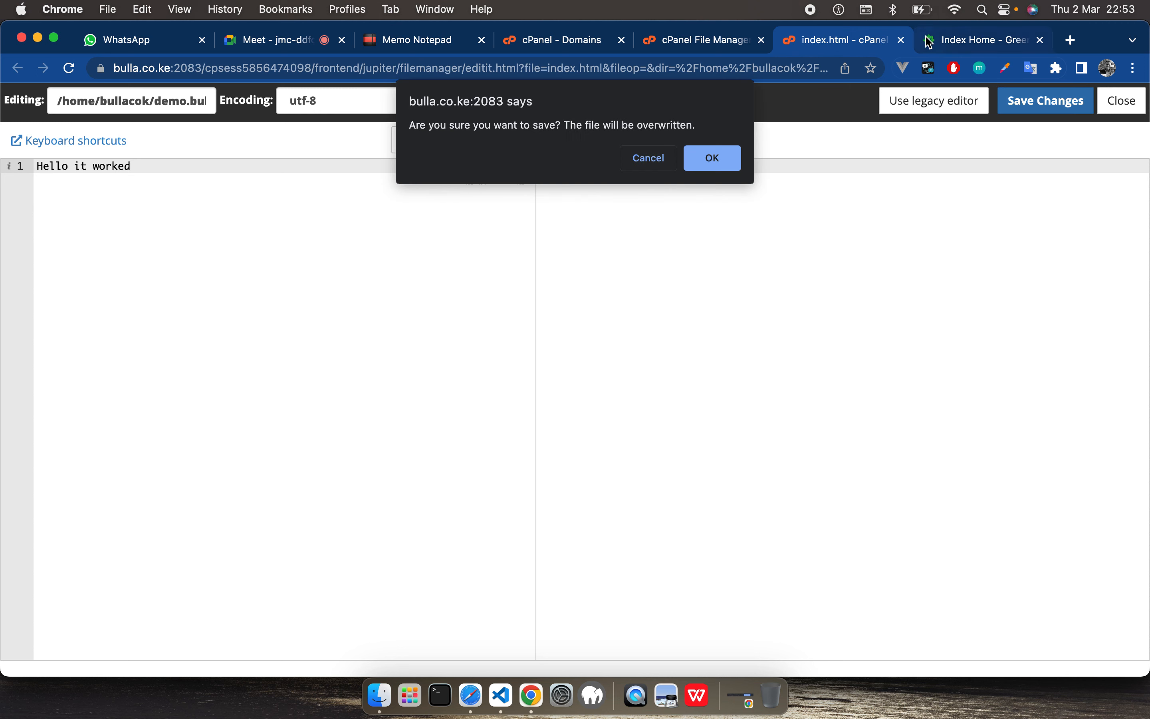
click(733, 157)
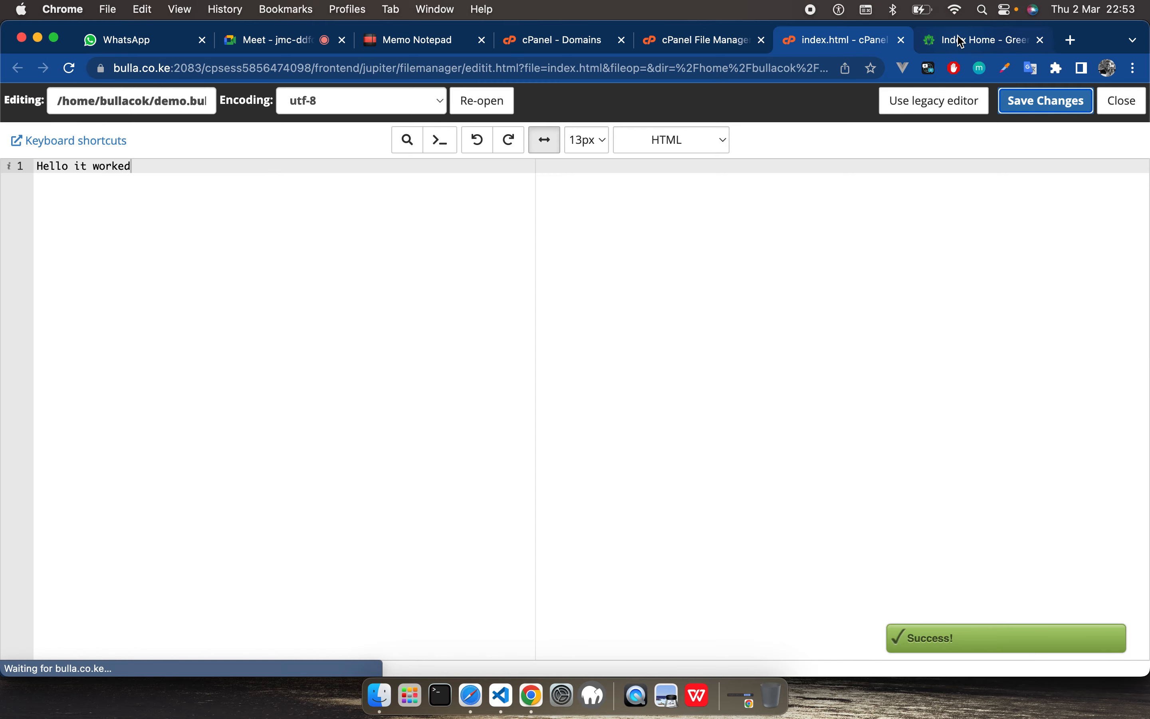
Step: Reload the open demo.bulla.co.ke page to check what the site serves
click(962, 42)
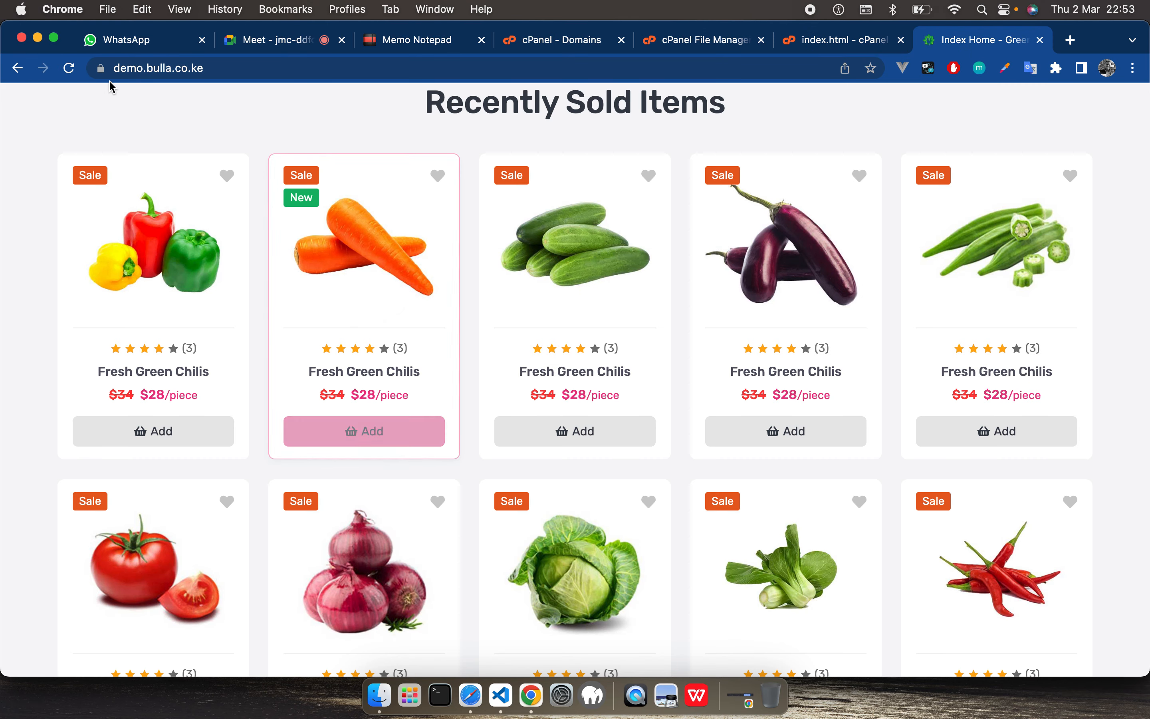
click(71, 70)
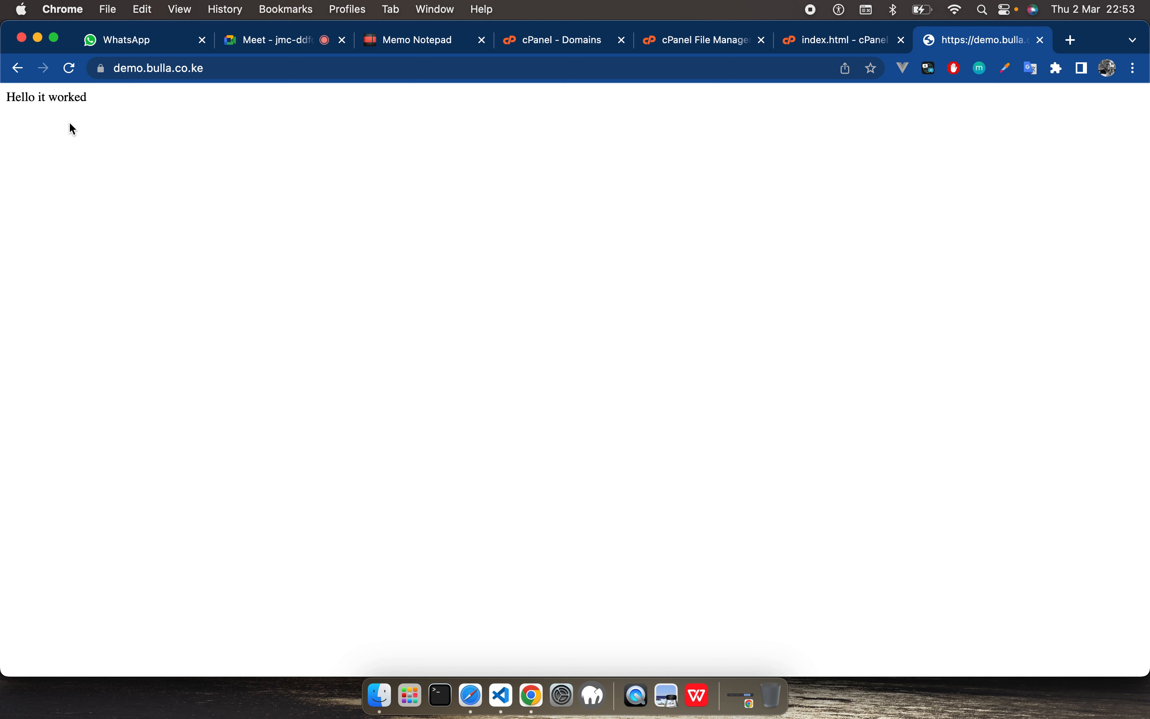
Step: Close the index.html editor and refresh the demo.bulla.co.ke folder listing in File Manager
click(826, 47)
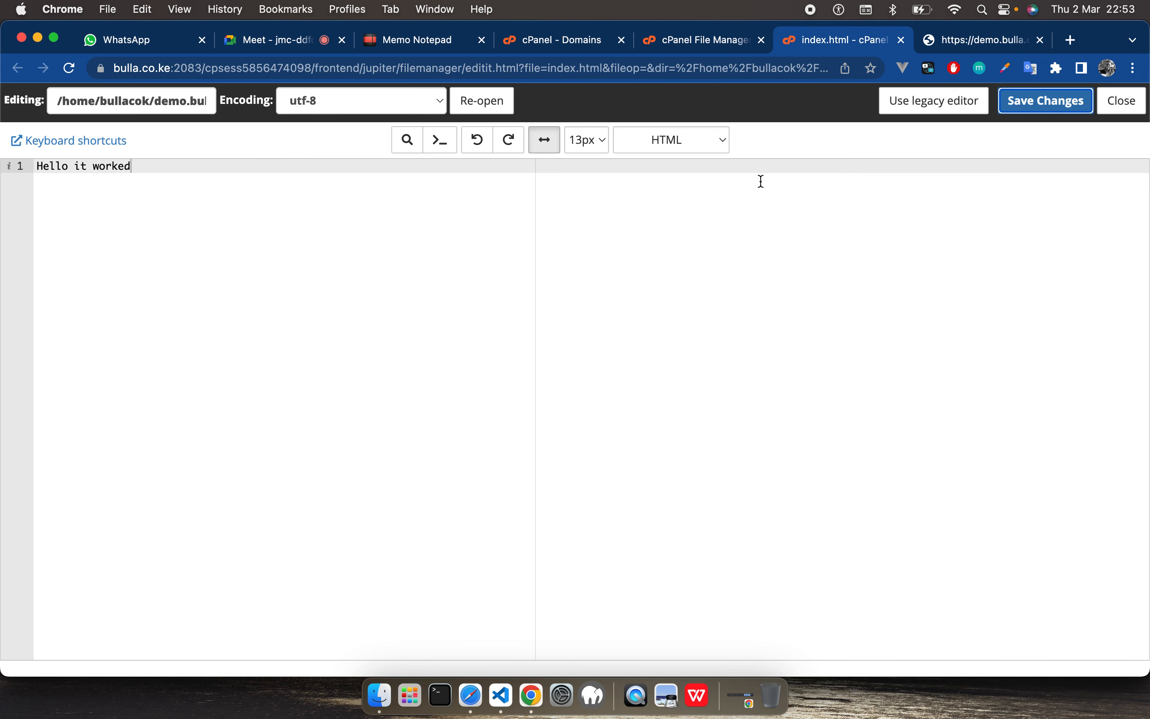
click(1122, 100)
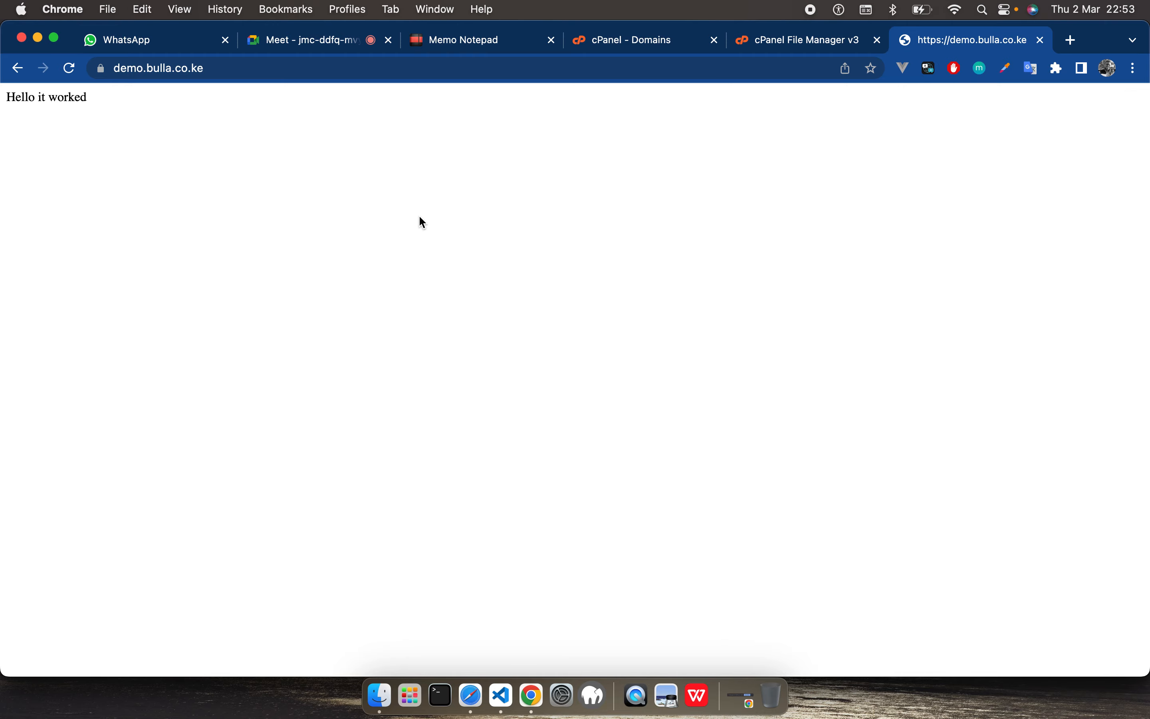
click(805, 52)
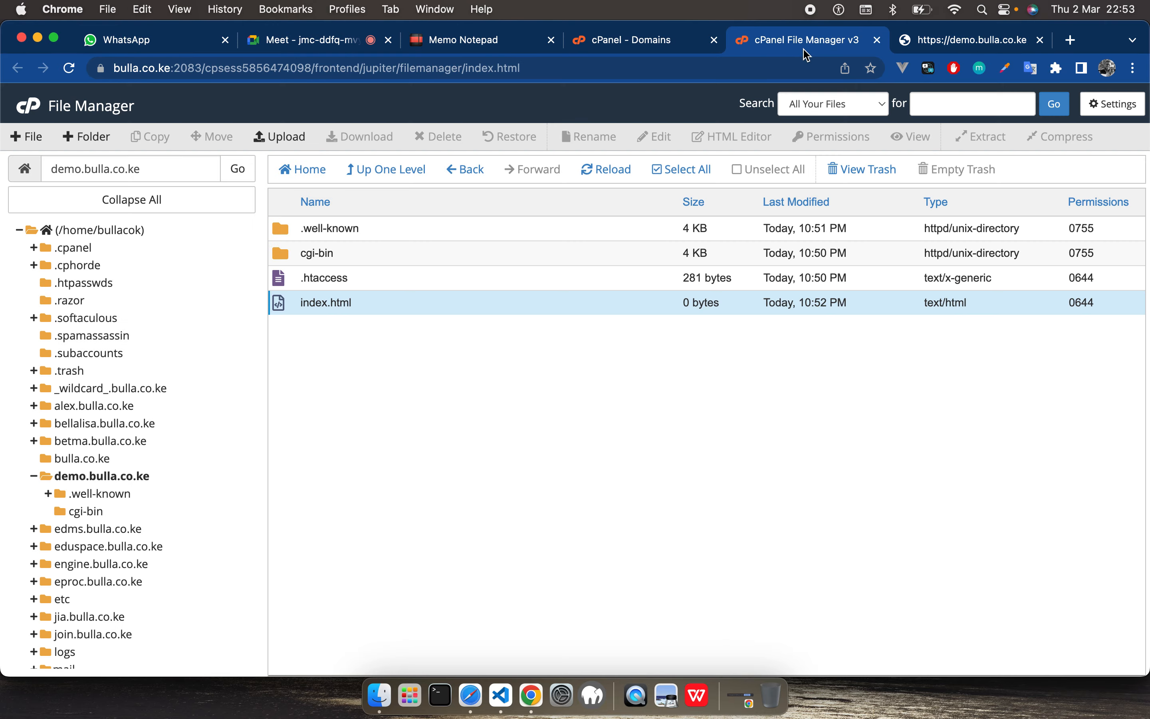
click(92, 477)
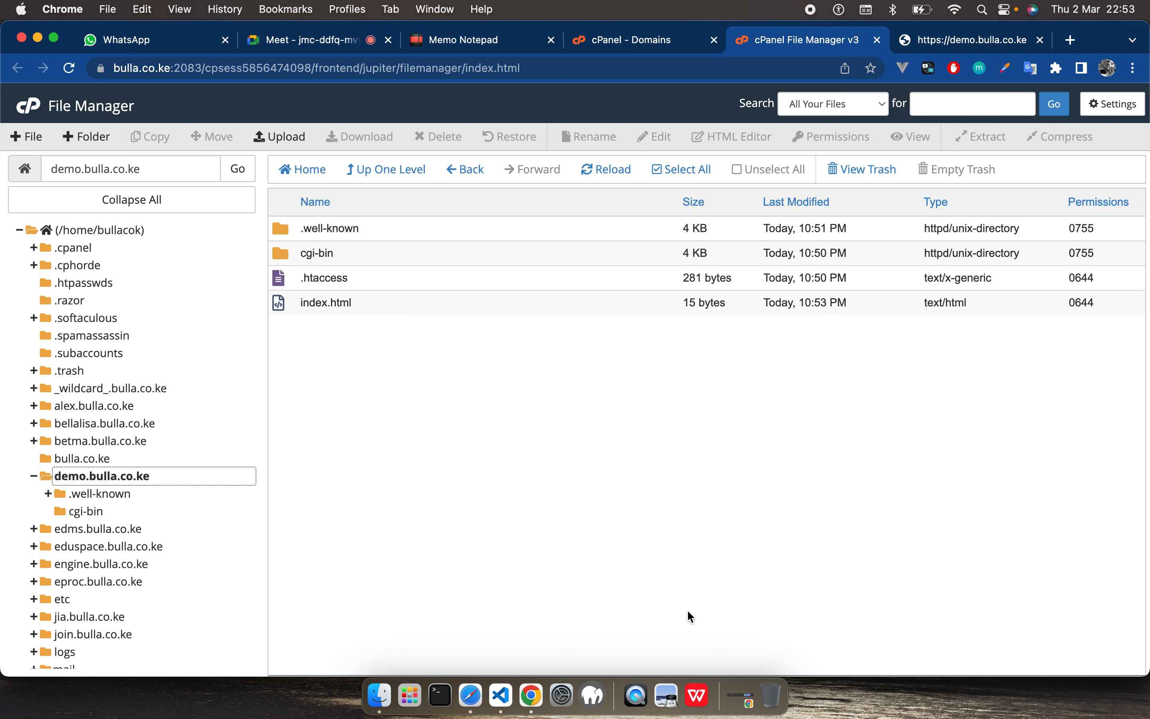
Step: Switch to VS Code, close the Welcome page, and widen the file explorer of the bullapos project
click(509, 697)
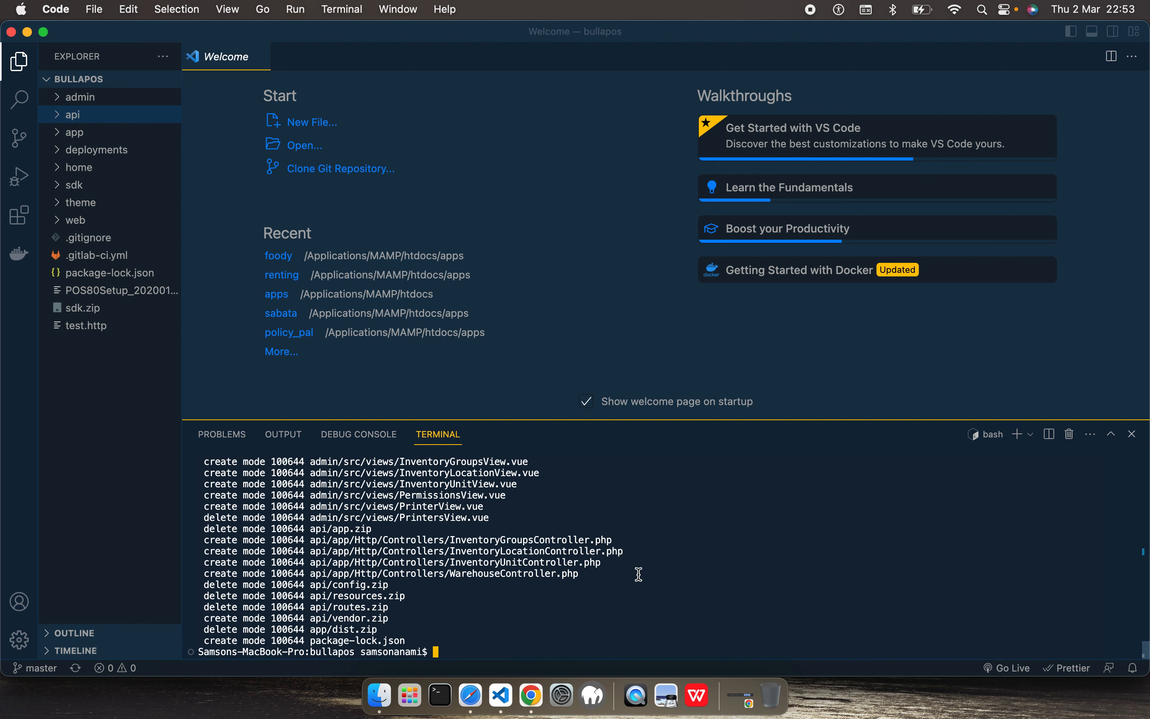
click(260, 57)
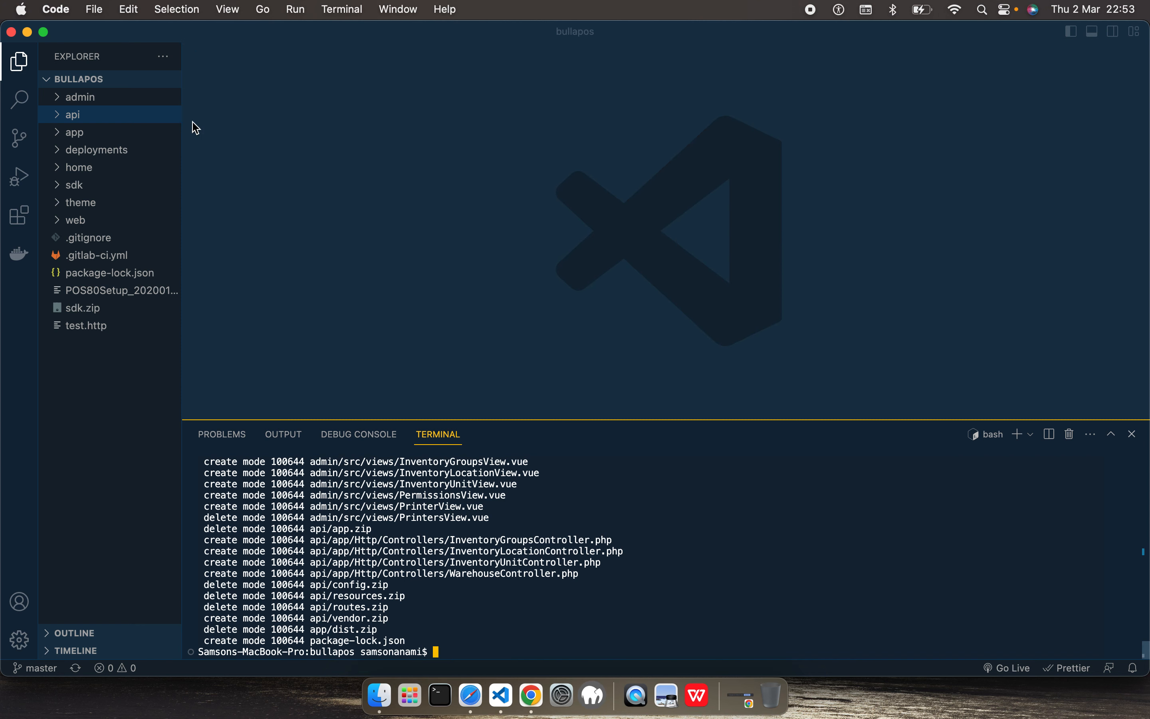
drag(182, 123, 290, 165)
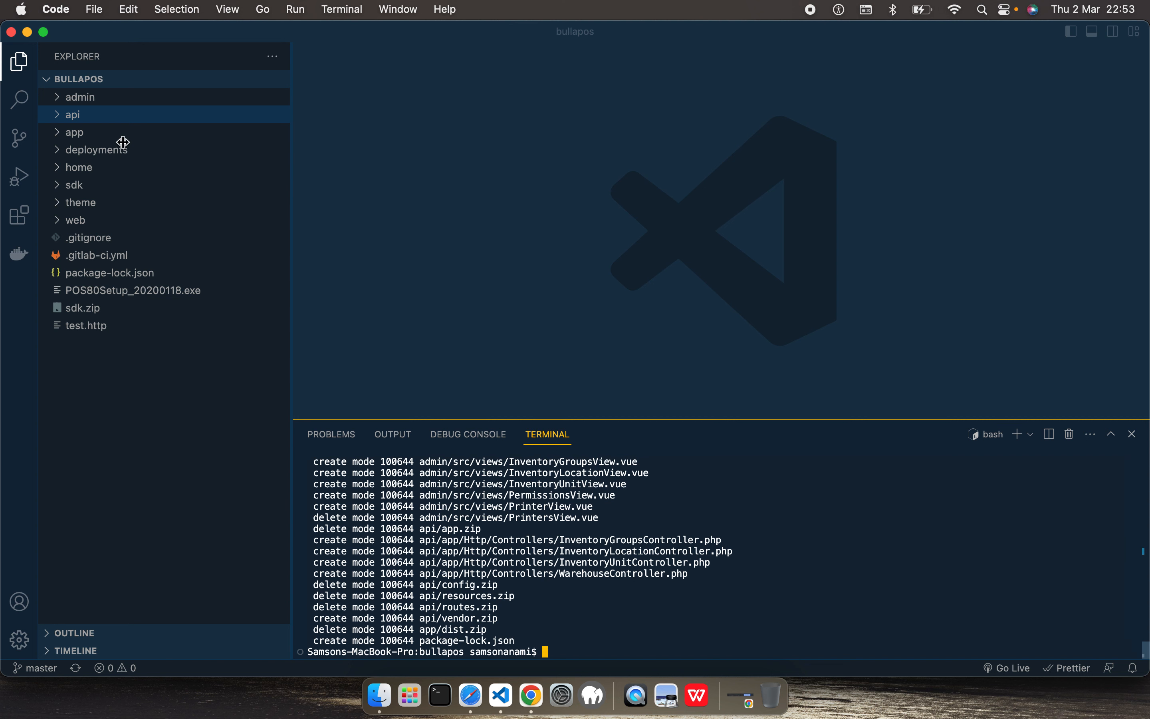
Step: Examine the admin and api folders of the bullapos project and collapse them again
click(57, 100)
click(57, 100)
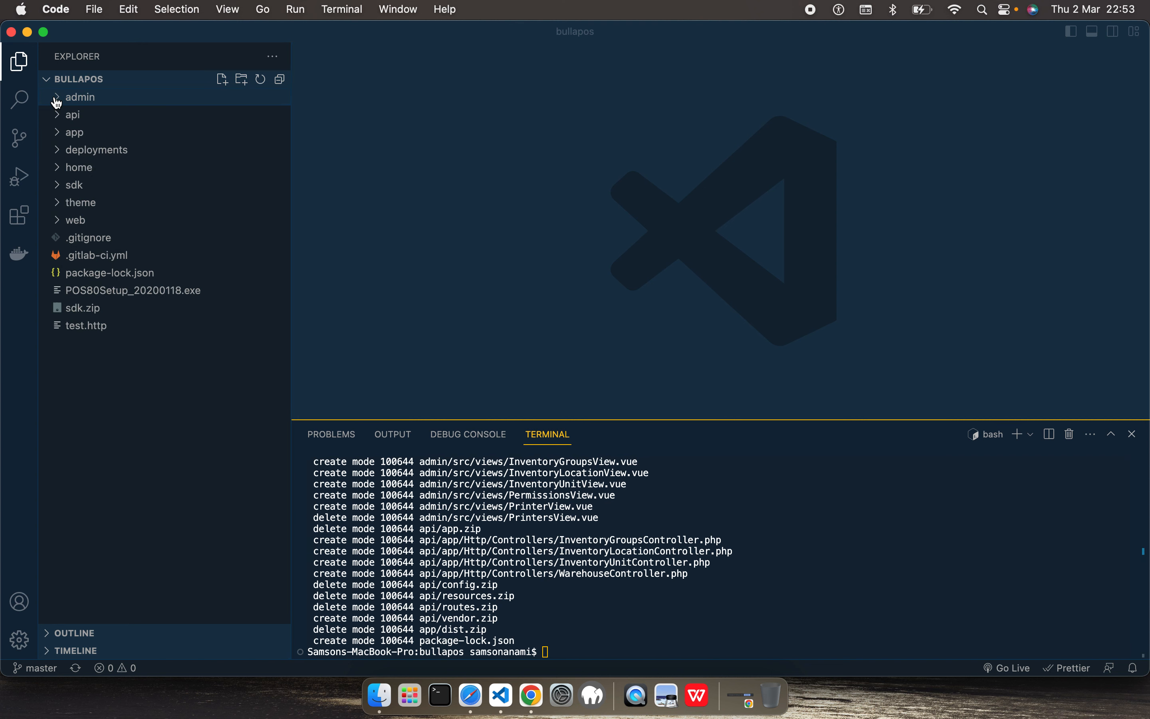
click(57, 101)
click(57, 101)
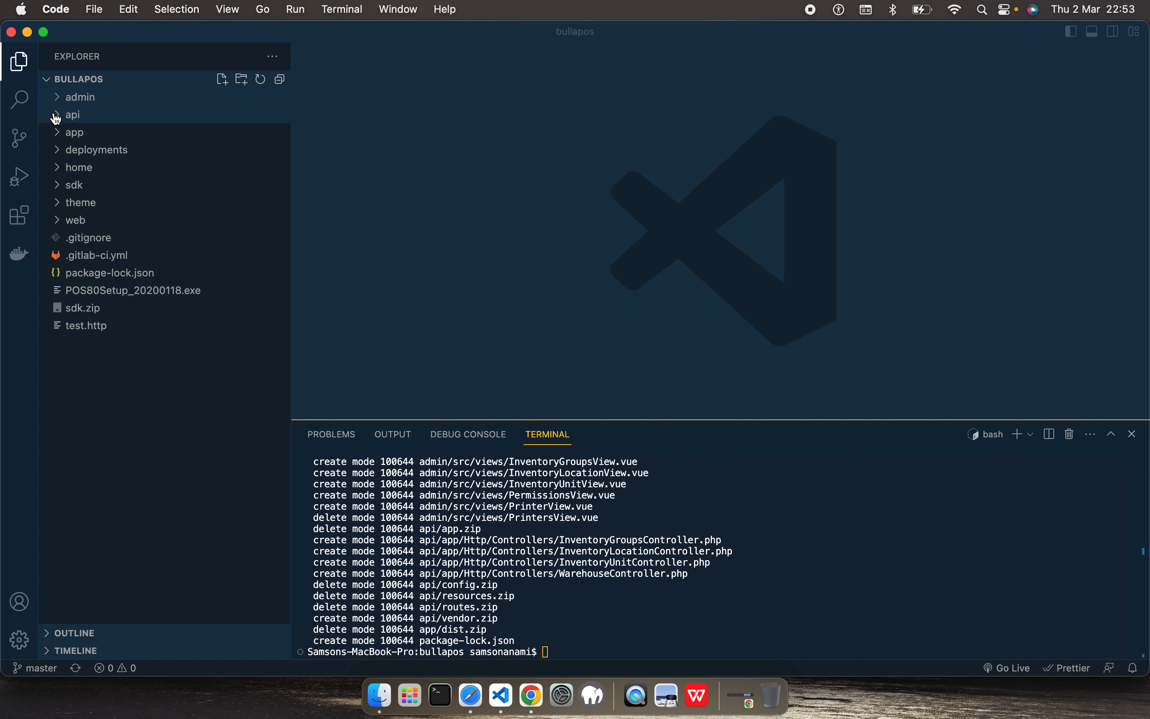
click(55, 116)
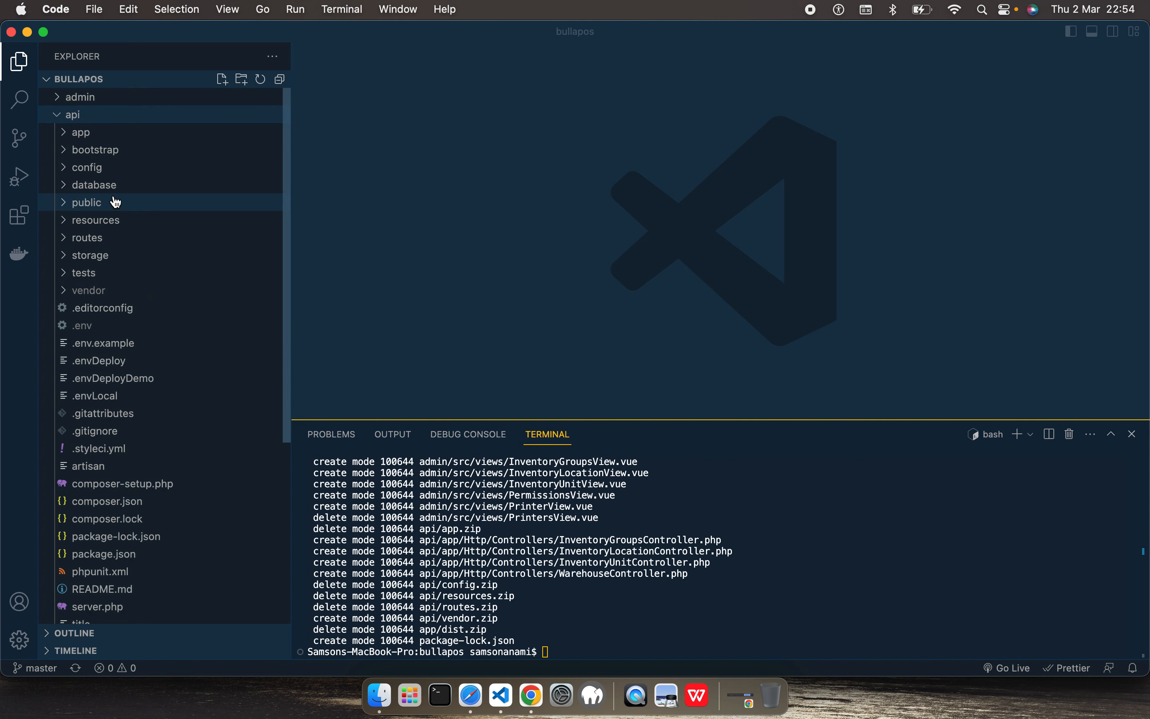
click(66, 117)
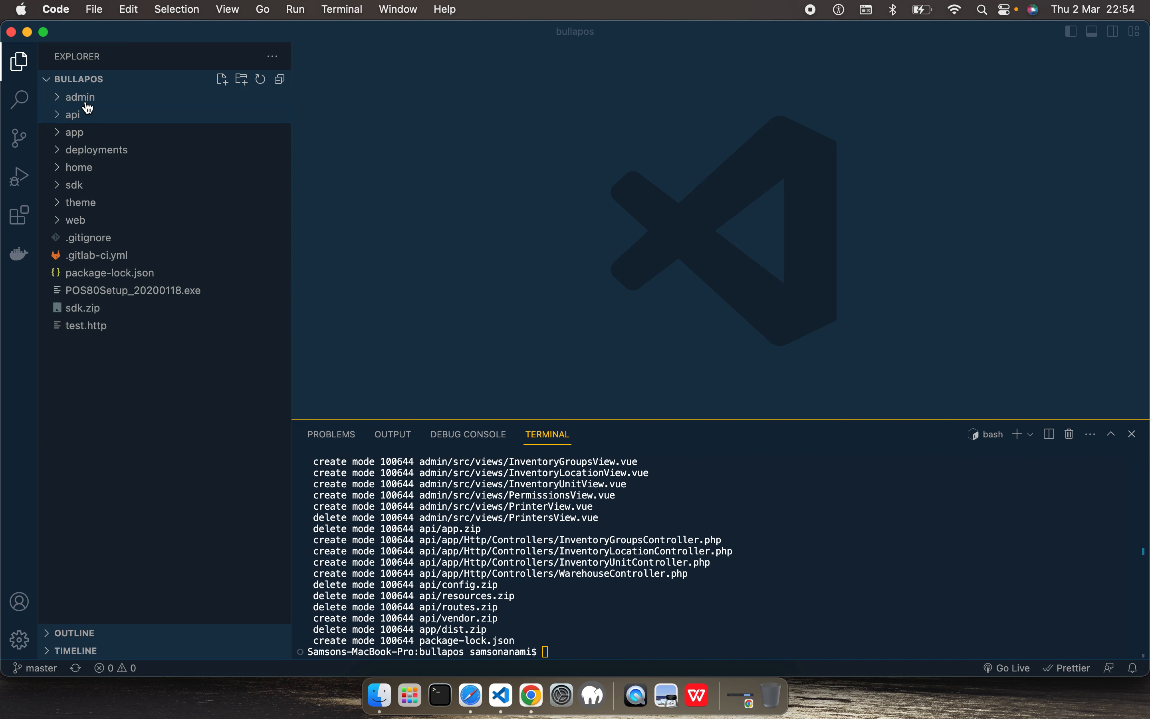
key(super+Tab)
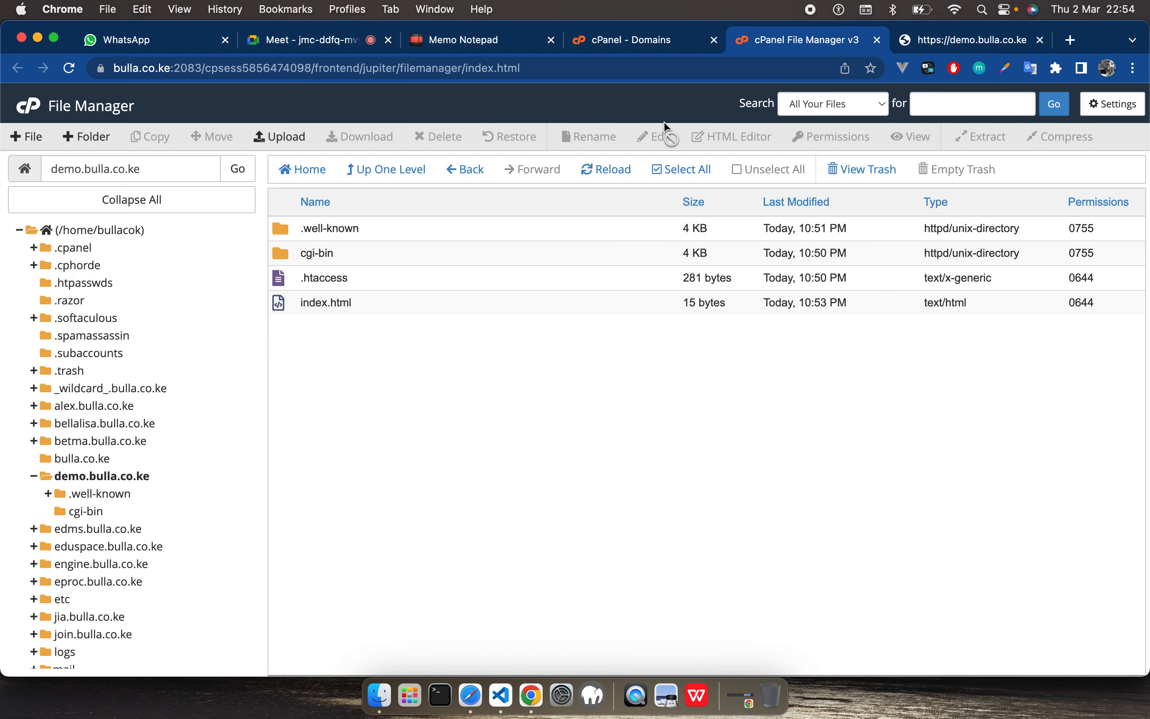
right_click(296, 370)
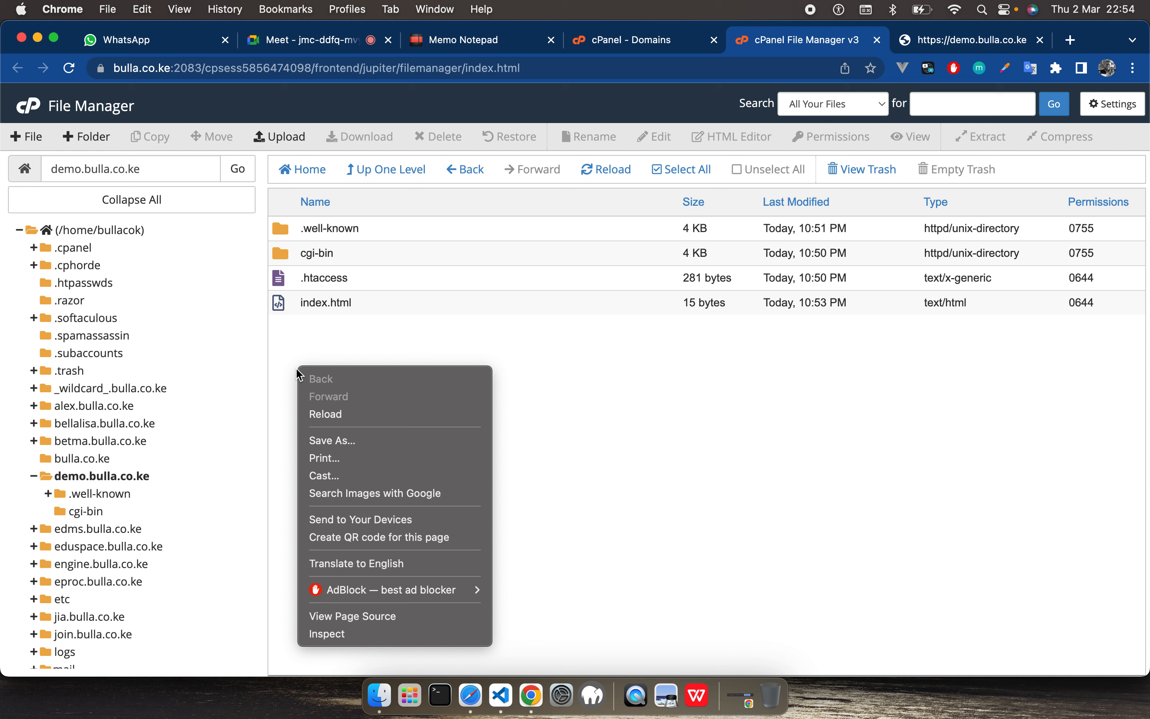
click(290, 343)
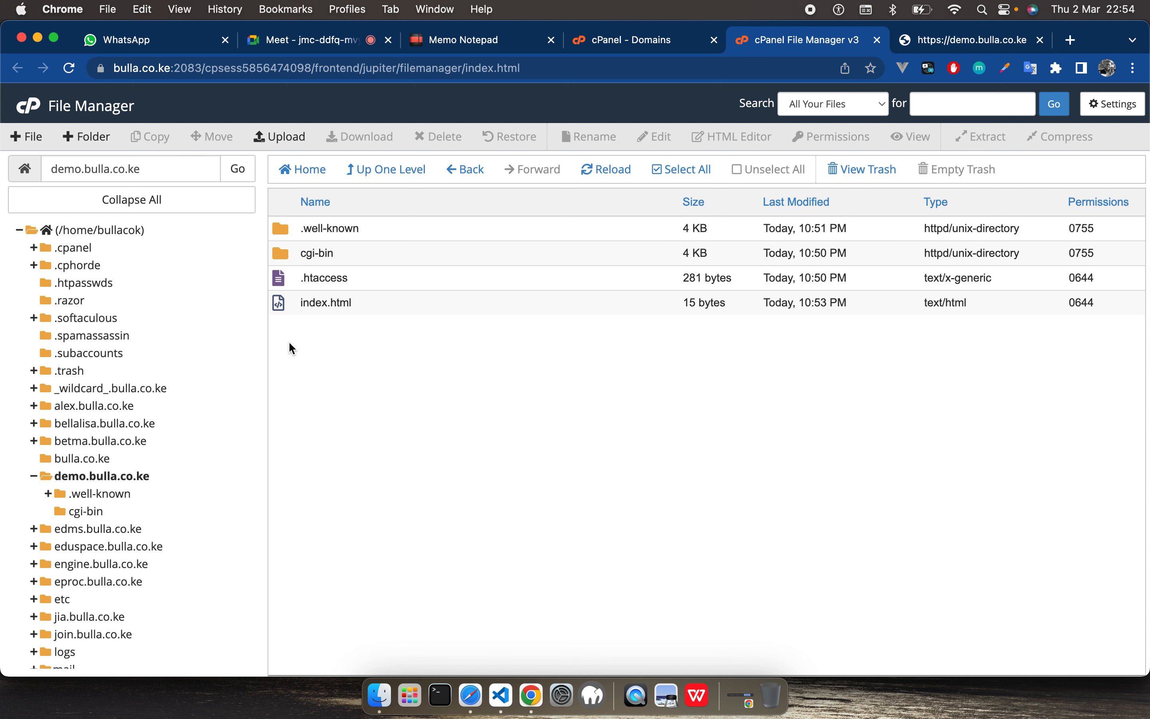
click(988, 46)
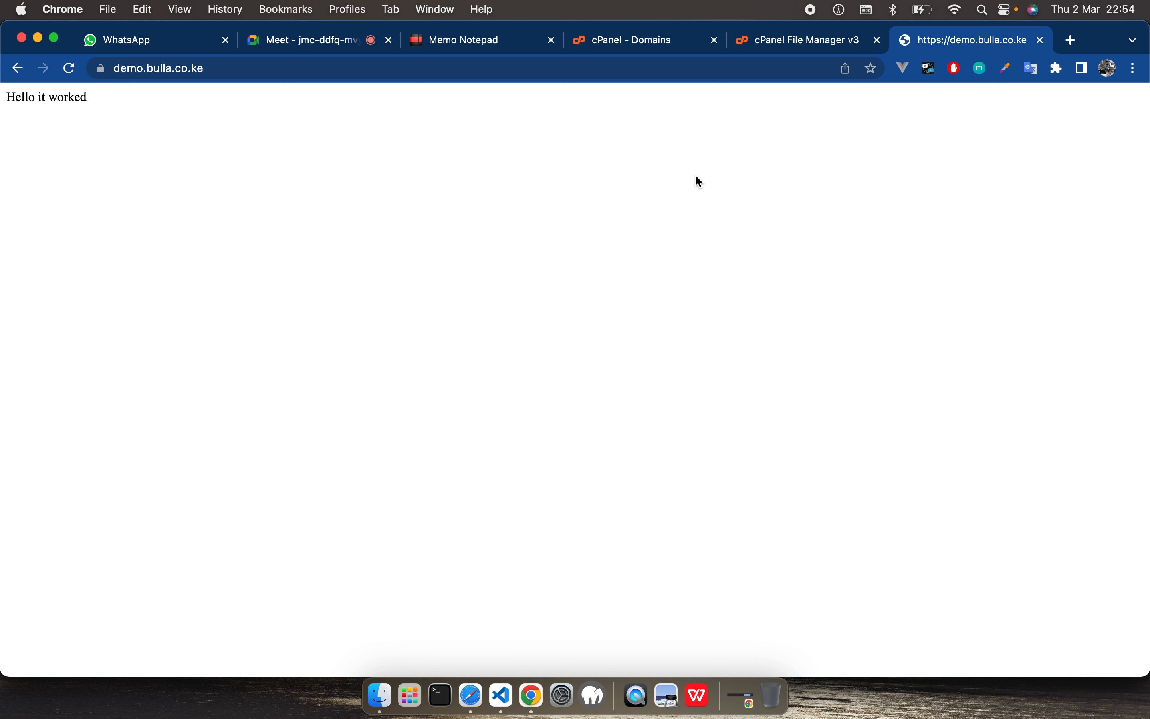
click(220, 69)
key(Right)
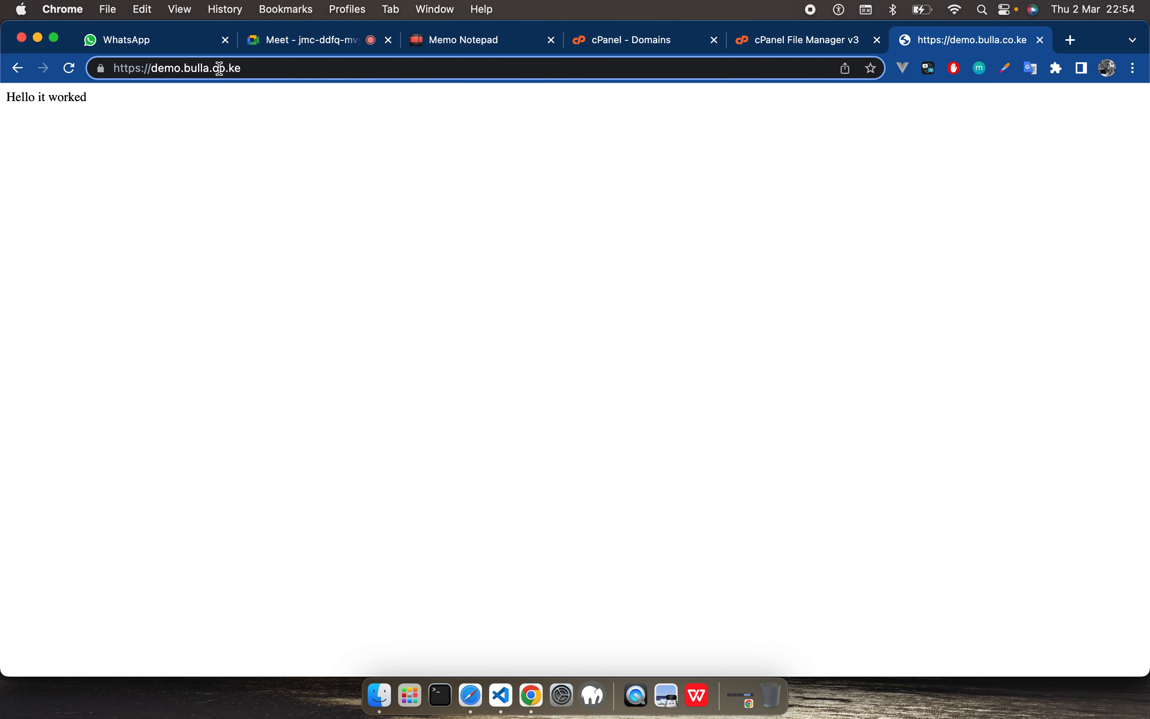
text(/api)
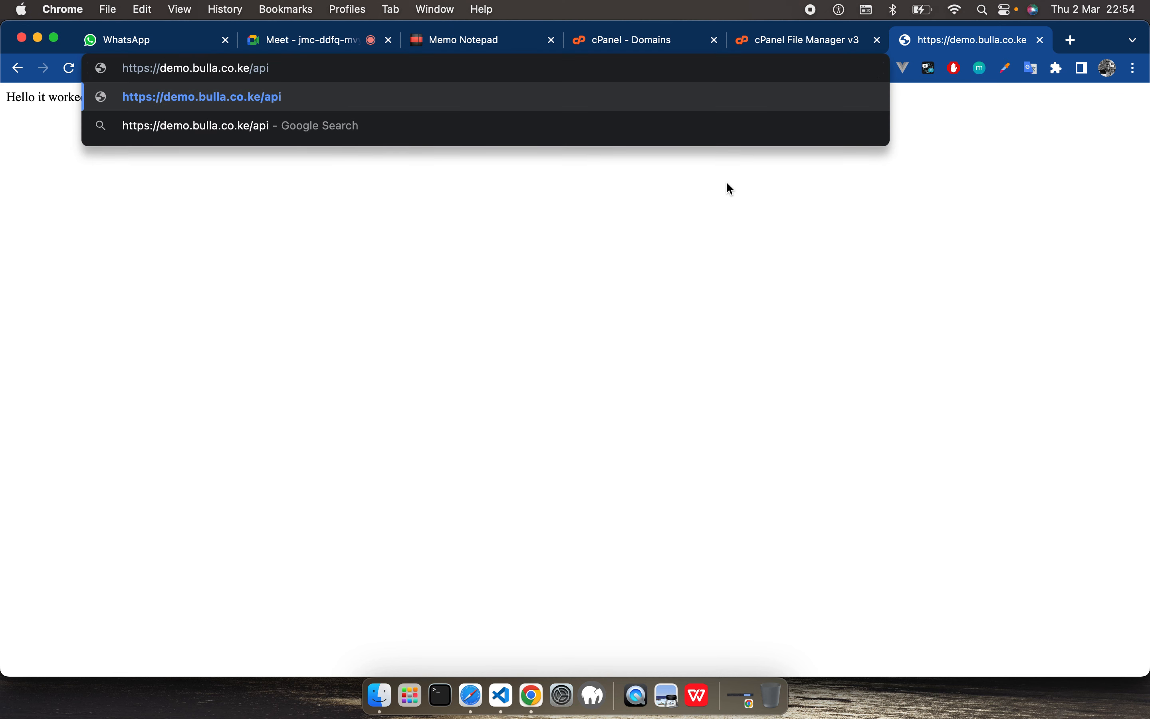
key(Return)
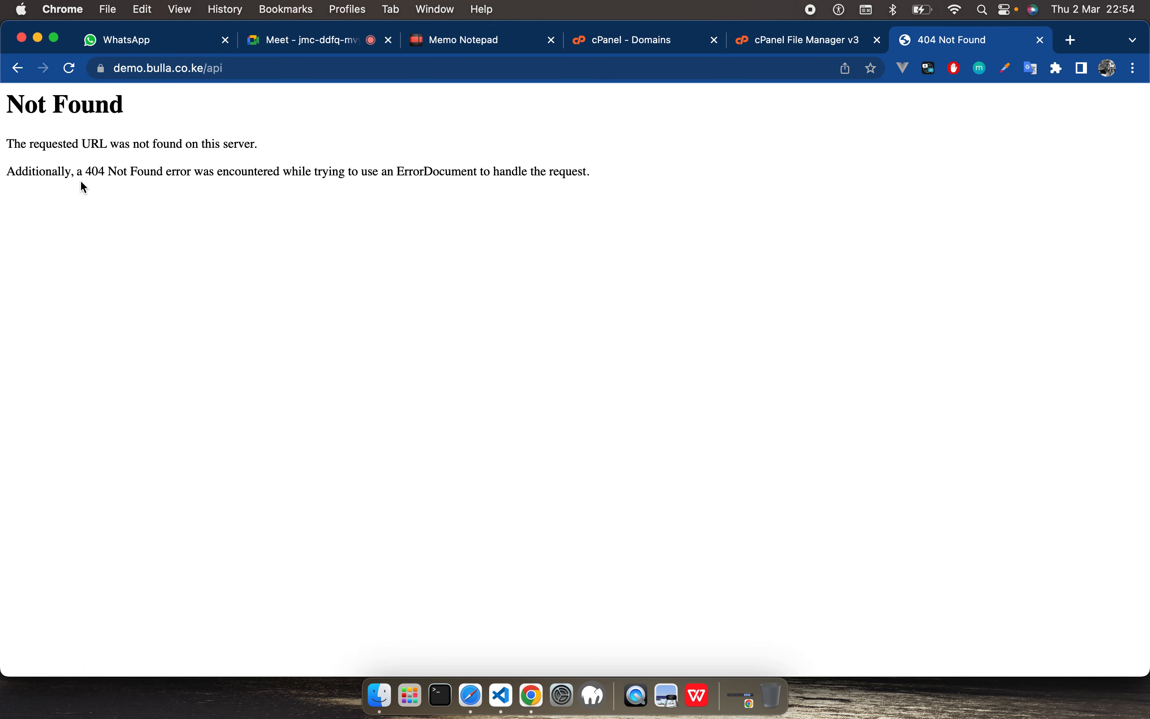
Step: Create a new folder named api inside demo.bulla.co.ke in File Manager
click(822, 41)
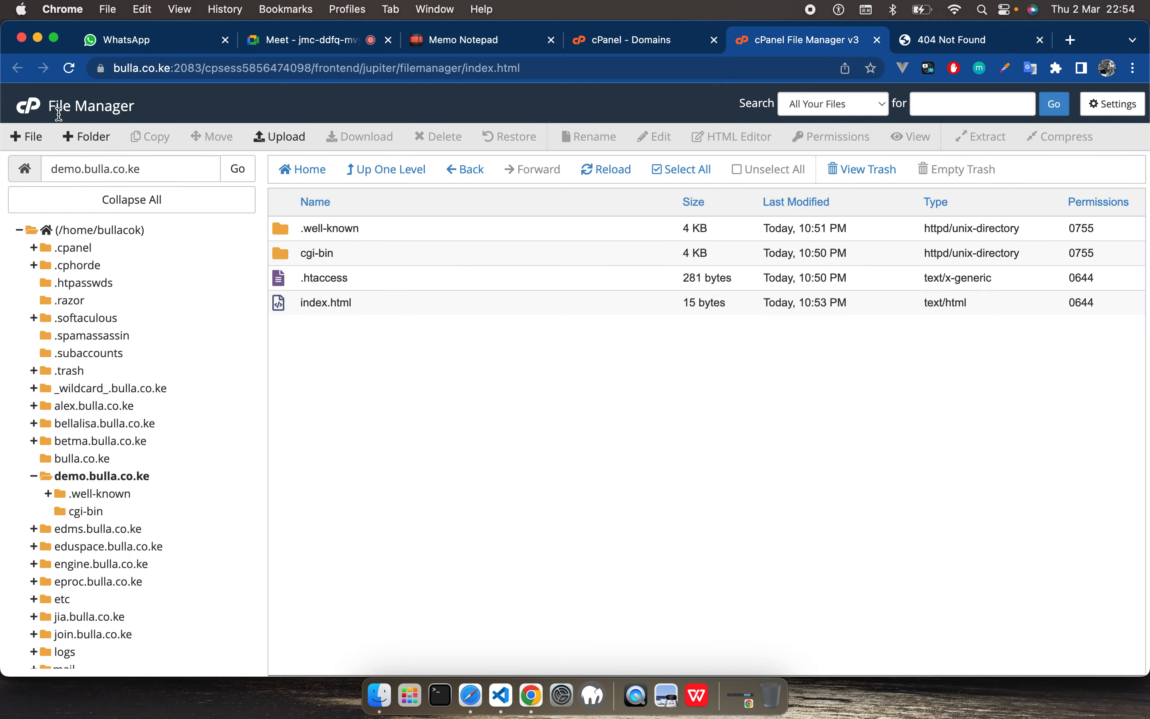
click(95, 141)
click(498, 358)
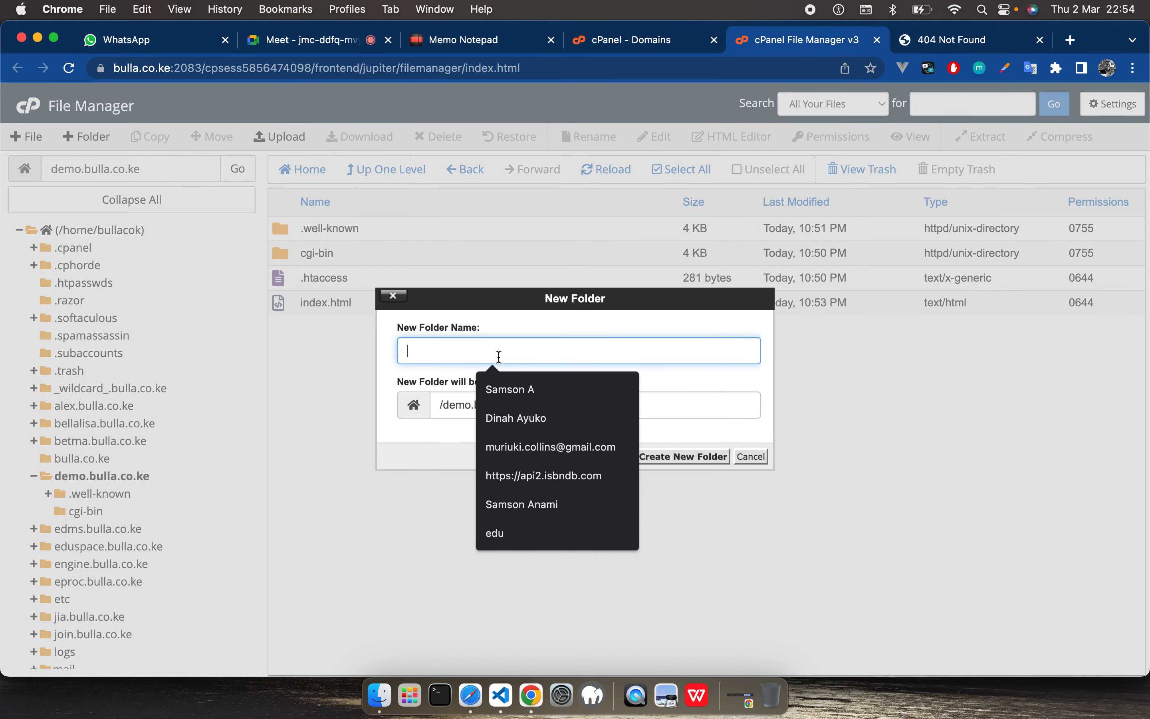
text(api)
double_click(718, 466)
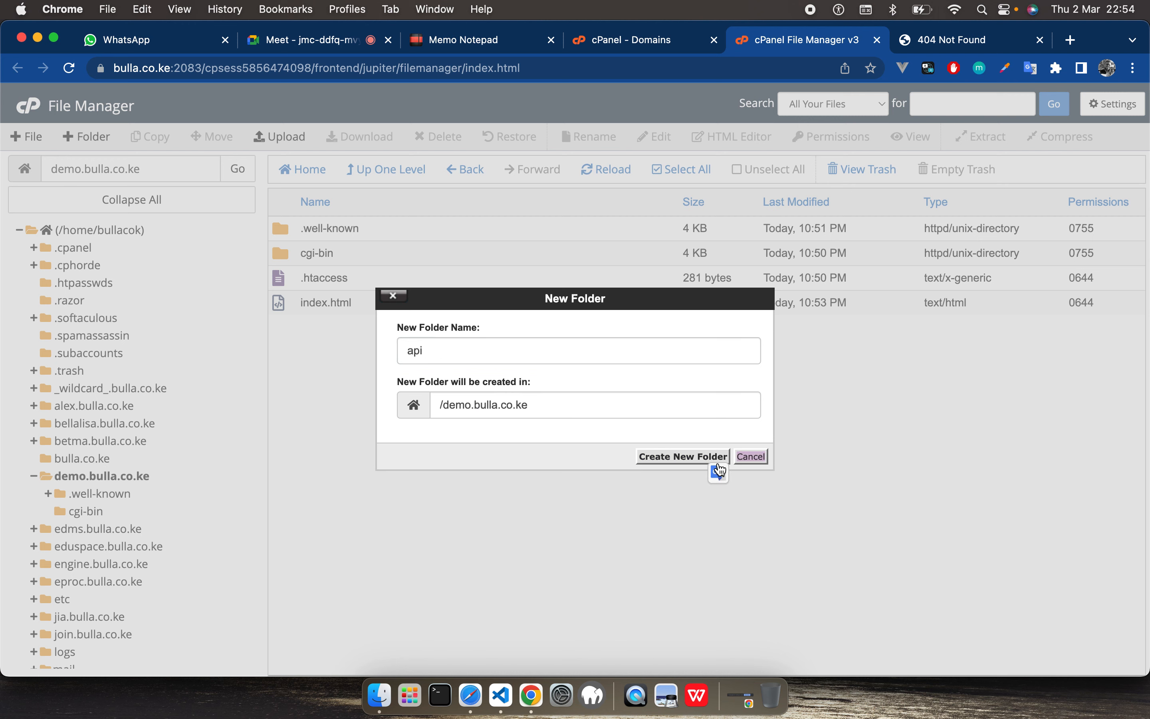
click(718, 465)
click(641, 459)
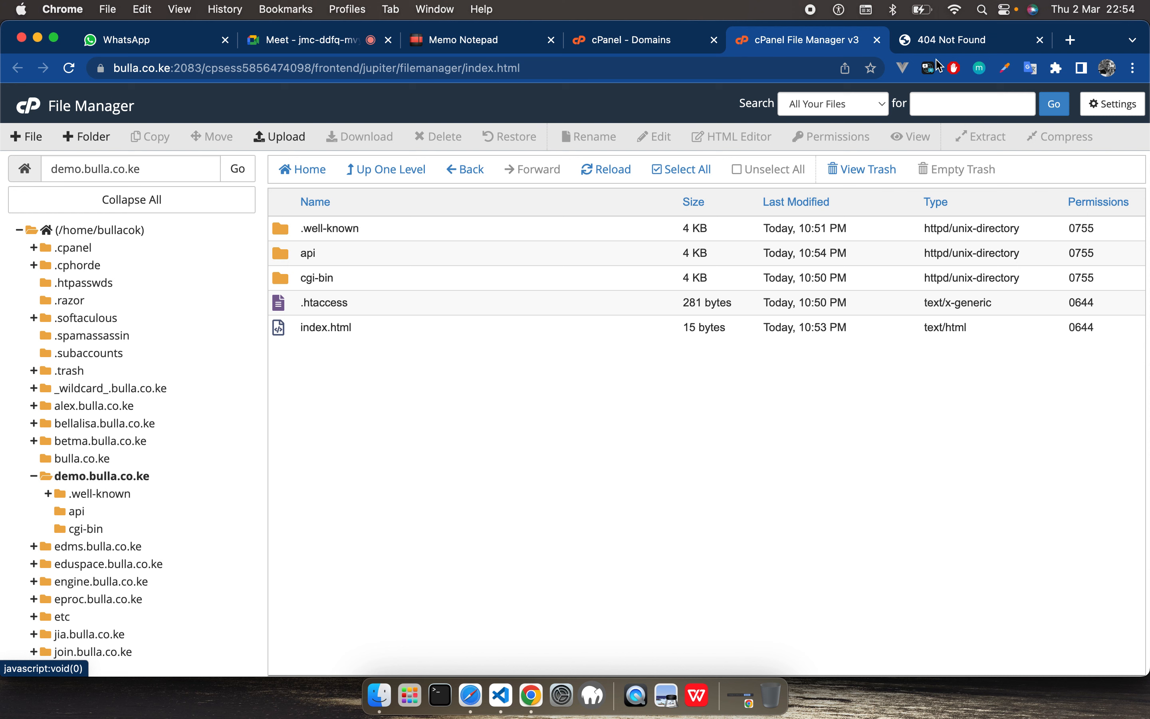
Step: Reload the demo.bulla.co.ke/api page to check the new folder's address, and return to File Manager
key(ctrl+Tab)
click(68, 71)
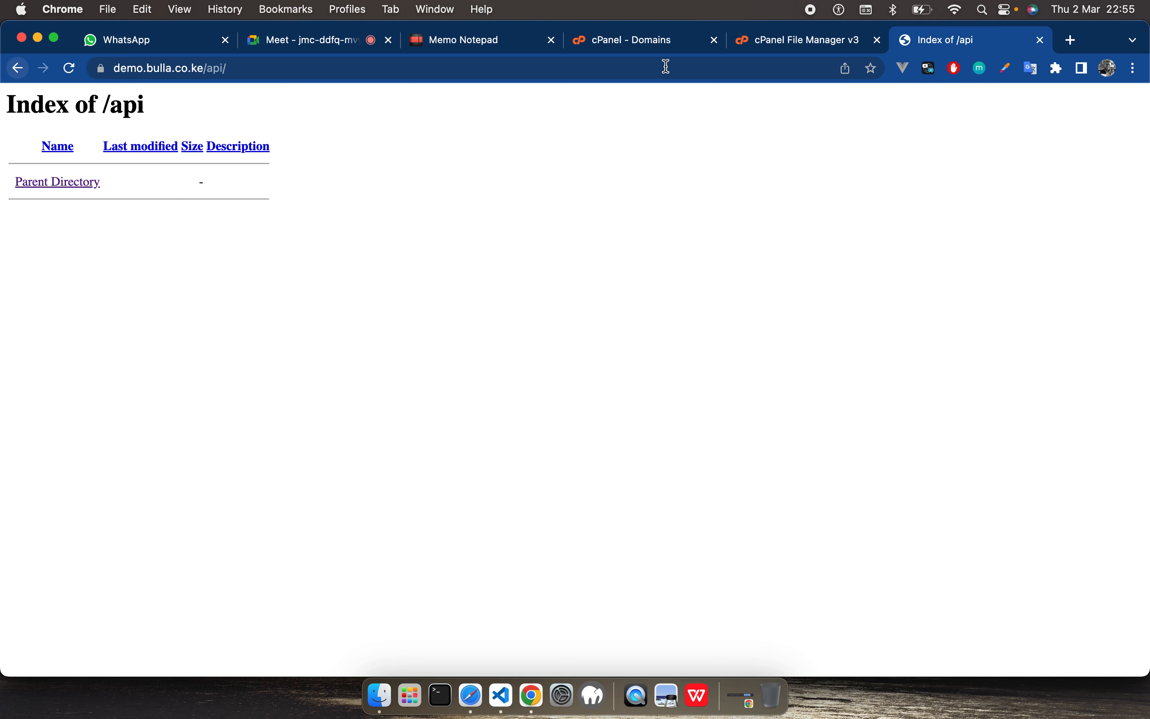
click(809, 53)
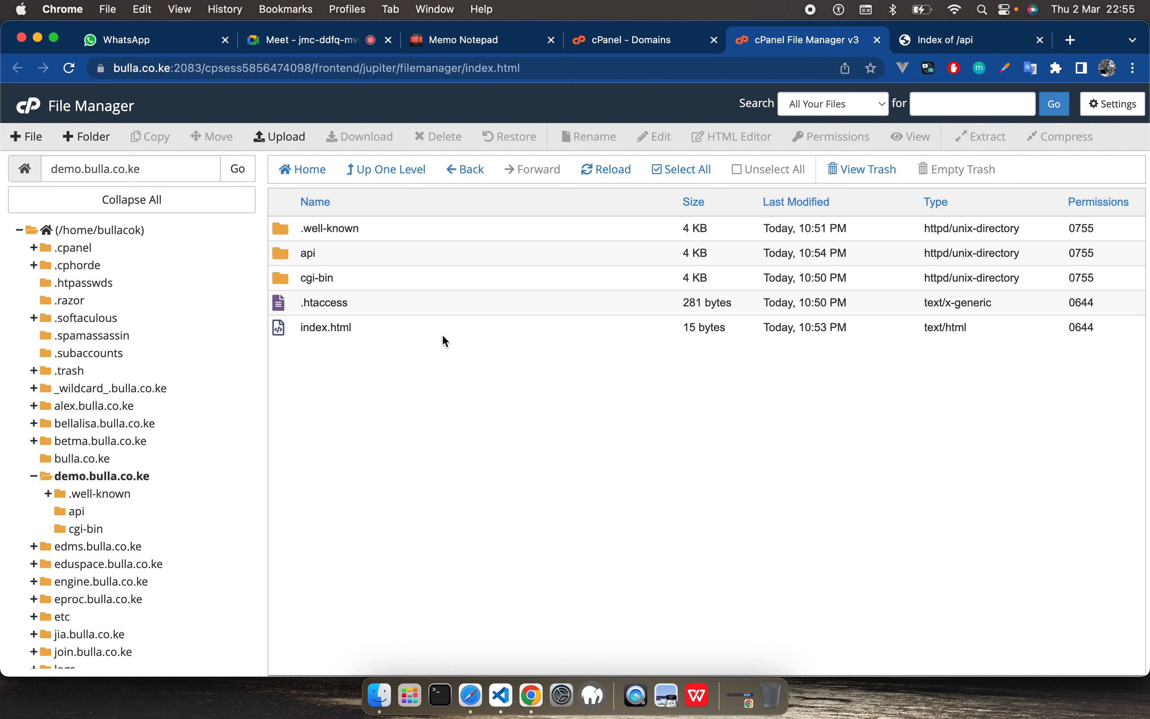
Step: Open the .htaccess file of demo.bulla.co.ke for editing in File Manager, accepting the encoding prompt
right_click(300, 306)
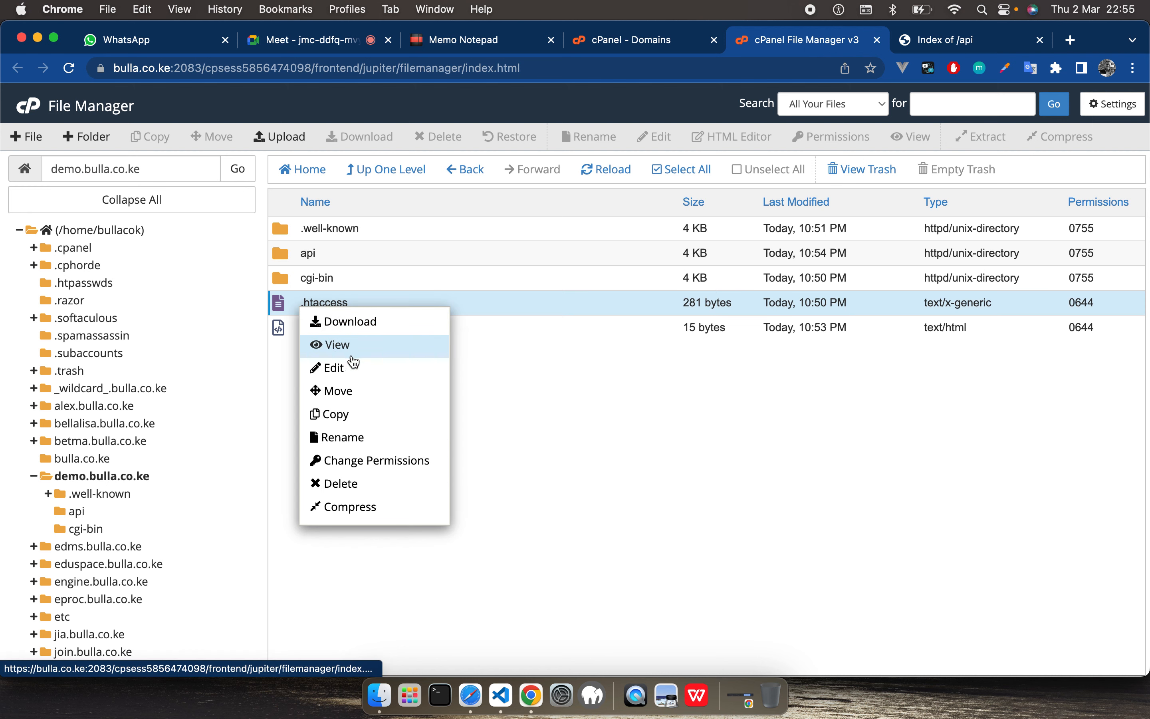
click(352, 375)
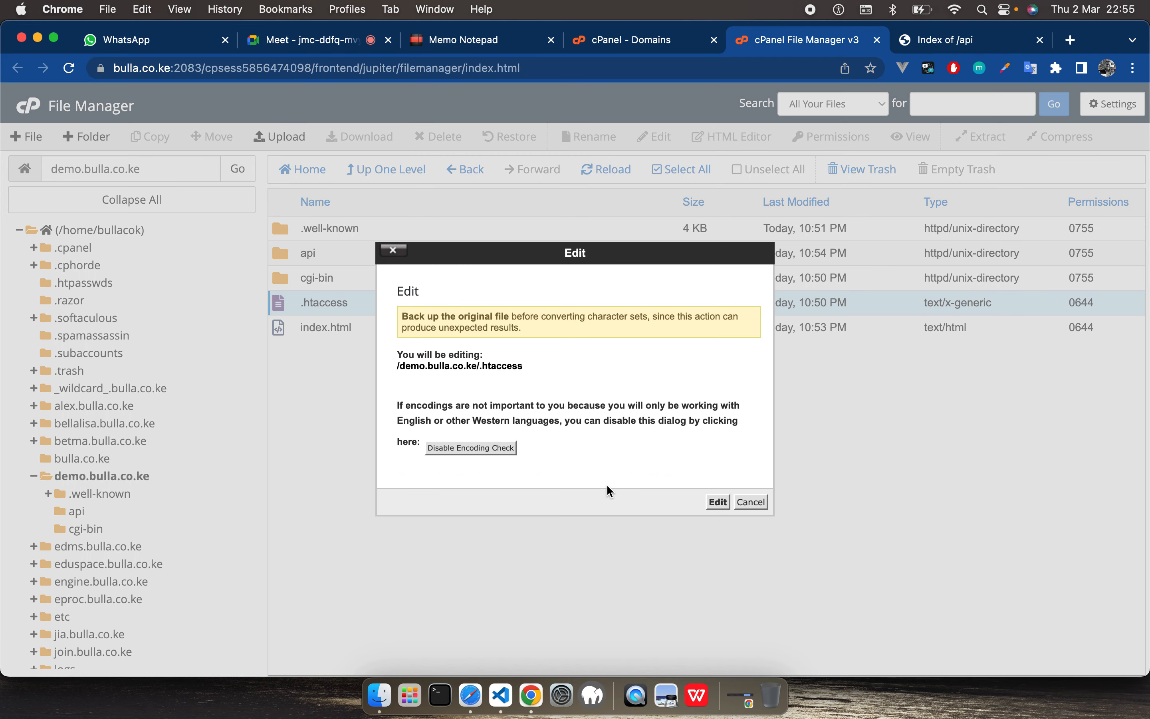
click(717, 502)
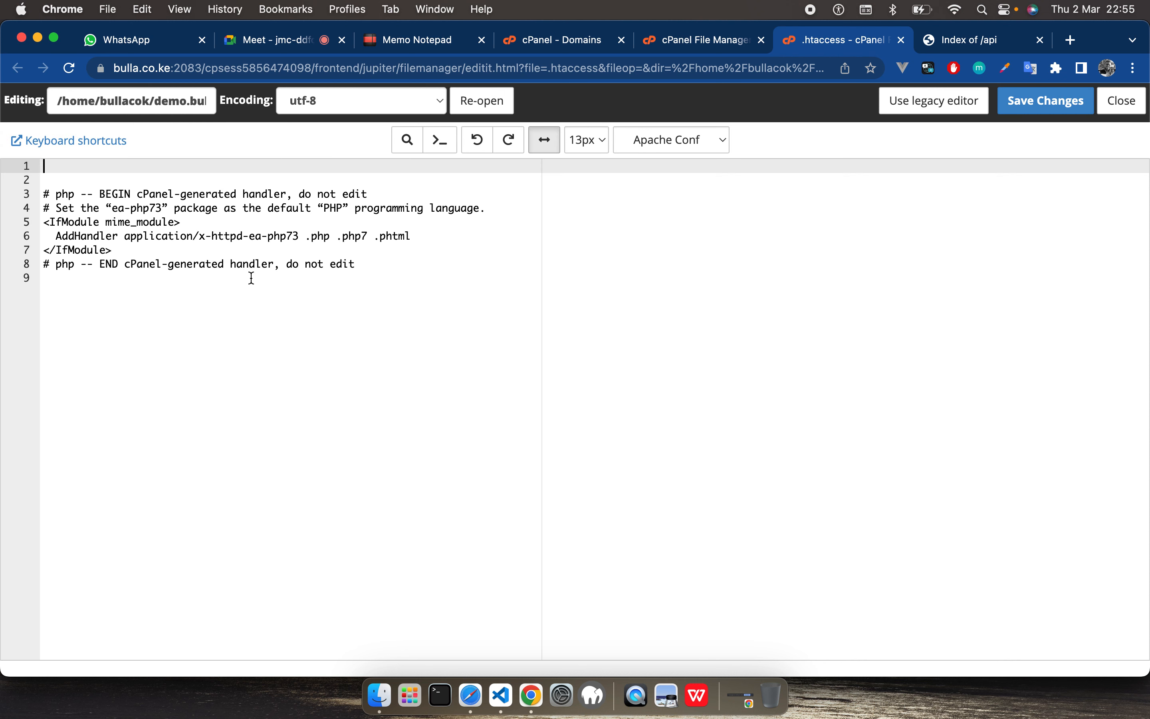
Step: Insert three blank lines below <IfModule mime_module> in .htaccess and write Indexes on line 7
click(208, 222)
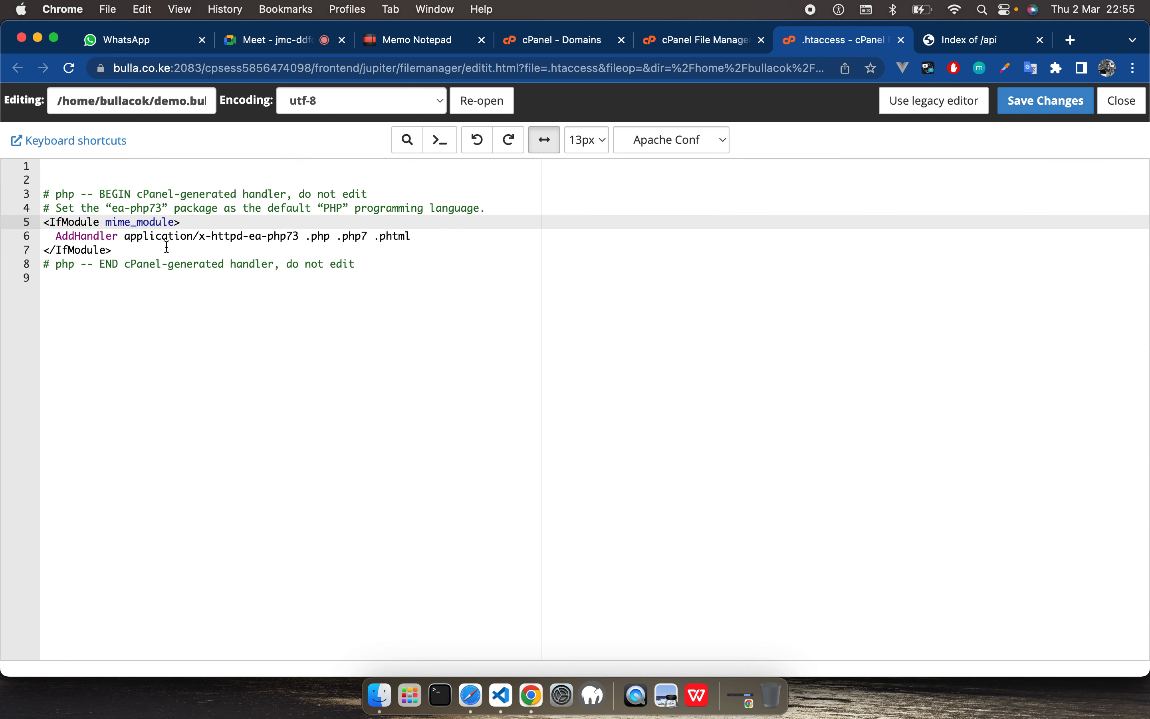
key(Return)
key(Return)
key(Return)
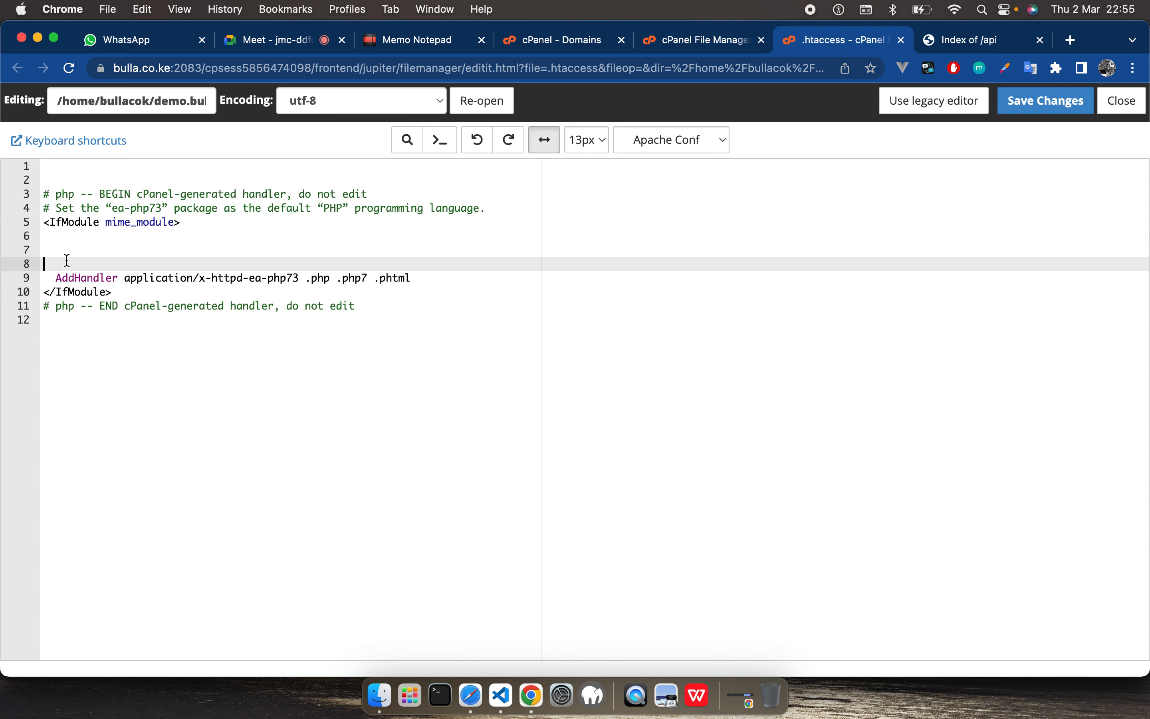
click(123, 245)
text(Indexes)
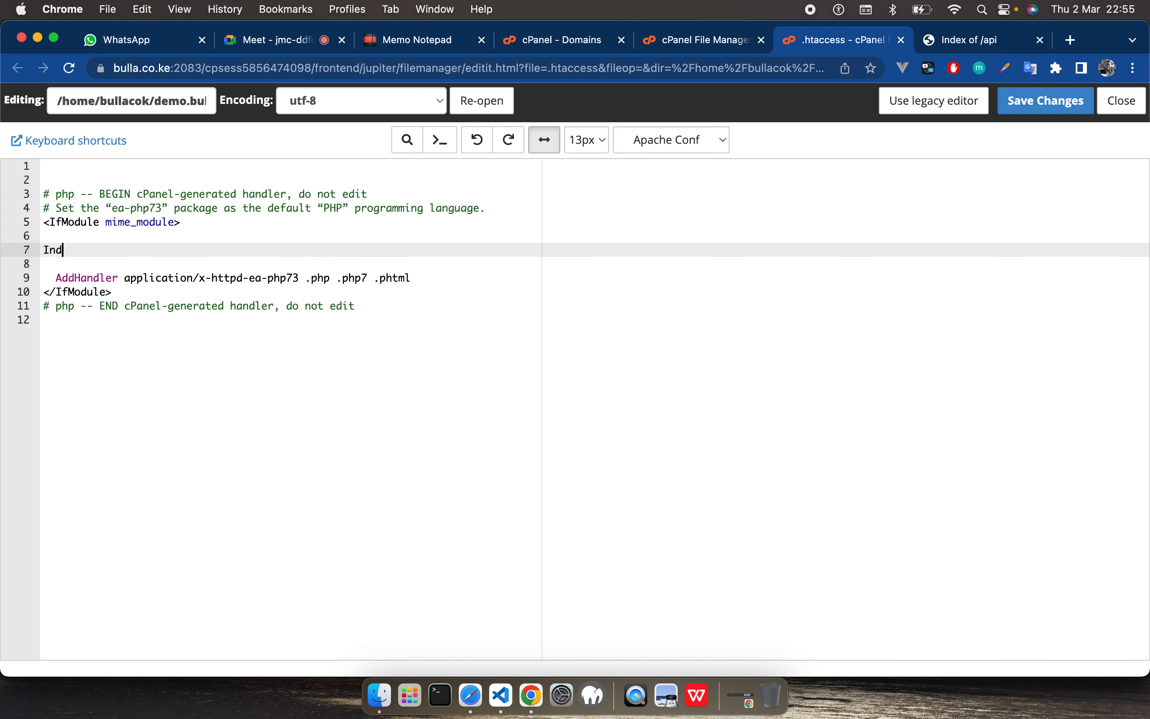
Step: Search Google for "htaccess minus indexed" in a new browser tab
click(1070, 40)
text(h)
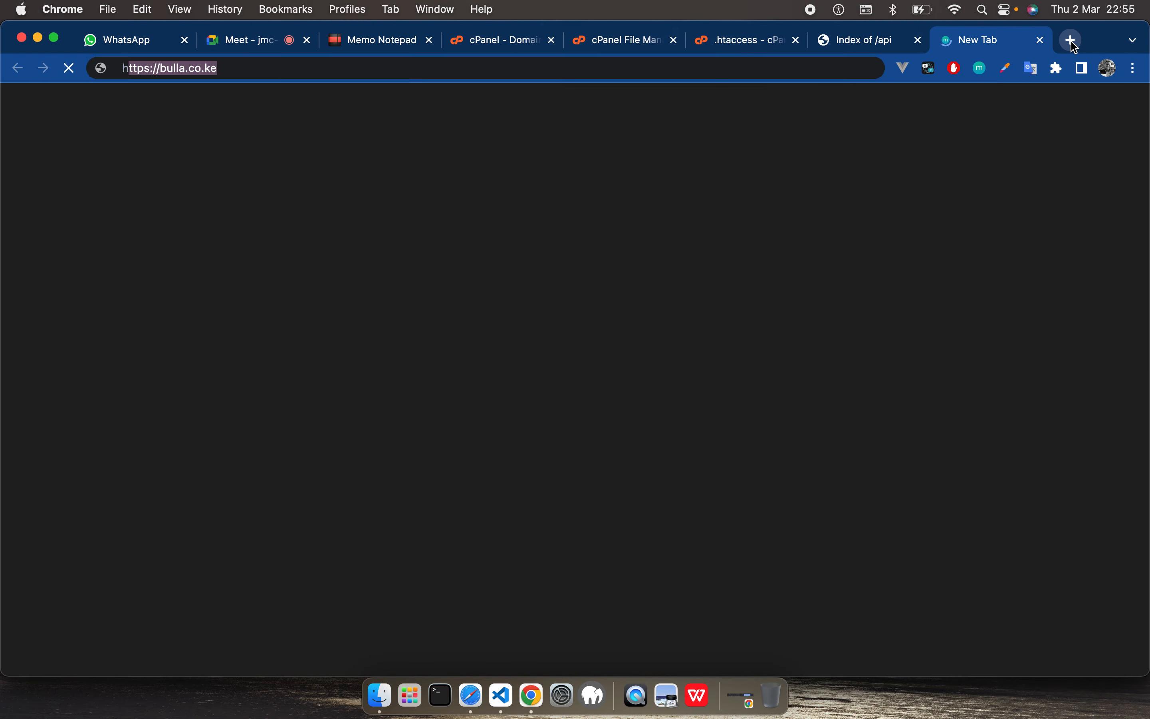
text(taccess in)
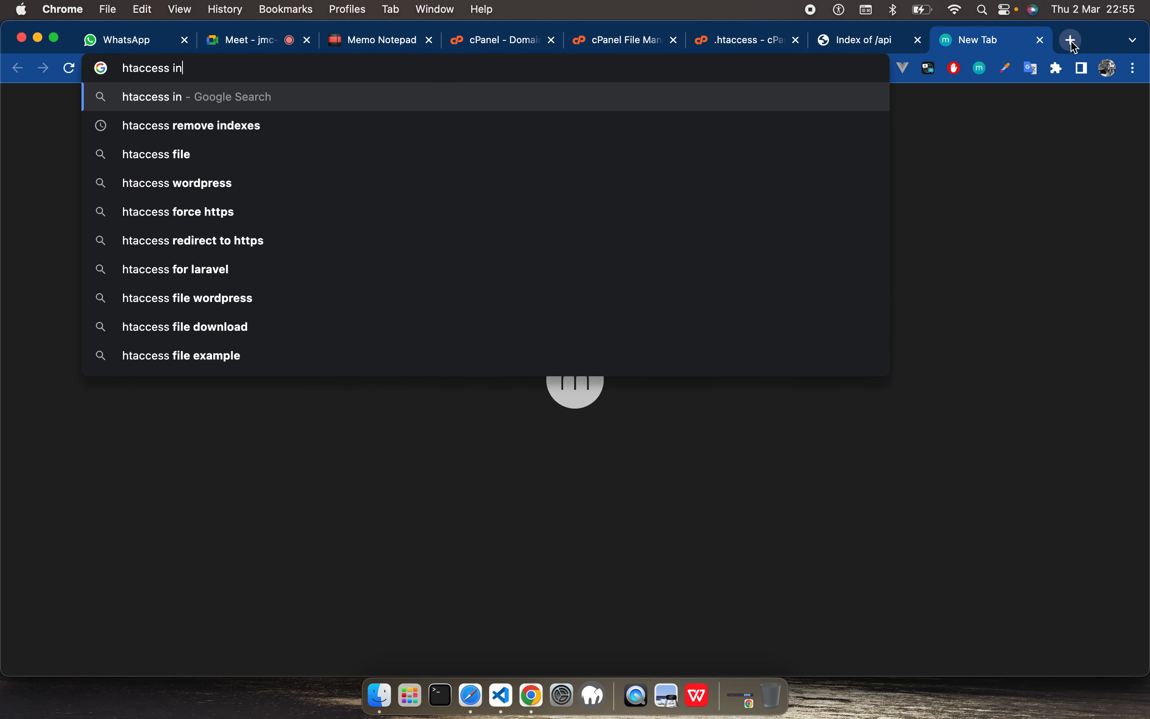
key(BackSpace)
key(BackSpace)
text(add)
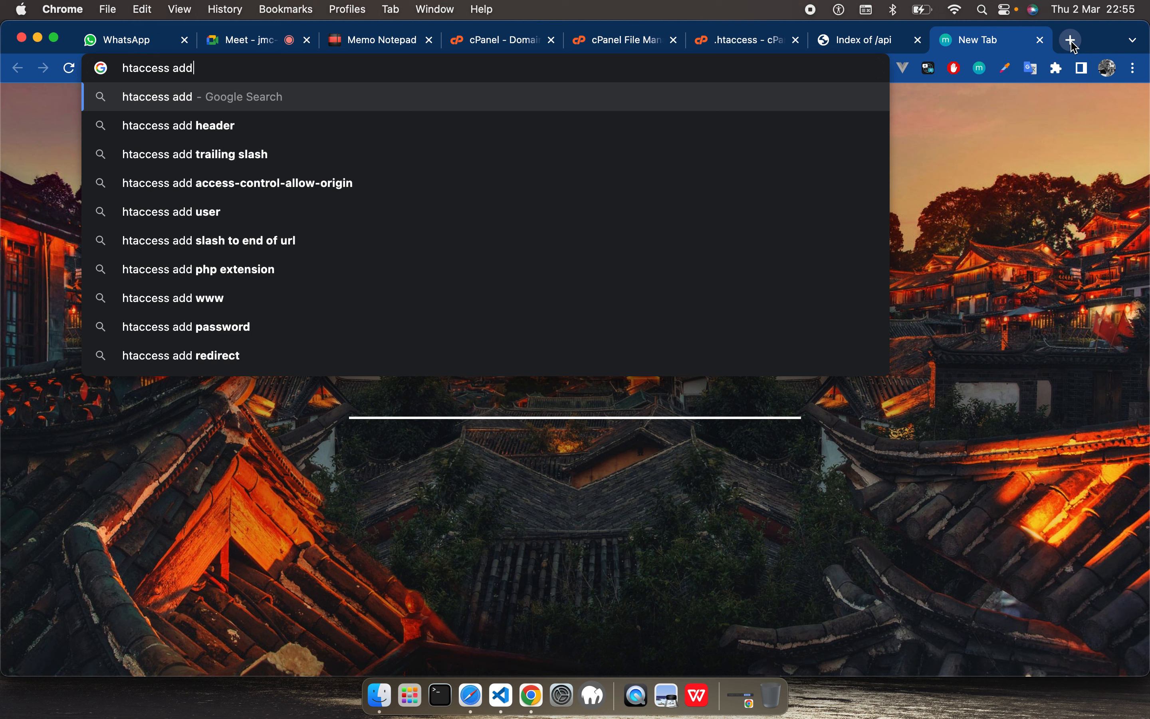
key(BackSpace)
key(BackSpace)
key(BackSpace)
text(minus )
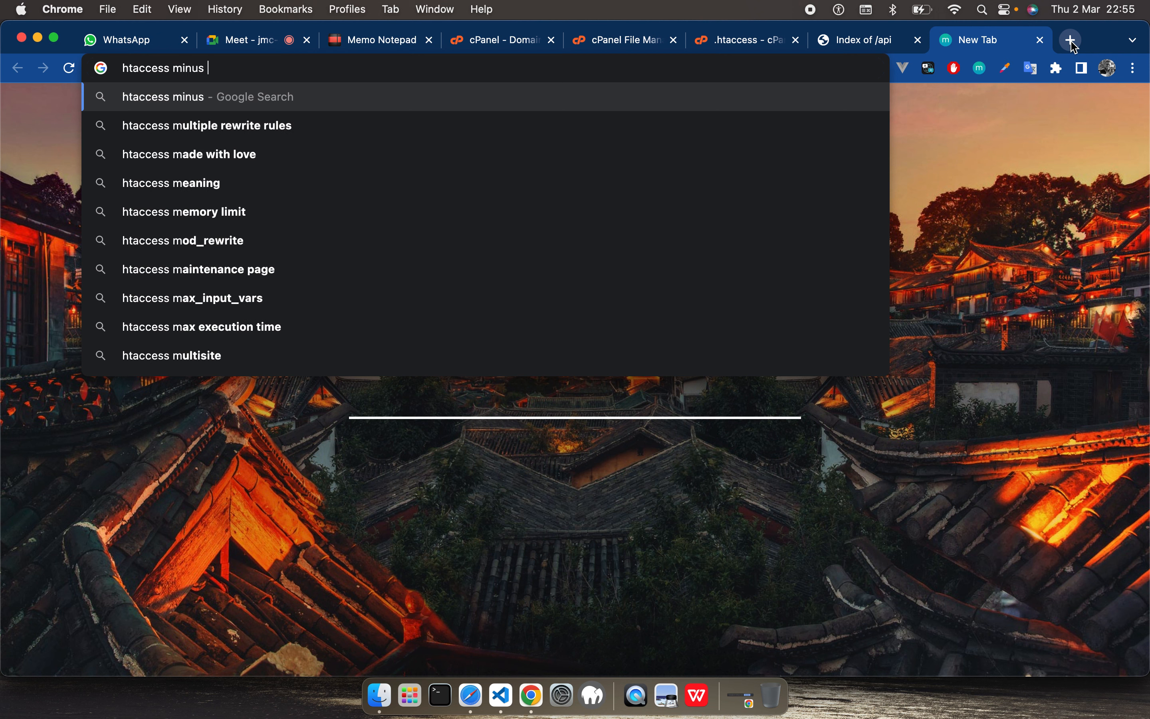
text(indexed)
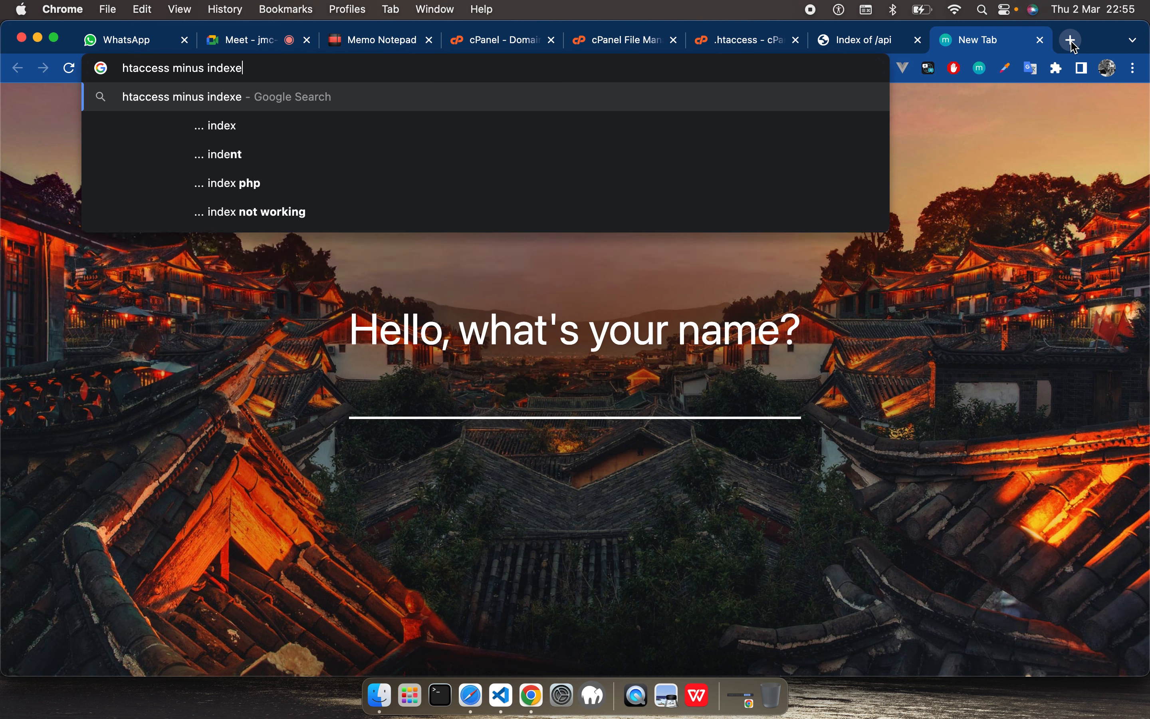
key(Return)
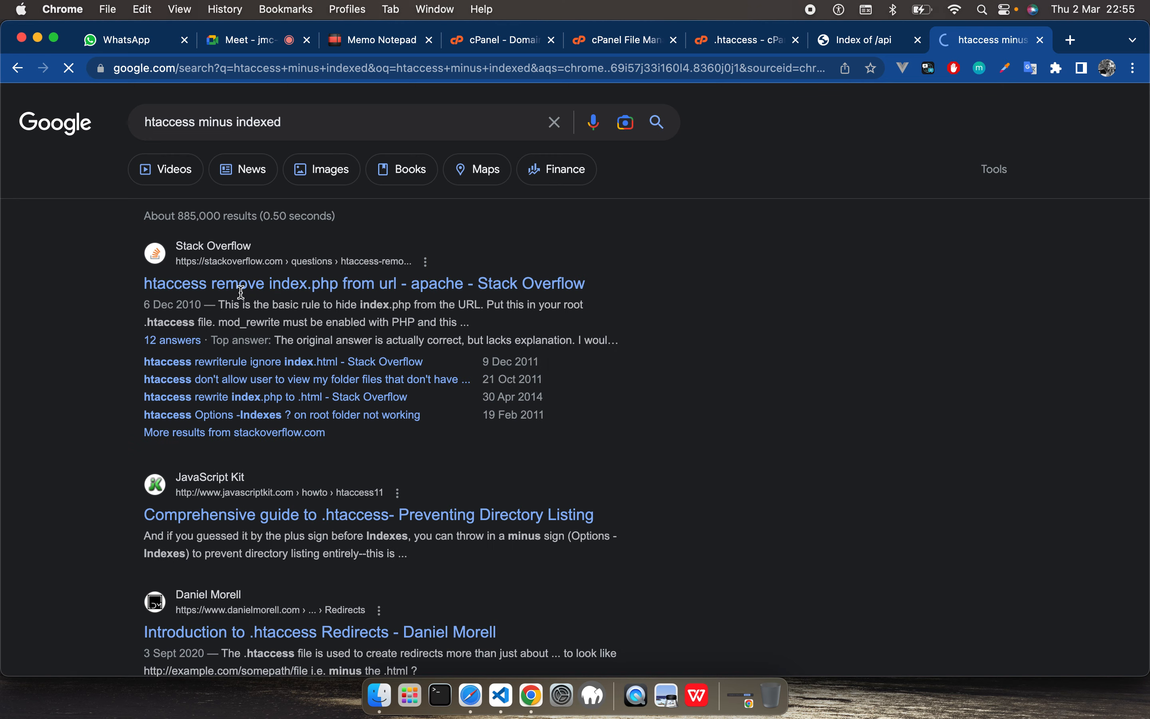
Step: Open the Stack Overflow question "htaccess remove index.php from url" and read its answers for the needed .htaccess rule
click(280, 293)
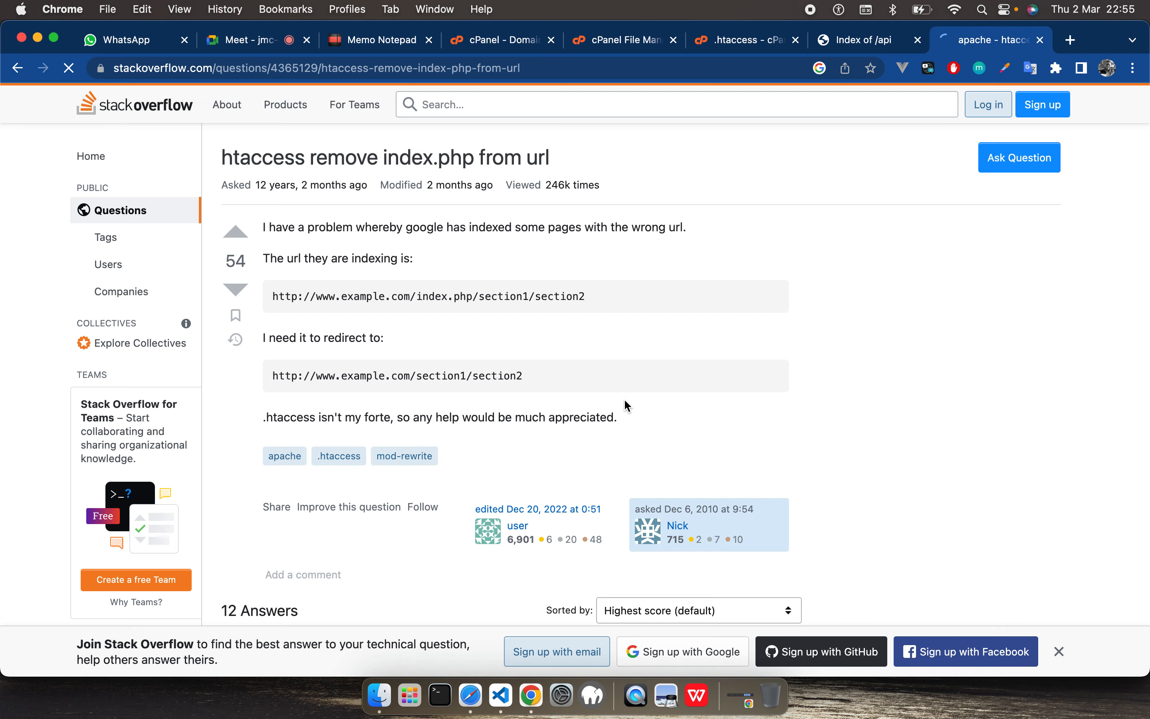
scroll(351, 432, down, 10)
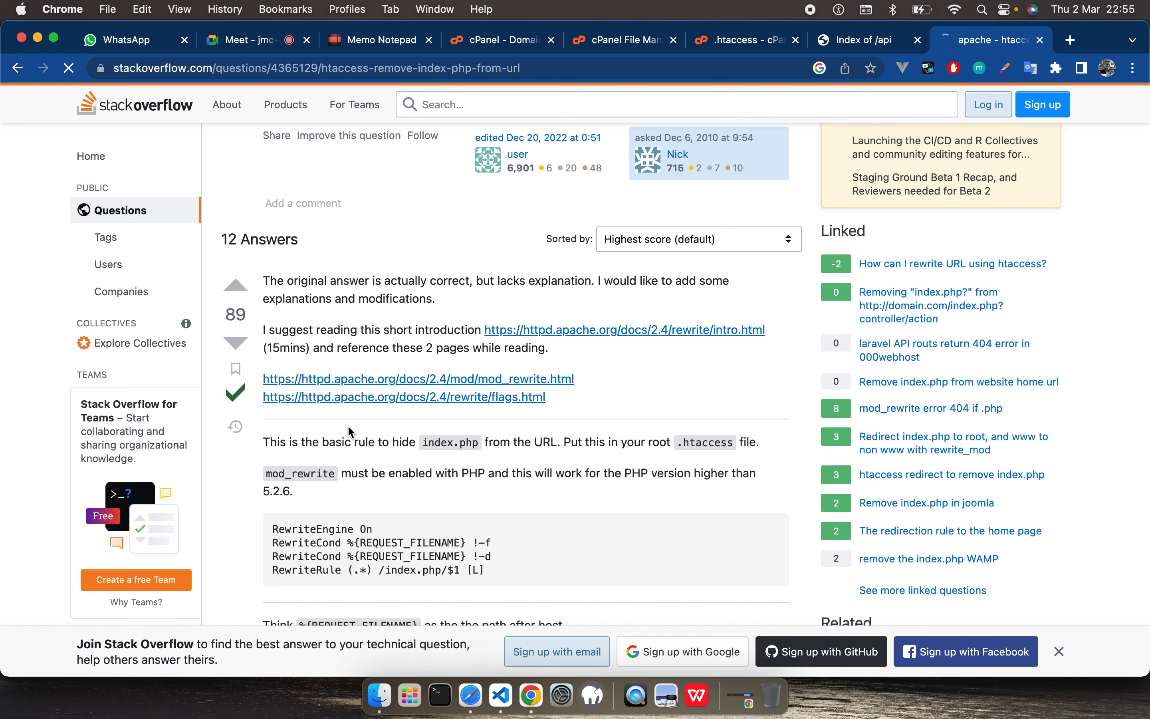
scroll(351, 432, down, 1)
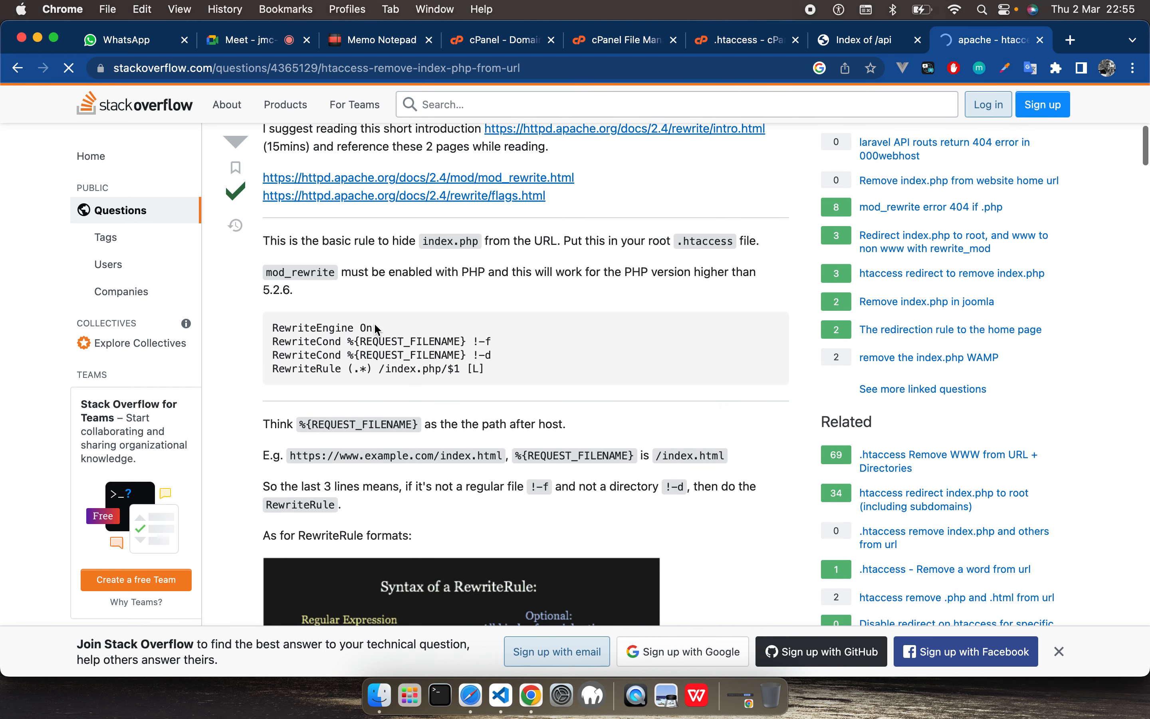
drag(376, 328, 270, 328)
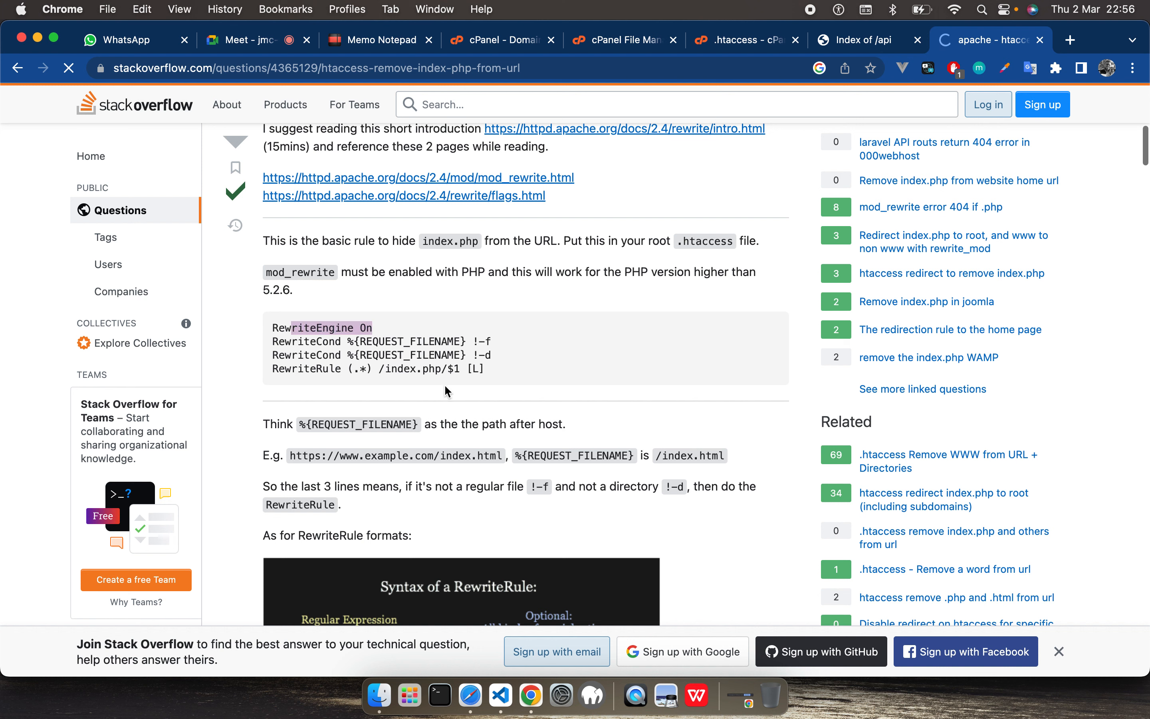
scroll(494, 379, down, 3)
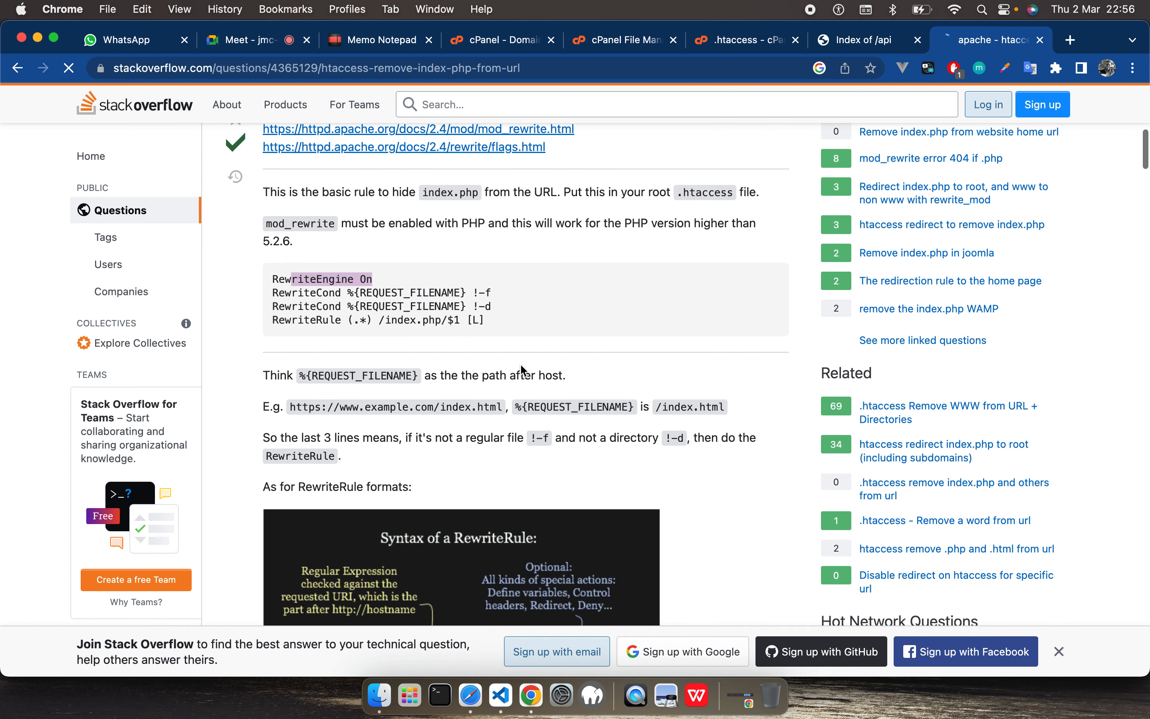
click(521, 365)
scroll(521, 365, down, 1)
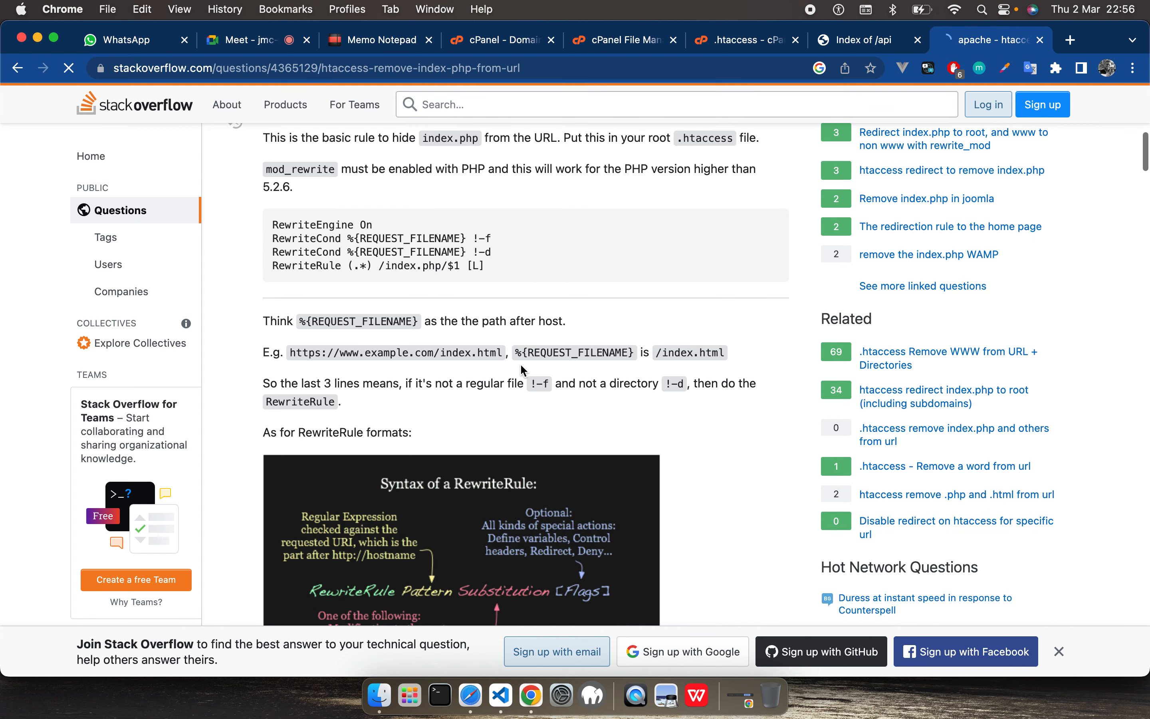
scroll(523, 370, down, 15)
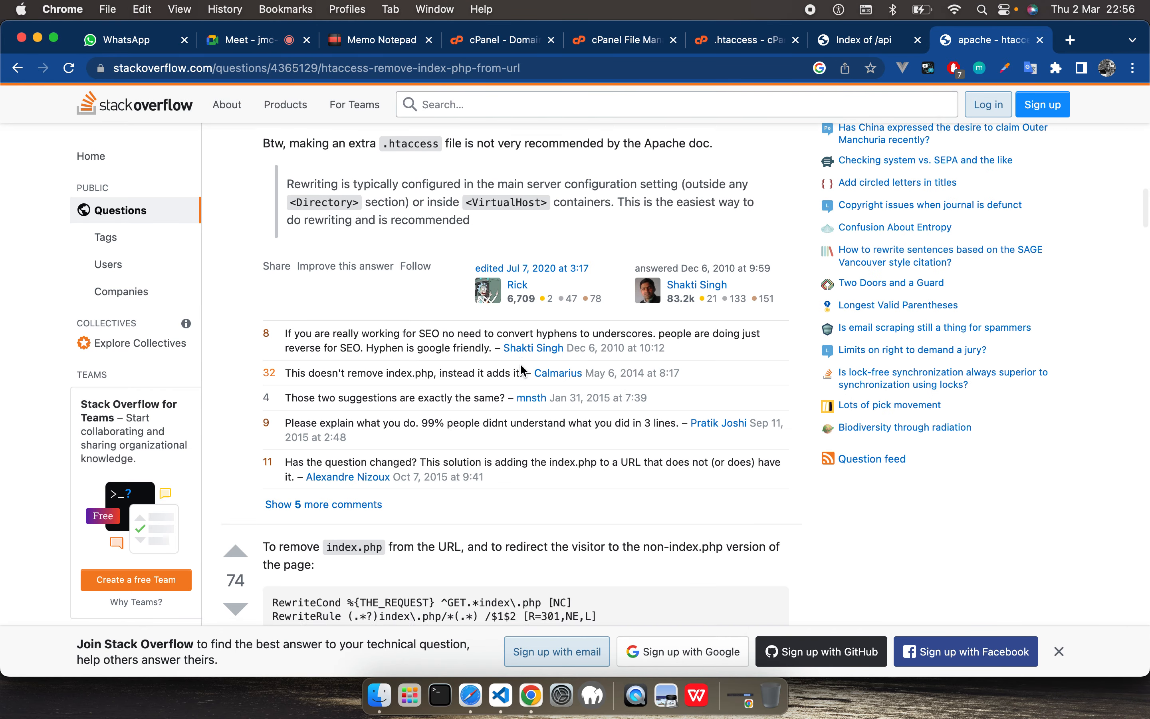
scroll(522, 370, down, 10)
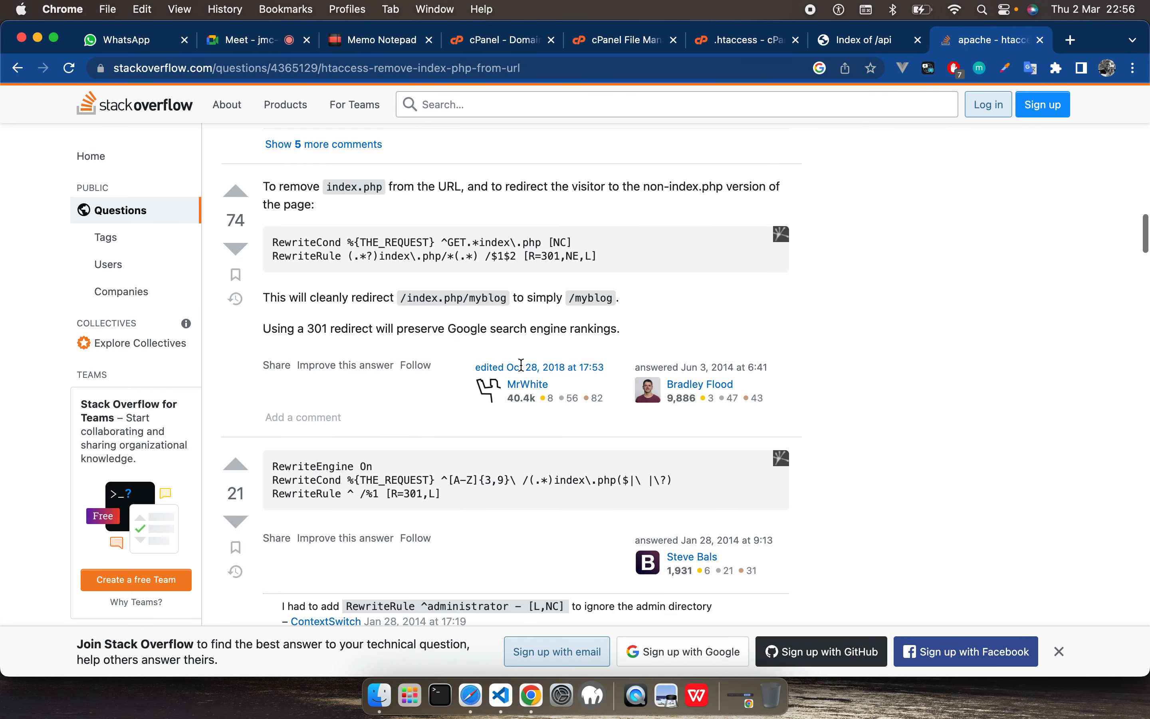
scroll(523, 370, down, 6)
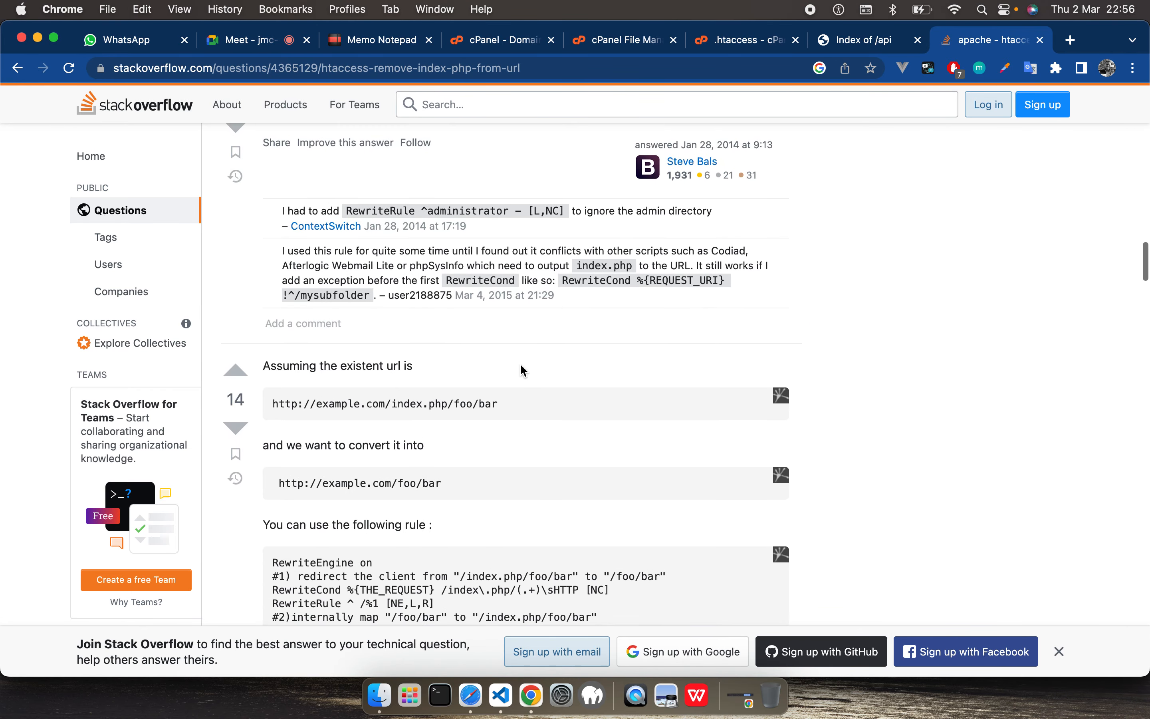
scroll(523, 369, down, 5)
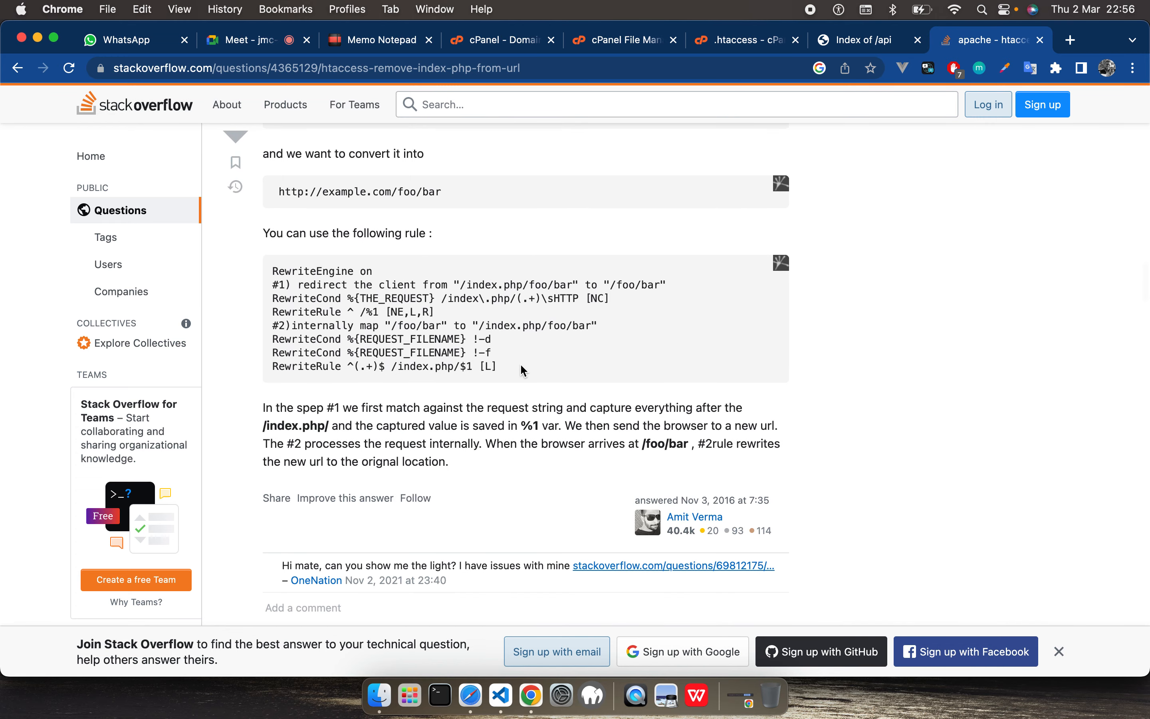
scroll(522, 370, down, 8)
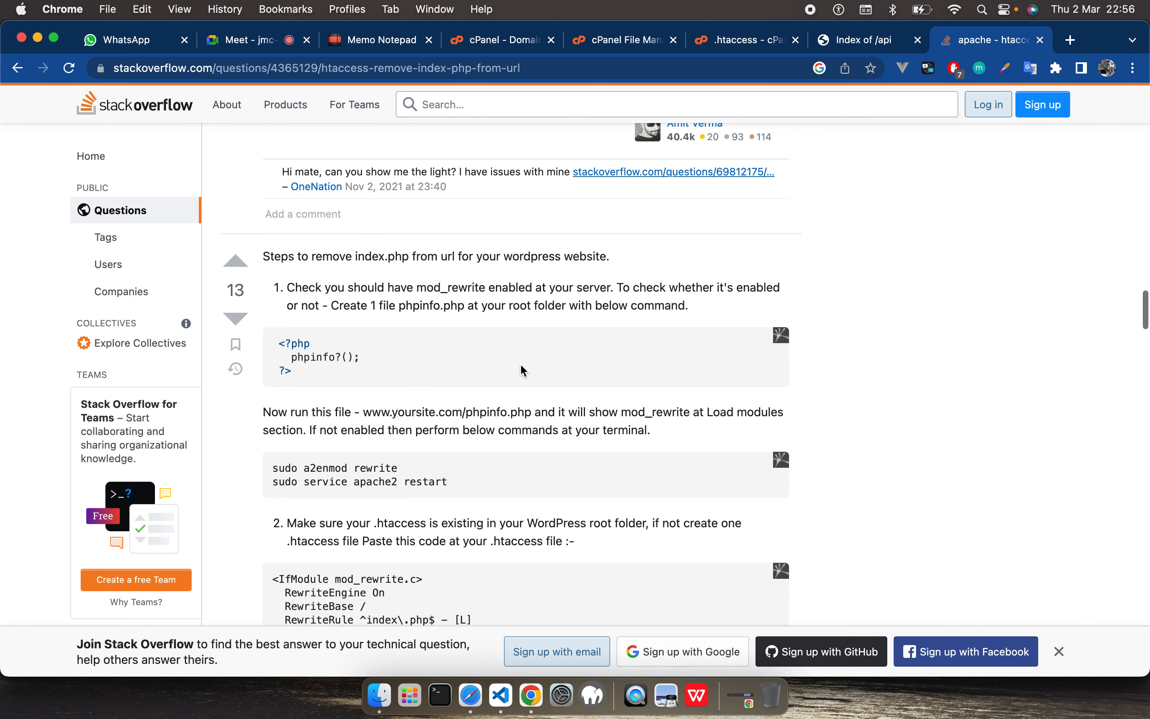
scroll(523, 370, down, 6)
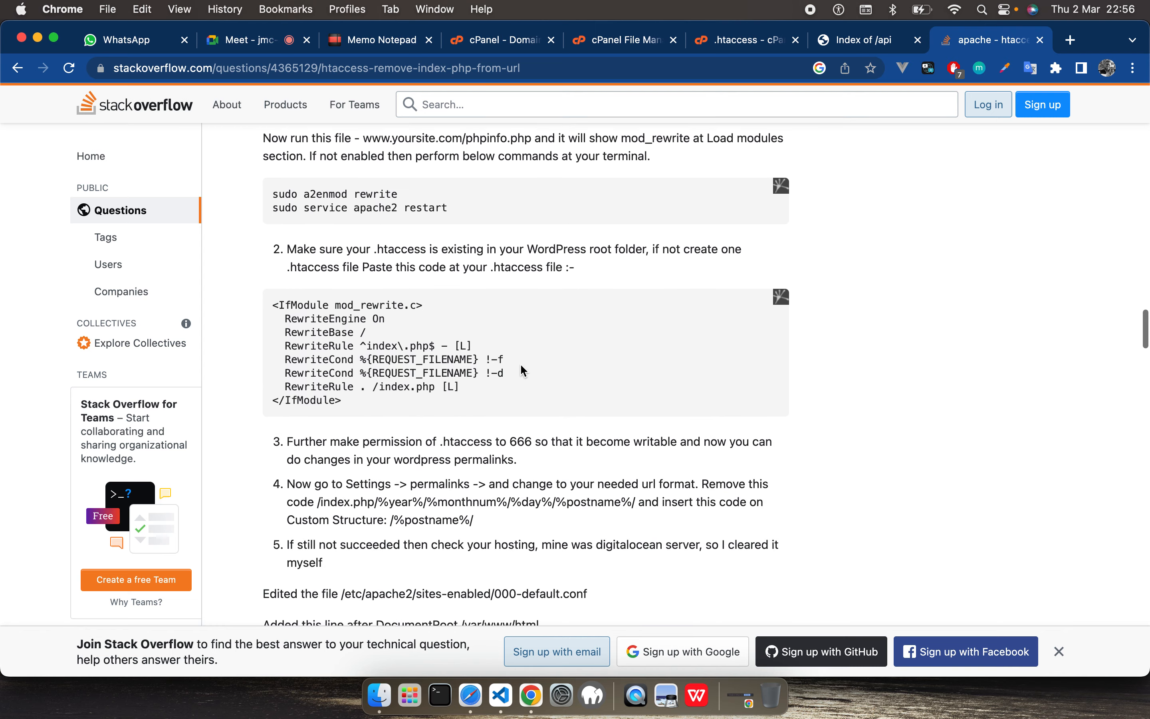
scroll(523, 370, down, 15)
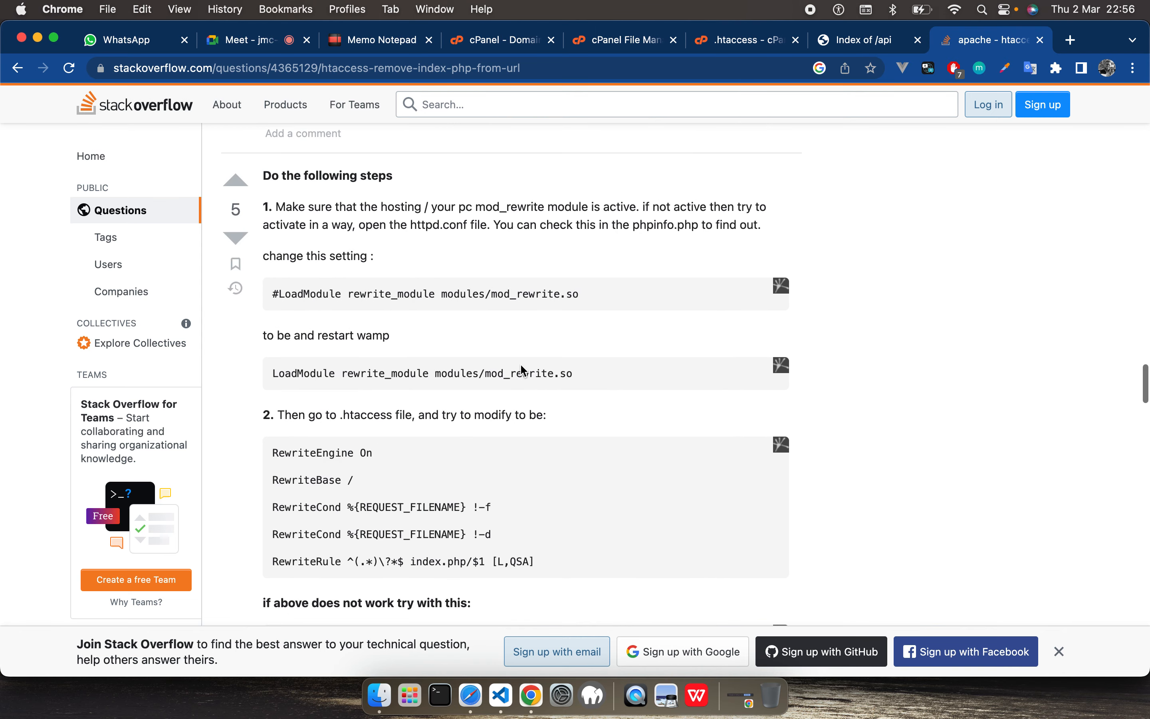
scroll(523, 370, down, 10)
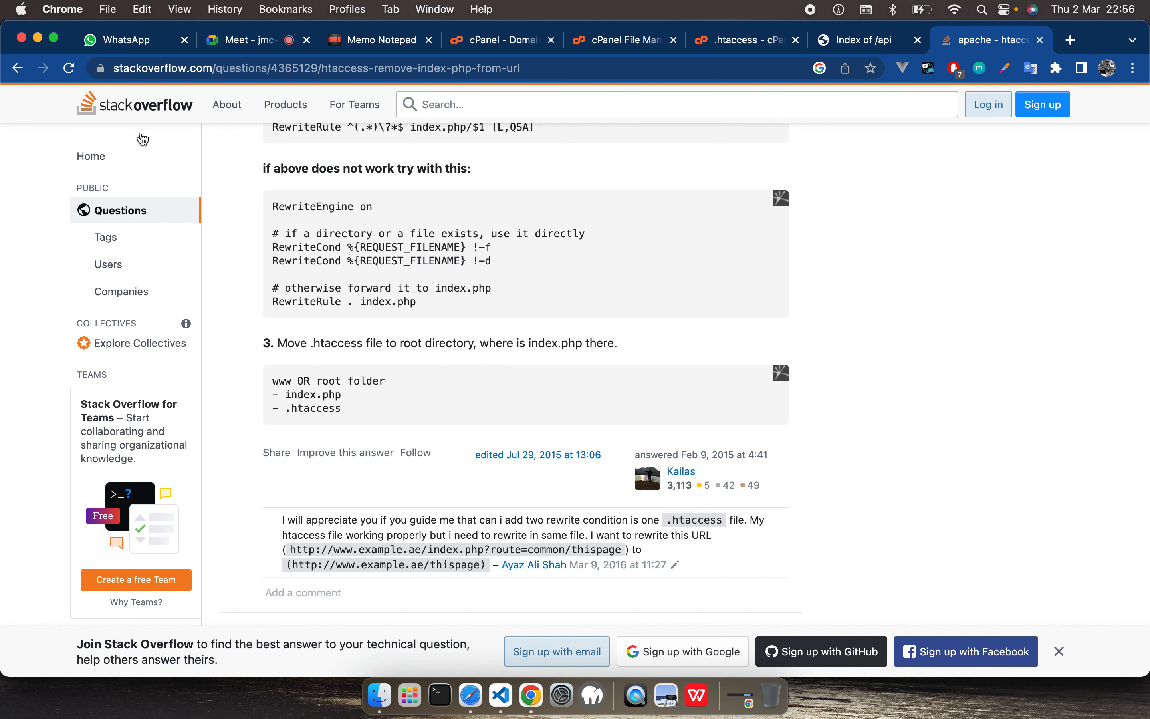
Step: Return to the search results and open the websistent.com article "How to disable directory listing in Apache"
click(18, 69)
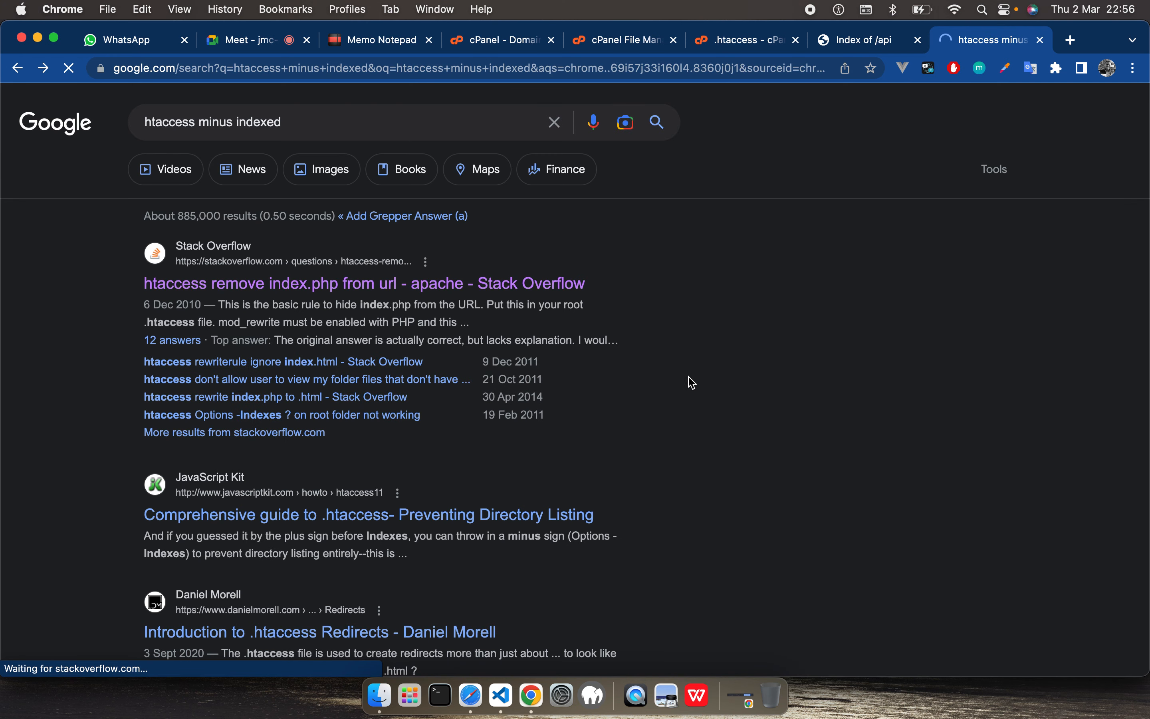
scroll(287, 437, down, 3)
scroll(288, 445, down, 5)
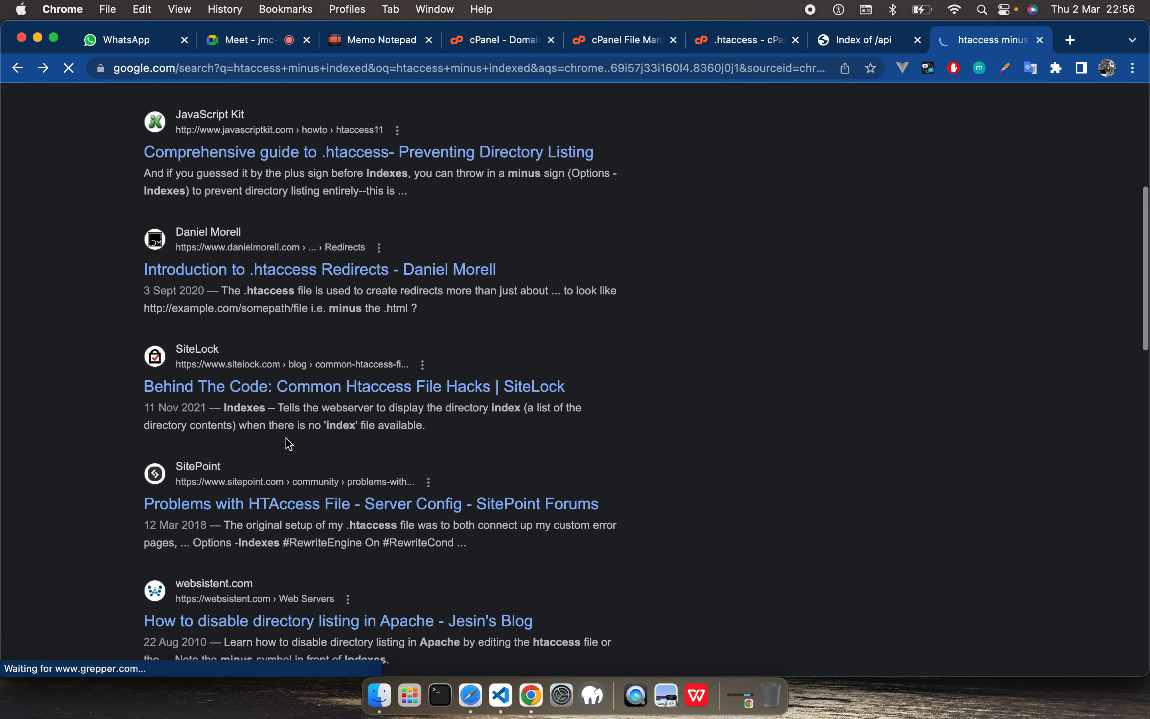
scroll(290, 445, down, 4)
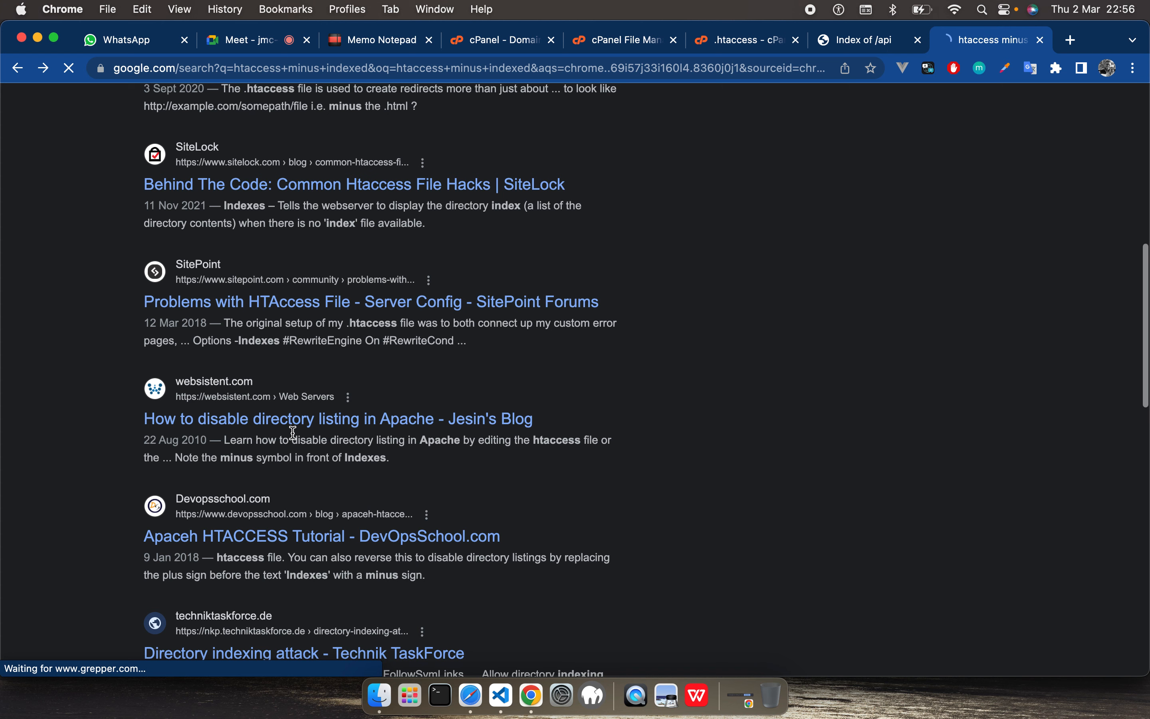
click(328, 420)
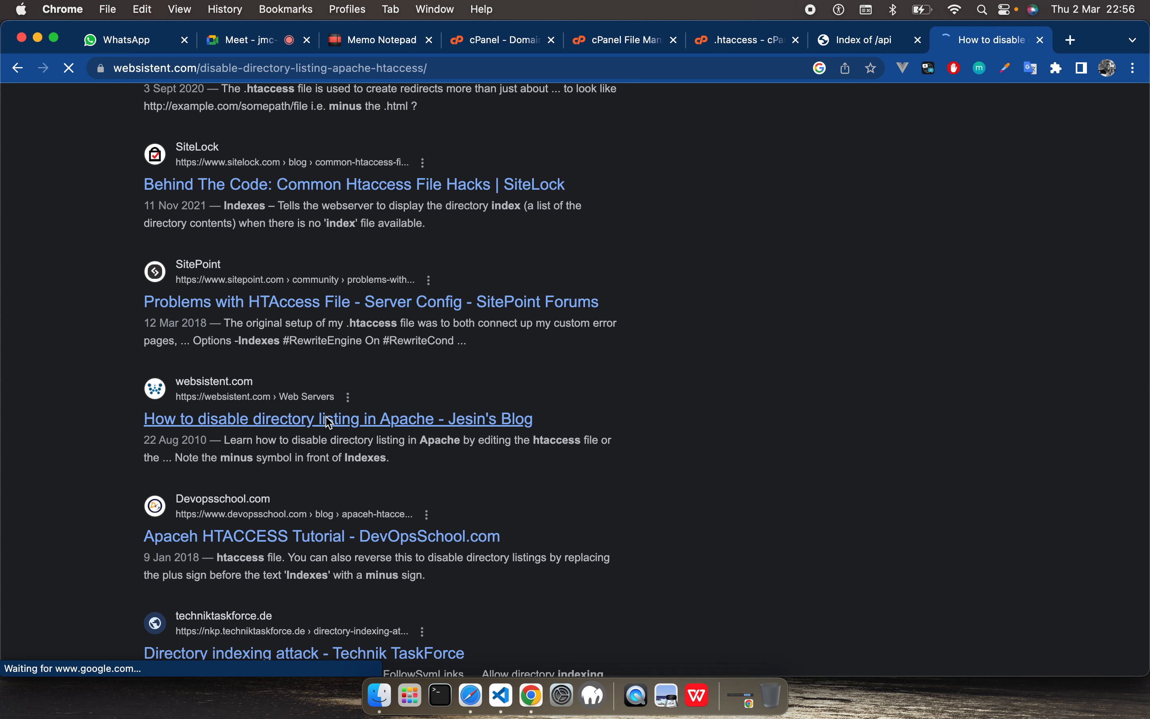
Step: Find the directive that disables directory listing in the article's Method 1 section and select the text "Options -Indexes"
scroll(462, 490, down, 10)
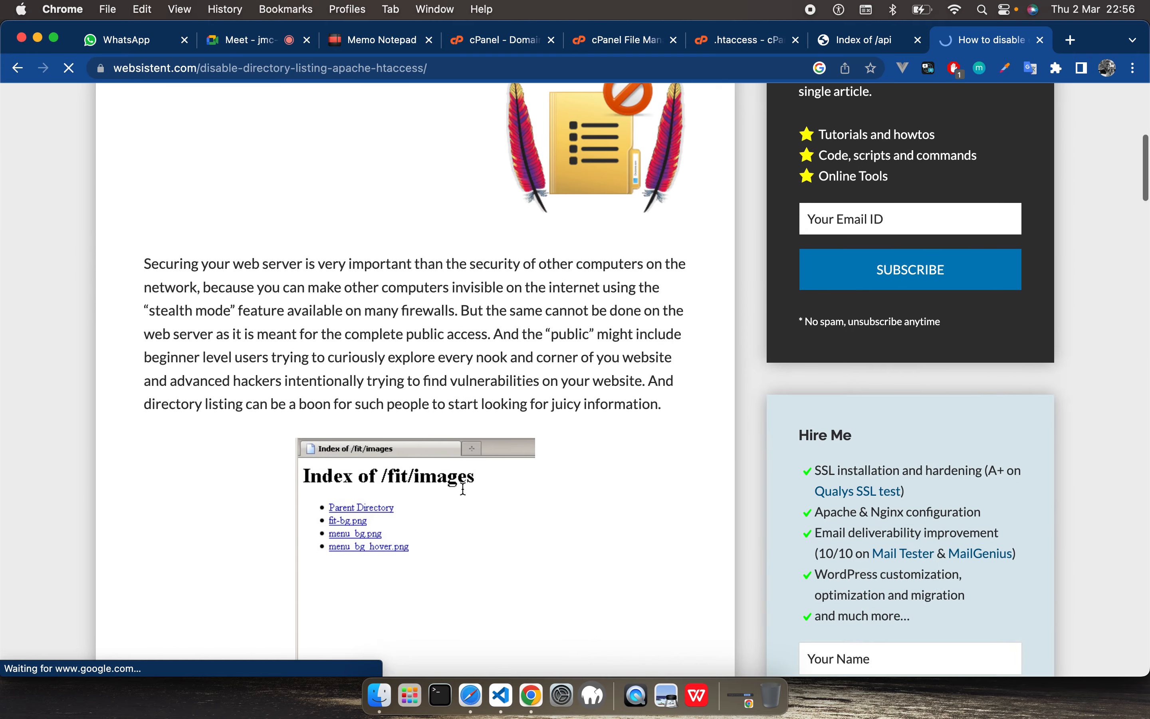
scroll(463, 490, down, 15)
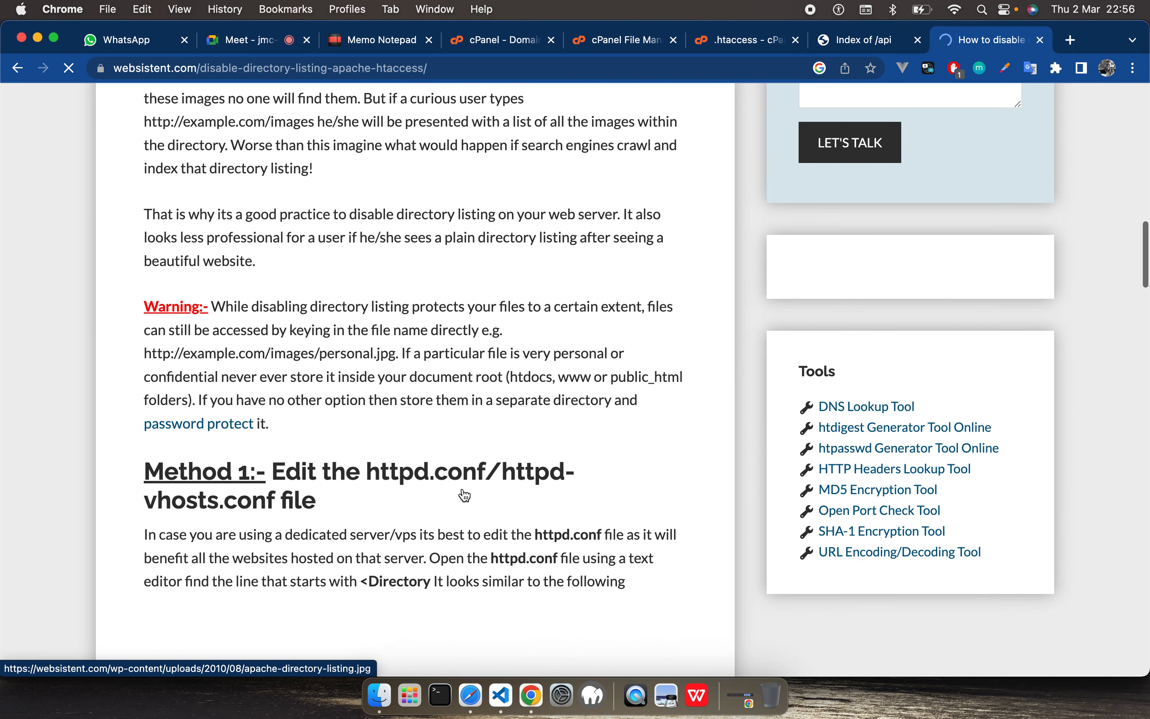
scroll(465, 495, down, 10)
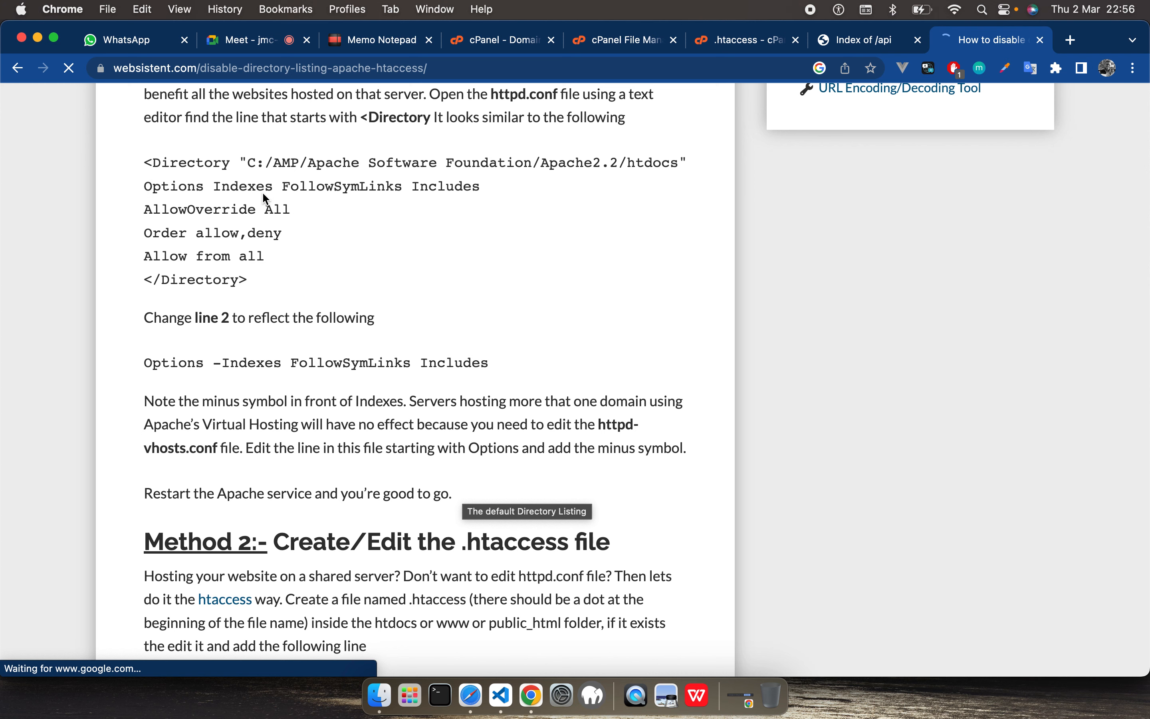
scroll(374, 337, up, 3)
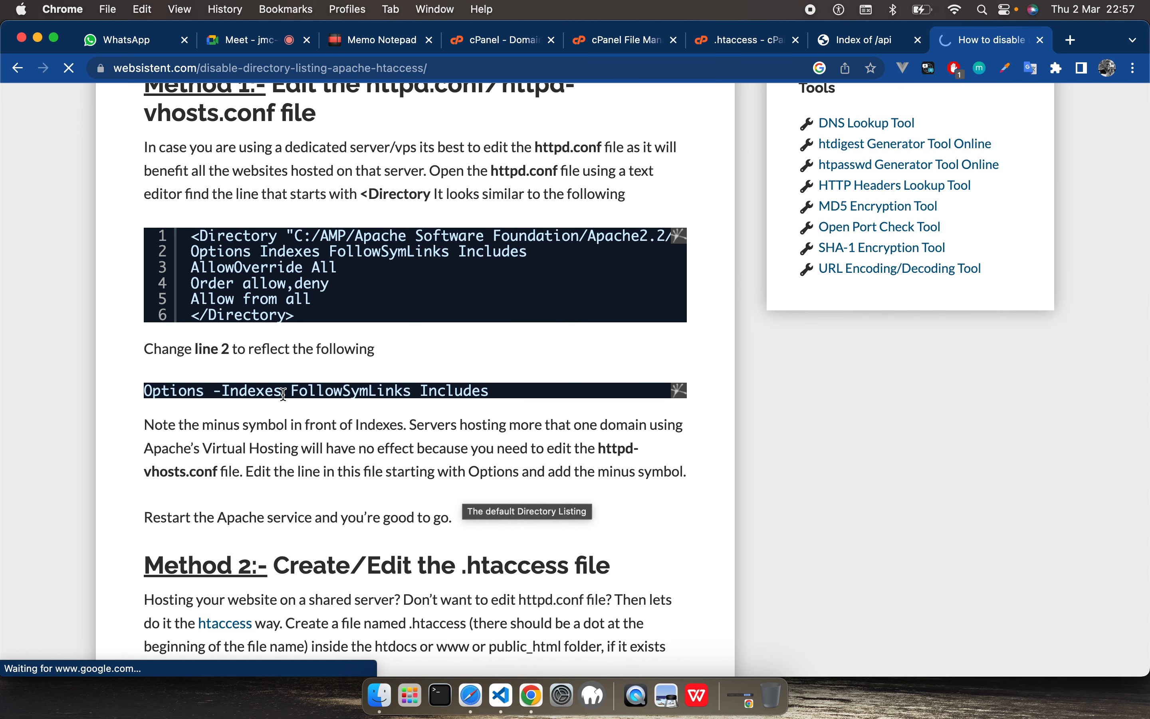
drag(283, 394, 151, 392)
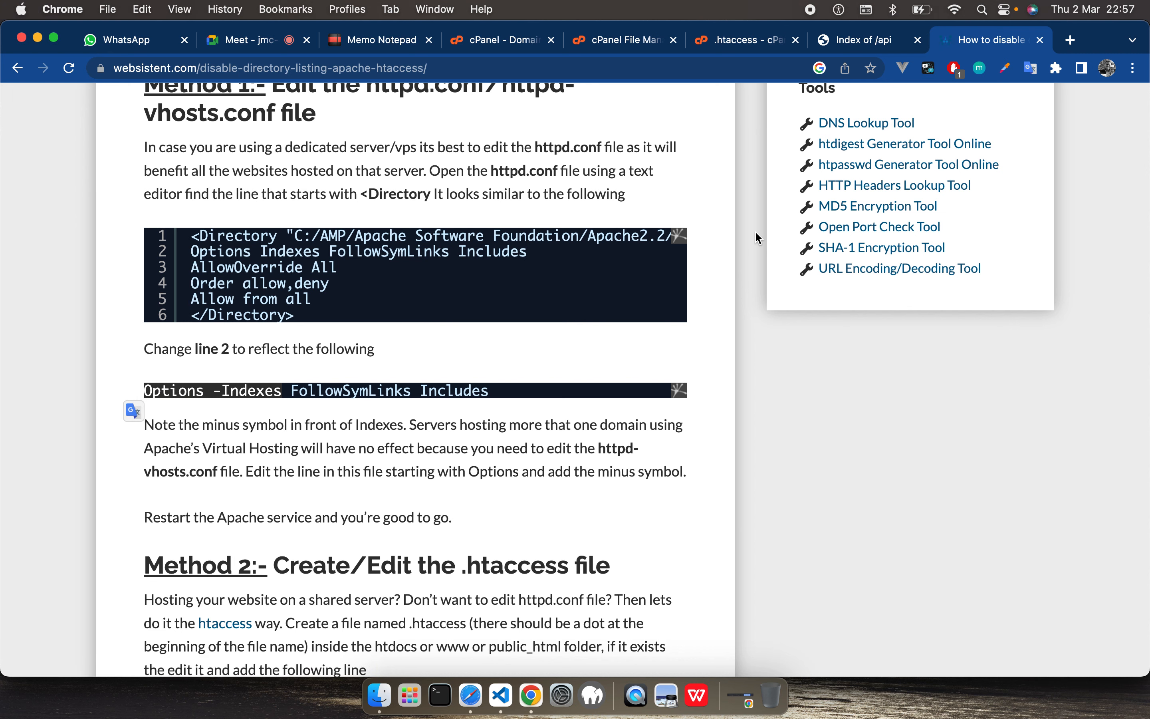
Step: In the .htaccess editor, replace the "Indexes" line with an indented "Options -Indexes" directive and remove the blank lines around it
click(744, 40)
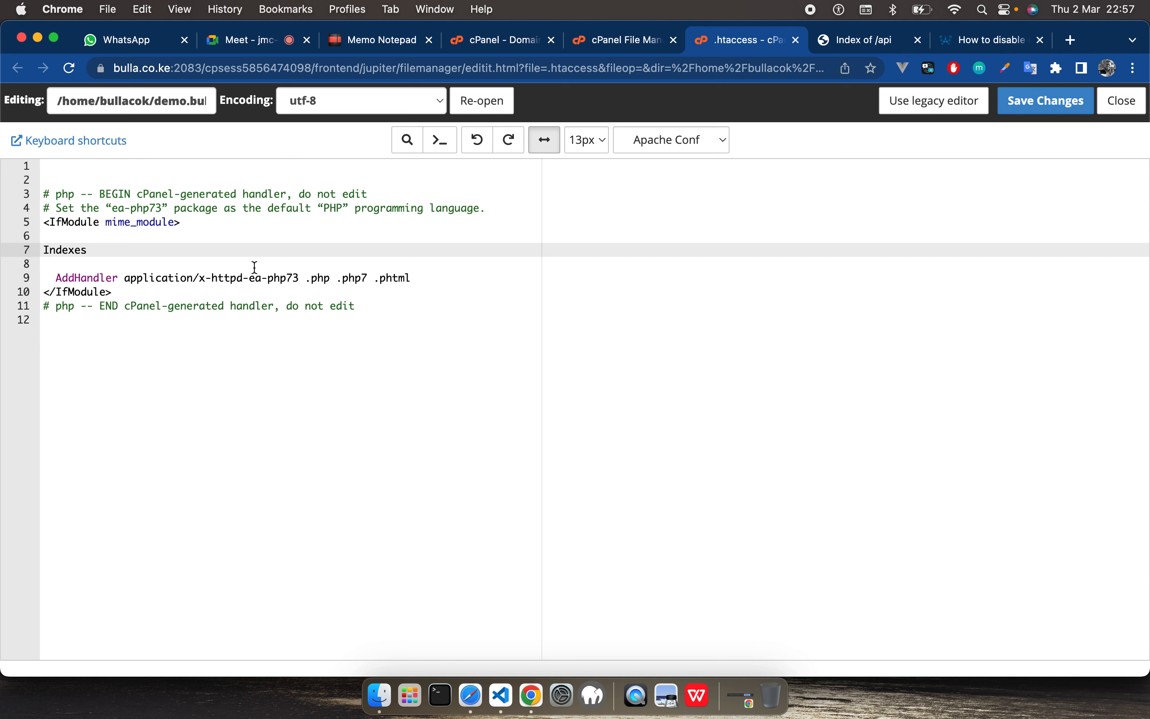
drag(94, 244, 33, 243)
text(Options -Indexes)
key(Tab)
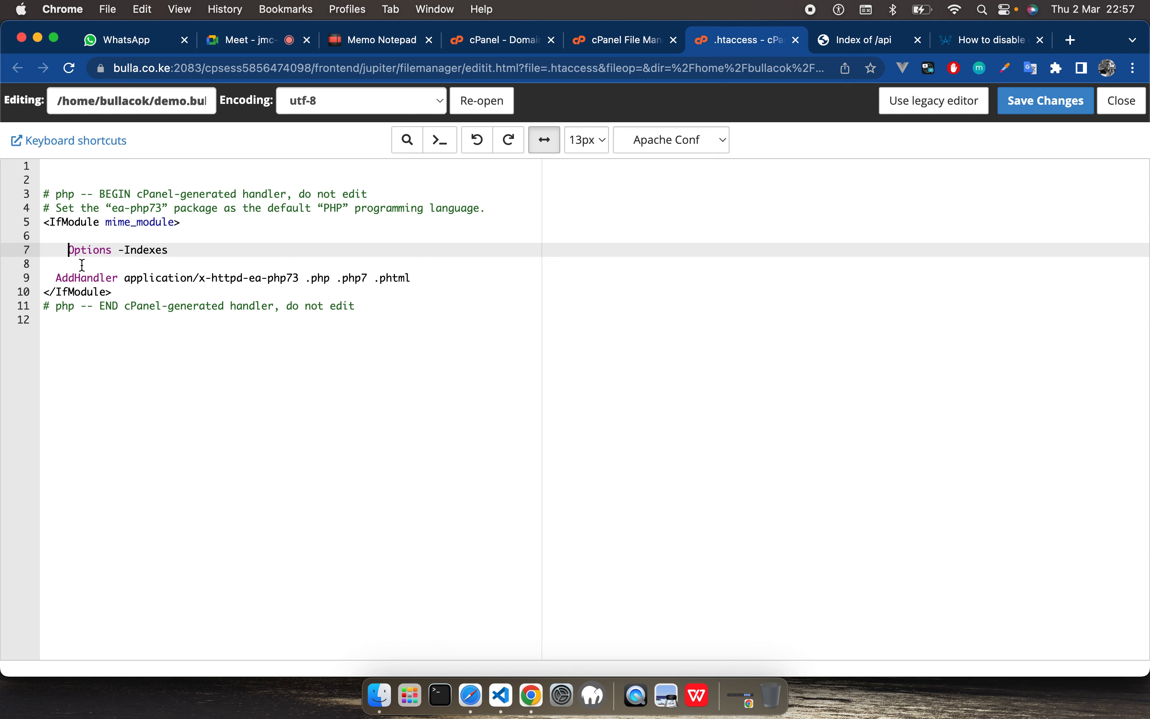
key(shift+Tab)
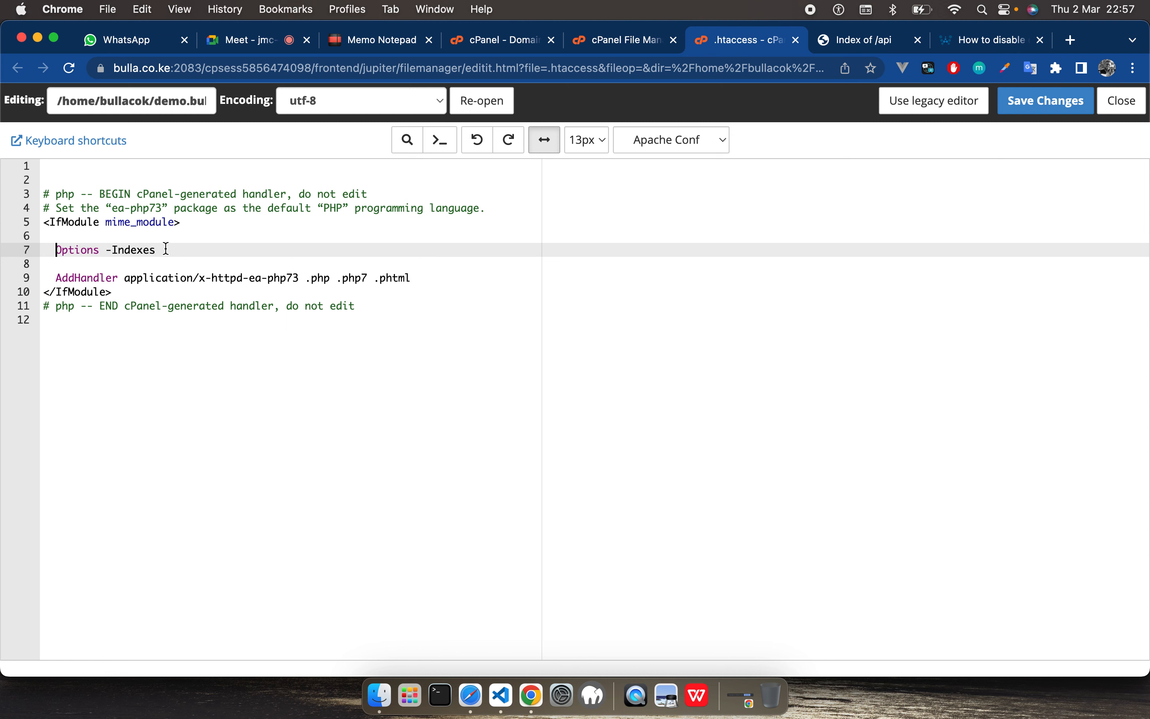
click(87, 237)
key(BackSpace)
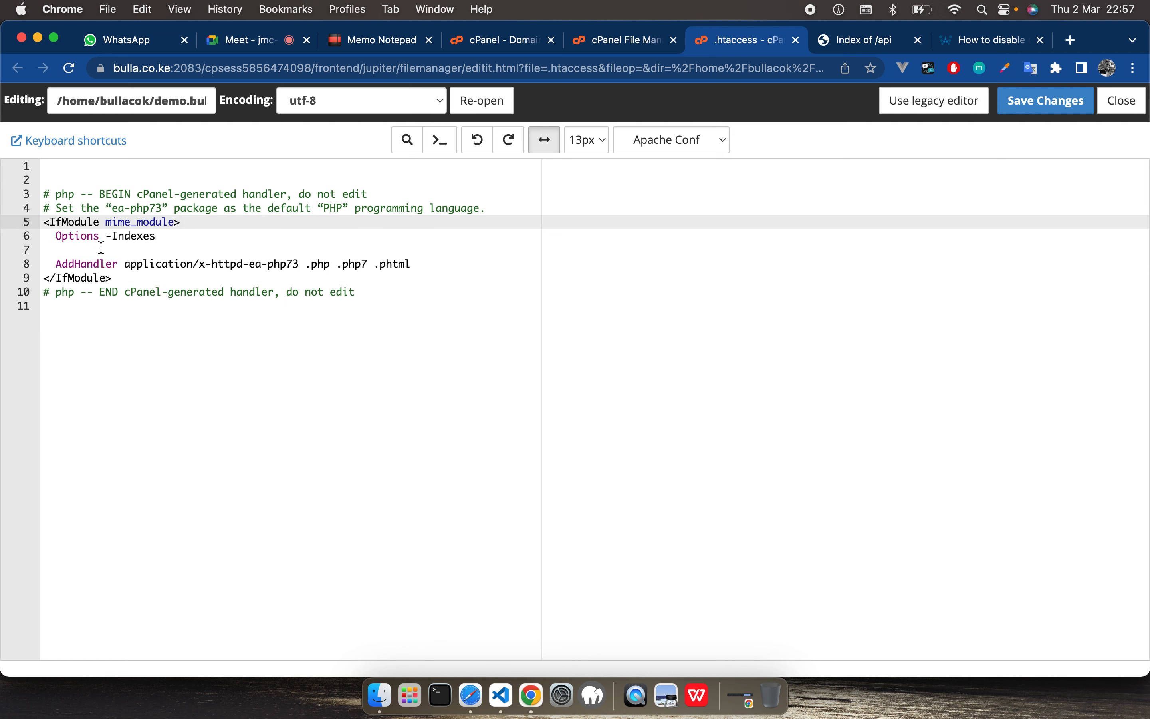
click(101, 248)
key(BackSpace)
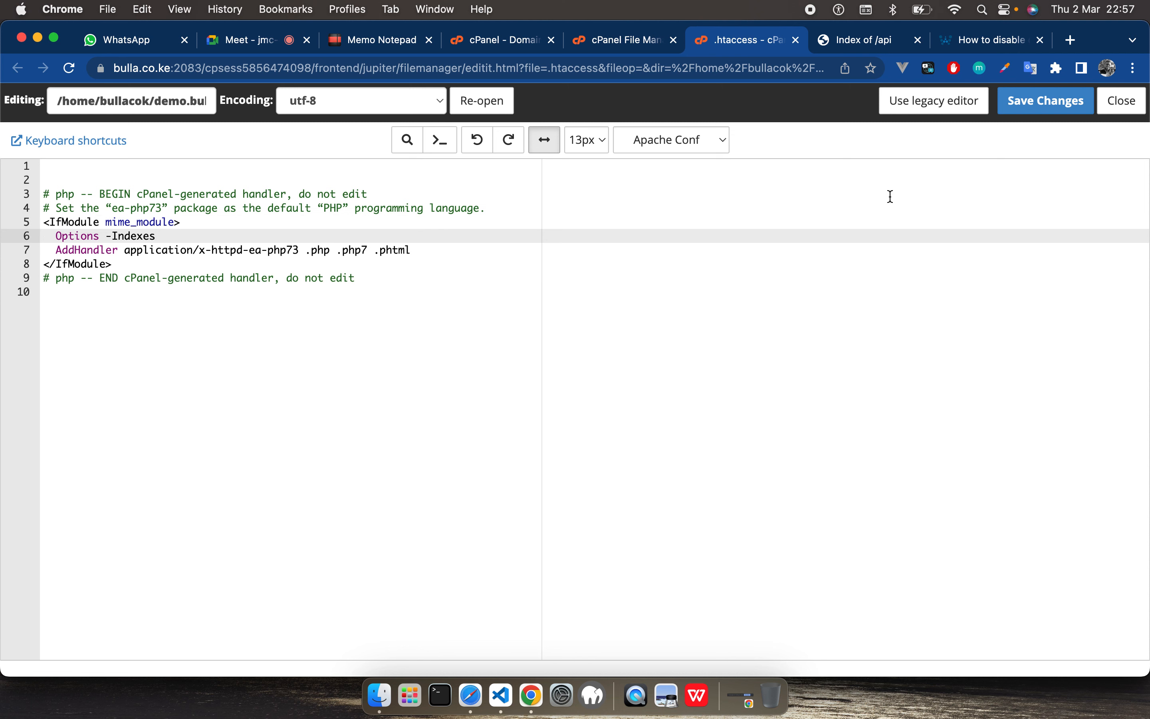
Step: Save the .htaccess file, overwriting the existing one, and reload demo.bulla.co.ke/api/ to check directory access
click(1048, 108)
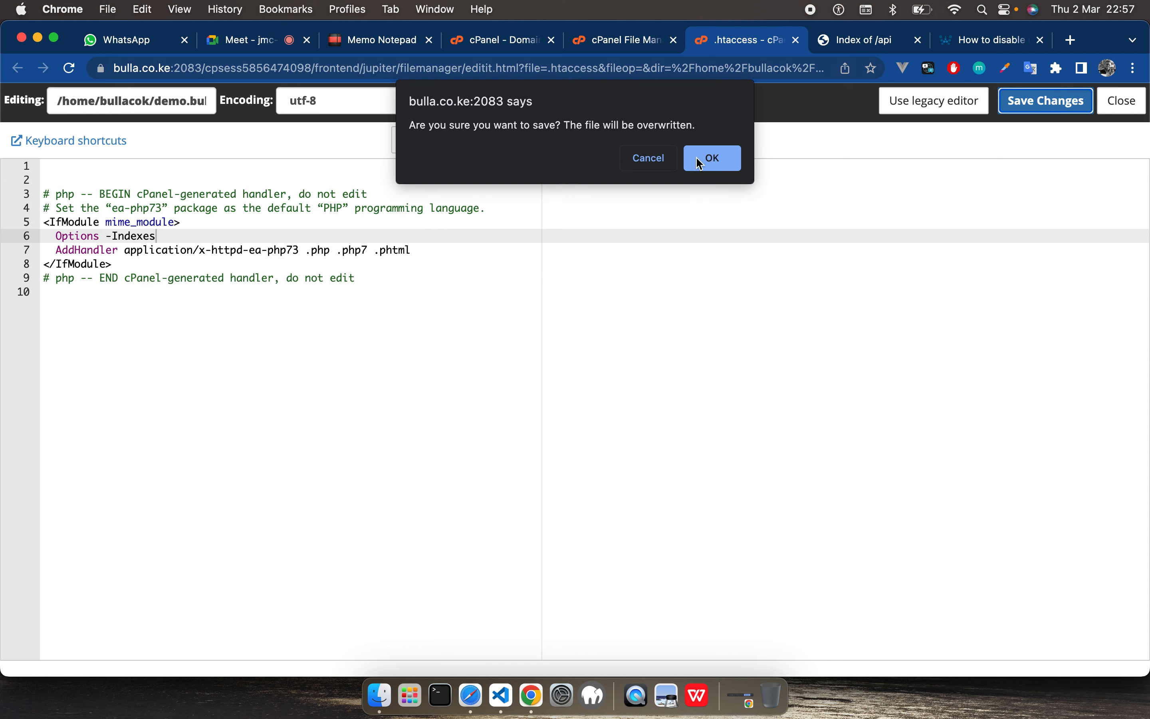
click(697, 157)
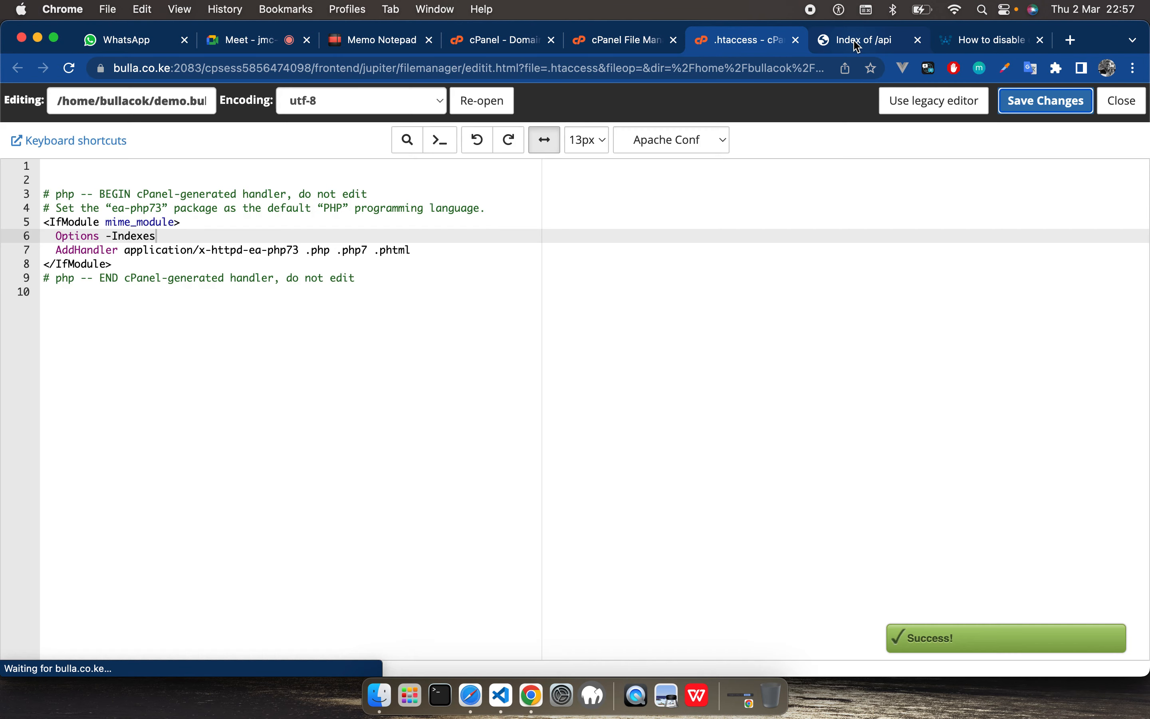
click(858, 42)
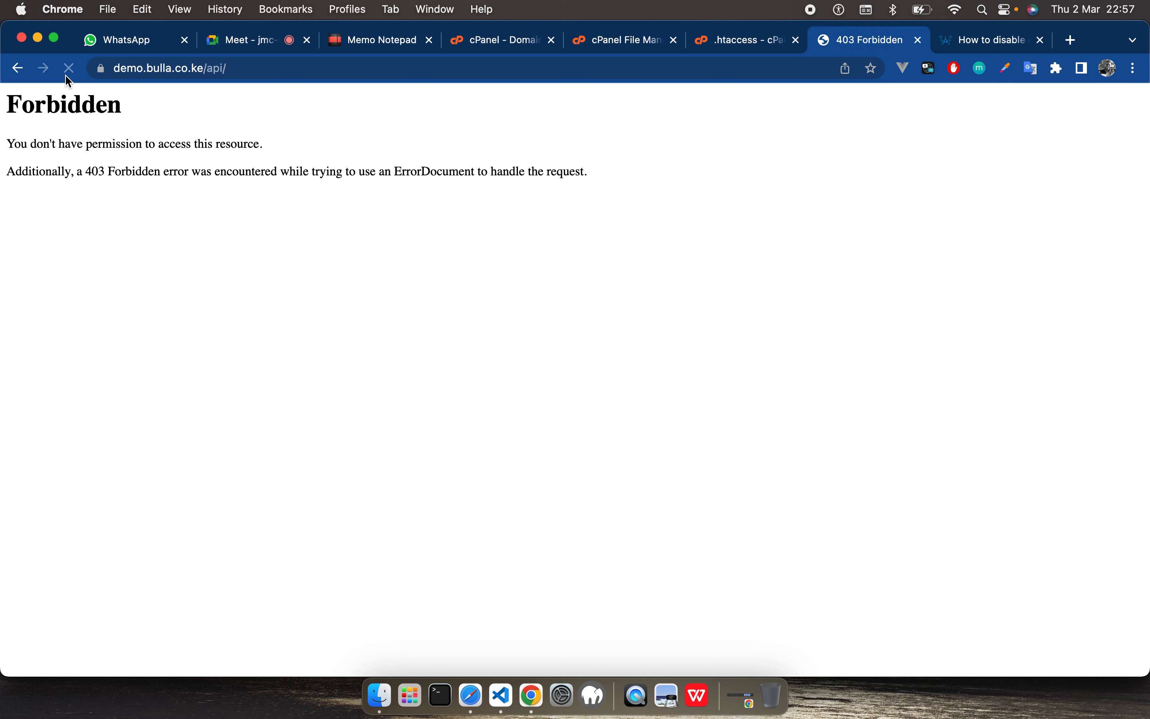
drag(592, 190, 9, 105)
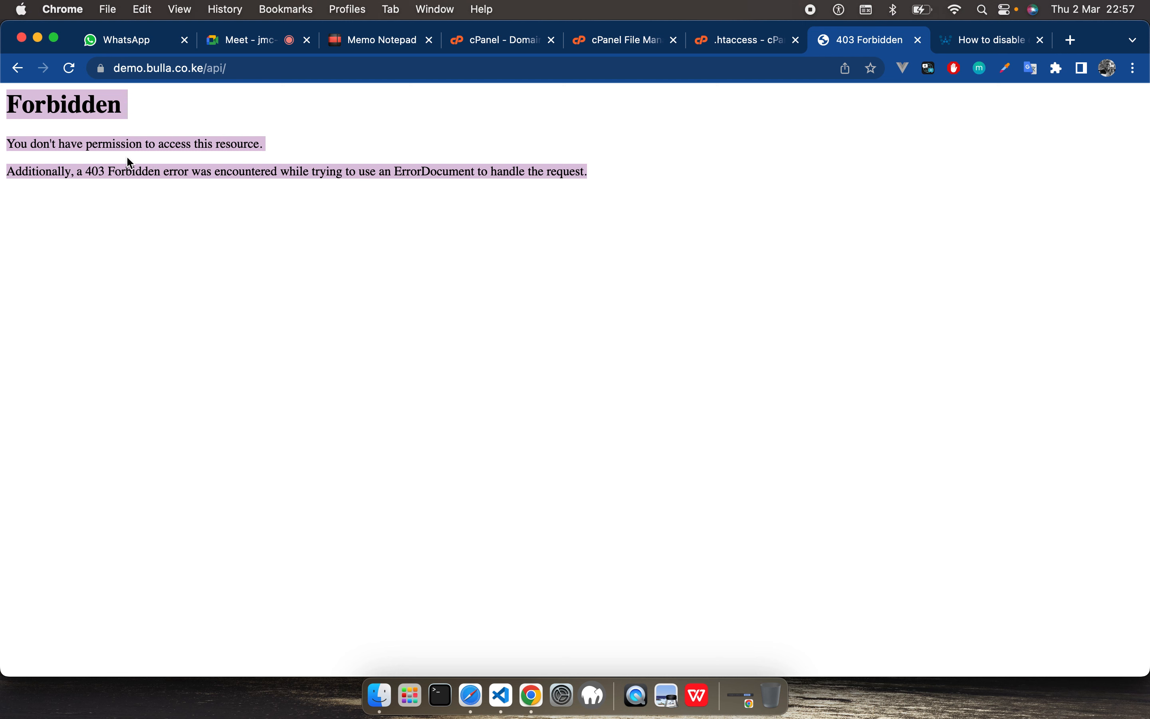
Step: Change the directive in .htaccess to "Options +Indexes", save the file, and reload demo.bulla.co.ke/api/ to check directory access
click(715, 43)
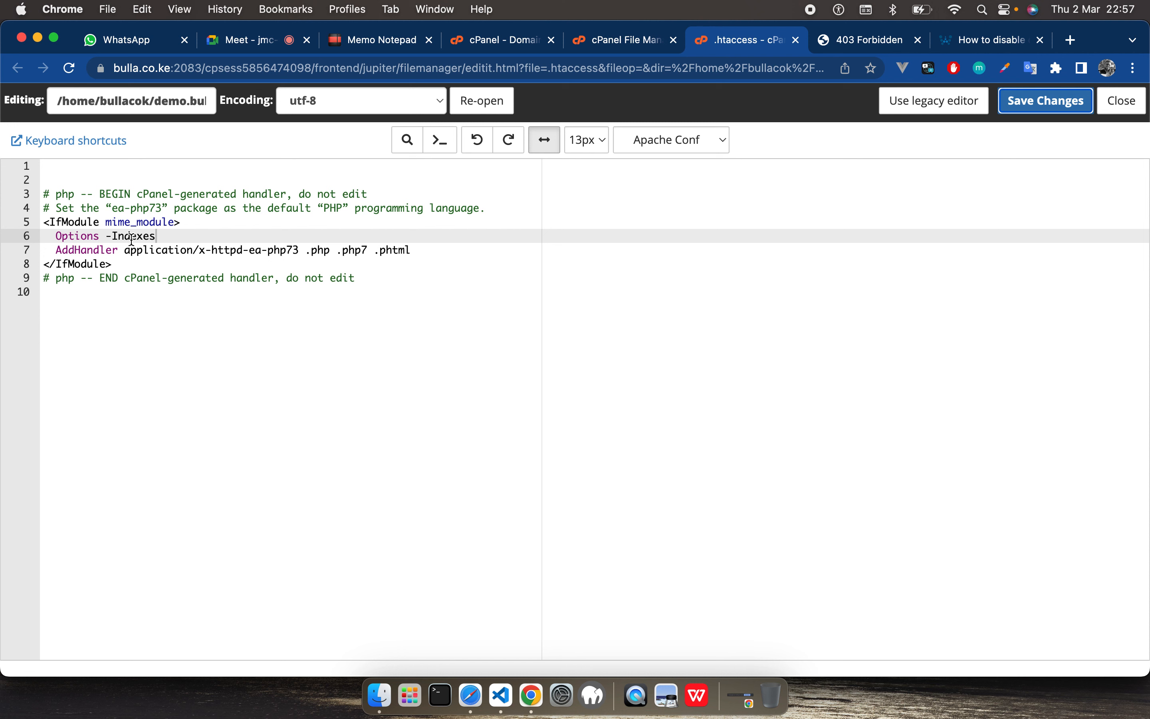
key(BackSpace)
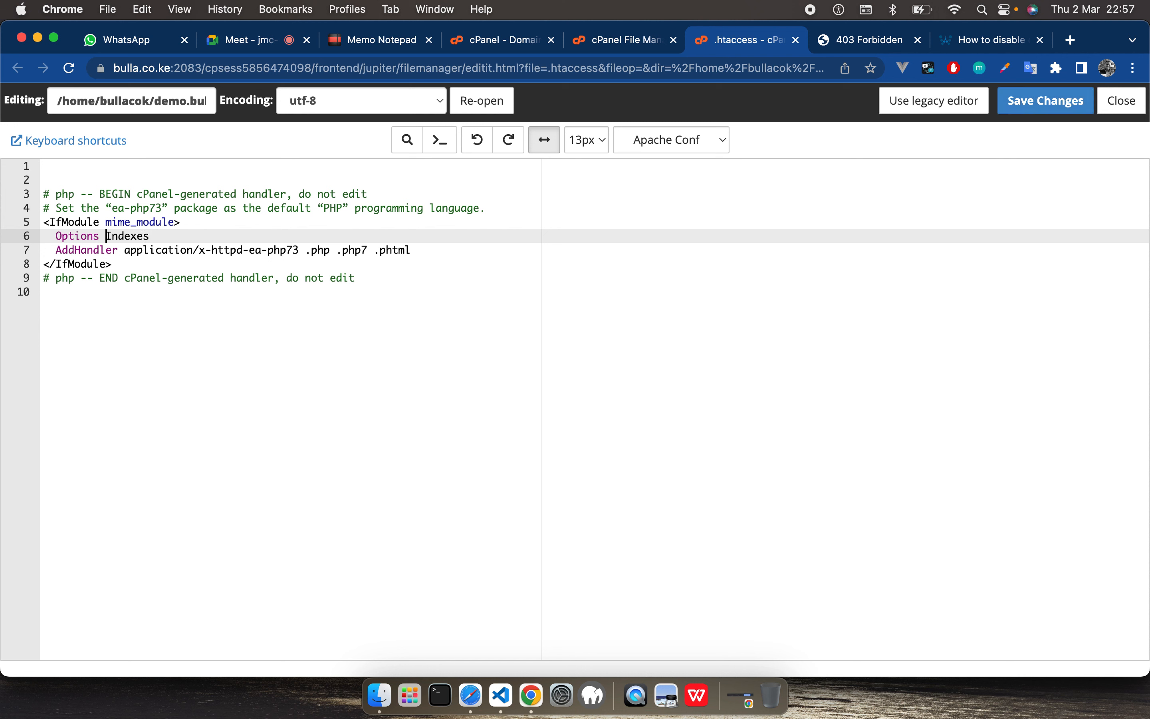
text(+)
click(1050, 110)
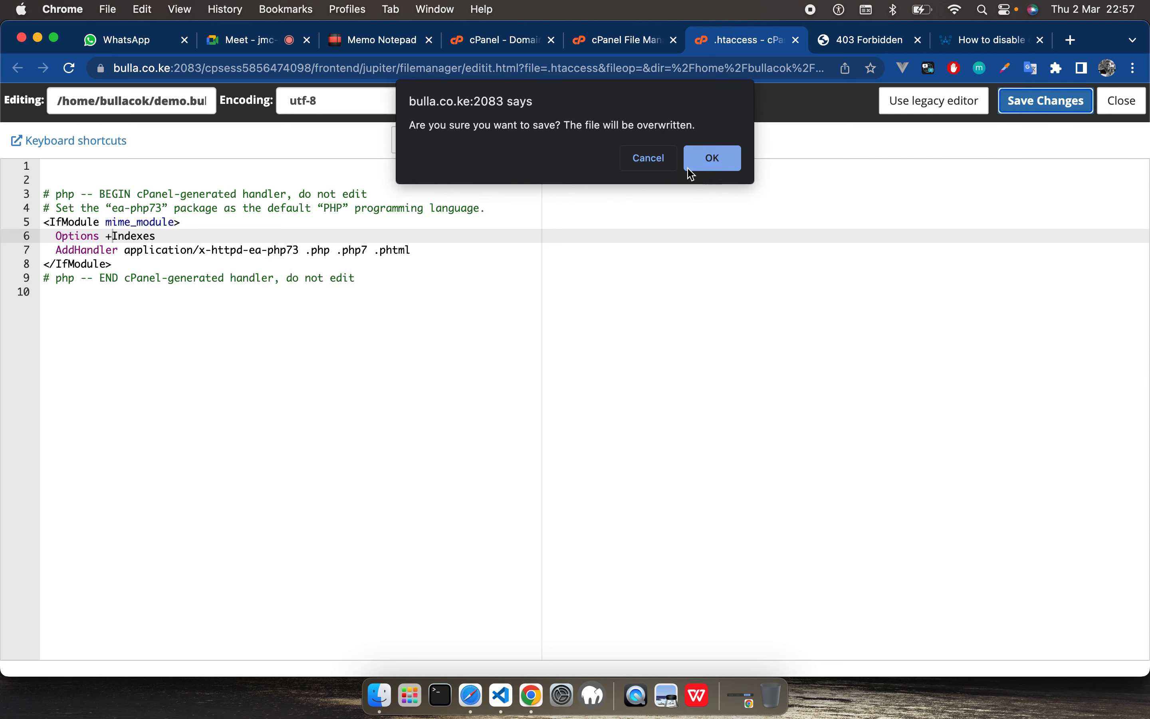
click(722, 158)
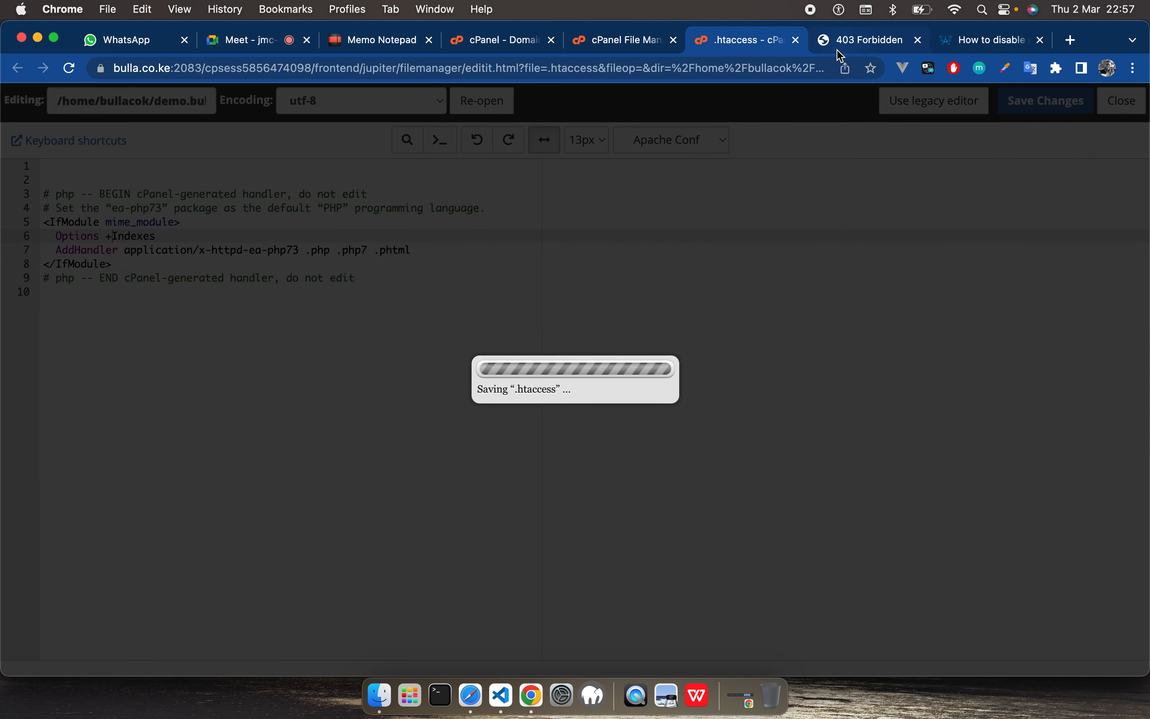
click(838, 48)
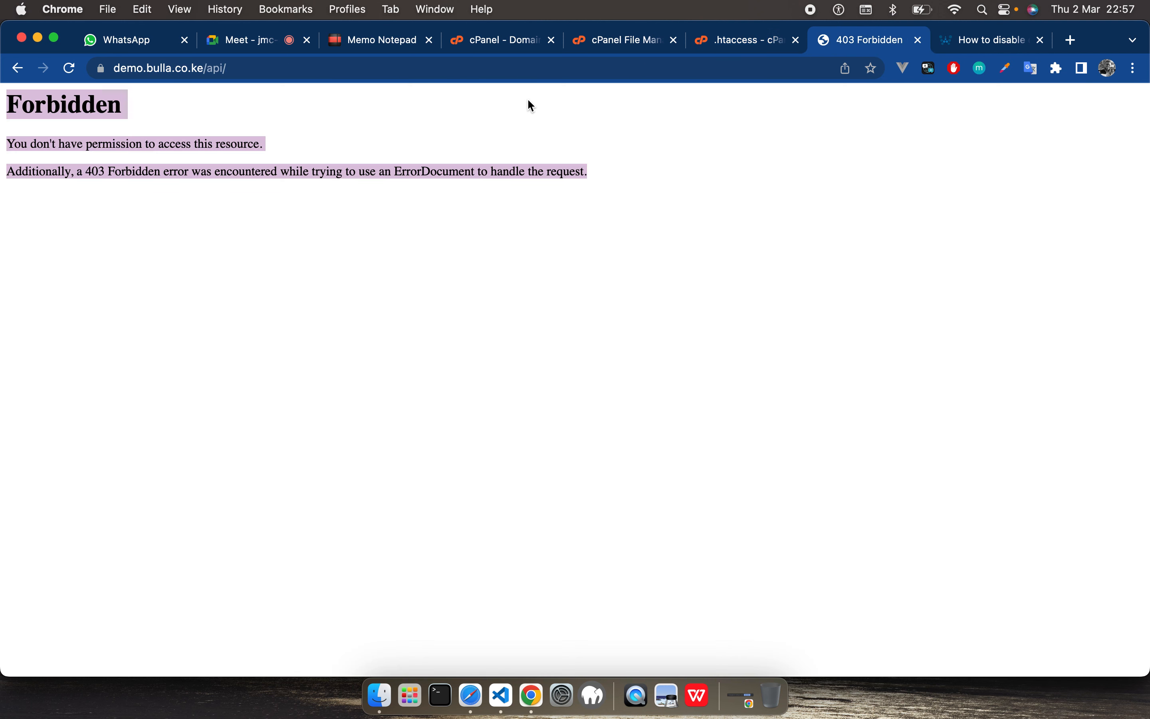
click(70, 69)
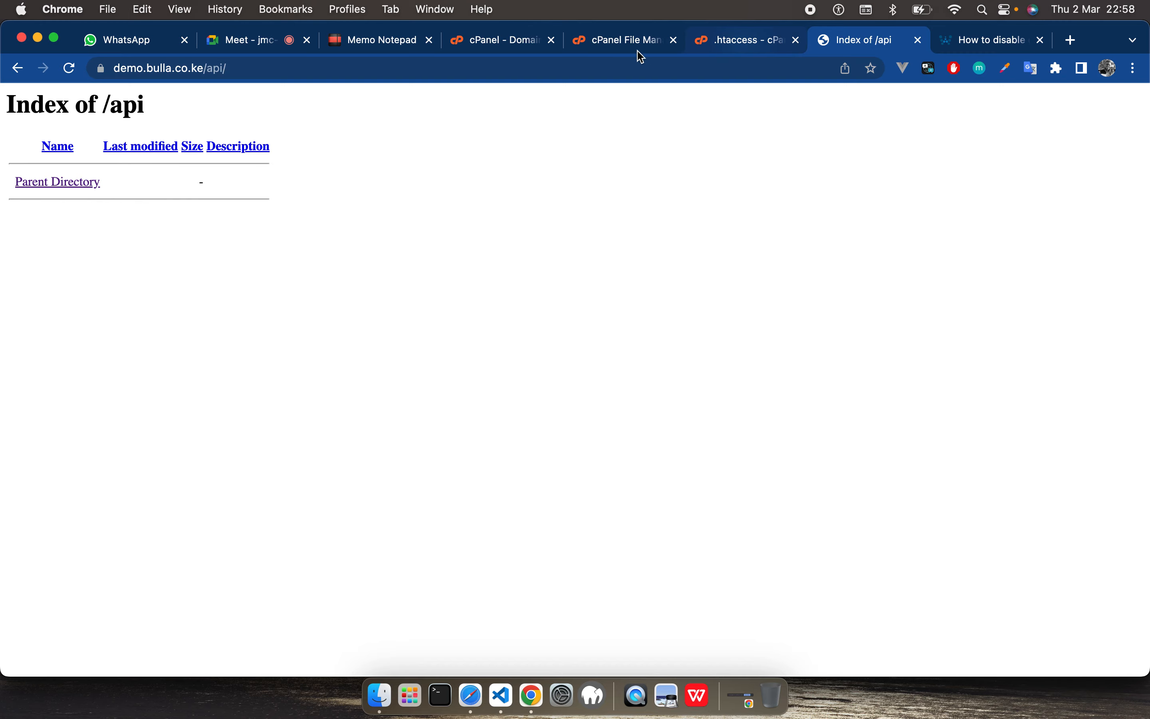
Step: Open the local apps folder in a new Finder window, and expand the bullapos project's api folder in VS Code
click(693, 45)
click(618, 42)
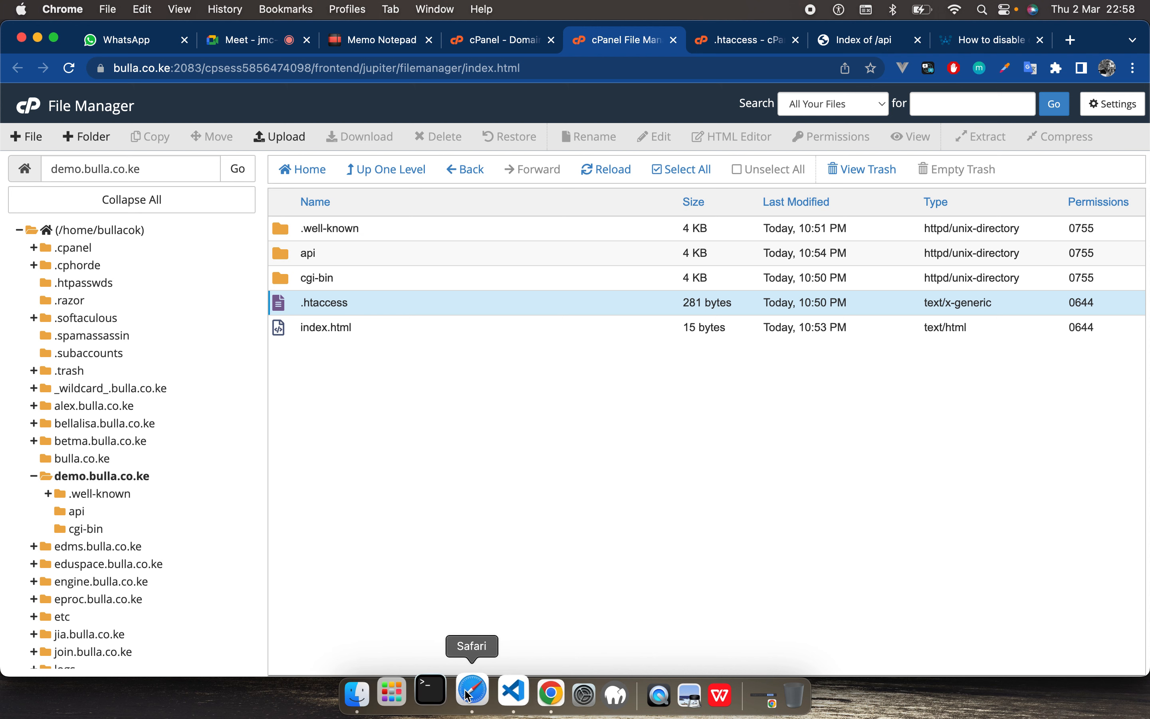
click(379, 695)
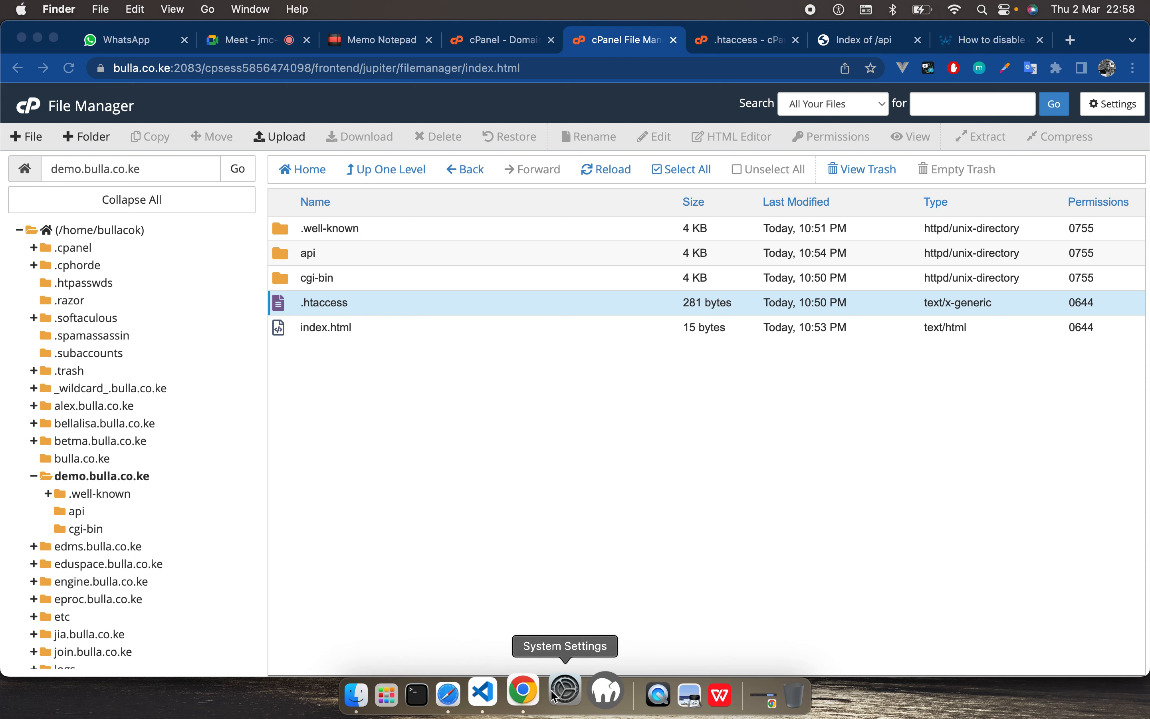
key(super+n)
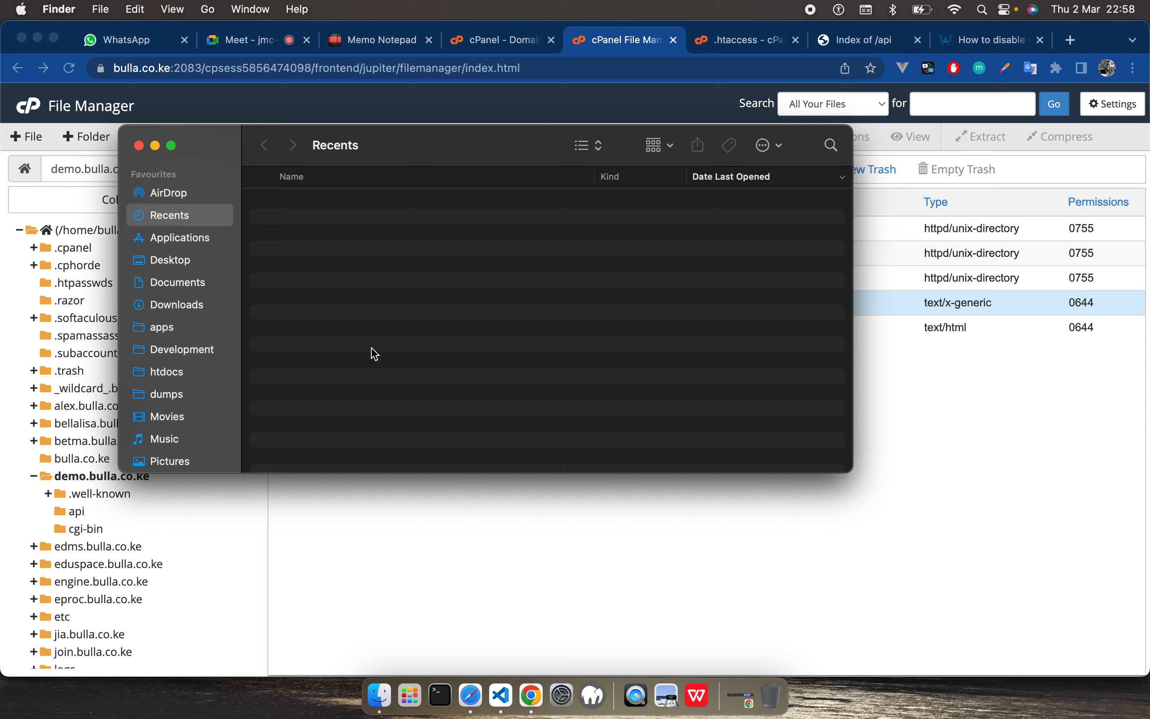
click(163, 335)
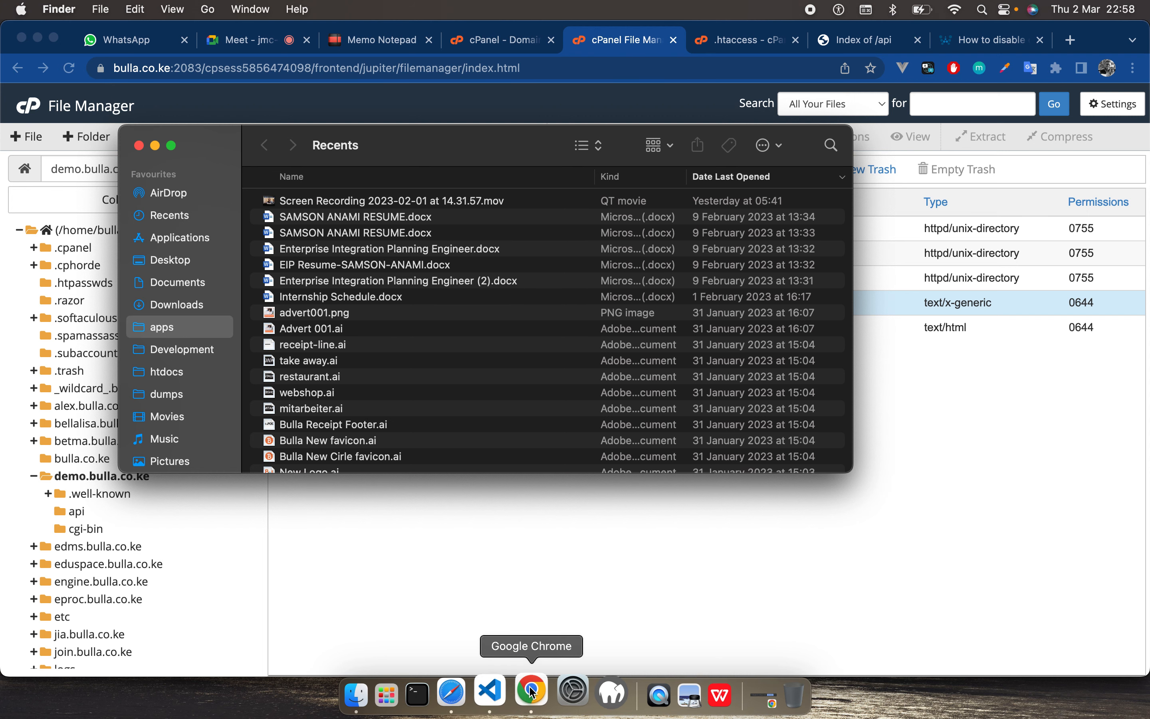
click(503, 694)
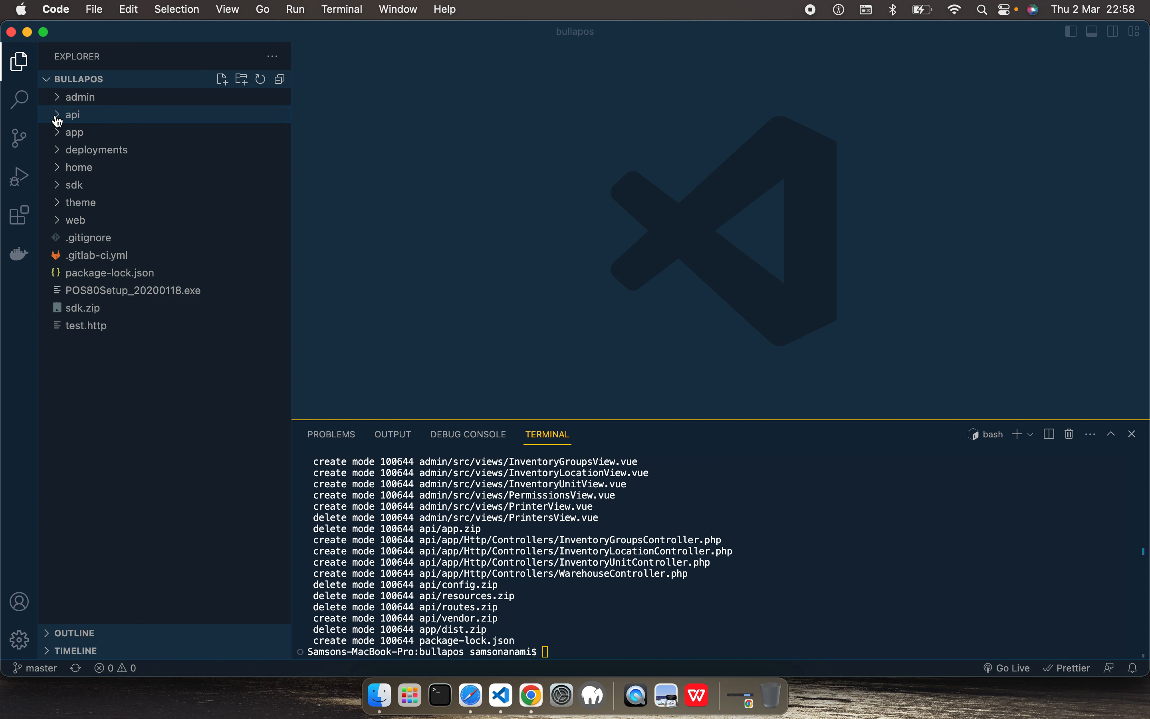
click(89, 116)
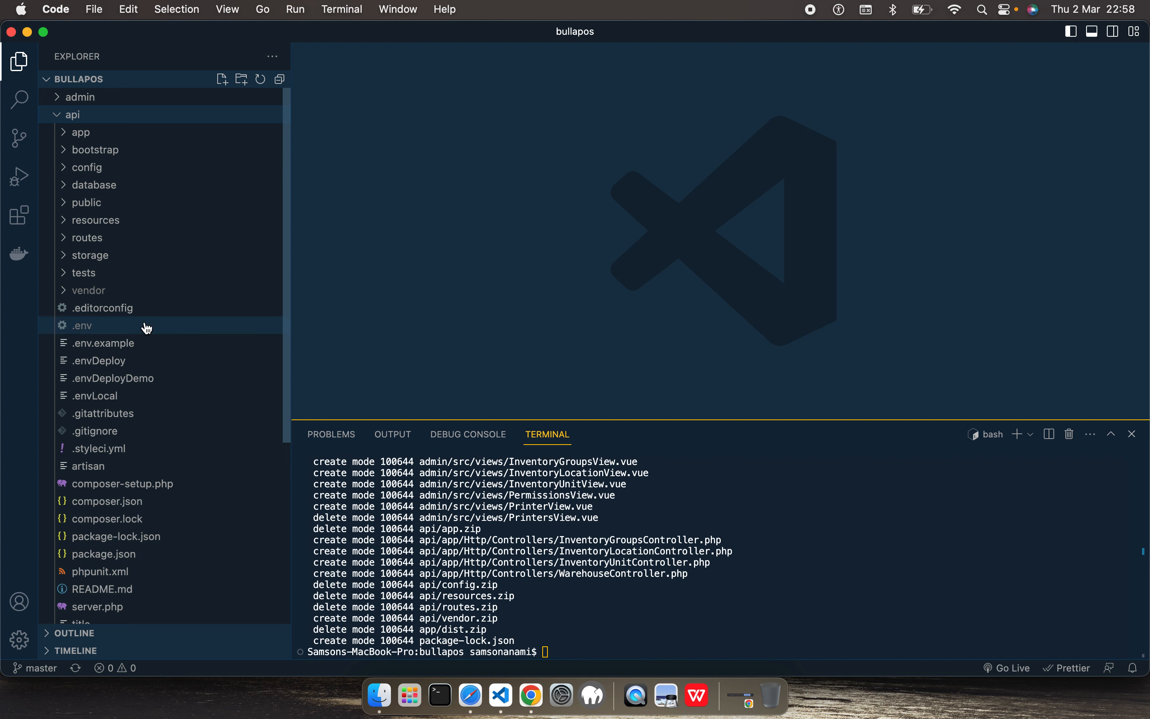
Step: Back in Chrome's cPanel File Manager, permanently delete the api folder from demo.bulla.co.ke, skipping the trash
click(533, 695)
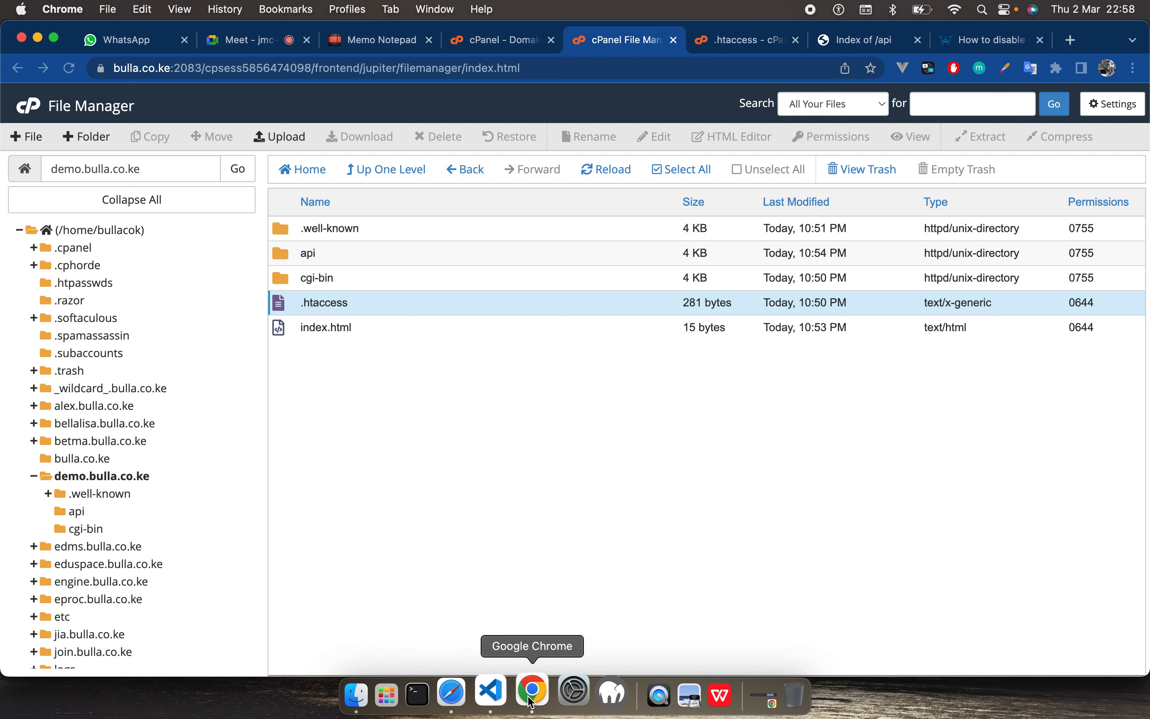
click(114, 478)
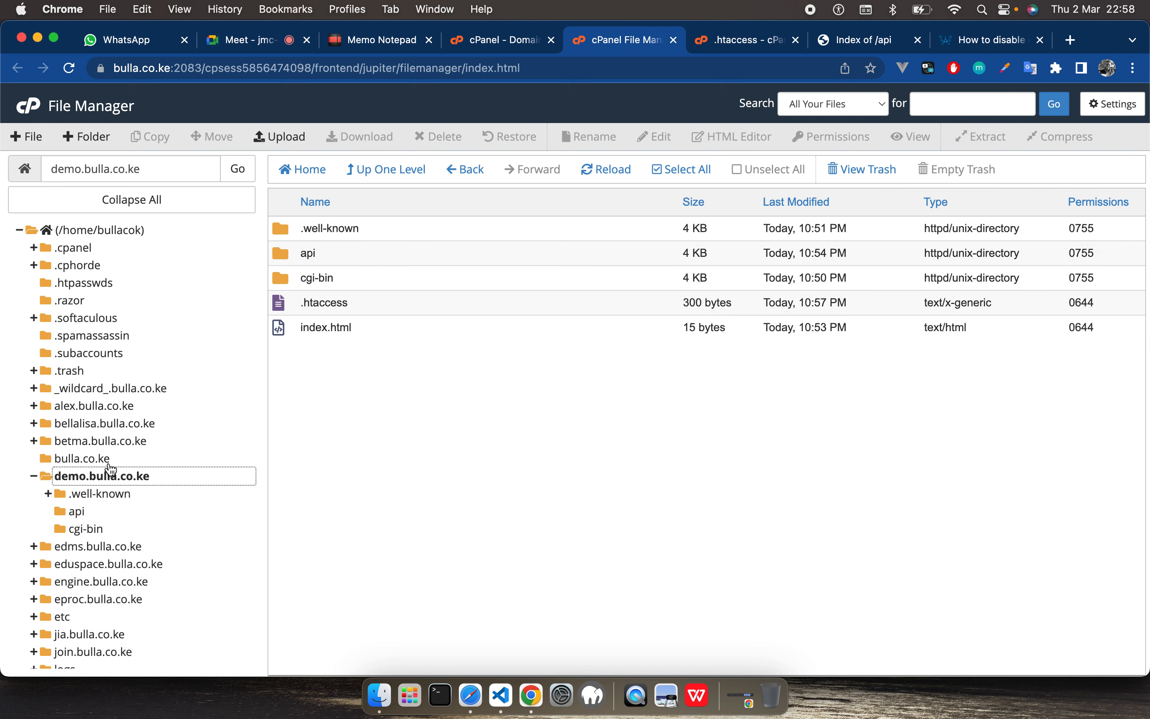
scroll(107, 432, down, 3)
scroll(110, 437, down, 2)
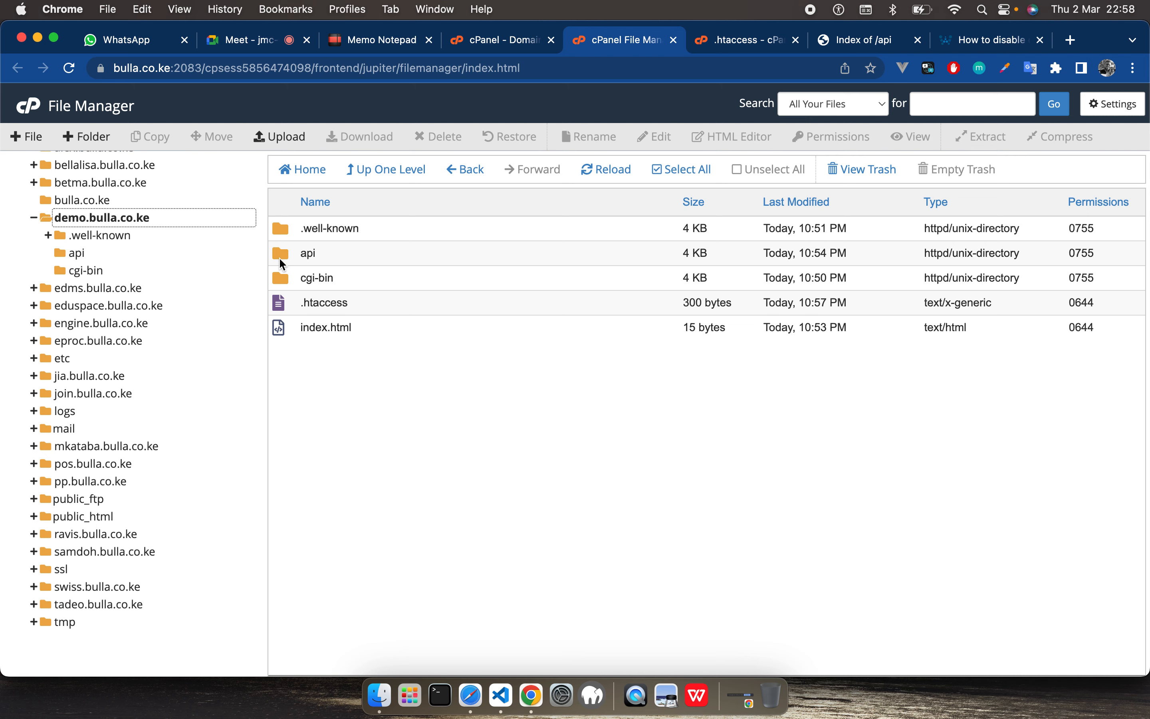
click(288, 251)
right_click(288, 250)
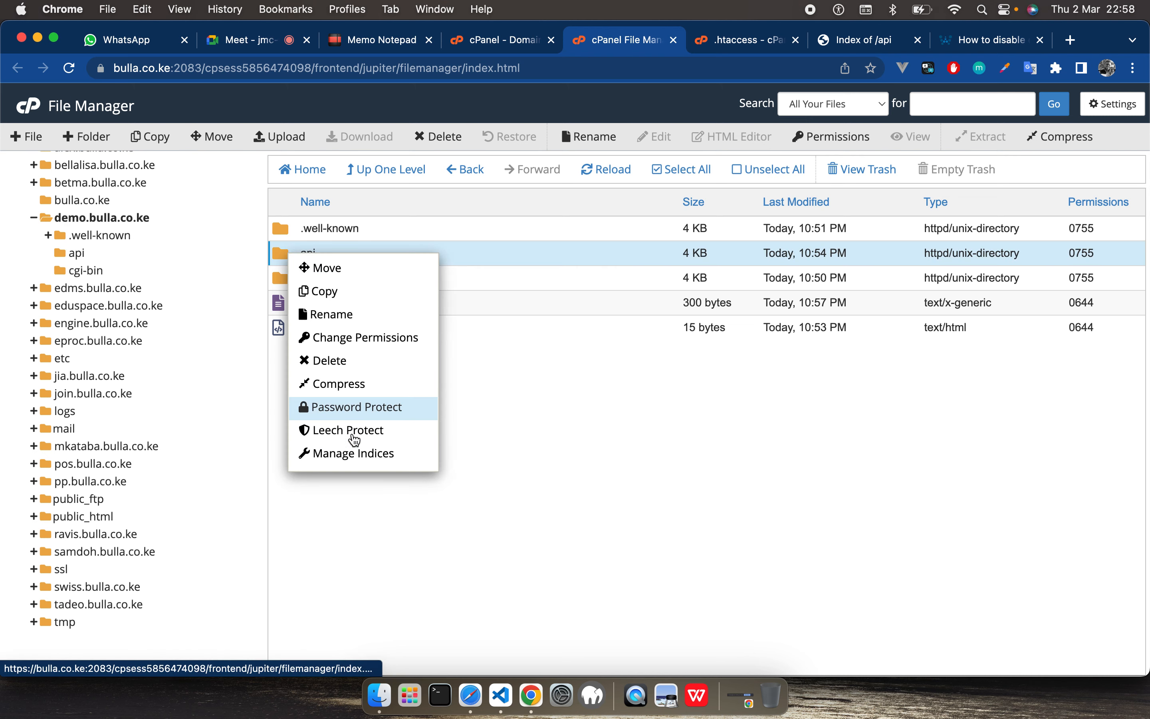
click(328, 360)
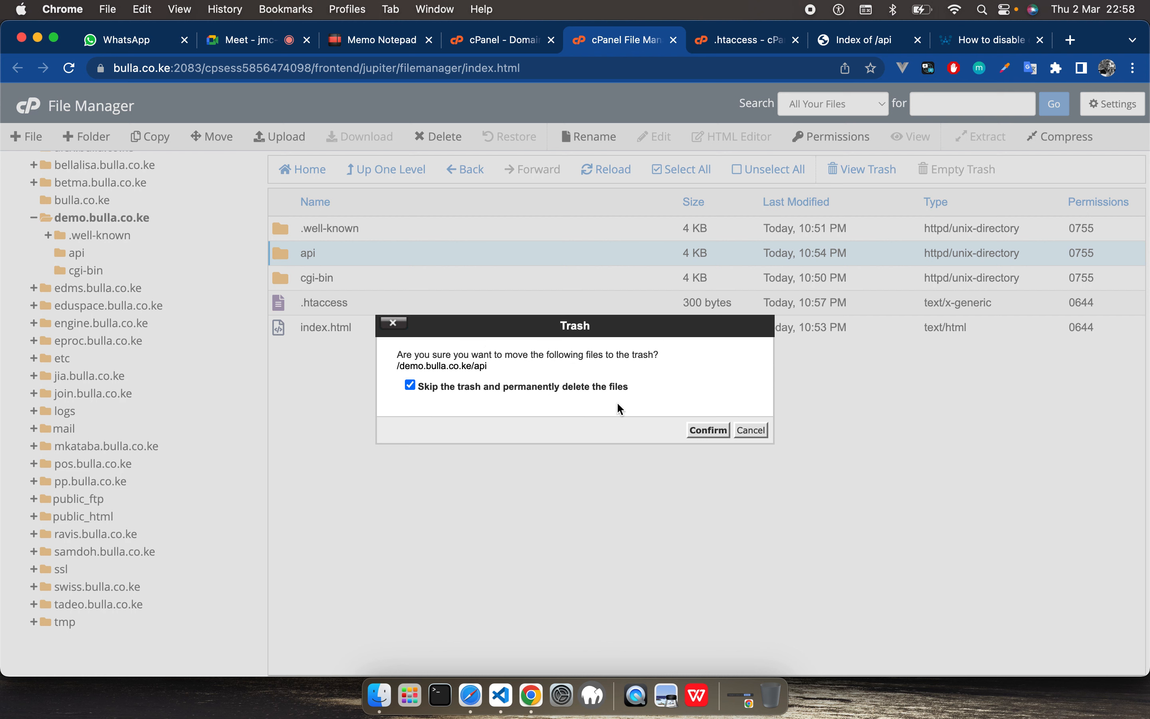
click(707, 429)
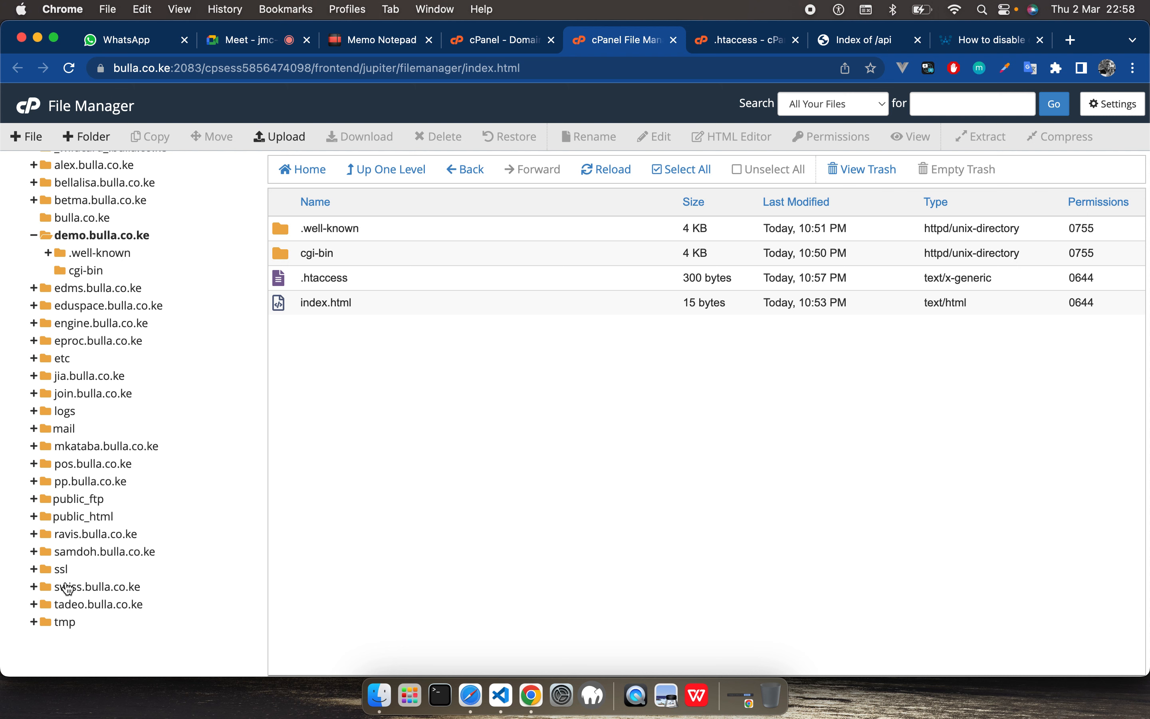
Step: Open the api folder inside swiss.bulla.co.ke to examine the files of the deployed API
click(86, 589)
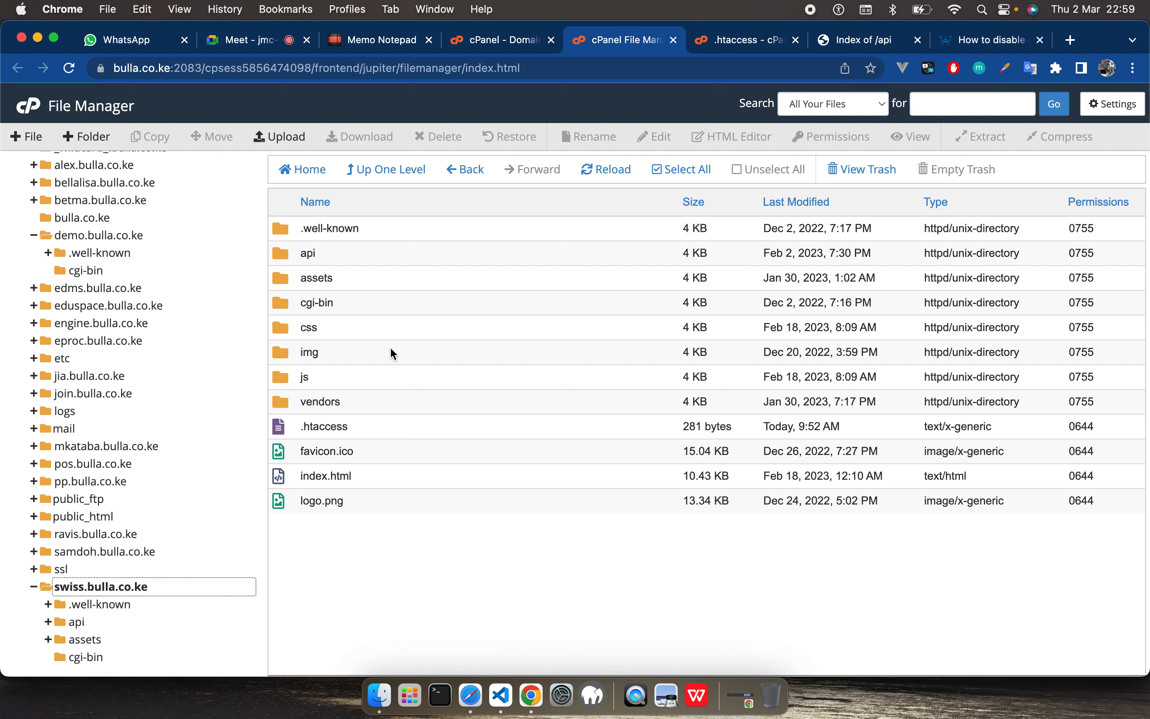
click(288, 408)
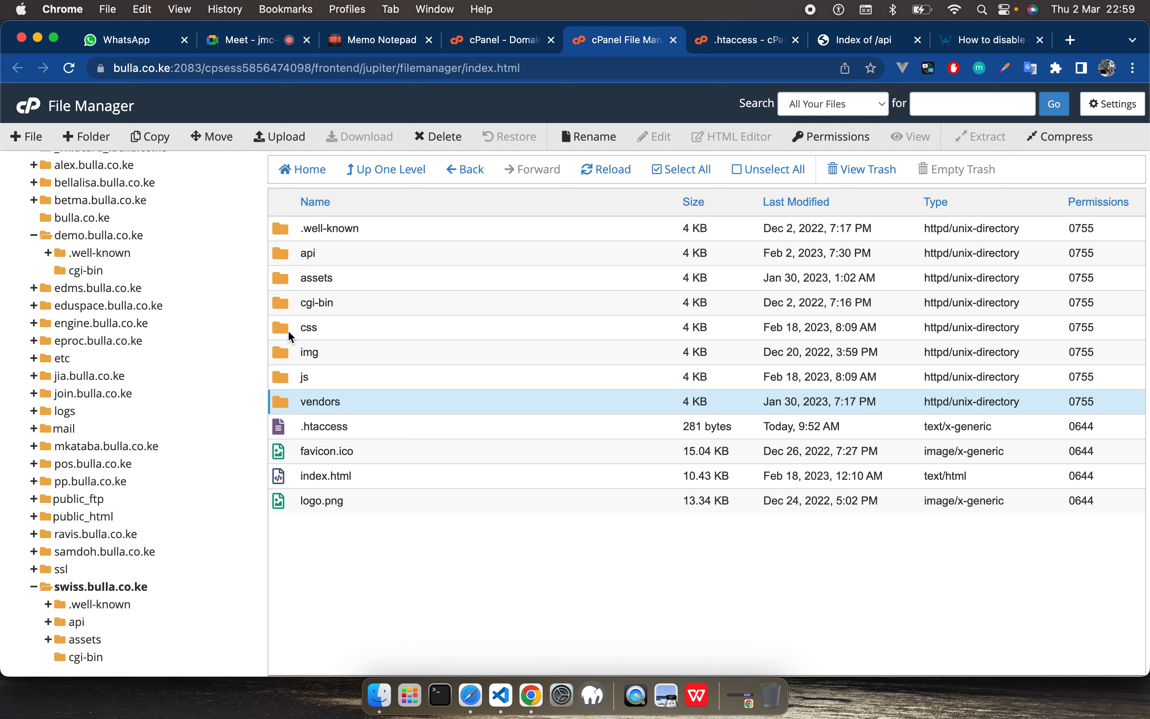
double_click(278, 255)
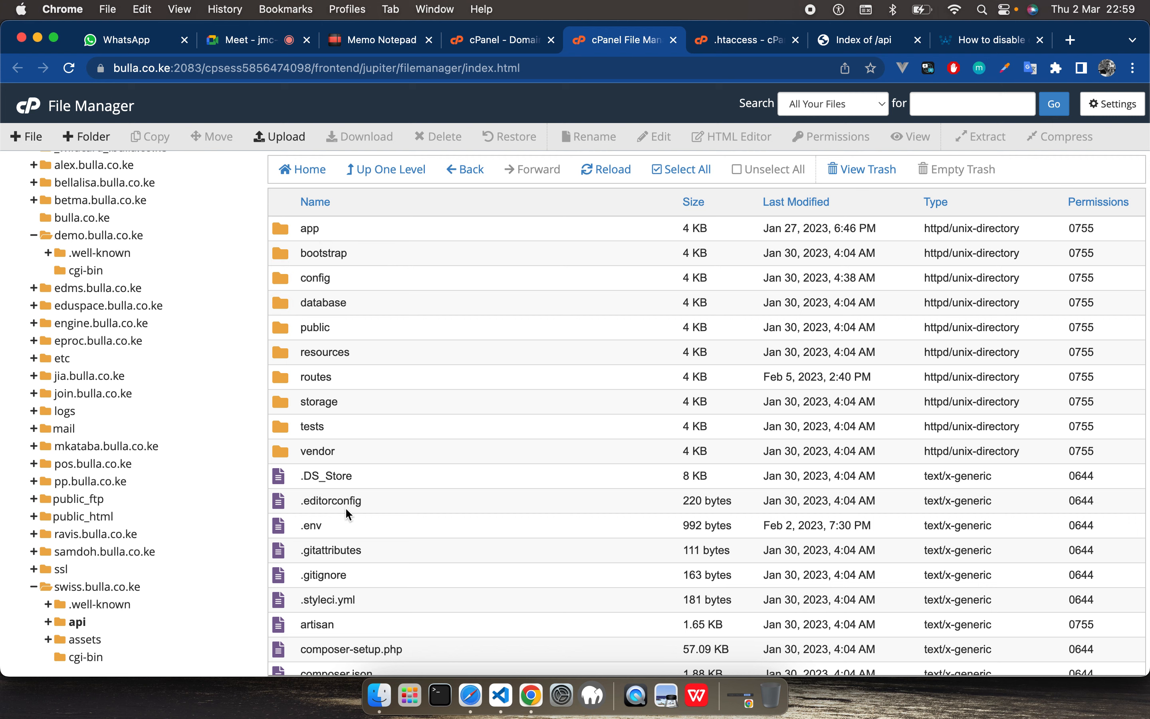
Step: Switch to VS Code and expand the routes and app folders inside api to examine the local project structure
click(501, 695)
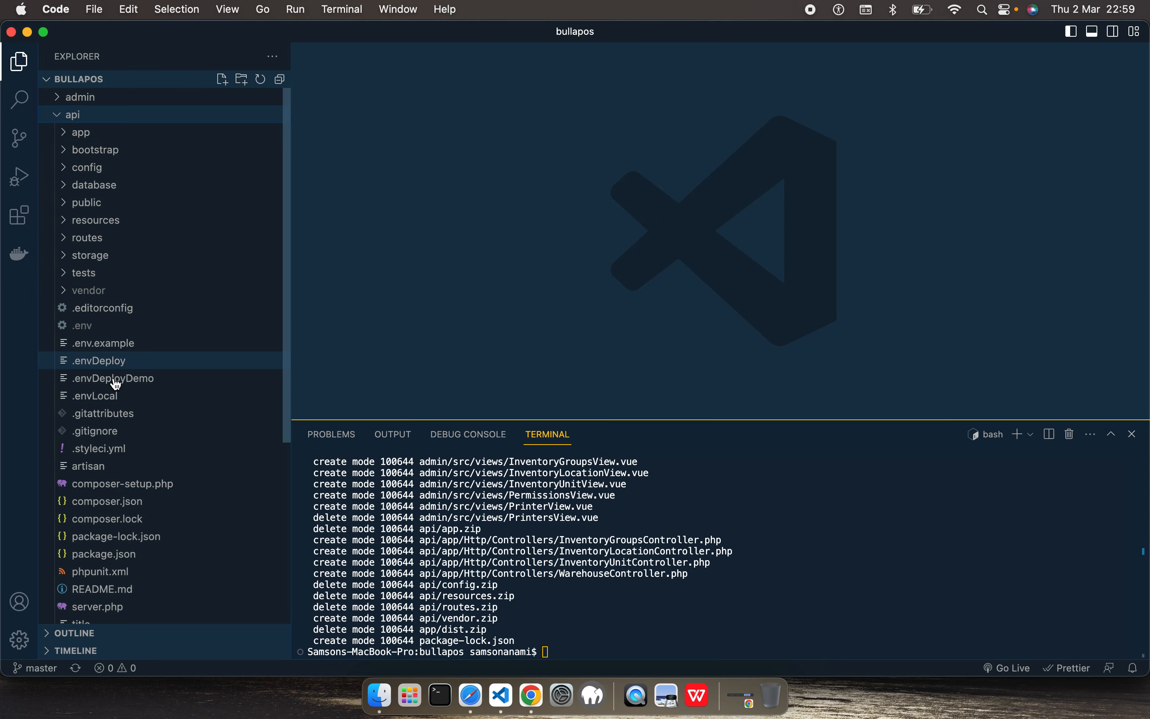
click(69, 239)
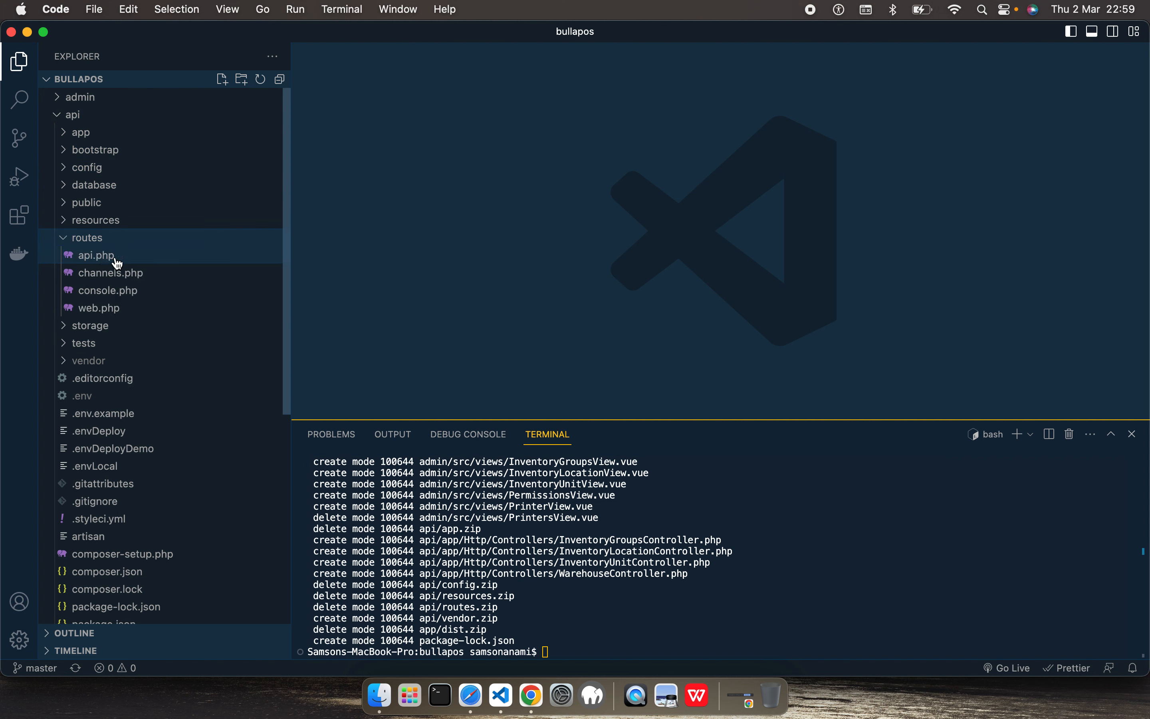
click(65, 135)
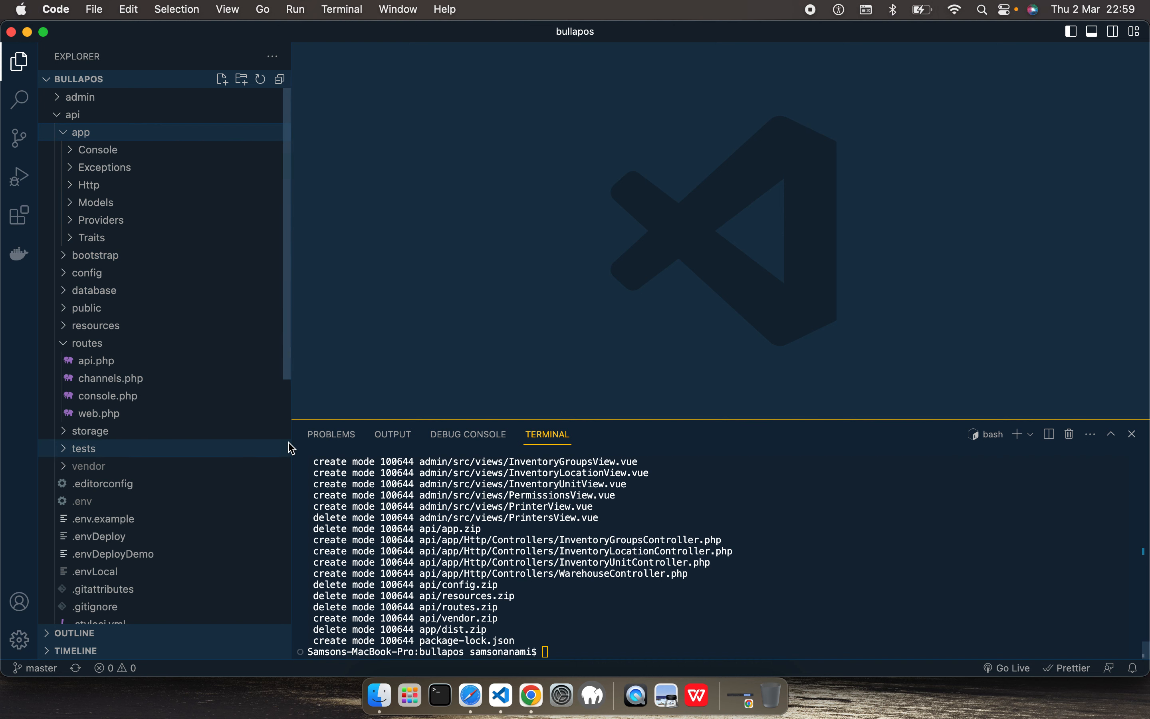
Step: Switch back to the File Manager in Chrome and show the contents of the swiss.bulla.co.ke folder
click(537, 692)
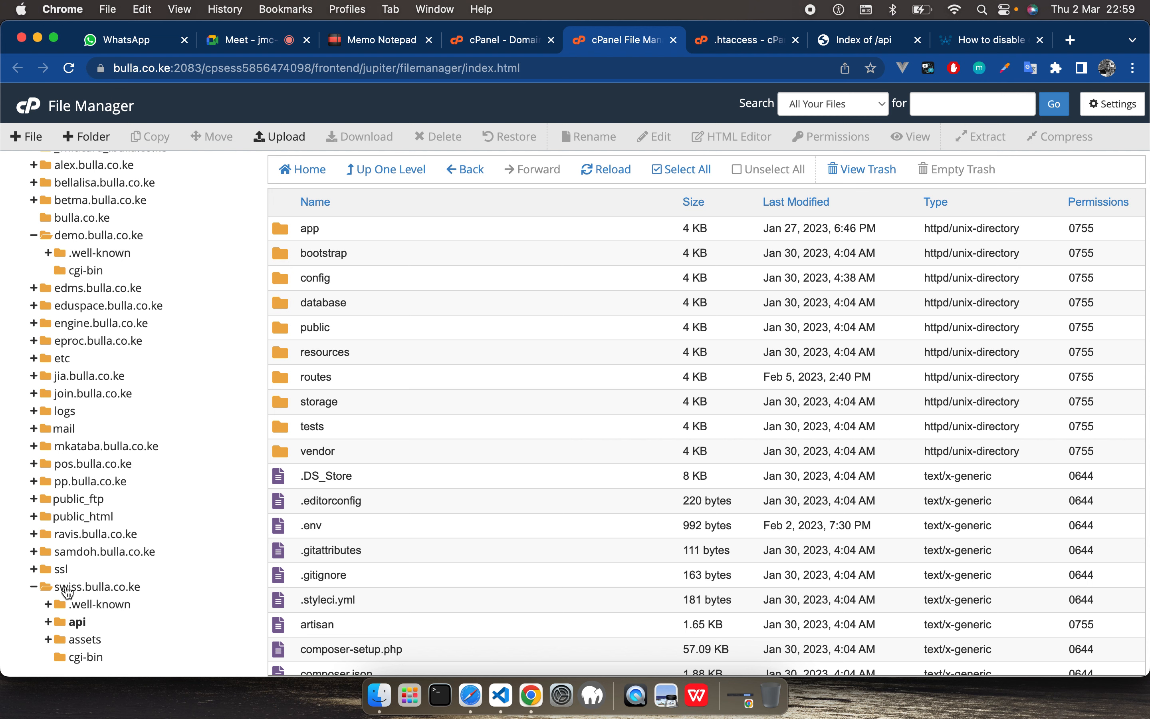
click(192, 588)
click(33, 586)
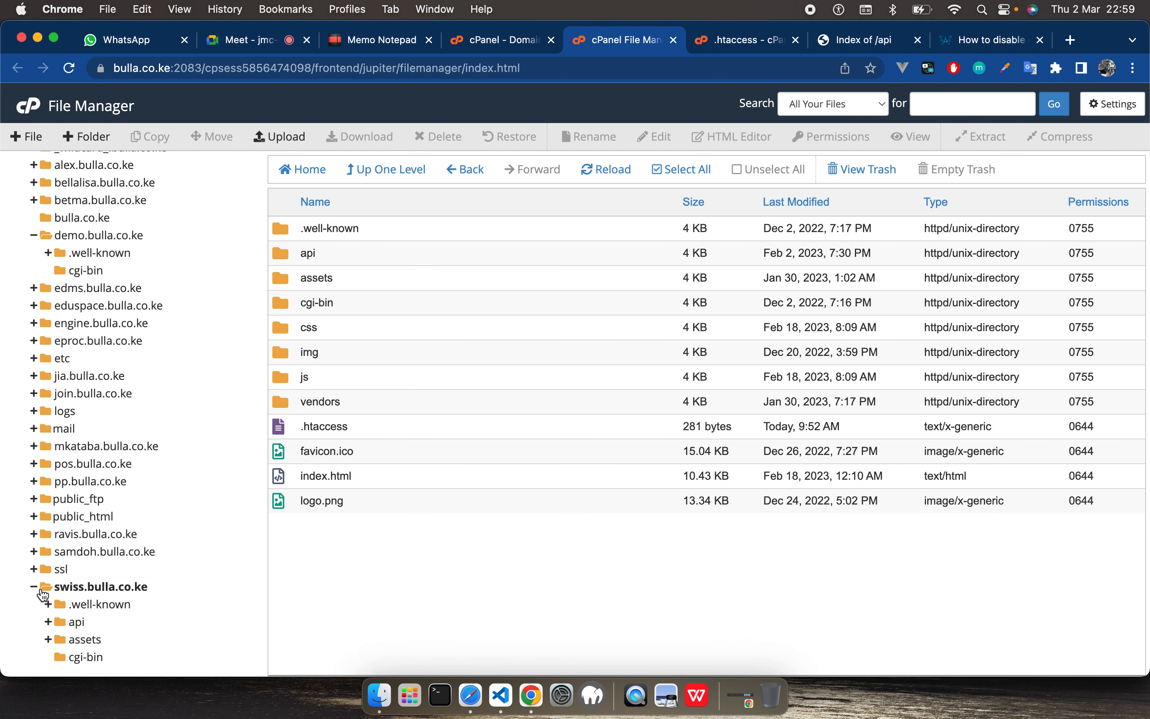
Step: Copy the api folder from ravis.bulla.co.ke to /demo.bulla.co.ke
click(58, 542)
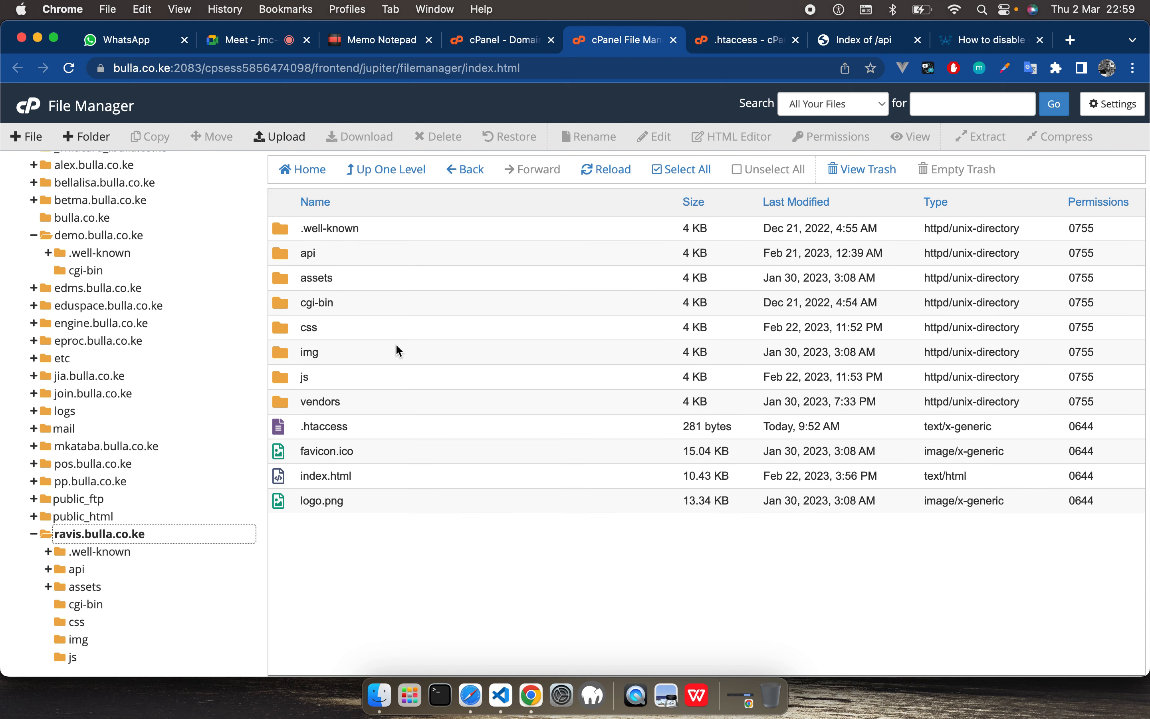
click(288, 260)
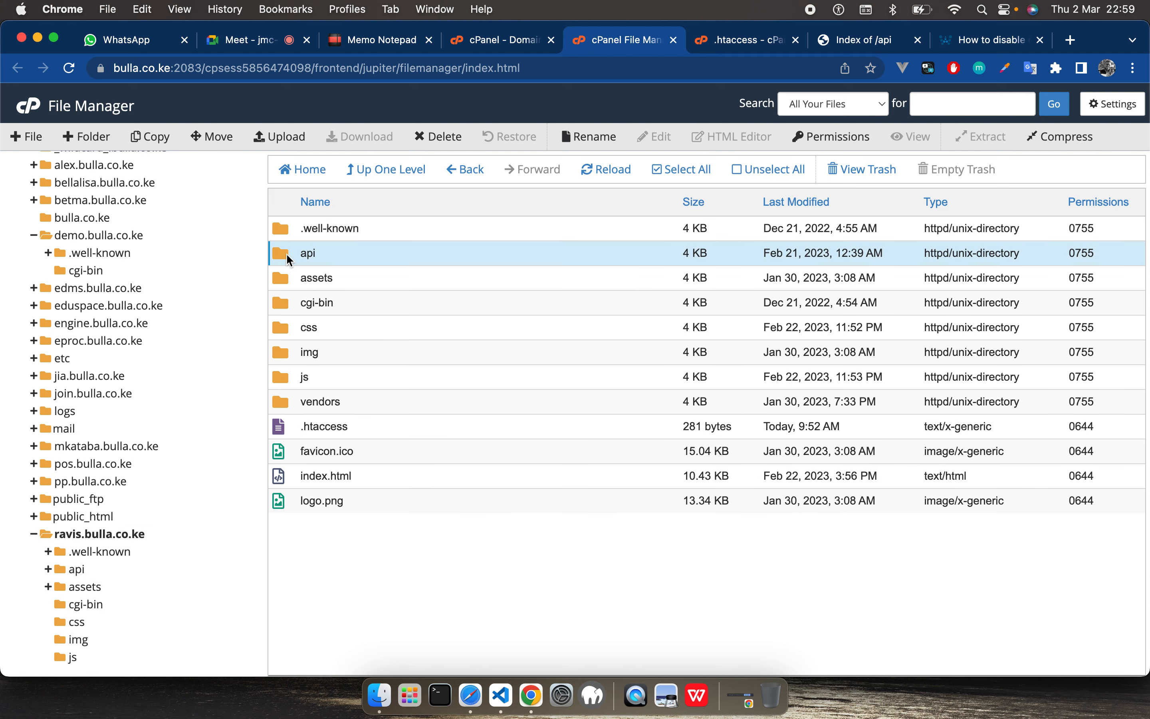
right_click(287, 254)
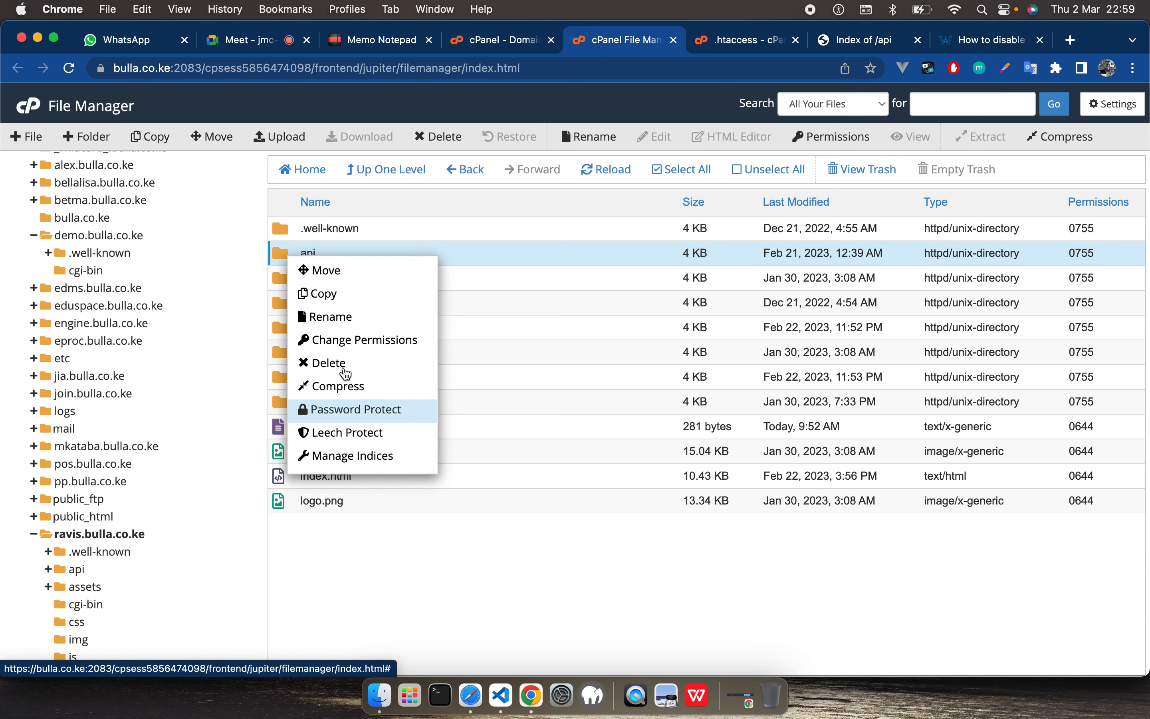
click(334, 304)
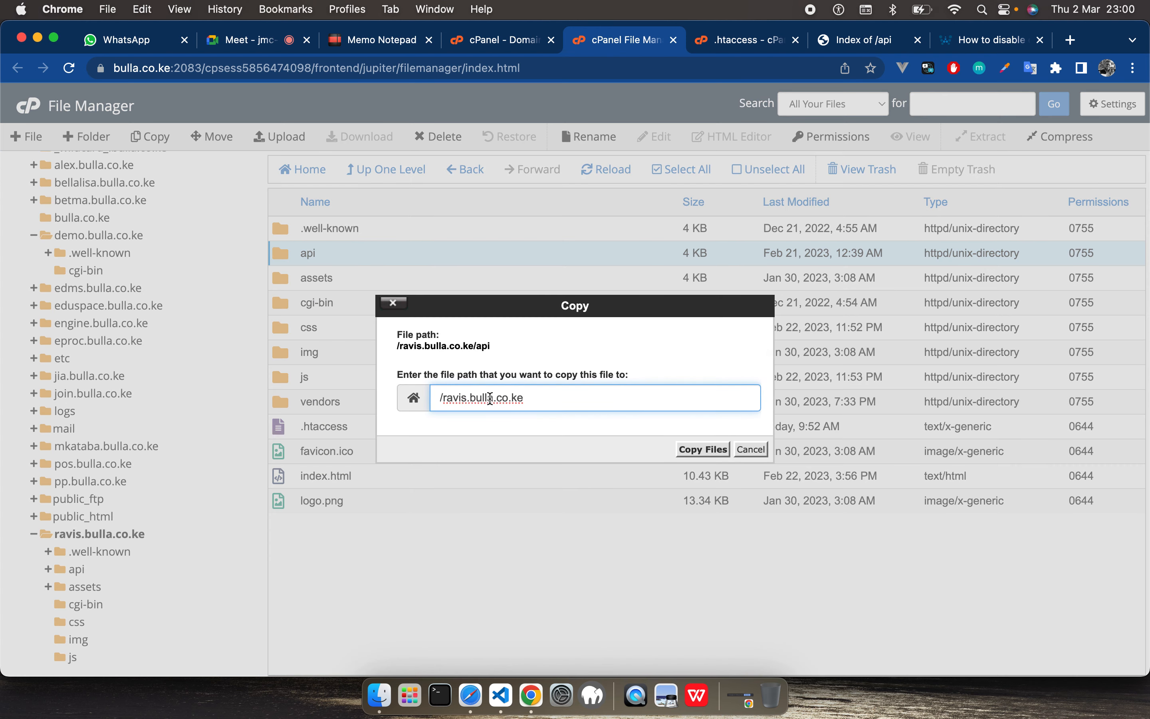
double_click(457, 400)
text(demo)
click(702, 450)
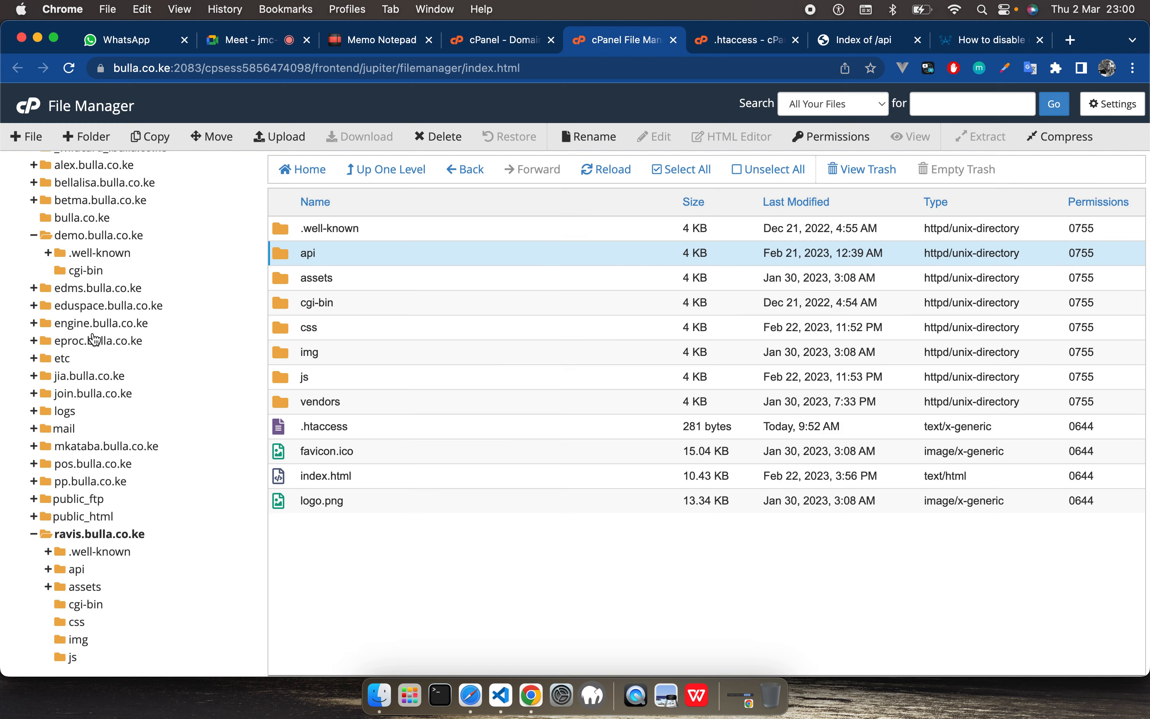
Step: Open the api folder inside demo.bulla.co.ke to check the copied files
scroll(96, 340, up, 5)
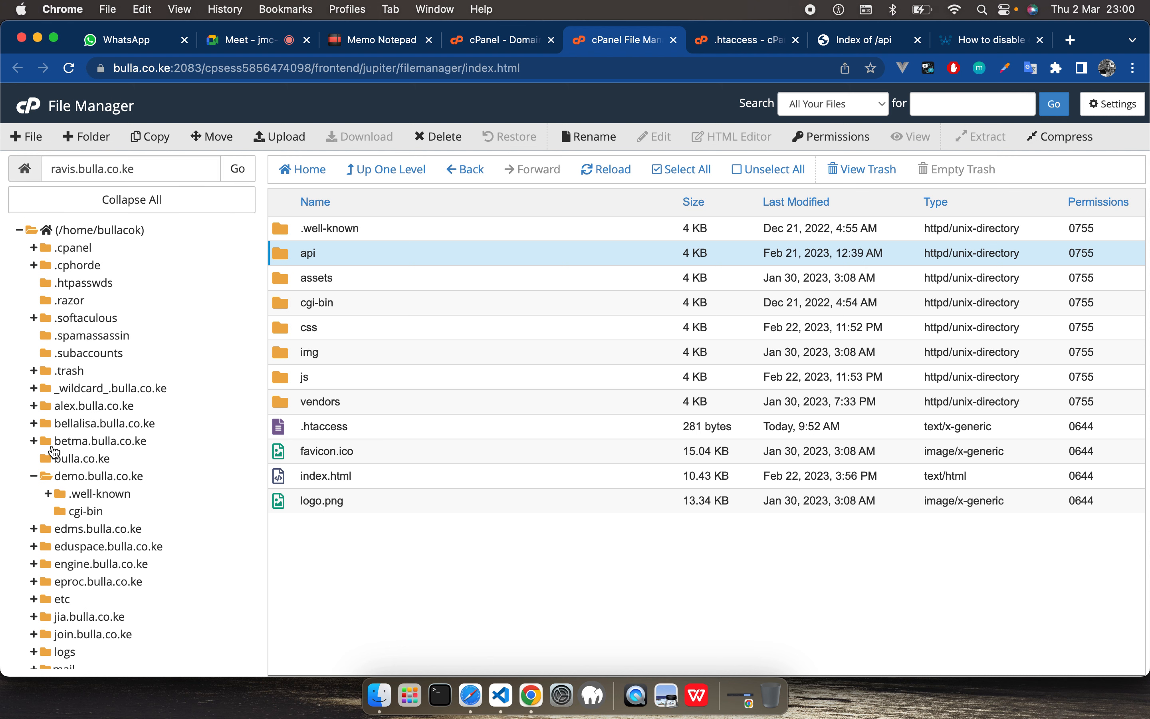
scroll(110, 551, down, 4)
scroll(108, 547, down, 1)
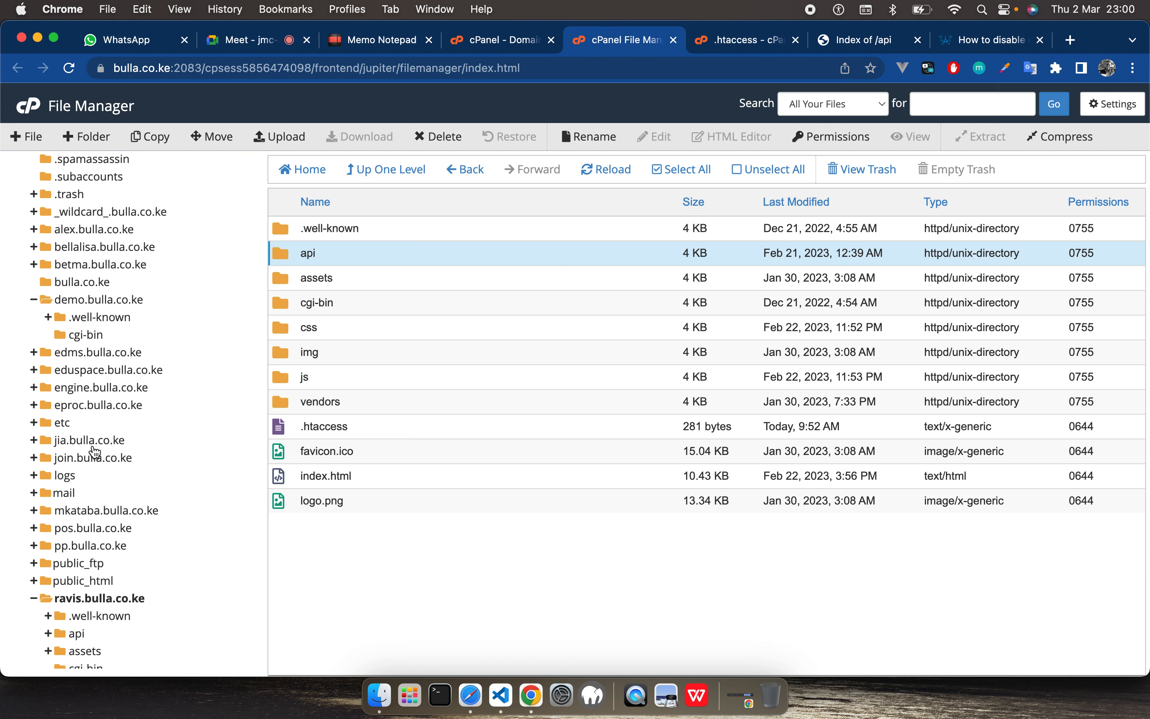
scroll(104, 373, up, 1)
scroll(108, 377, up, 2)
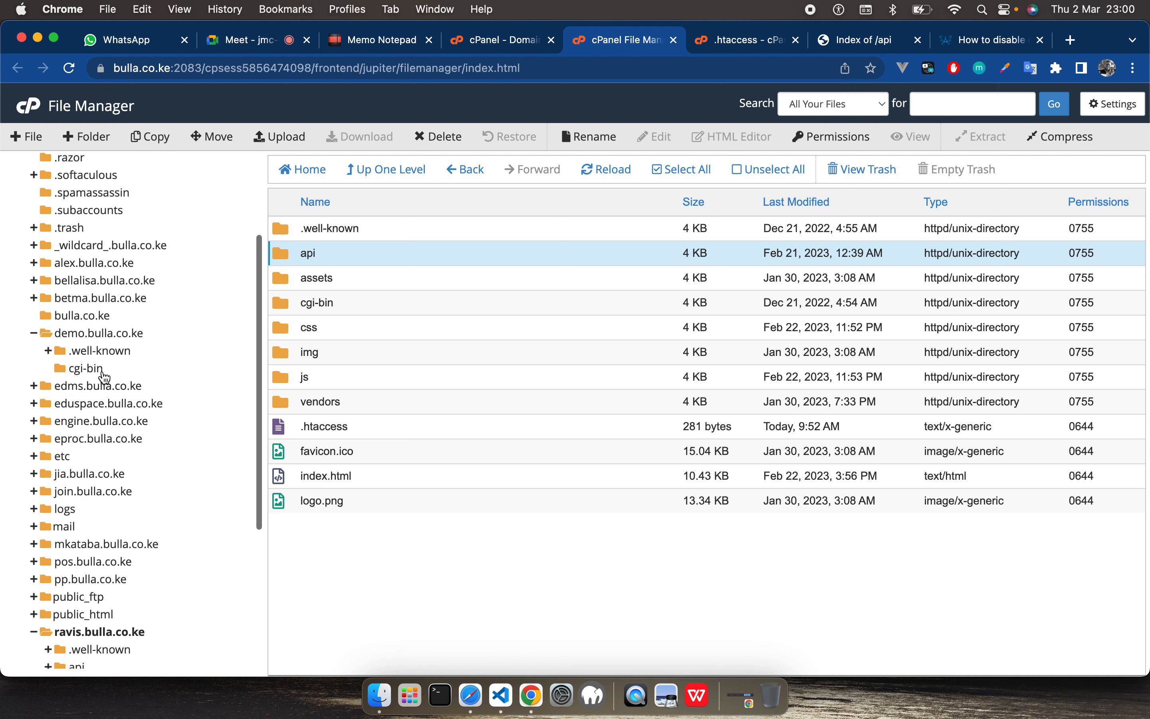
click(34, 333)
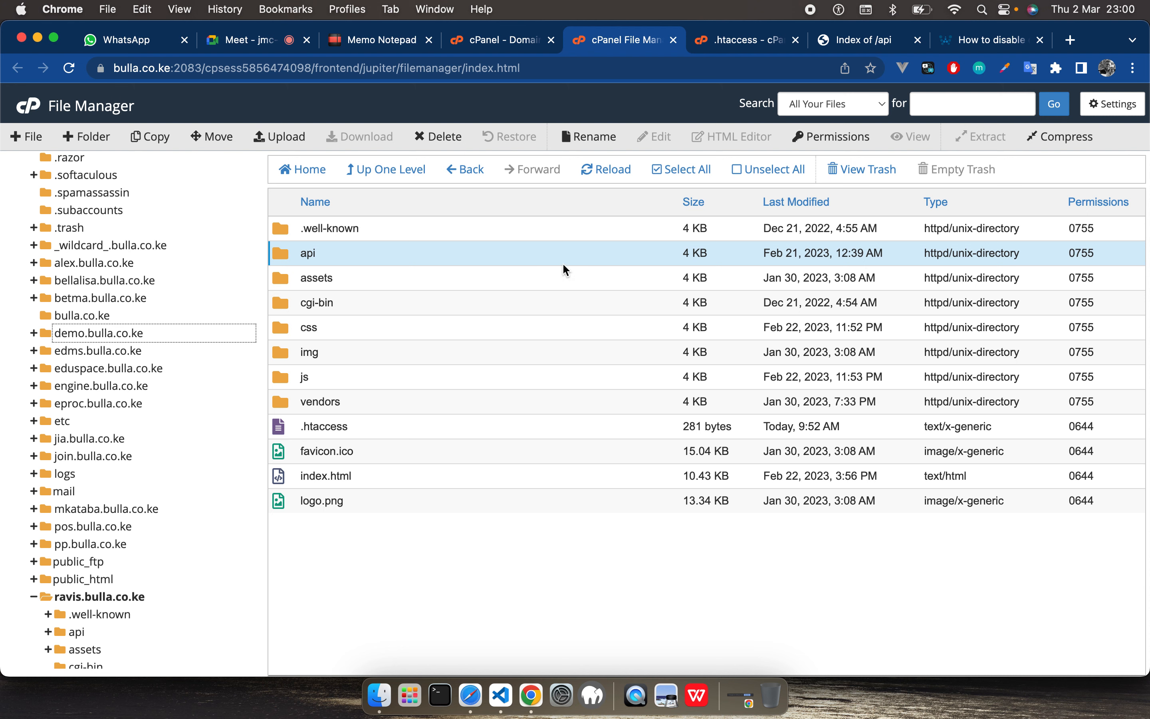
scroll(119, 286, up, 6)
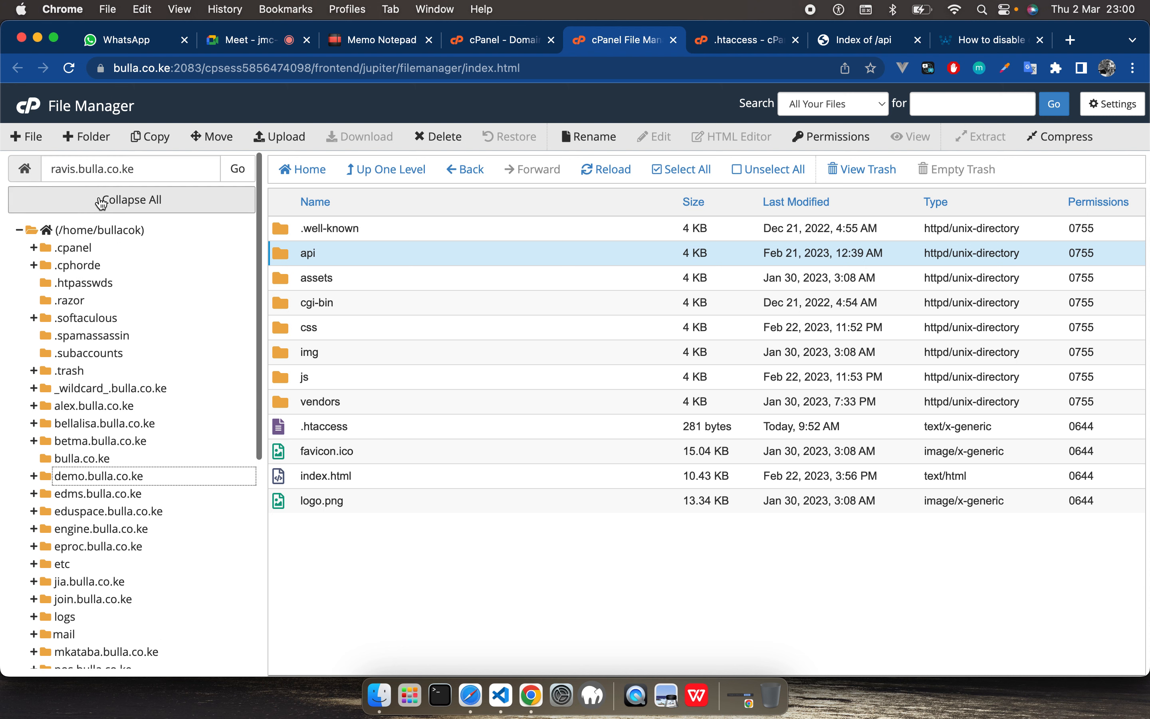
click(94, 232)
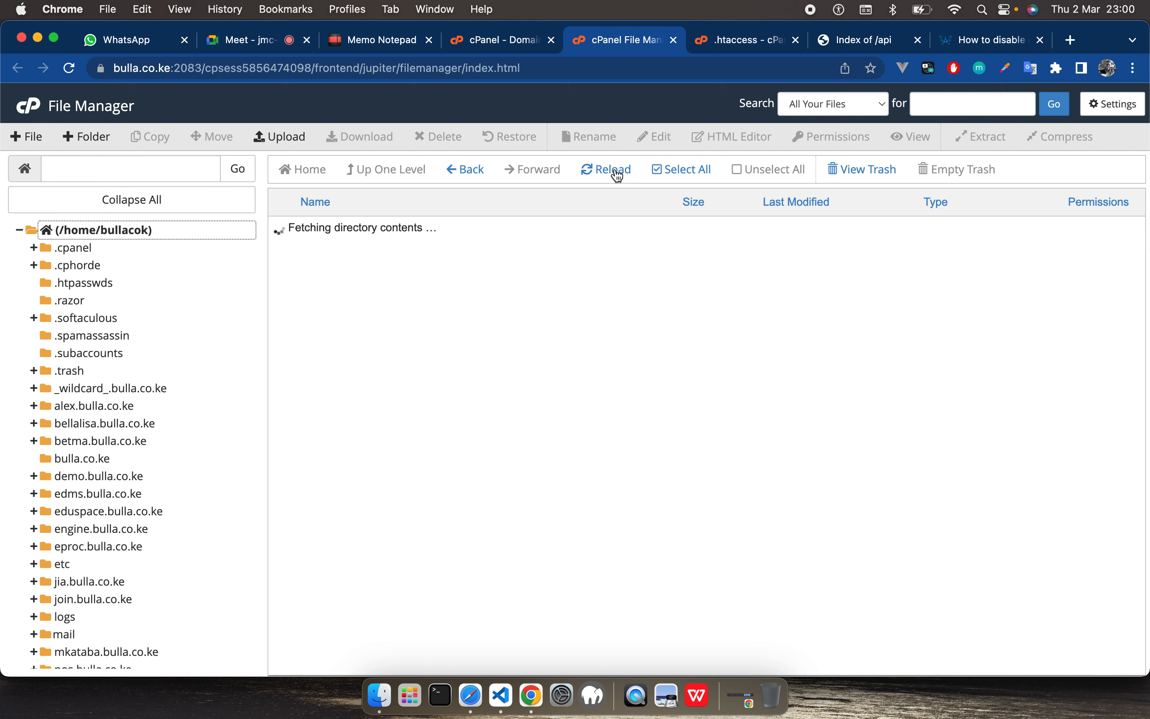
click(83, 478)
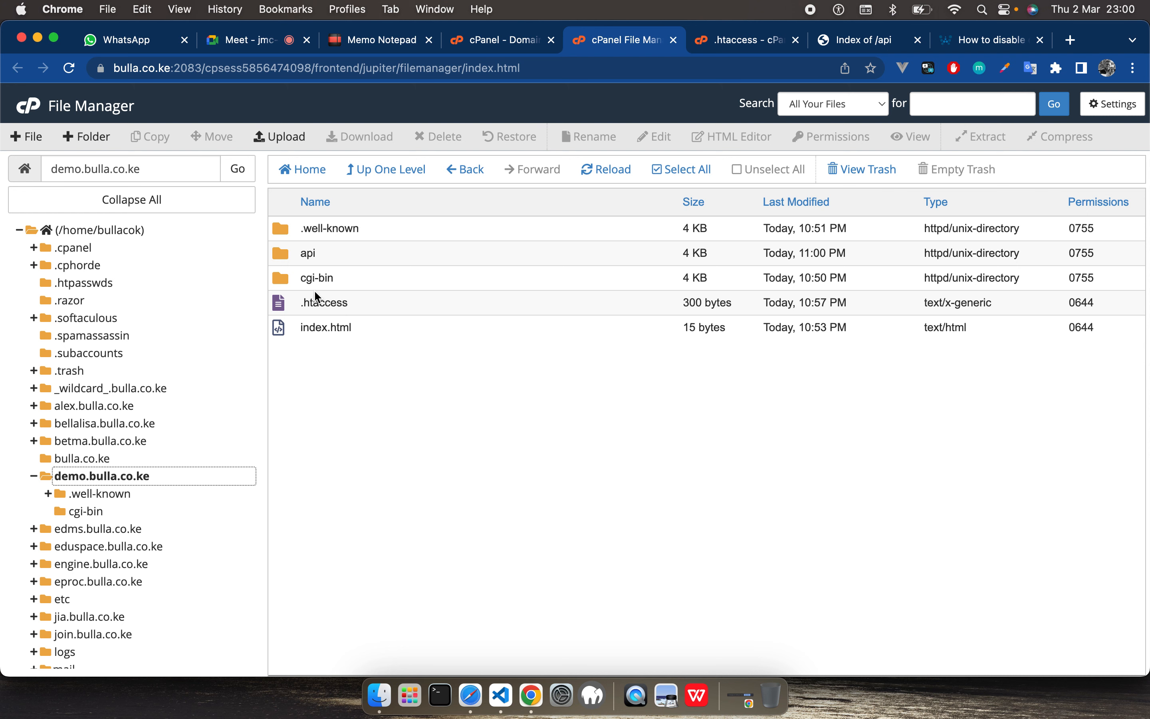
double_click(283, 255)
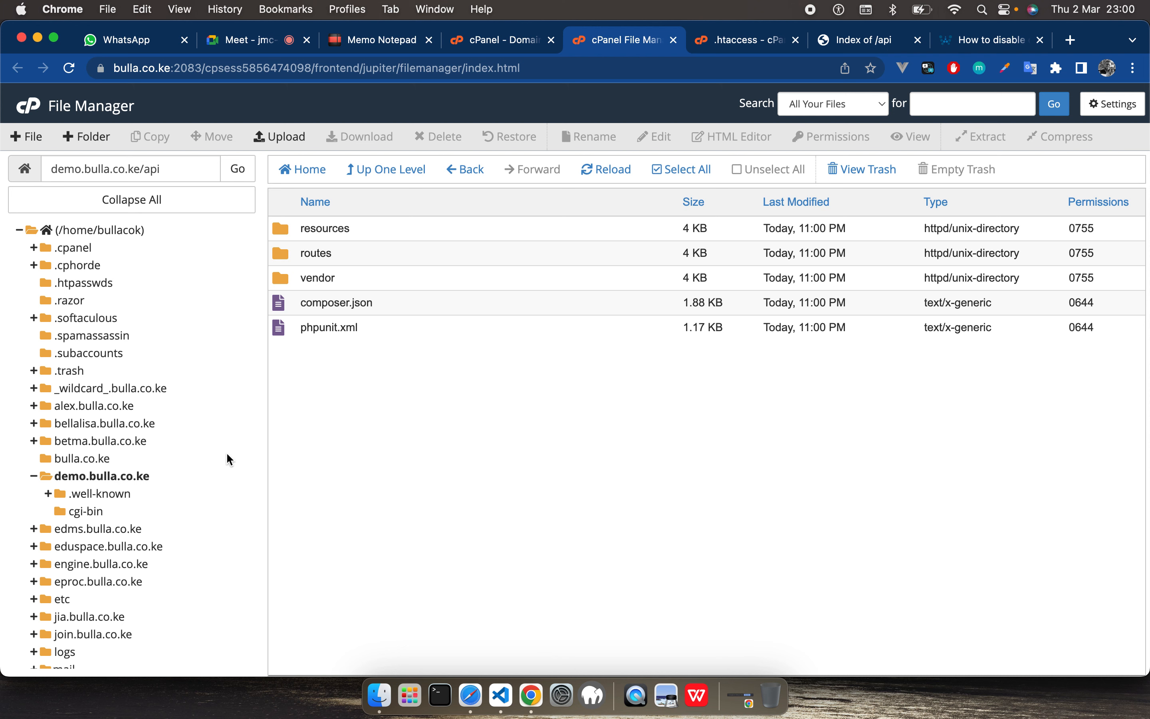
Step: Check the copied api folder's contents inside demo.bulla.co.ke, return to the subdomain's root folder and select index.html
click(97, 477)
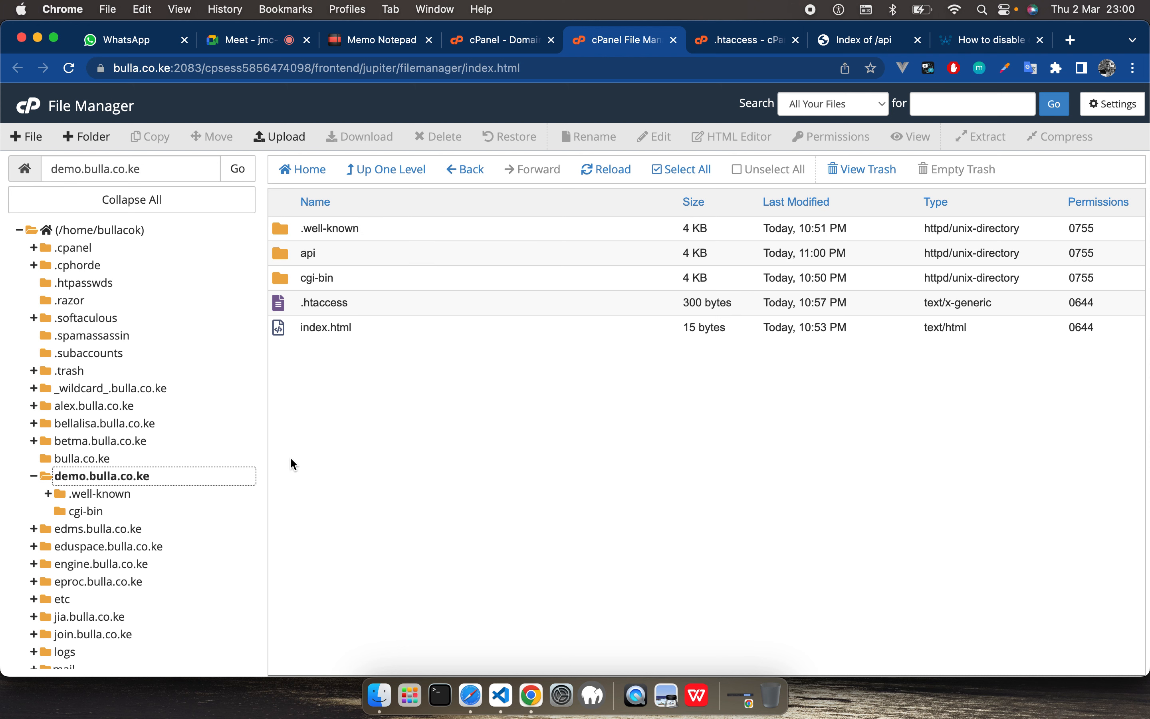
double_click(287, 252)
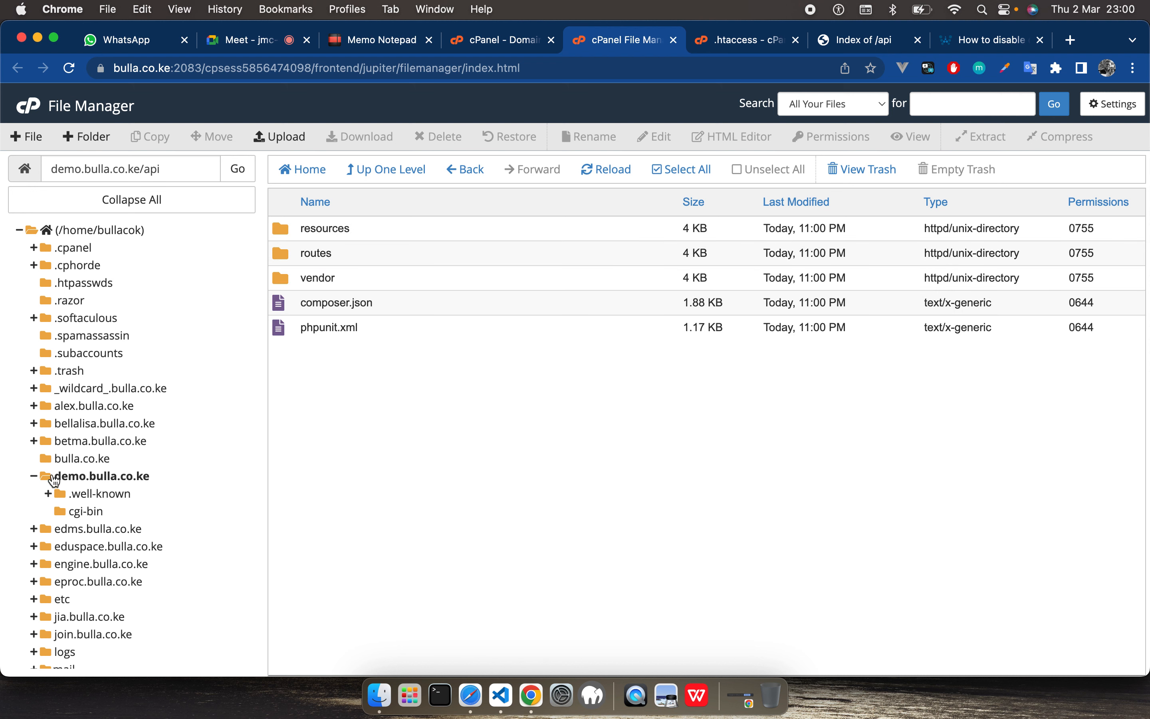
click(187, 475)
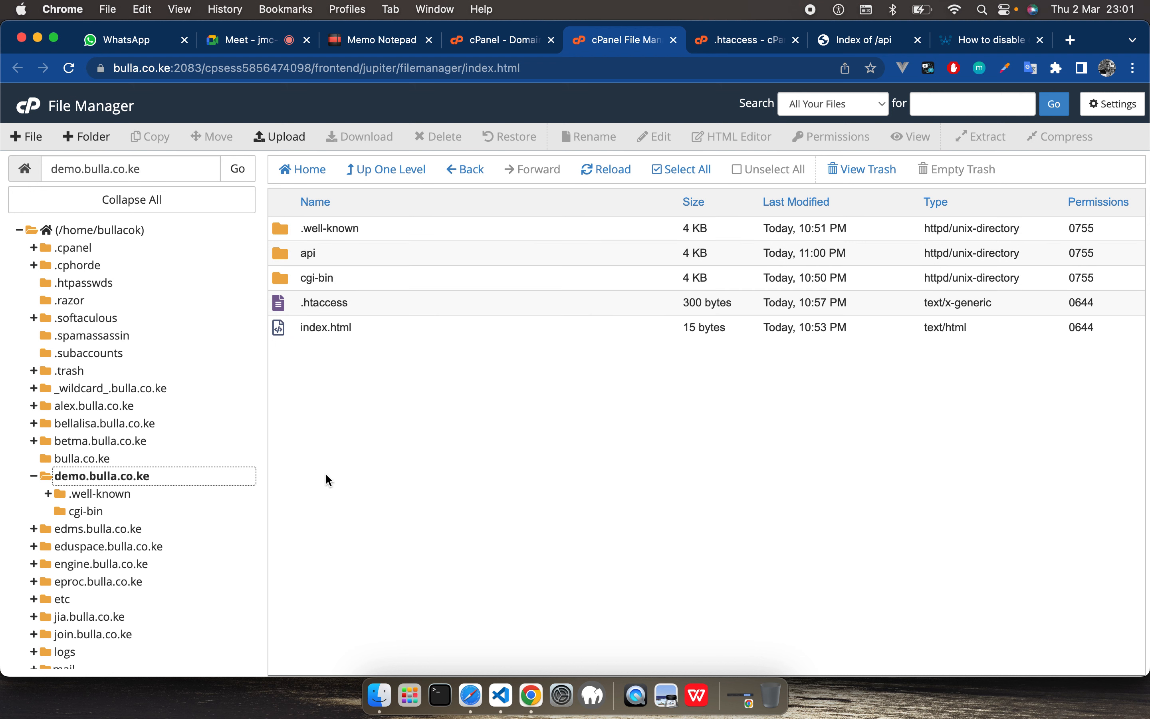
click(306, 328)
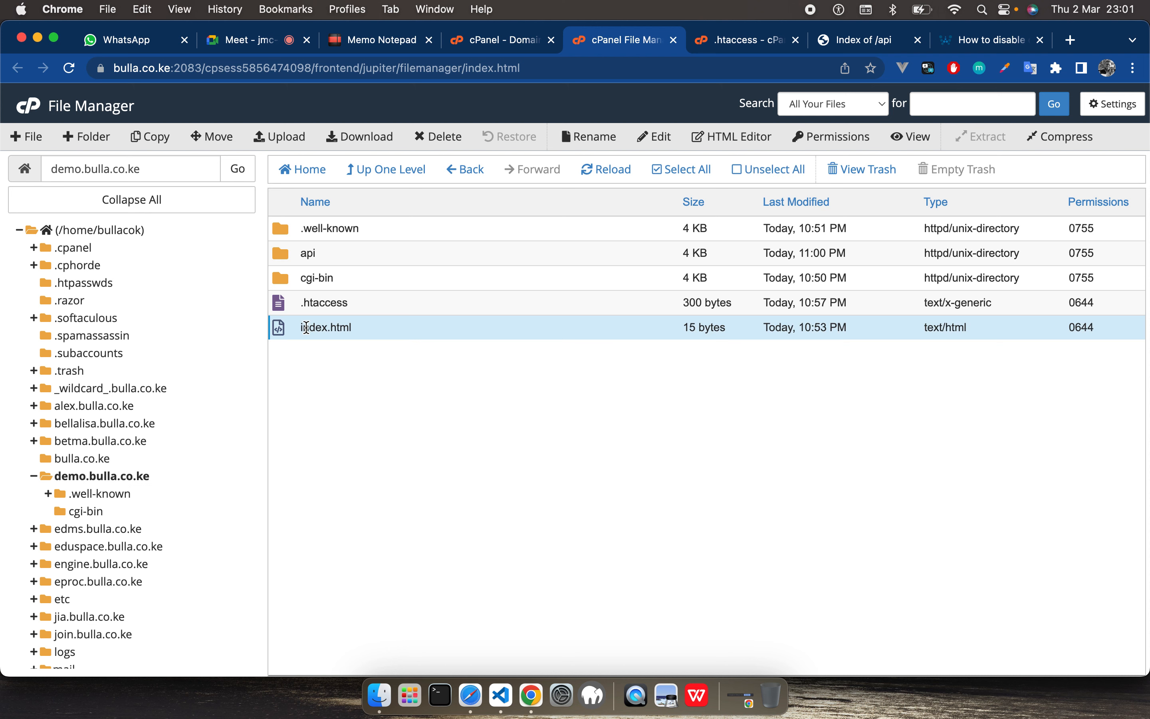
Step: Load the root page of demo.bulla.co.ke in the browser by removing the api path from the address
click(853, 42)
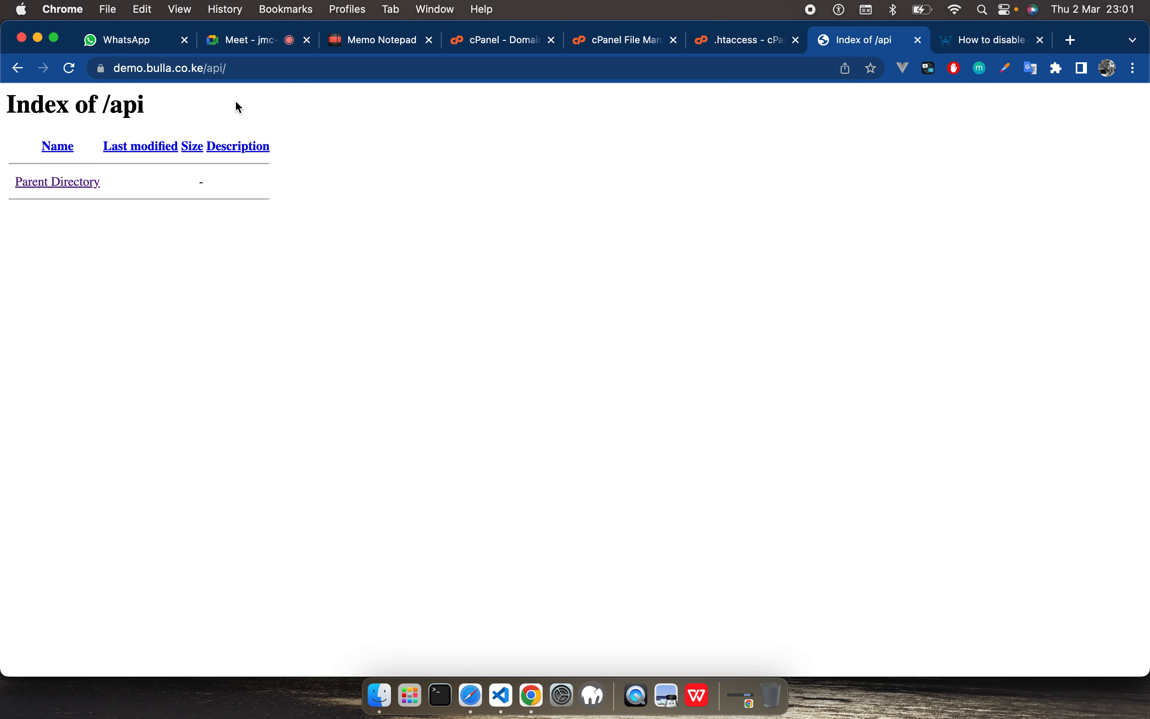
double_click(220, 67)
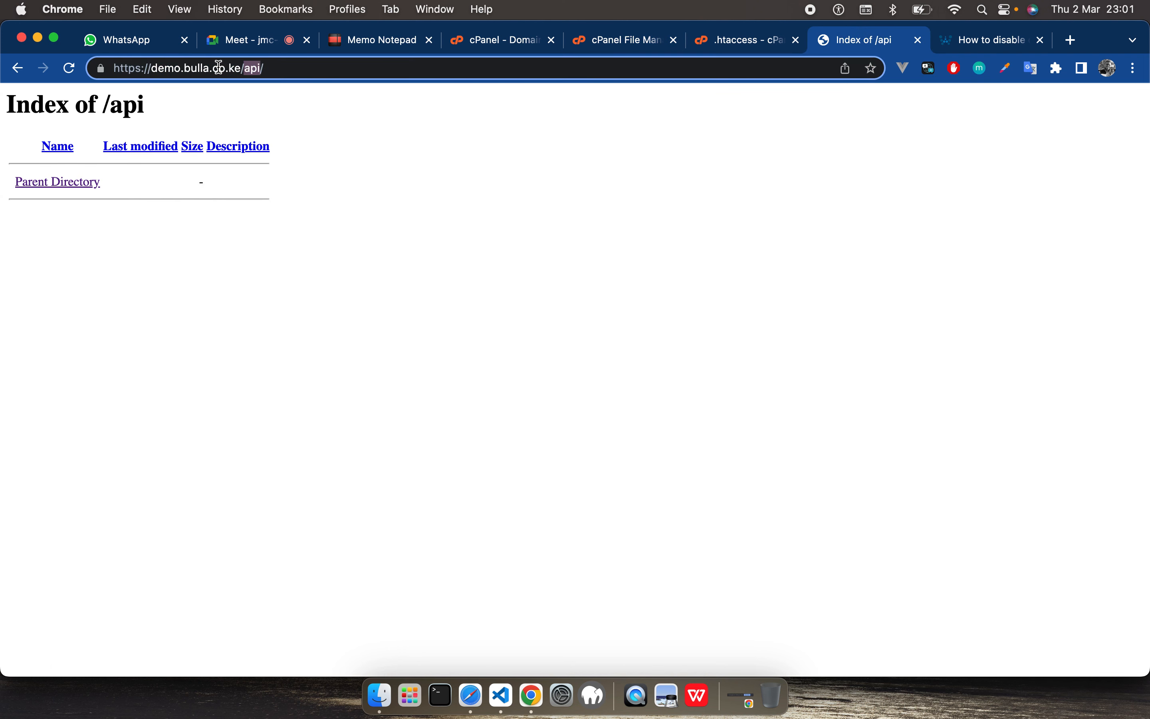
key(BackSpace)
key(Return)
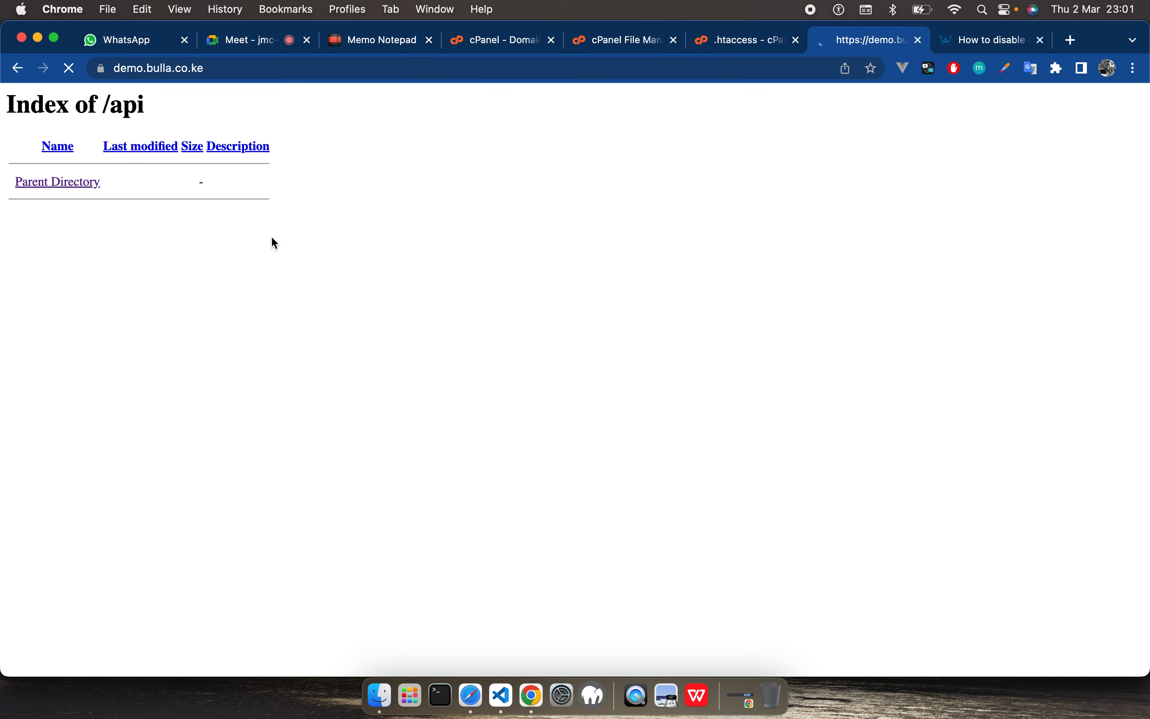
Step: Switch to VS Code, open .env and vue.config.js from the admin folder, and return to .env
click(538, 697)
click(502, 704)
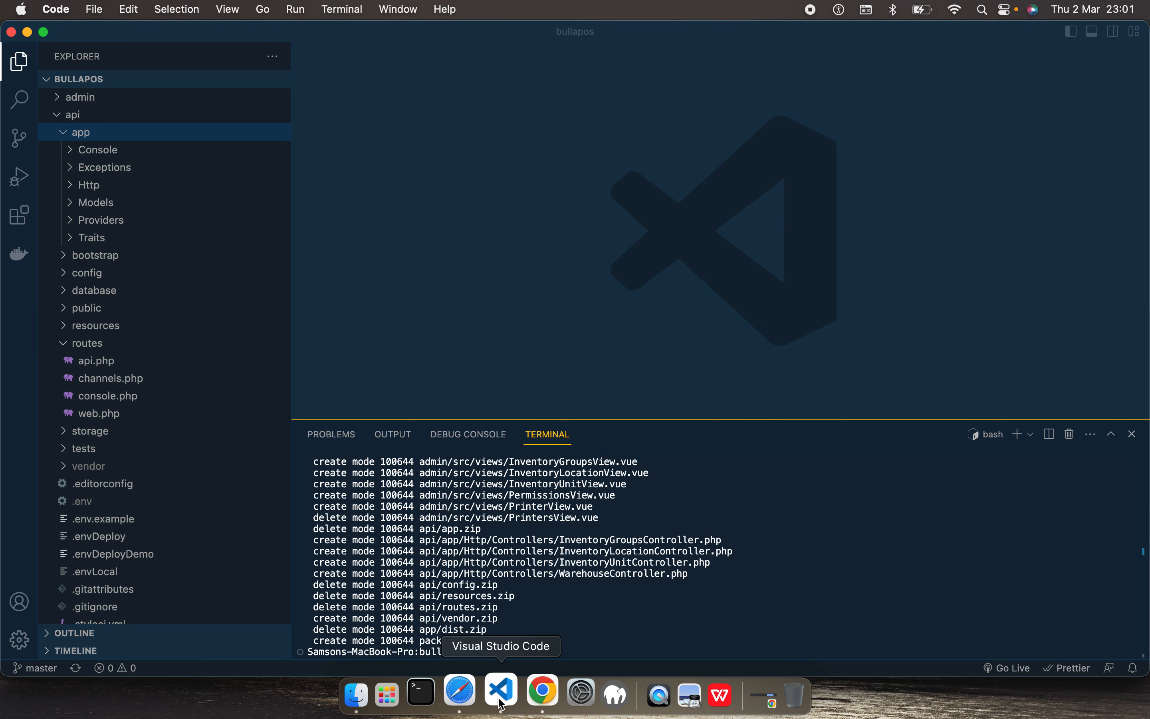
click(57, 102)
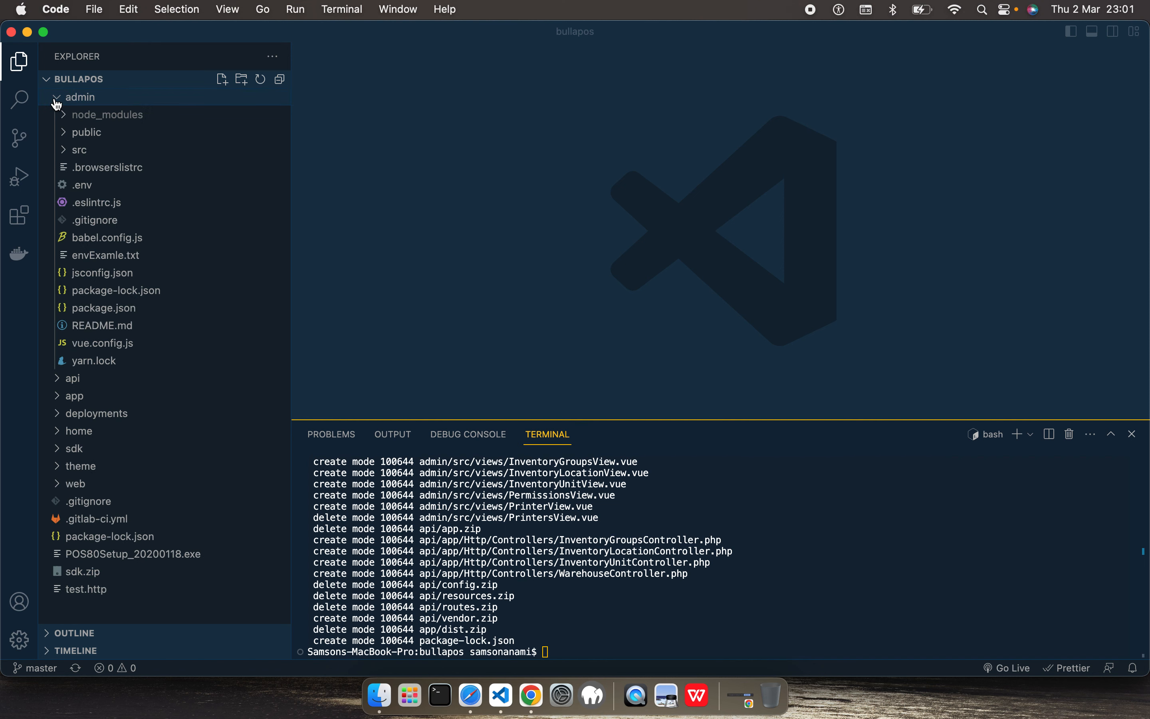
click(90, 190)
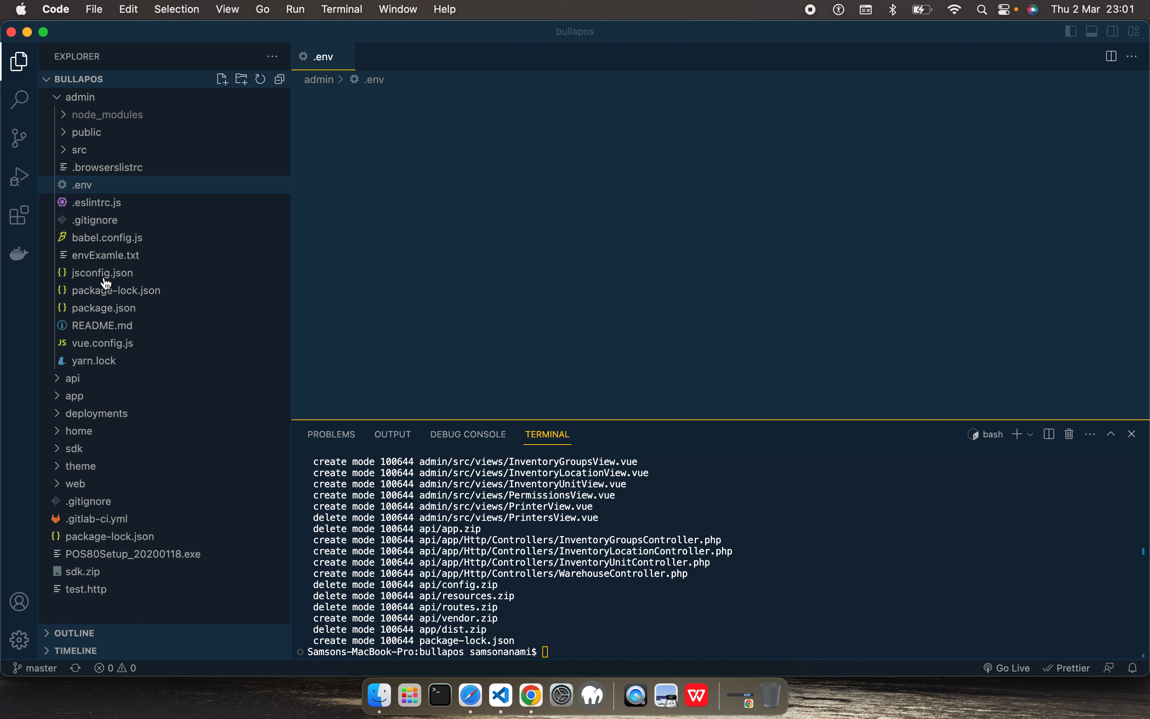
click(105, 351)
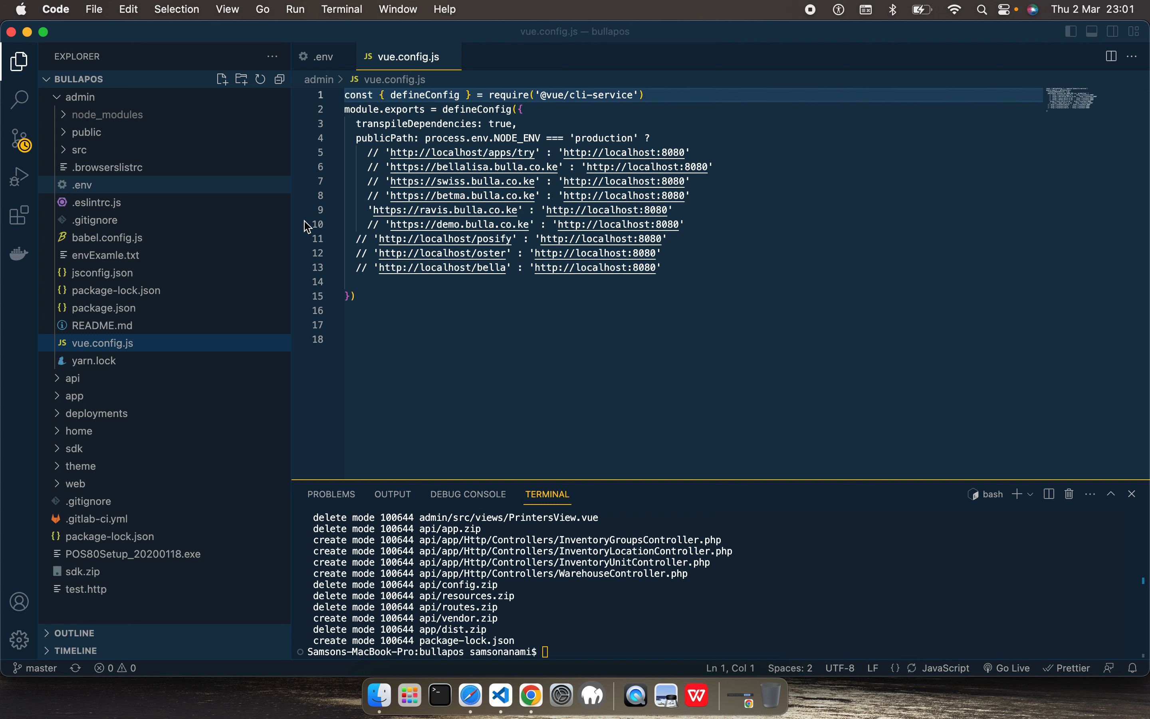
key(ctrl+Tab)
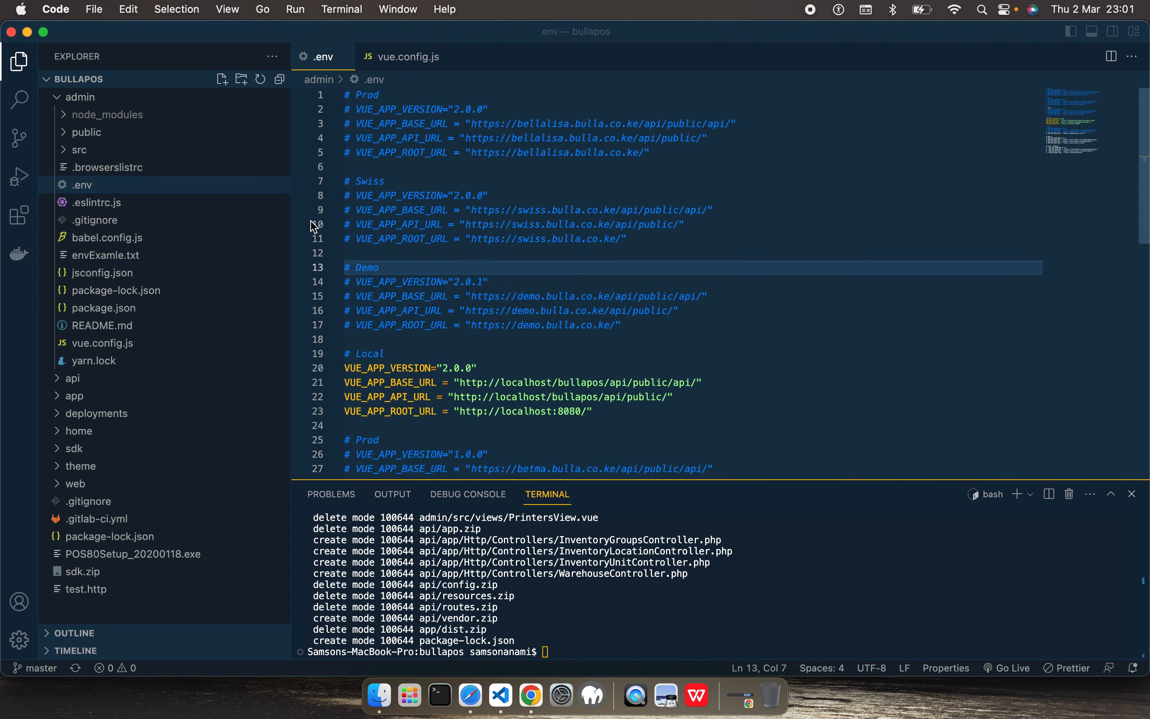
scroll(735, 295, down, 5)
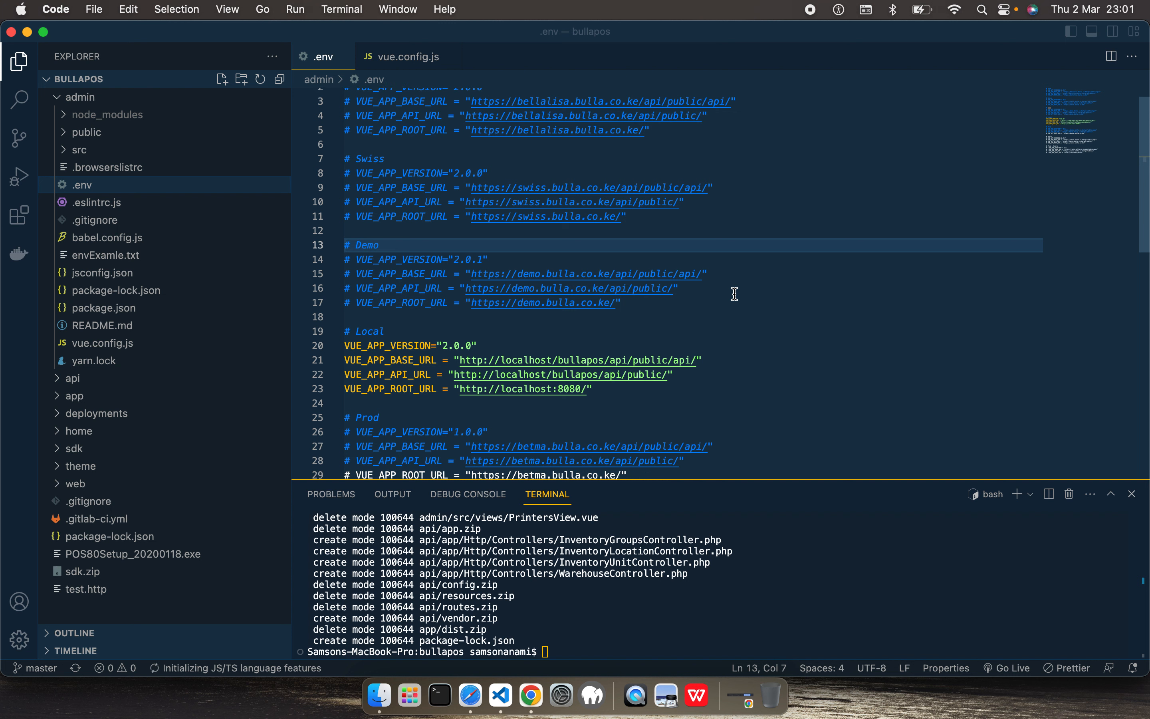
click(646, 342)
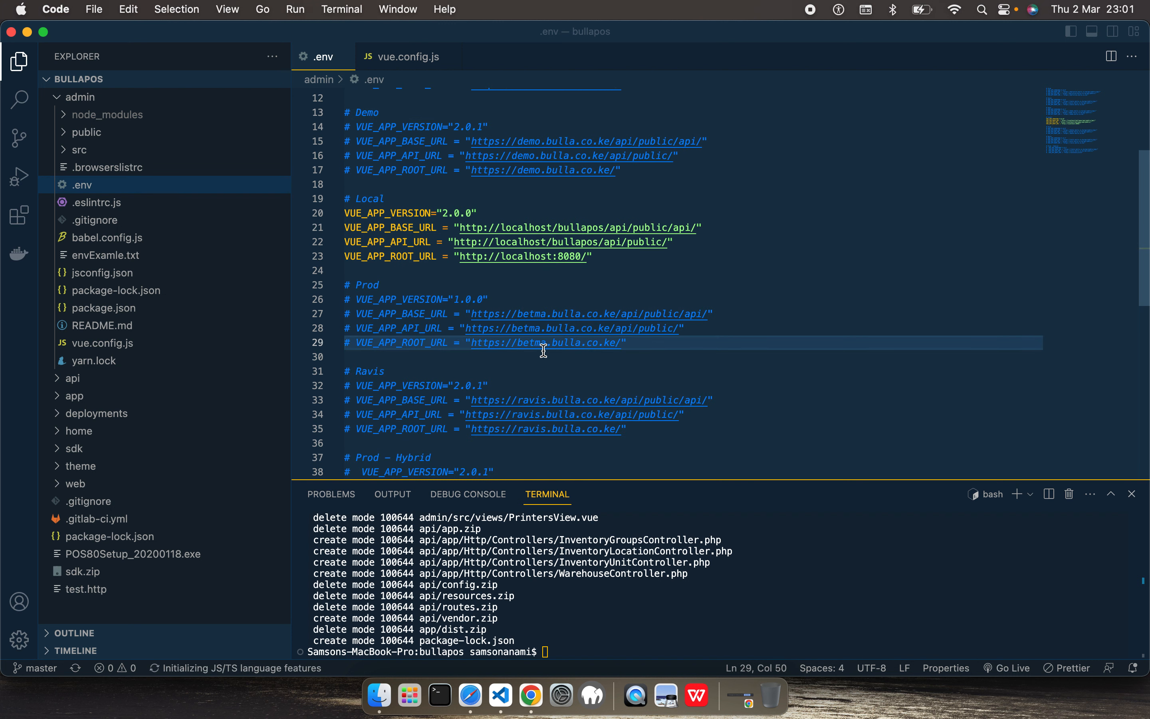
click(397, 300)
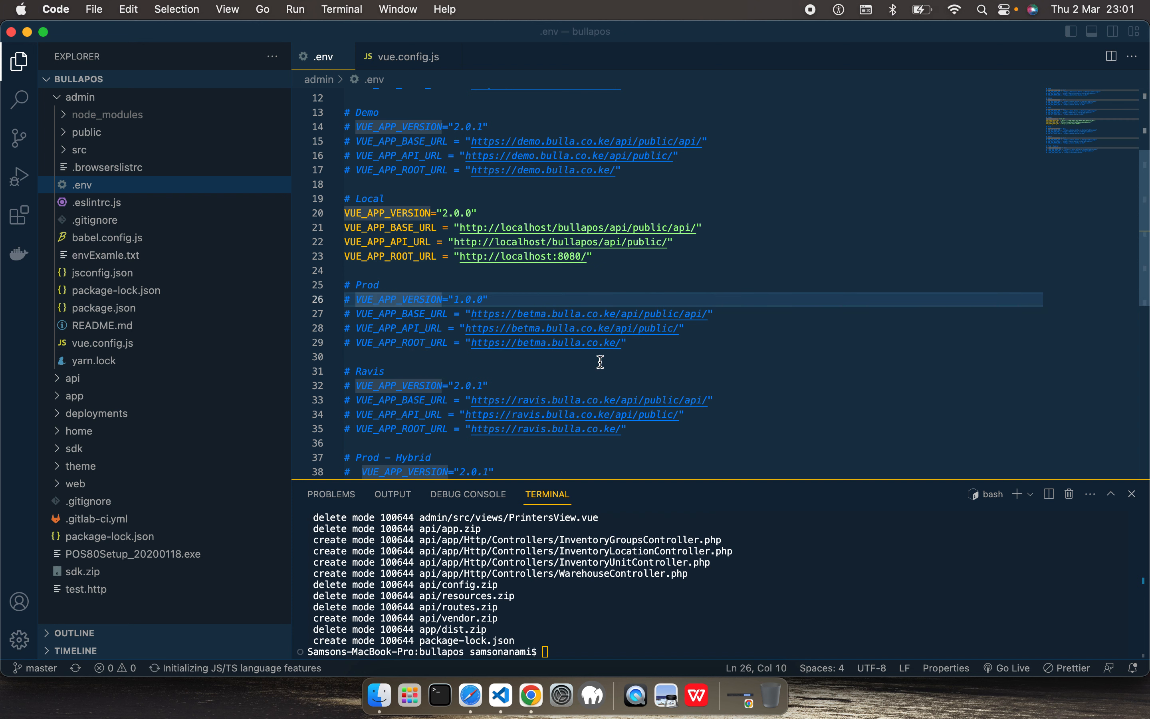
alt+click(621, 342)
key(super+slash)
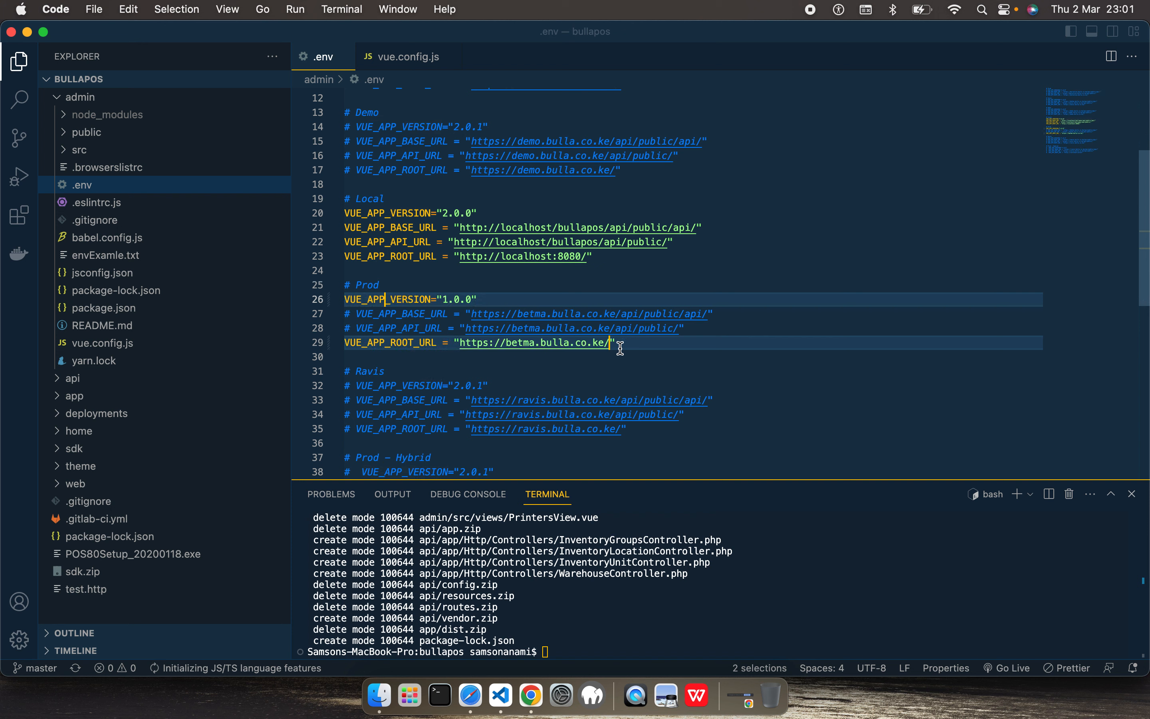
key(super+slash)
Step: Uncomment the four variable lines of the first Prod block in .env, from VUE_APP_VERSION to VUE_APP_ROOT_URL
click(649, 354)
click(638, 343)
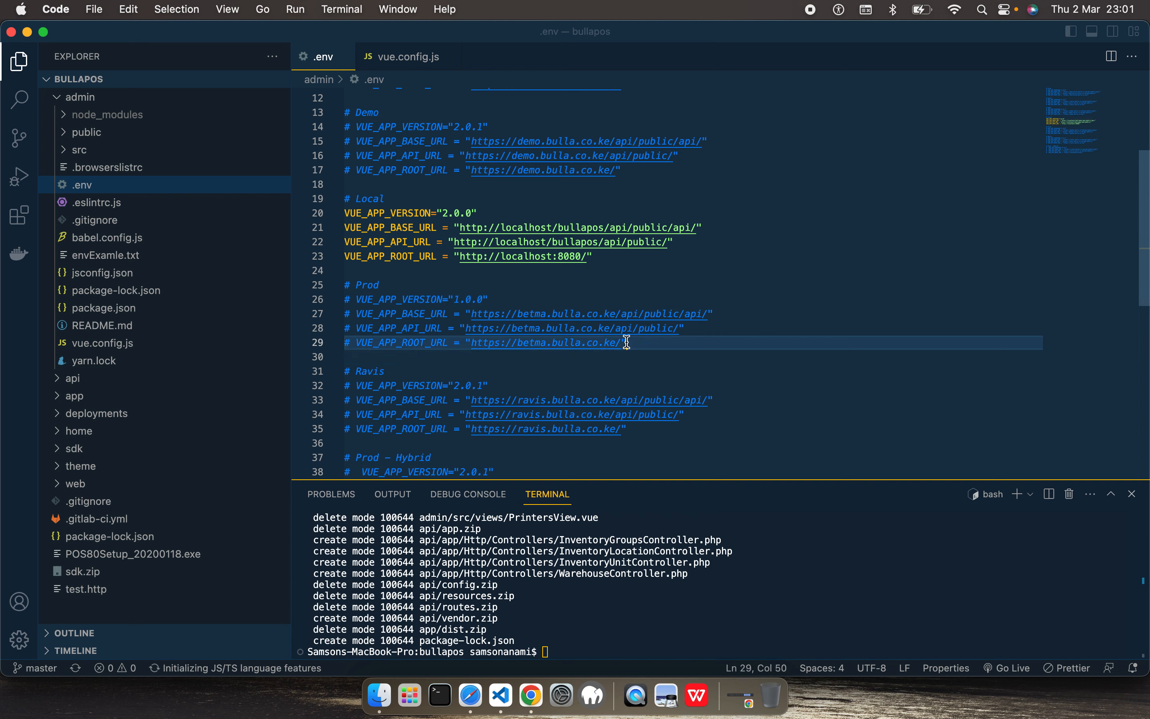
drag(623, 340, 508, 300)
key(super+slash)
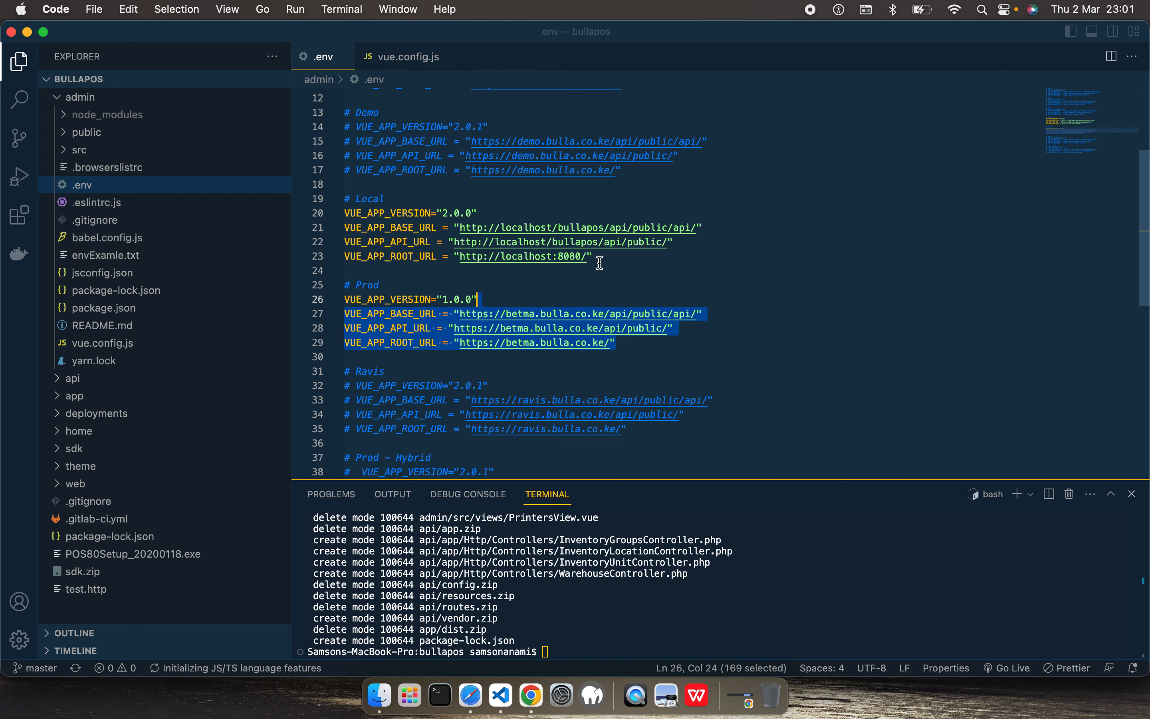
click(586, 252)
alt+click(483, 214)
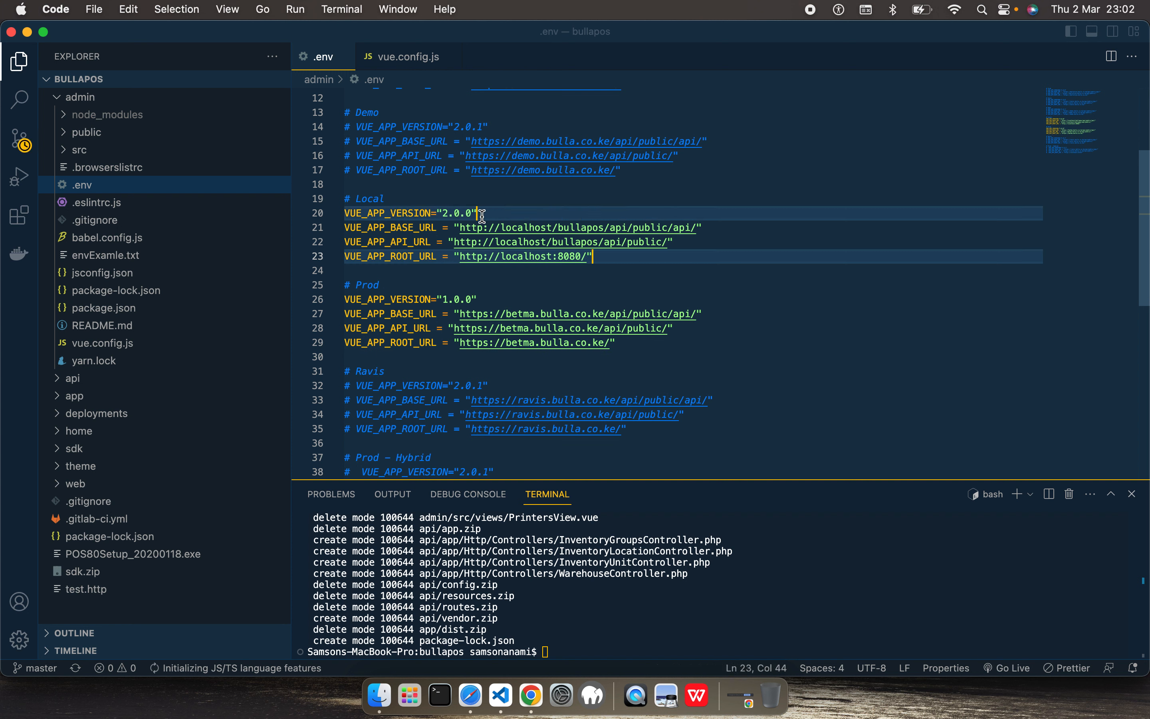
key(super+slash)
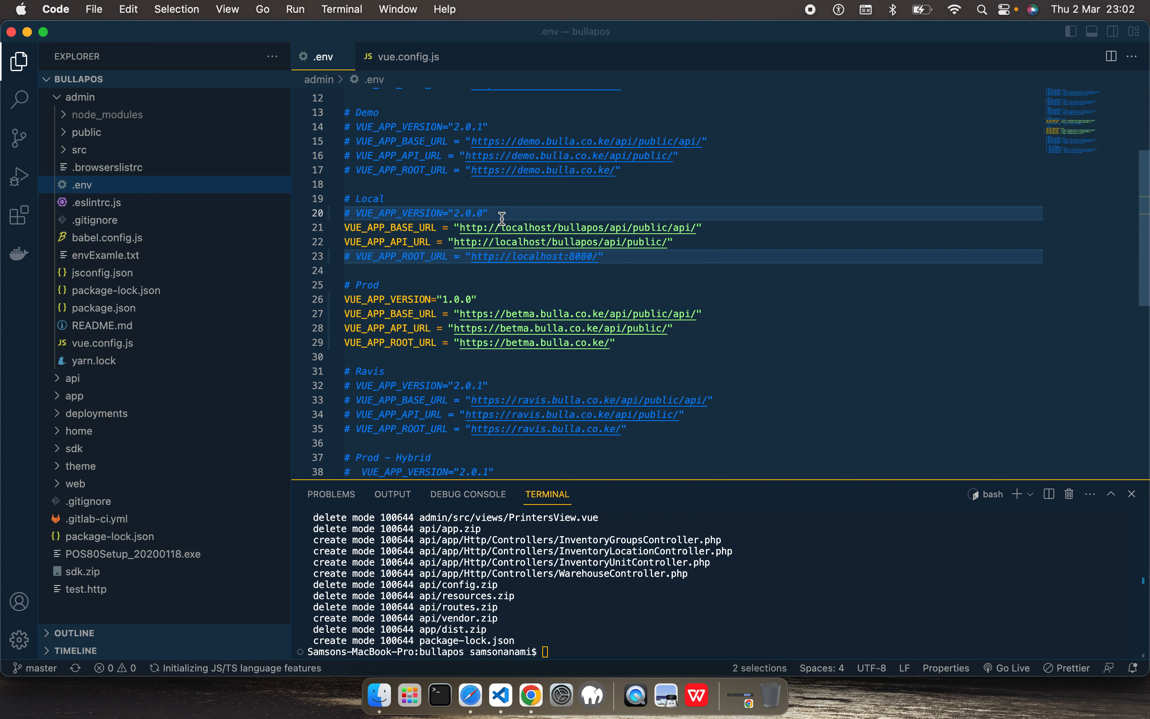
key(super+slash)
Step: Comment out the four variable lines of the Local block in .env, from VUE_APP_VERSION to VUE_APP_ROOT_URL
shift+click(500, 215)
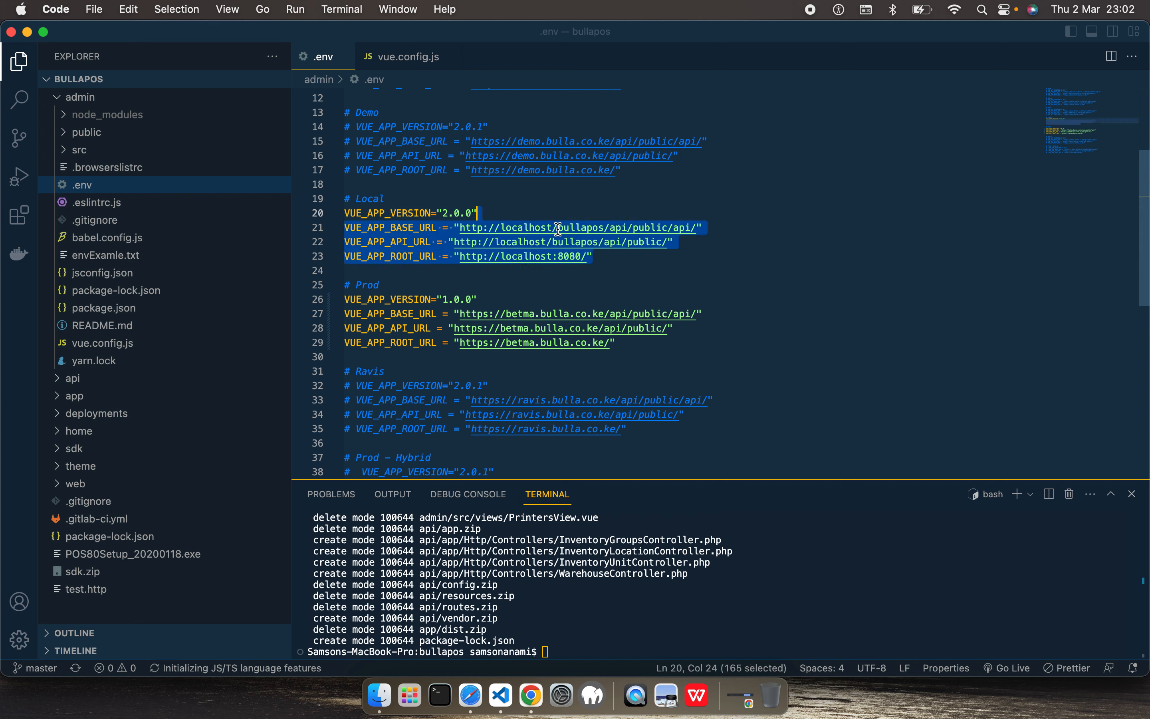
key(super+slash)
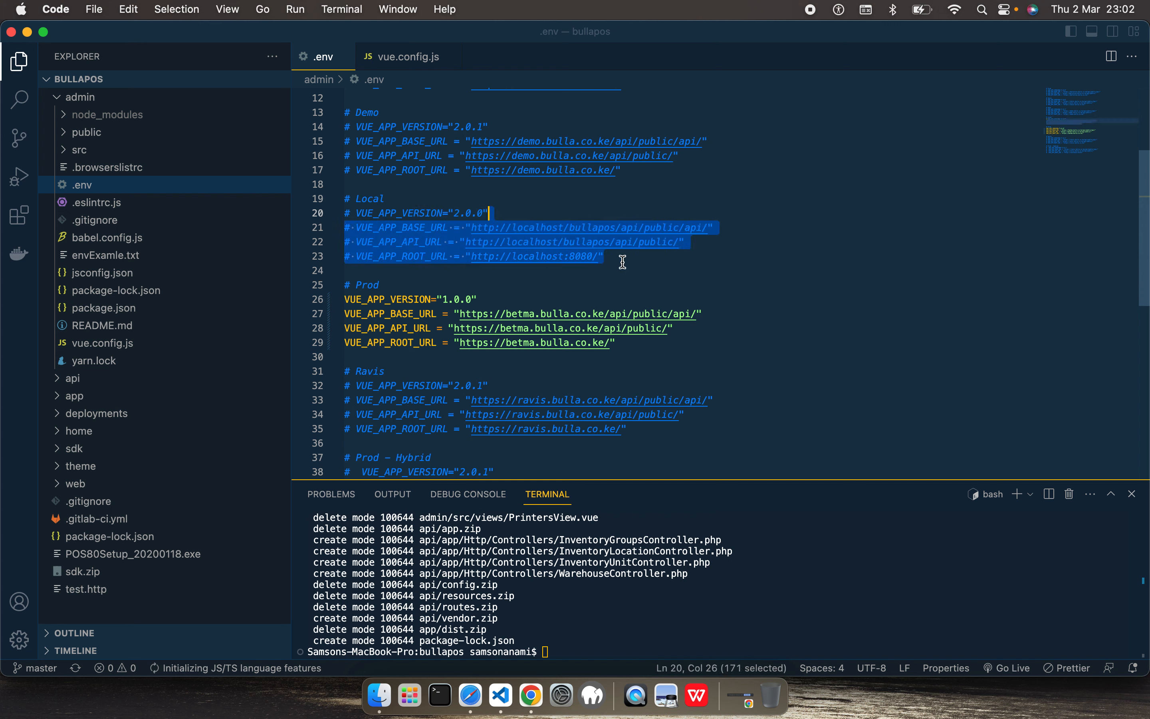
click(598, 275)
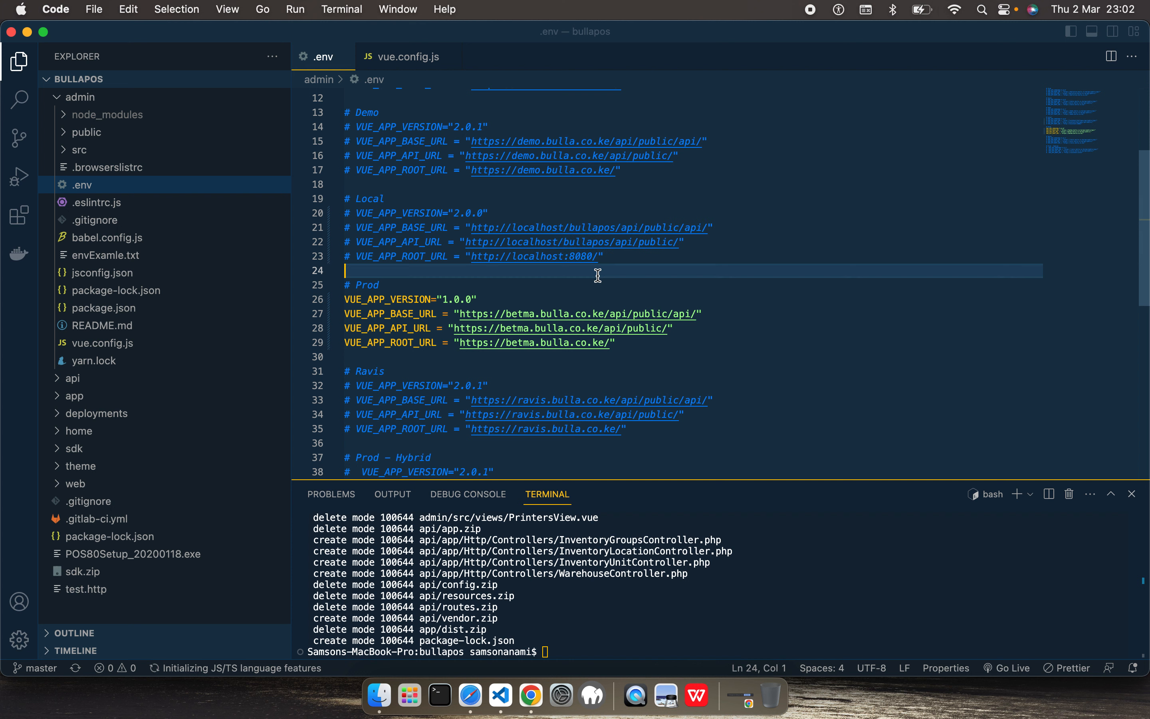
Step: Change the subdomain in the Prod block's VUE_APP_BASE_URL to demo and point out the api and public parts of its path
double_click(478, 312)
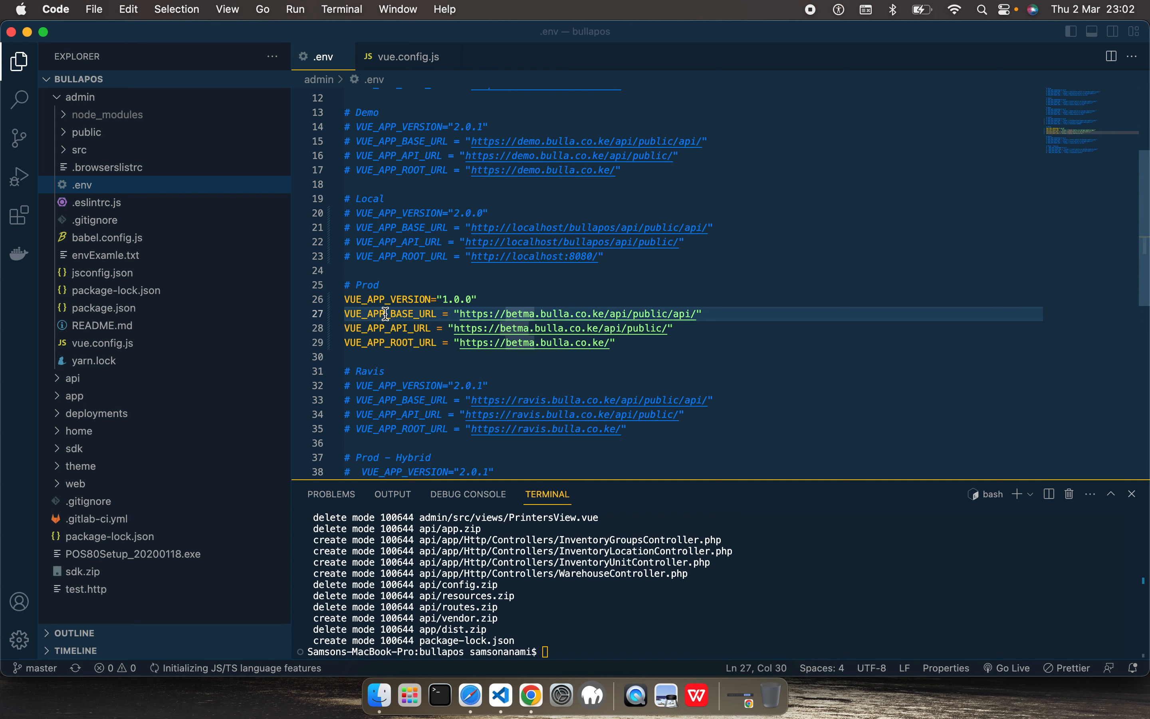
click(525, 314)
double_click(524, 312)
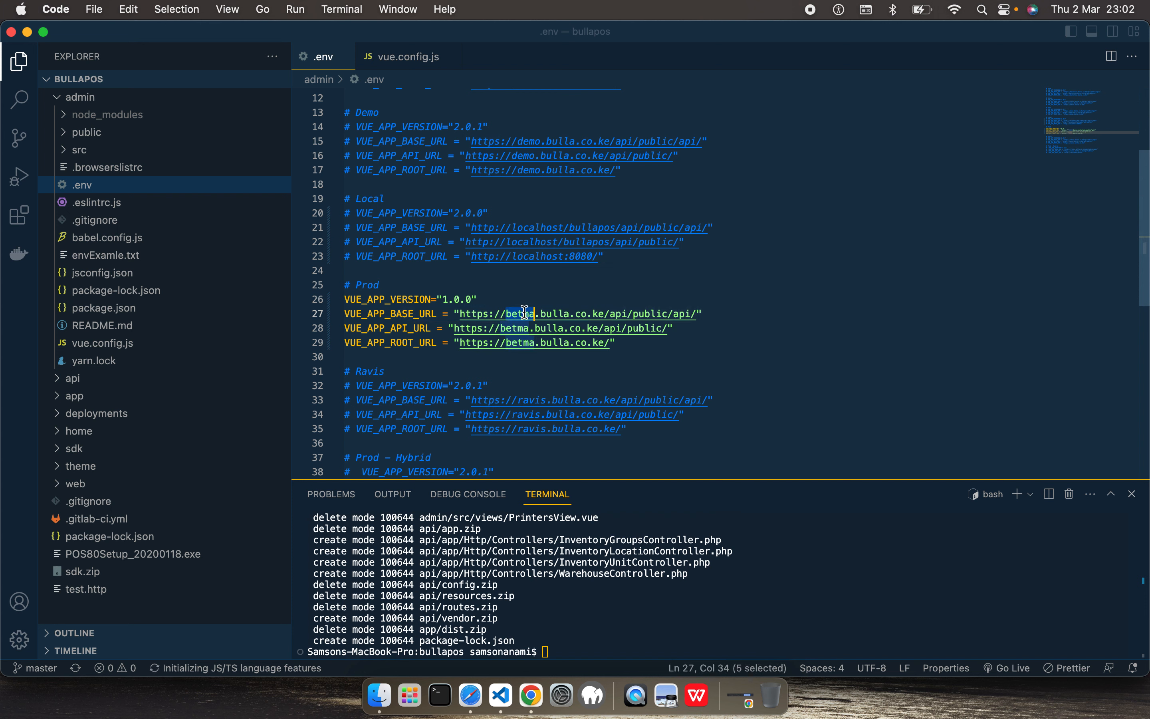
text(demo)
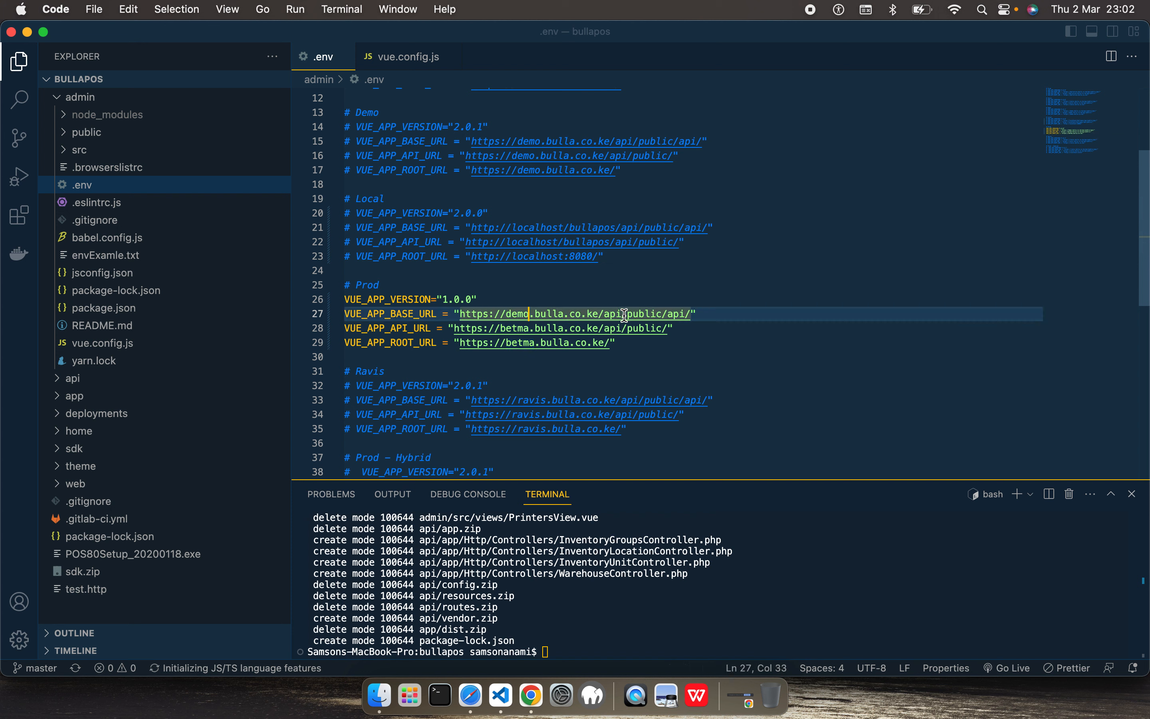
double_click(607, 315)
drag(606, 314, 606, 315)
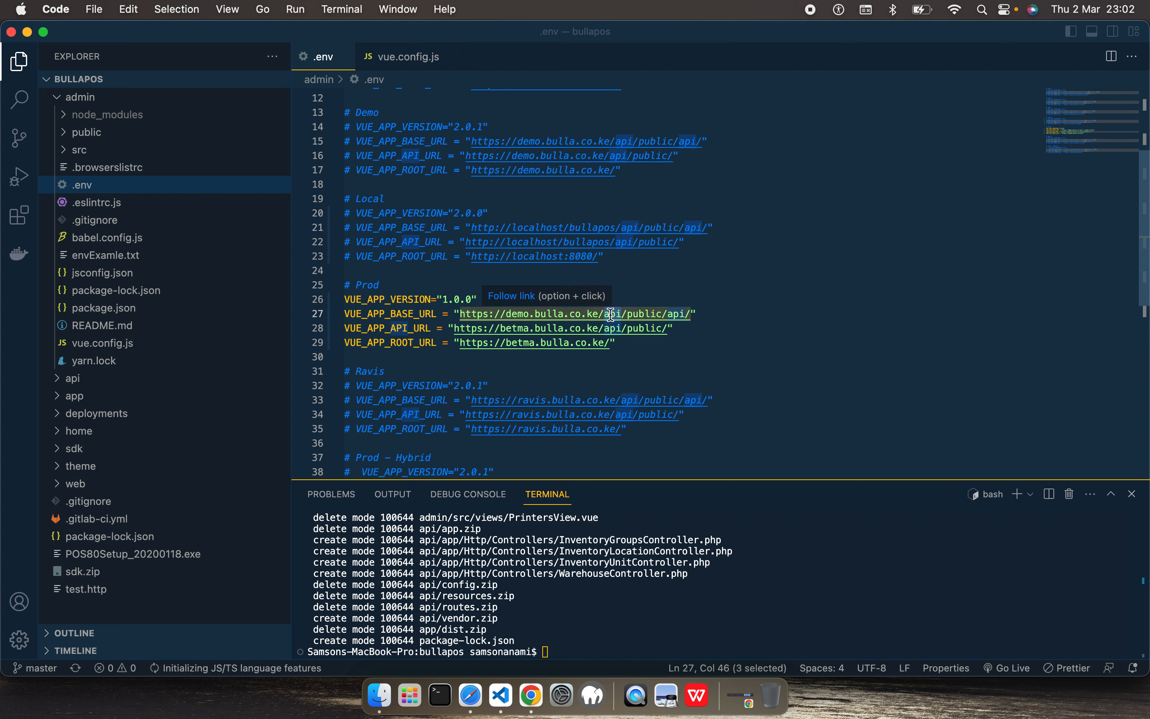
double_click(640, 312)
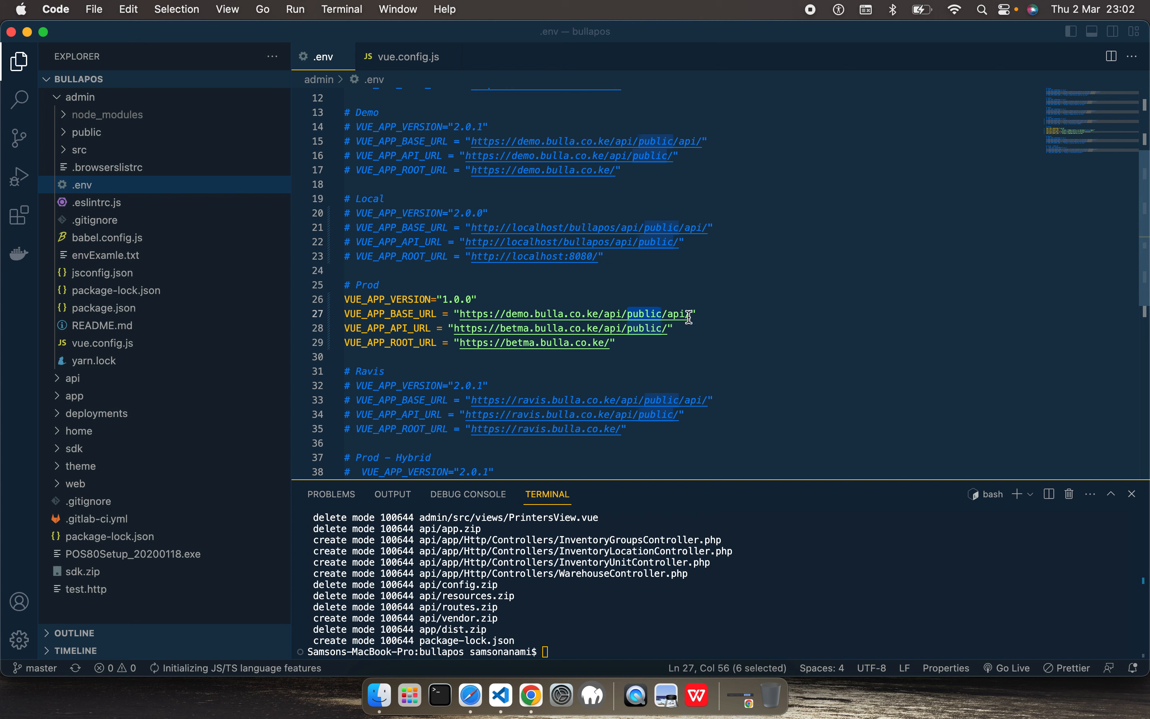
drag(691, 316, 638, 322)
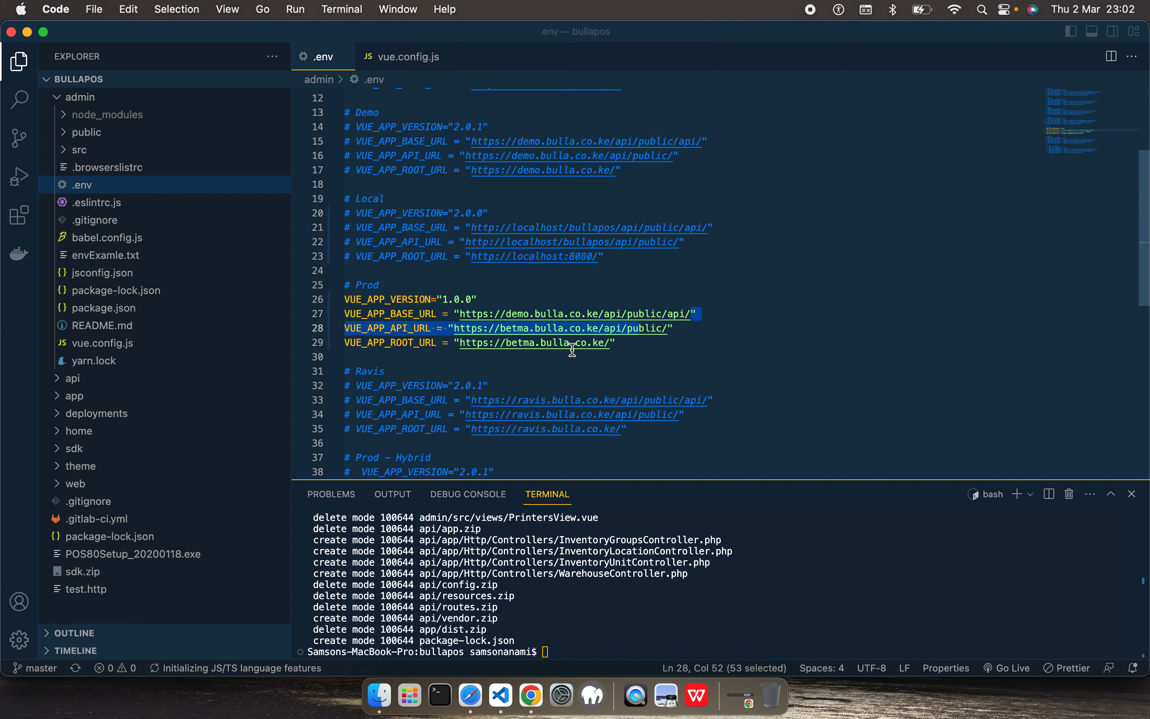
Step: Change the subdomain to demo in the Prod block's VUE_APP_API_URL and VUE_APP_ROOT_URL, and look over the rest of the file
double_click(519, 329)
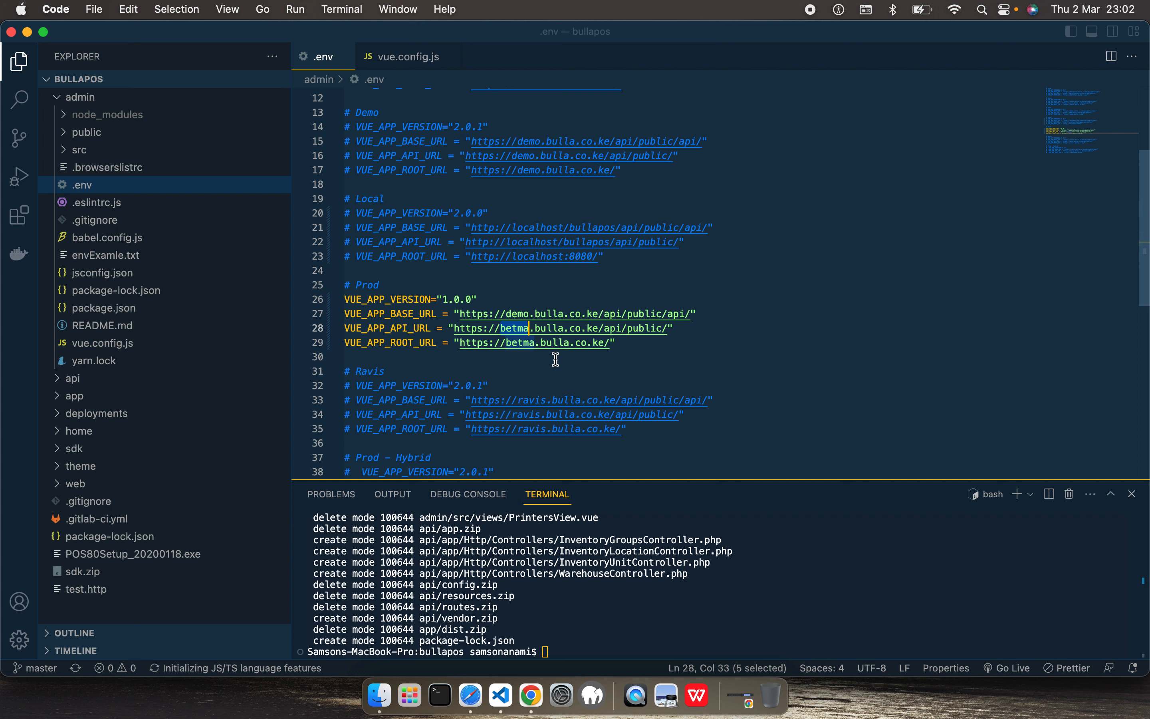
text(demo)
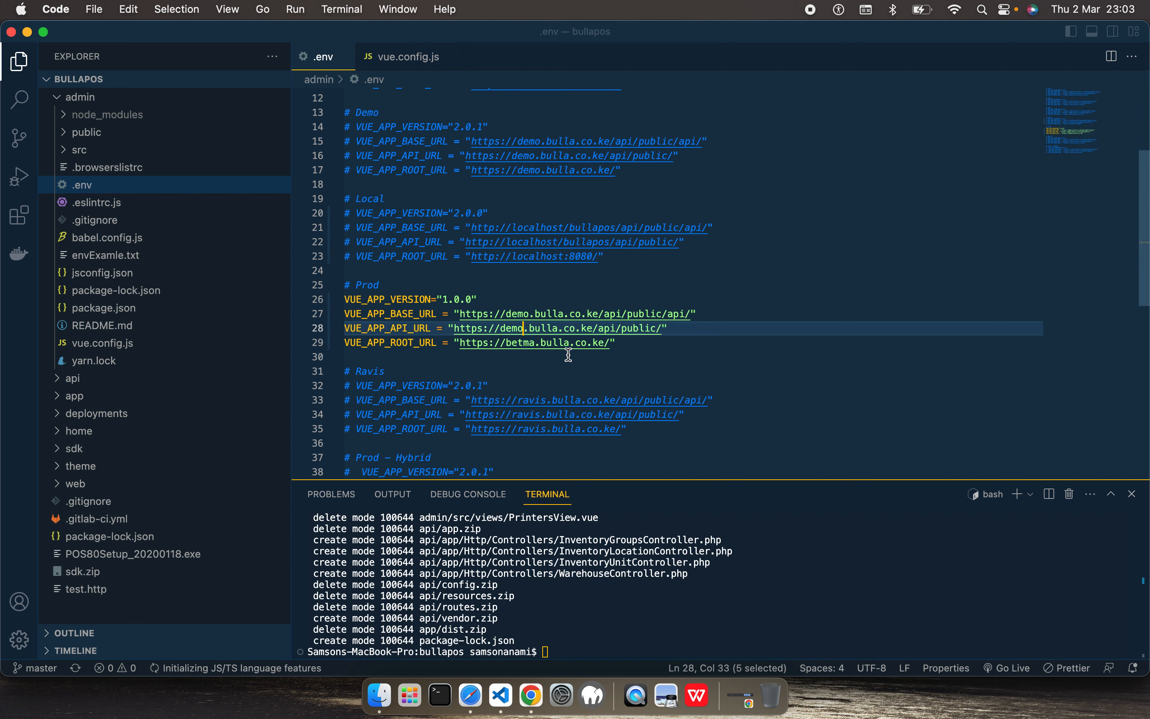
click(658, 329)
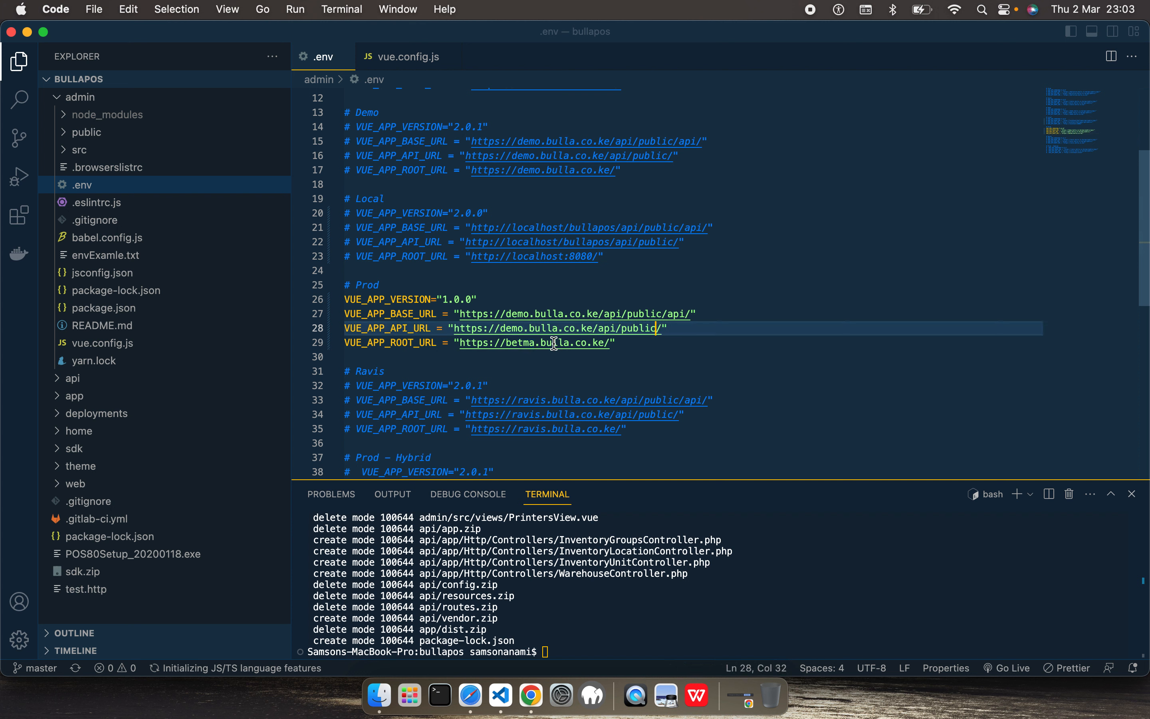
double_click(522, 340)
text(demo)
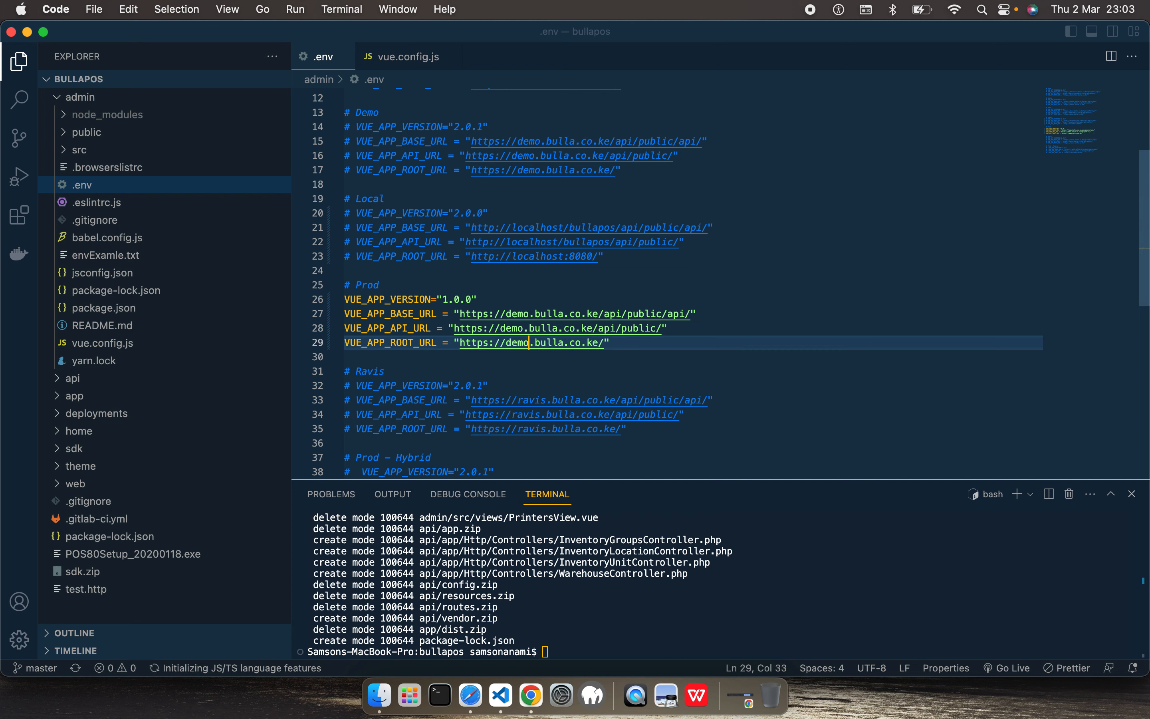
click(618, 345)
scroll(620, 345, down, 7)
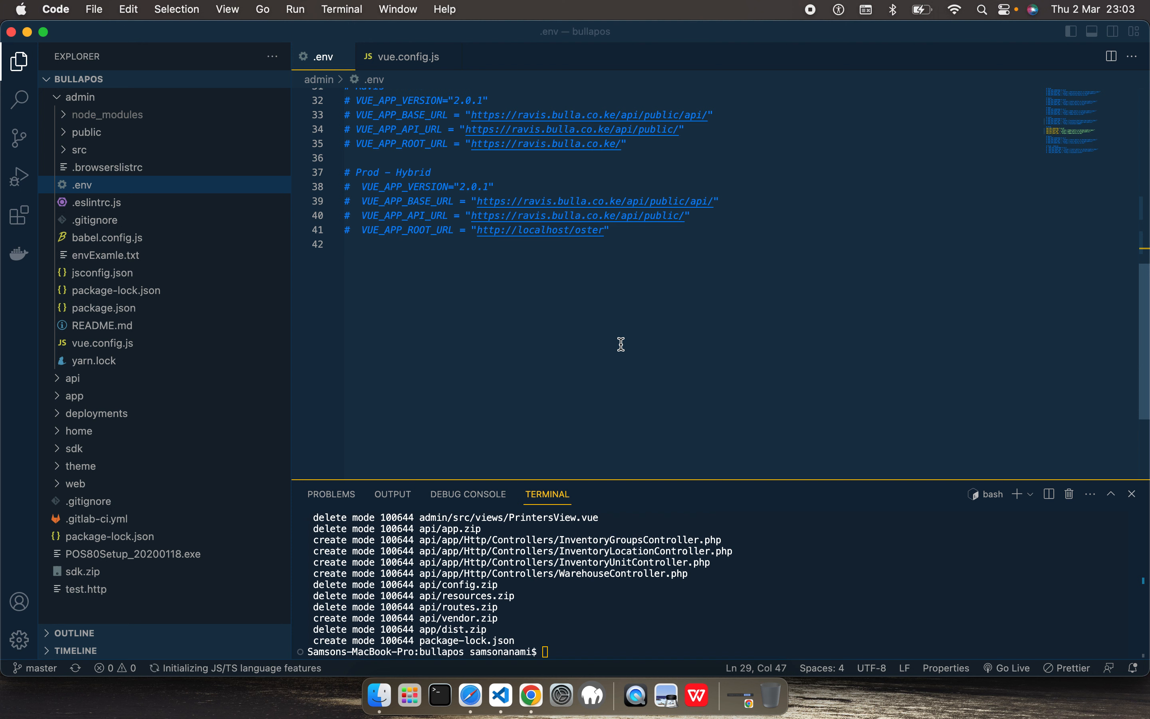
scroll(622, 345, up, 7)
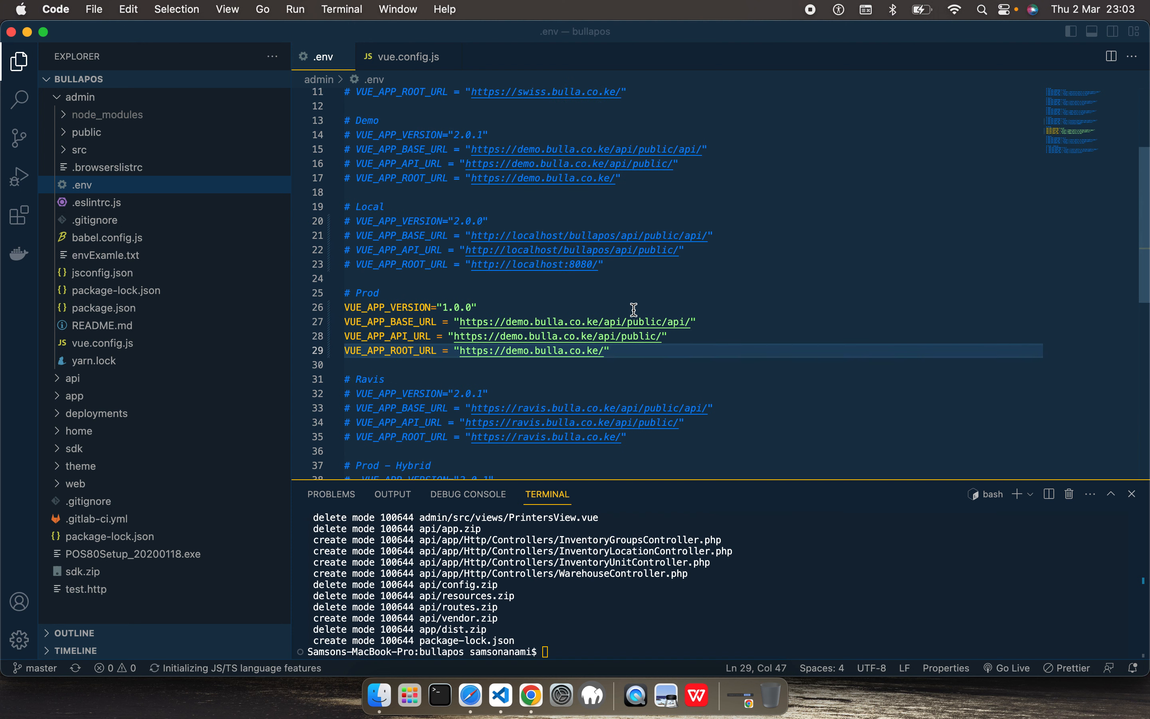
Step: In vue.config.js, comment out the ravis.bulla.co.ke publicPath line and uncomment the demo.bulla.co.ke line
click(395, 59)
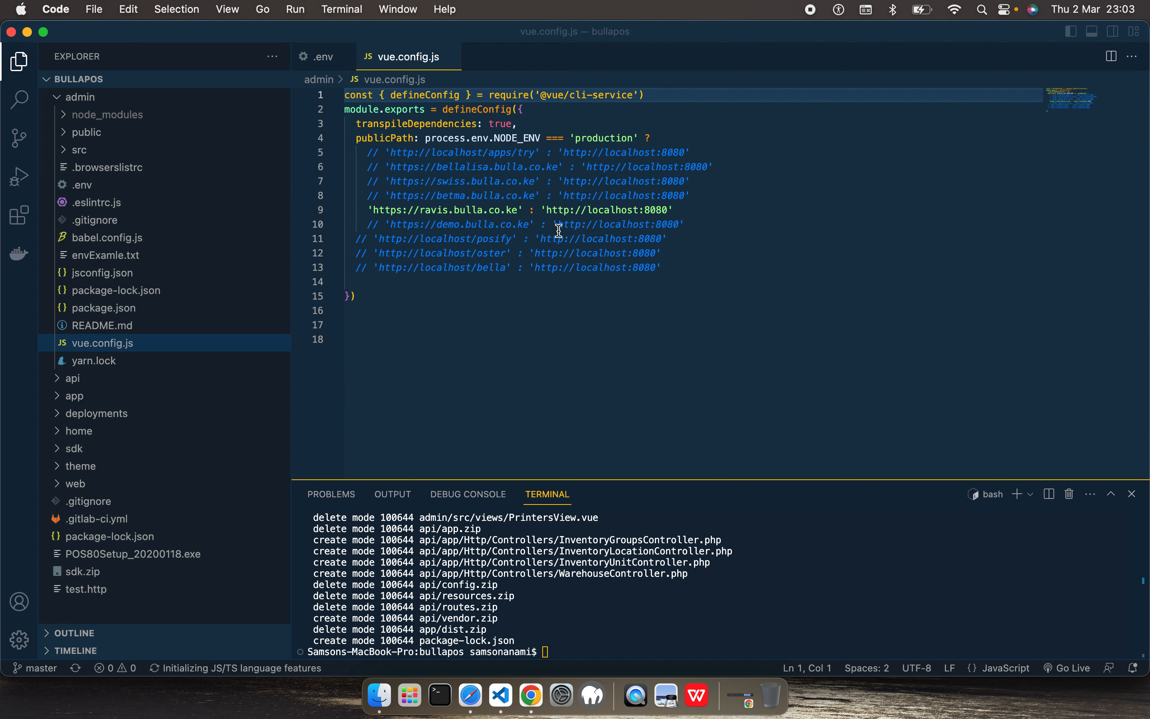
click(695, 210)
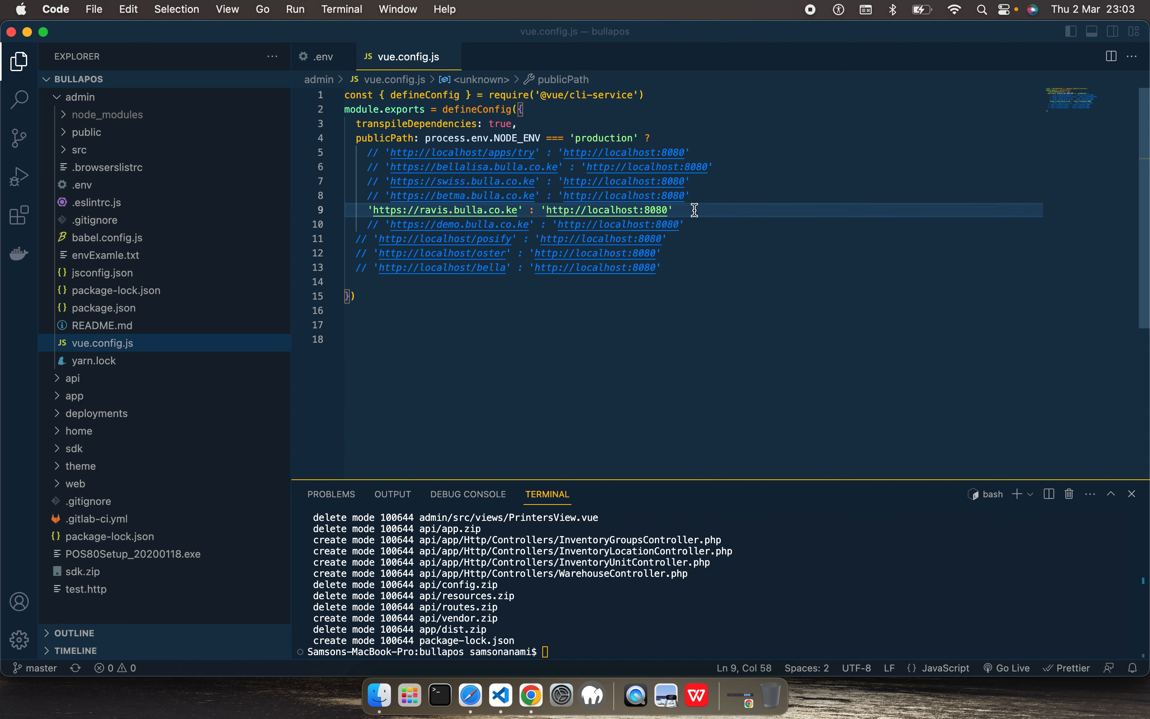
key(super+slash)
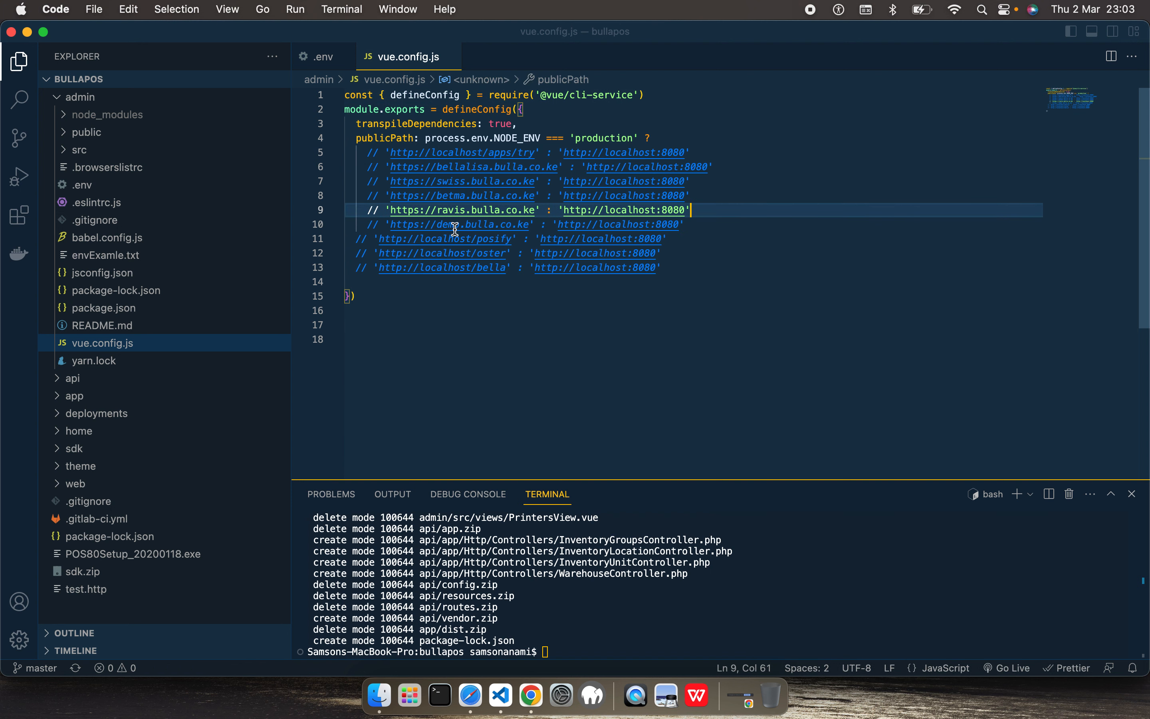
click(694, 230)
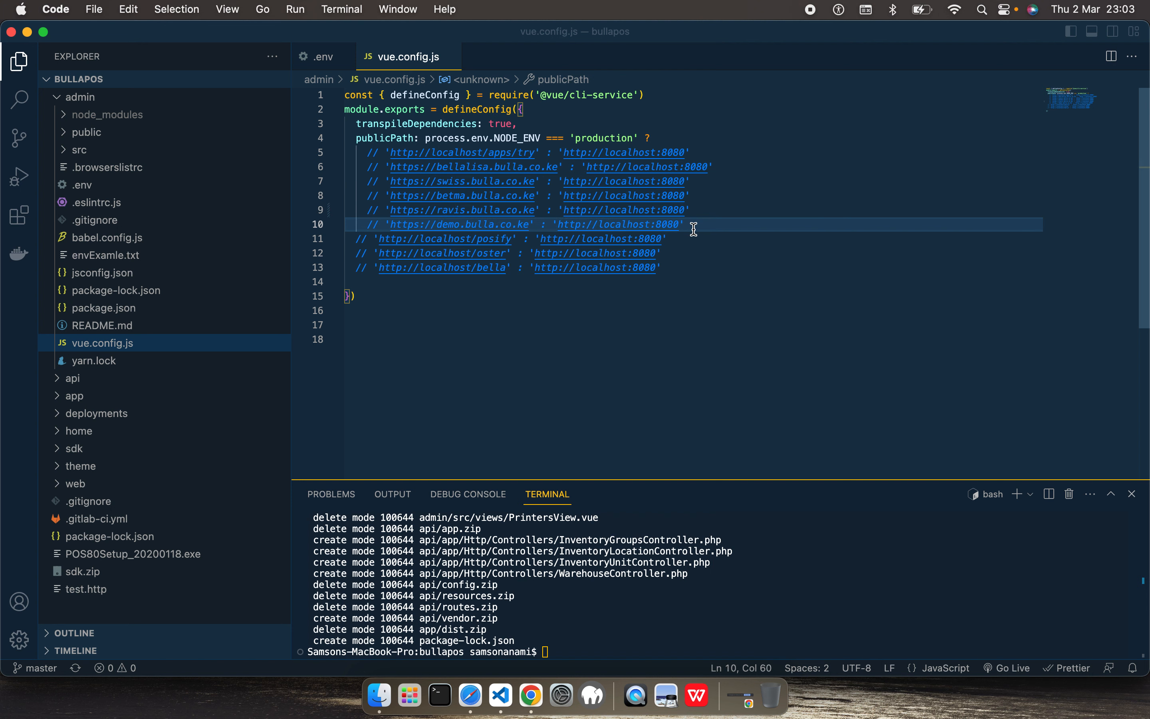
key(super+slash)
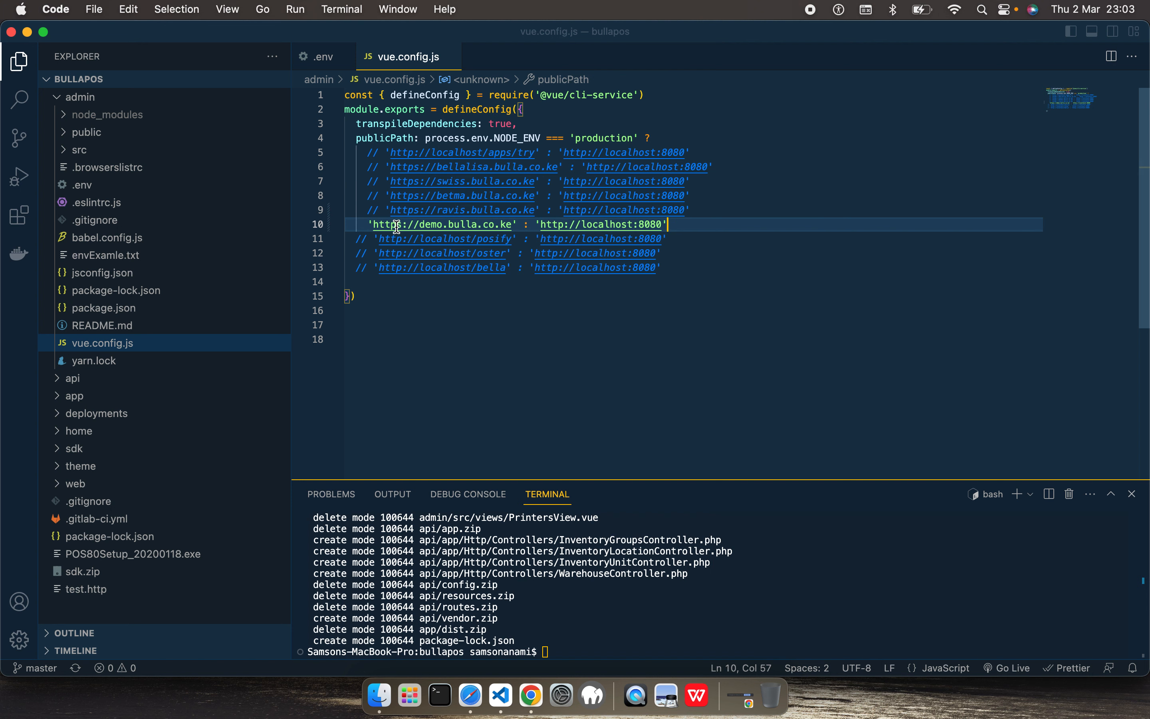
Step: Point out the demo subdomain, the production condition and the localhost fallback in the publicPath setting
double_click(428, 224)
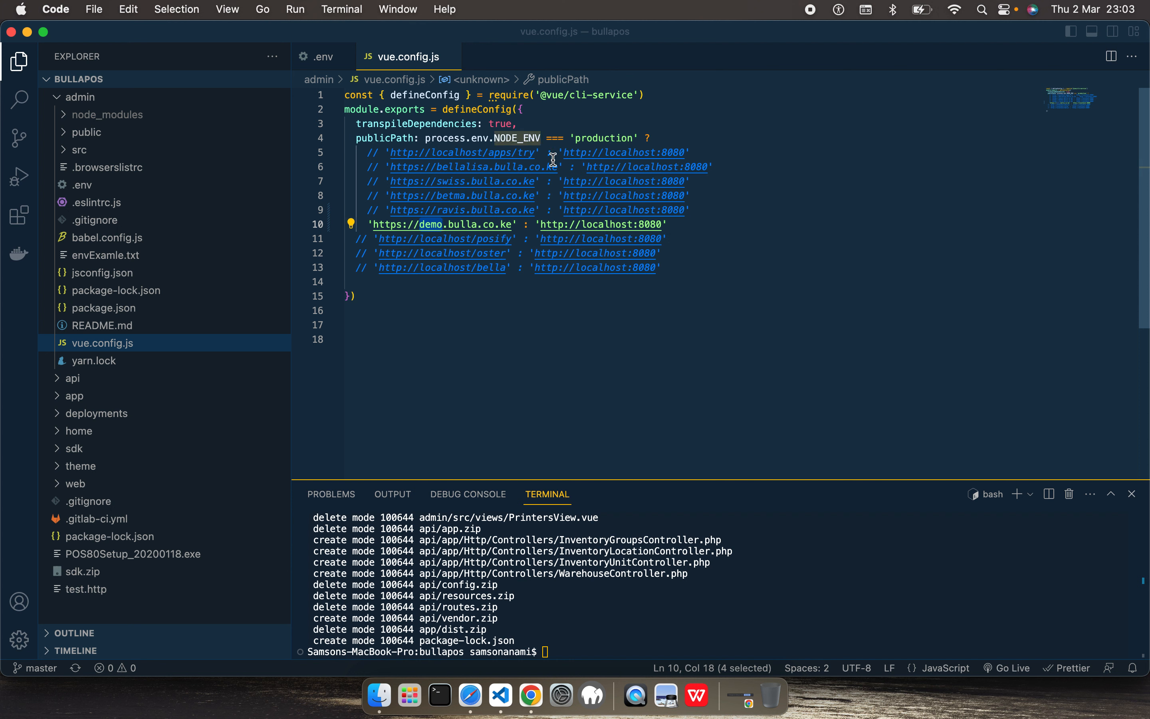
click(609, 138)
double_click(609, 137)
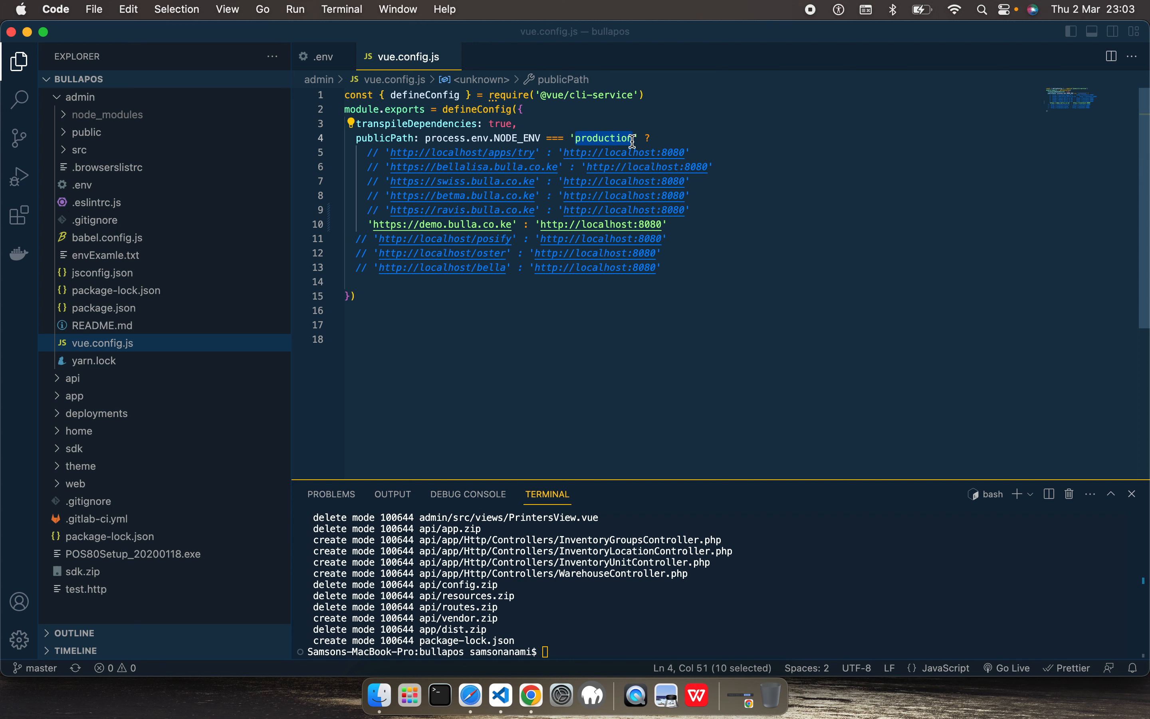
double_click(435, 226)
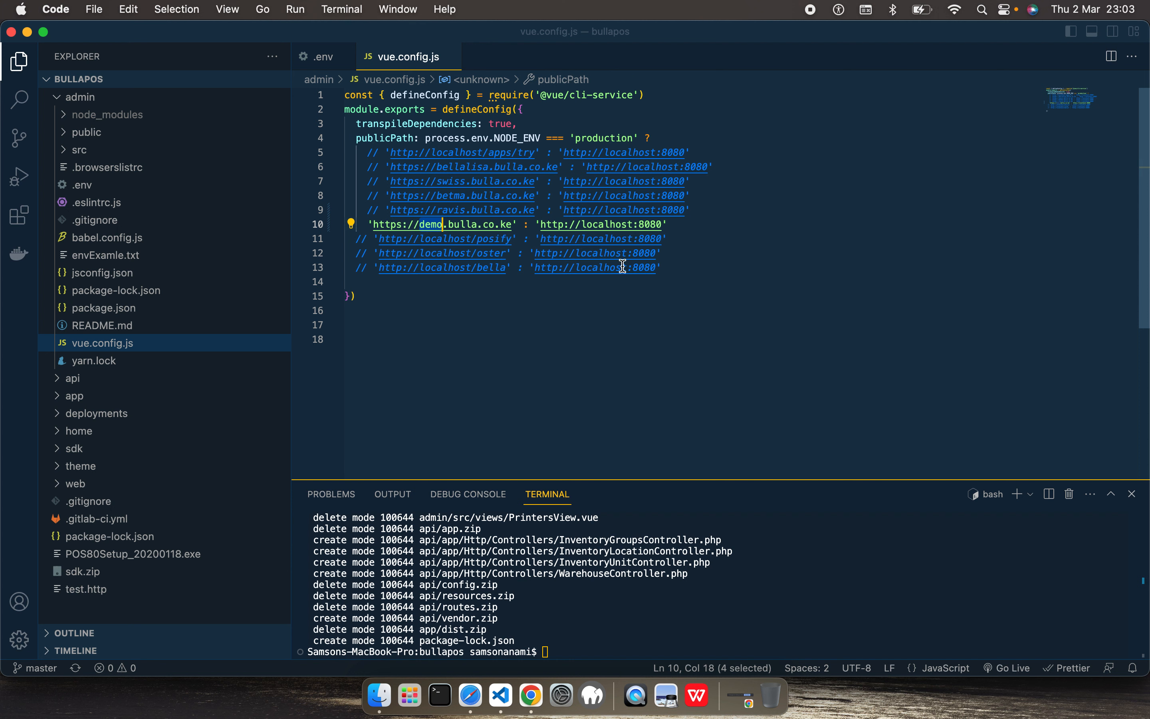
double_click(605, 223)
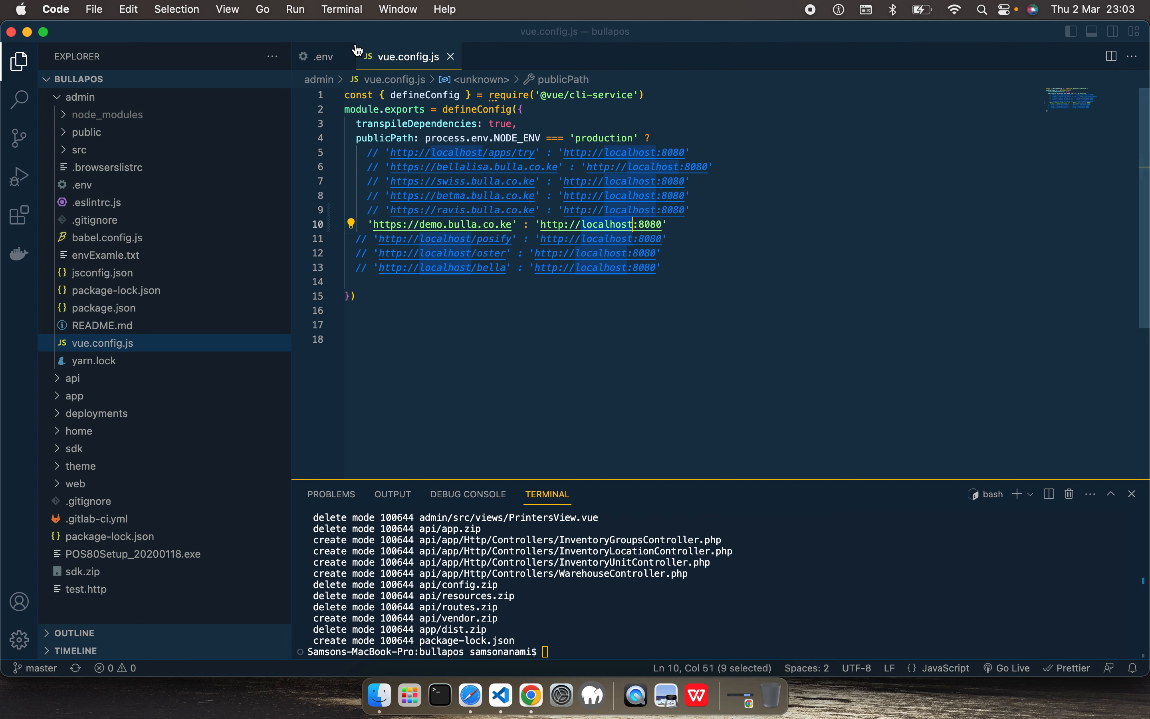
Step: Close the .env and vue.config.js files and the existing terminal view
click(333, 61)
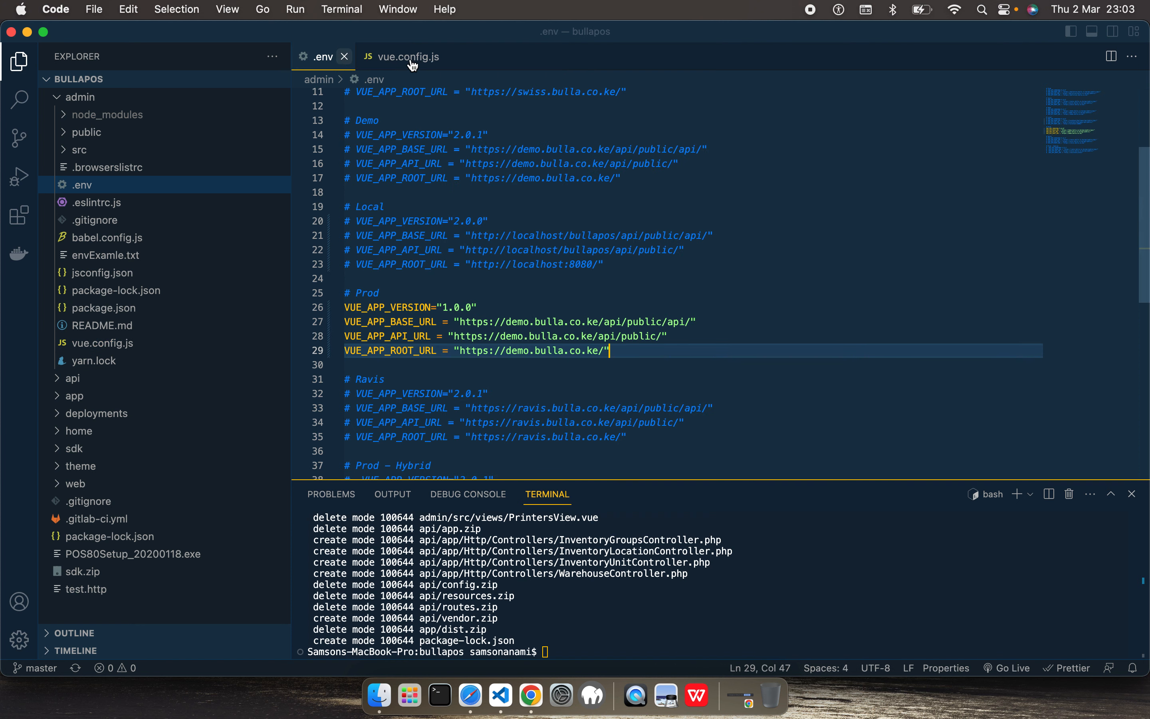
key(super+w)
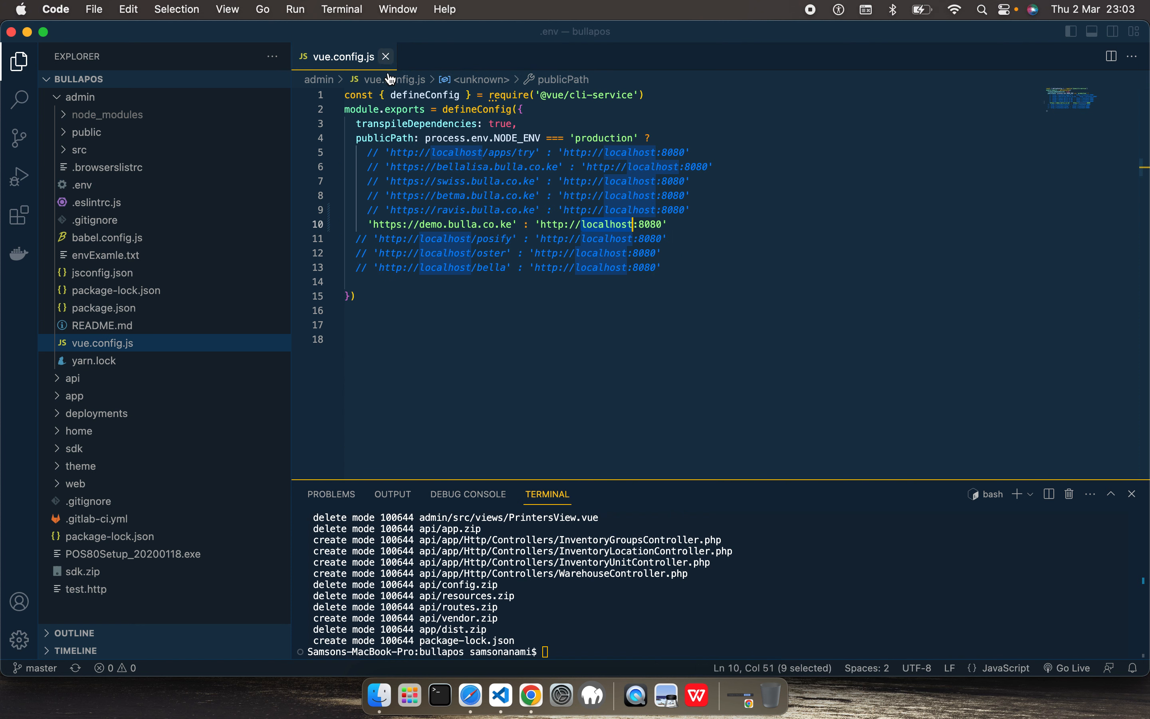
key(super+w)
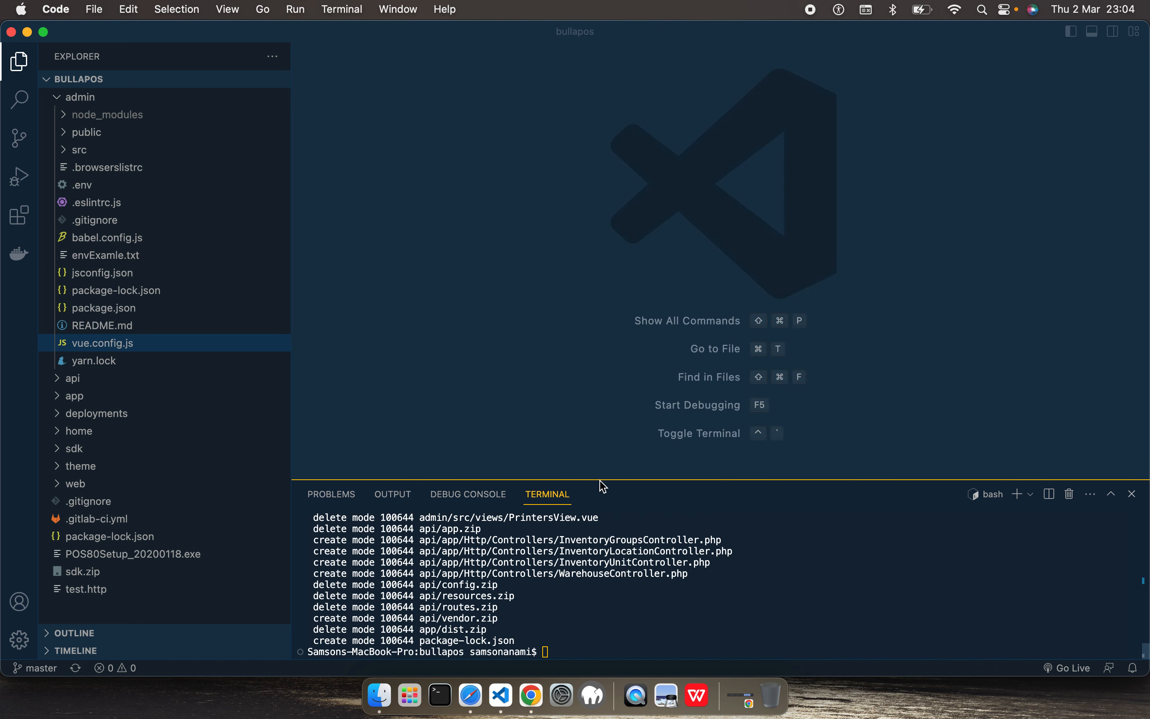
drag(593, 280, 292, 185)
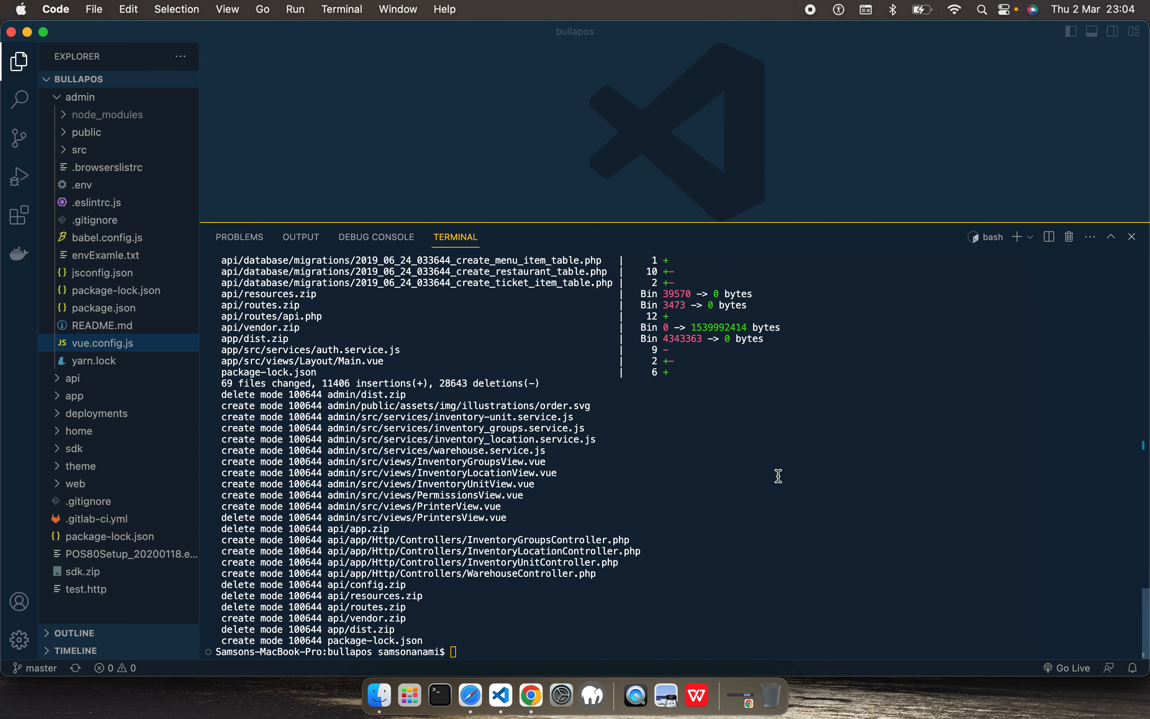
click(1132, 237)
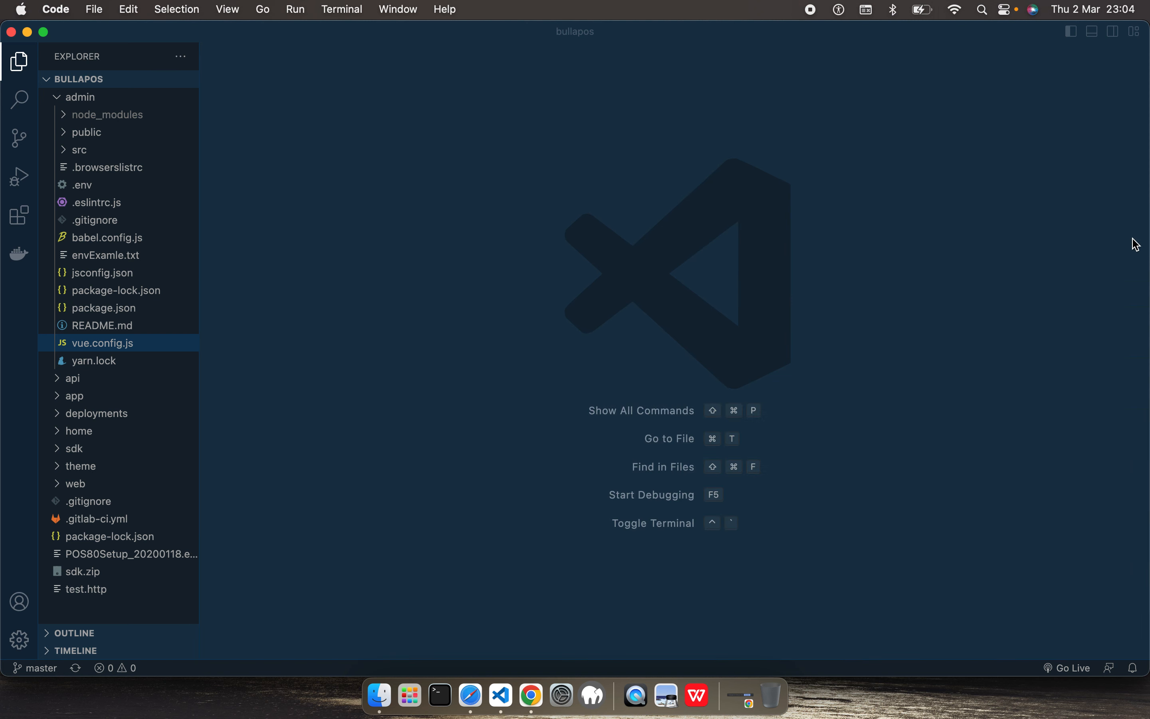
Step: Start a new terminal session and change its directory to the admin folder
click(343, 19)
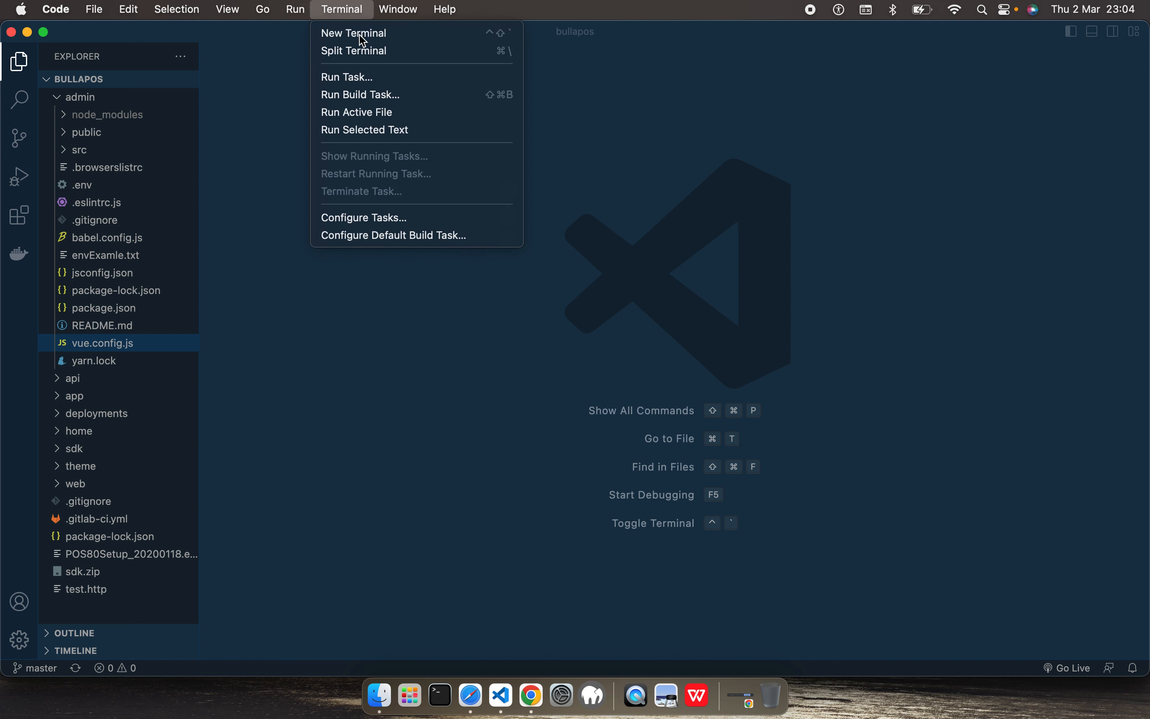
click(360, 36)
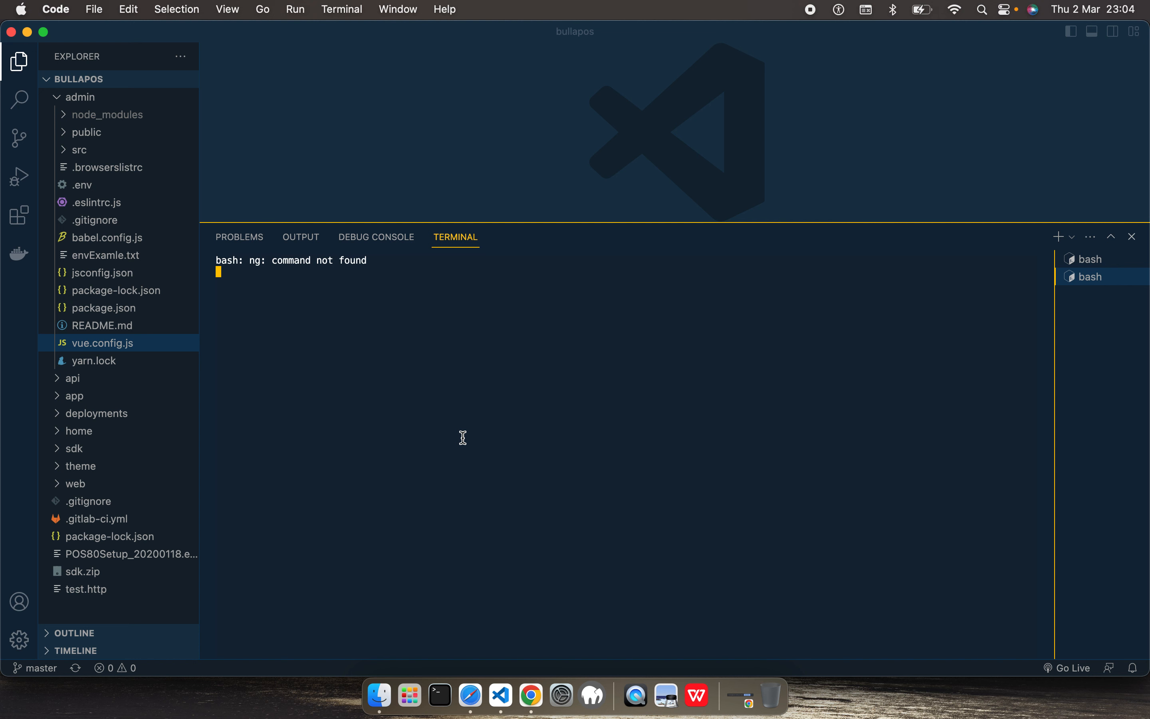
text(cd admin)
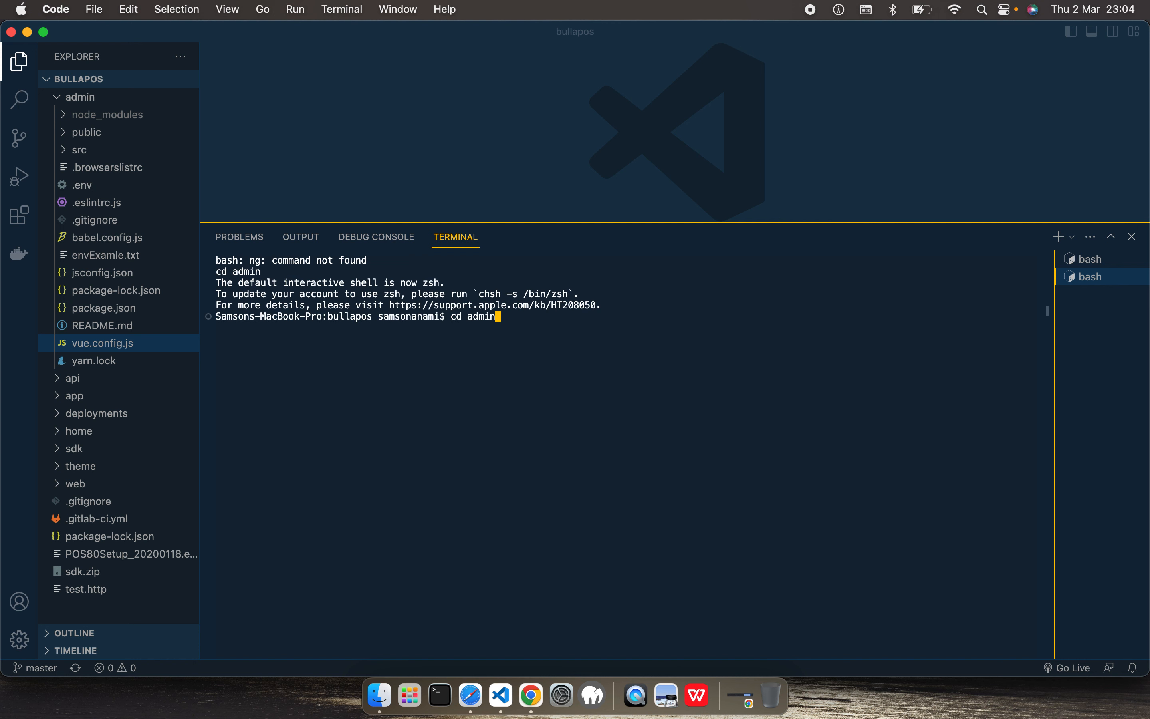
key(Return)
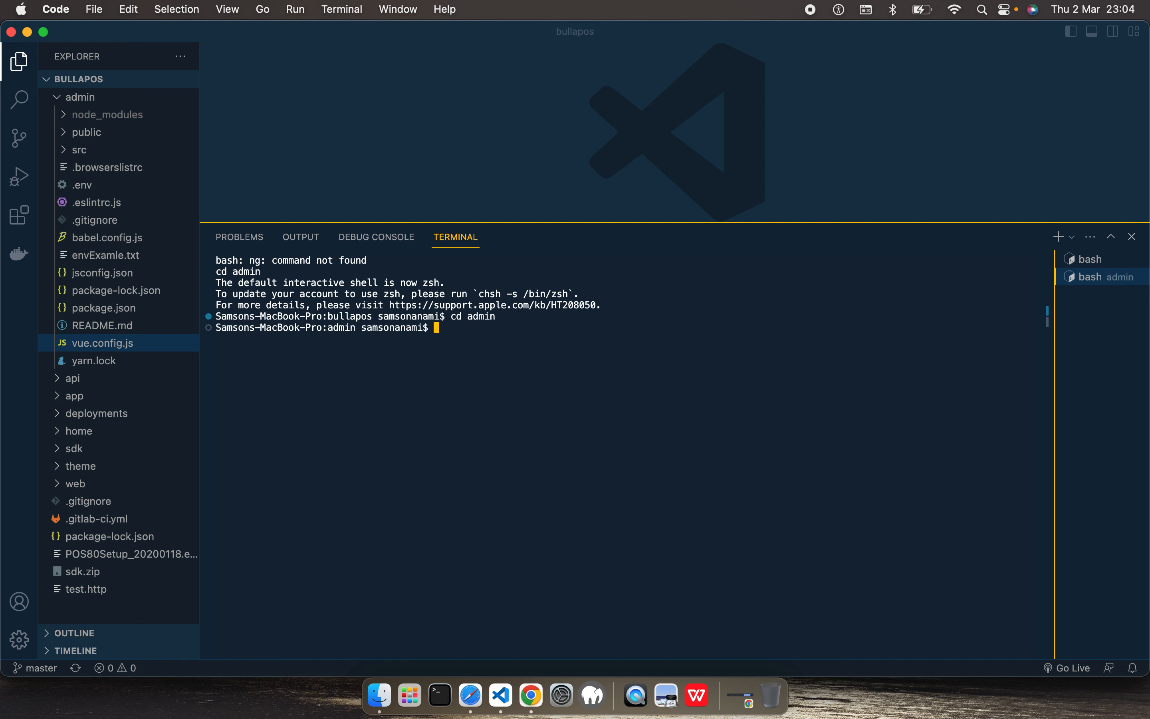
Step: Print the terminal's working directory with pwd and check the admin folder in the path
text(pwd)
key(Return)
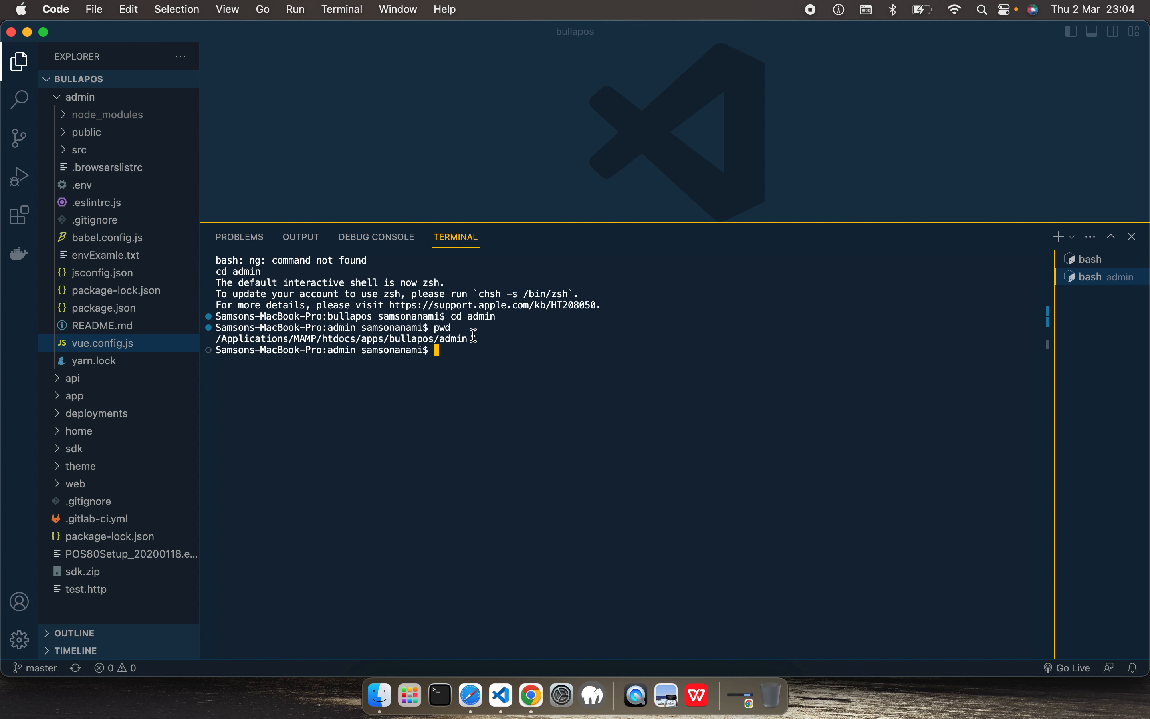
drag(473, 336, 400, 336)
Step: Start the admin project's production build with npm run build
click(497, 352)
text(npm run build)
key(Return)
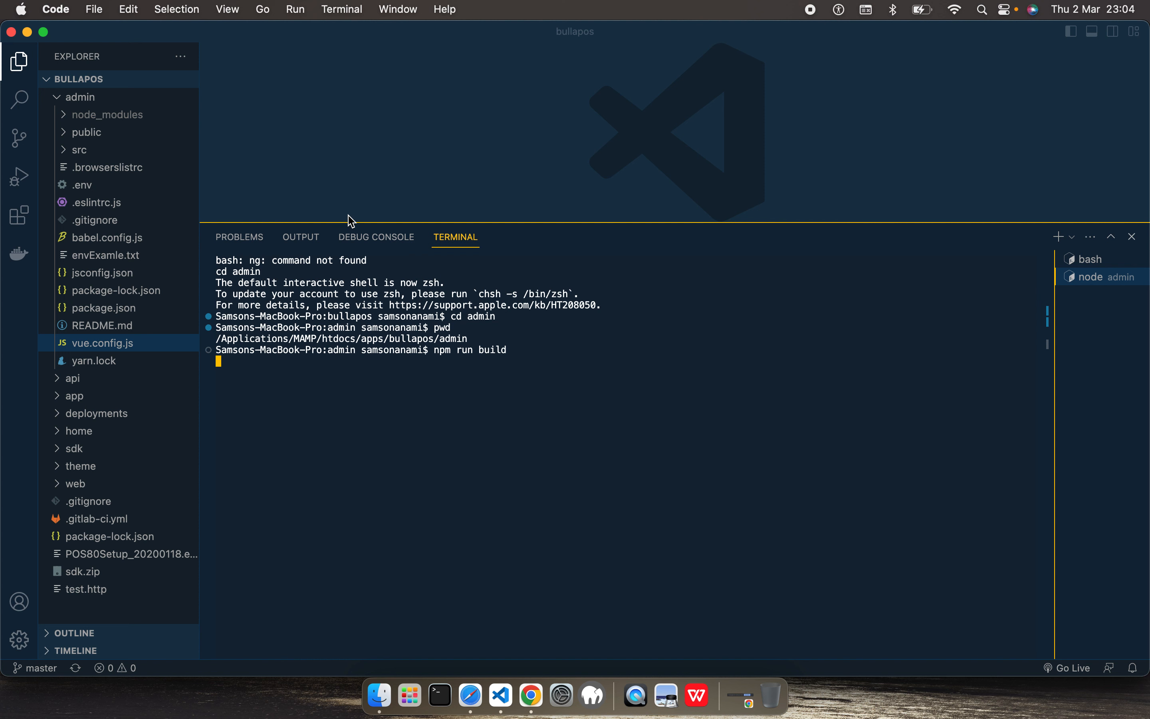
drag(369, 232, 390, 253)
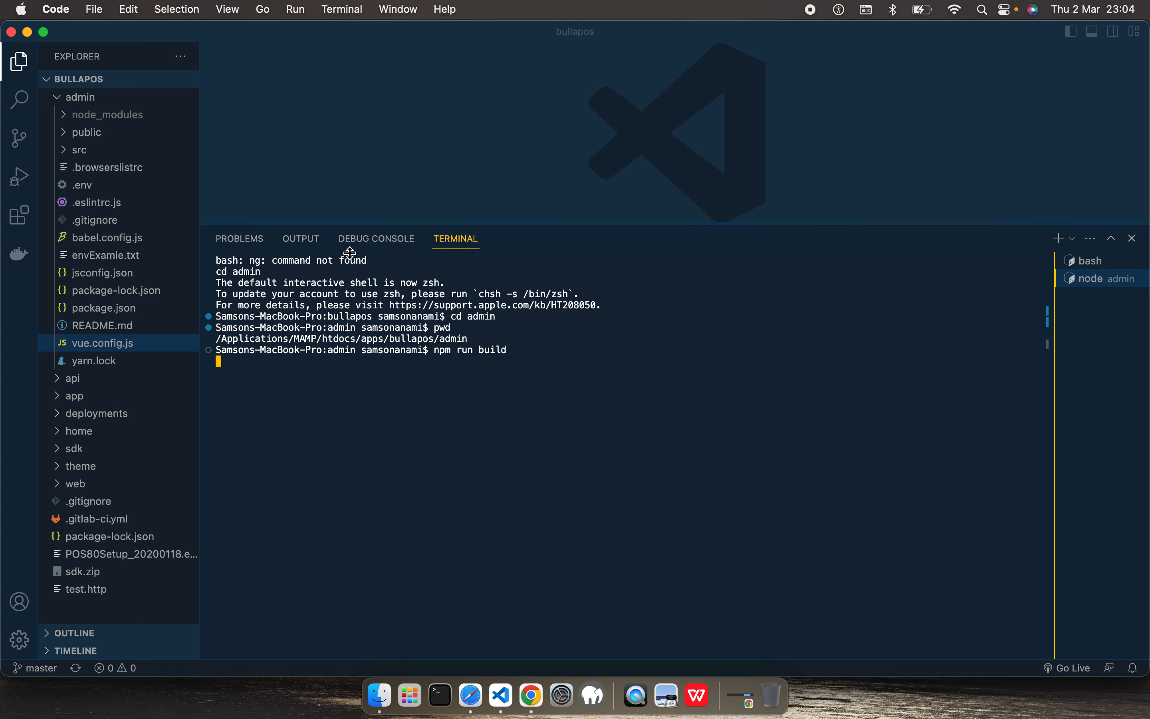